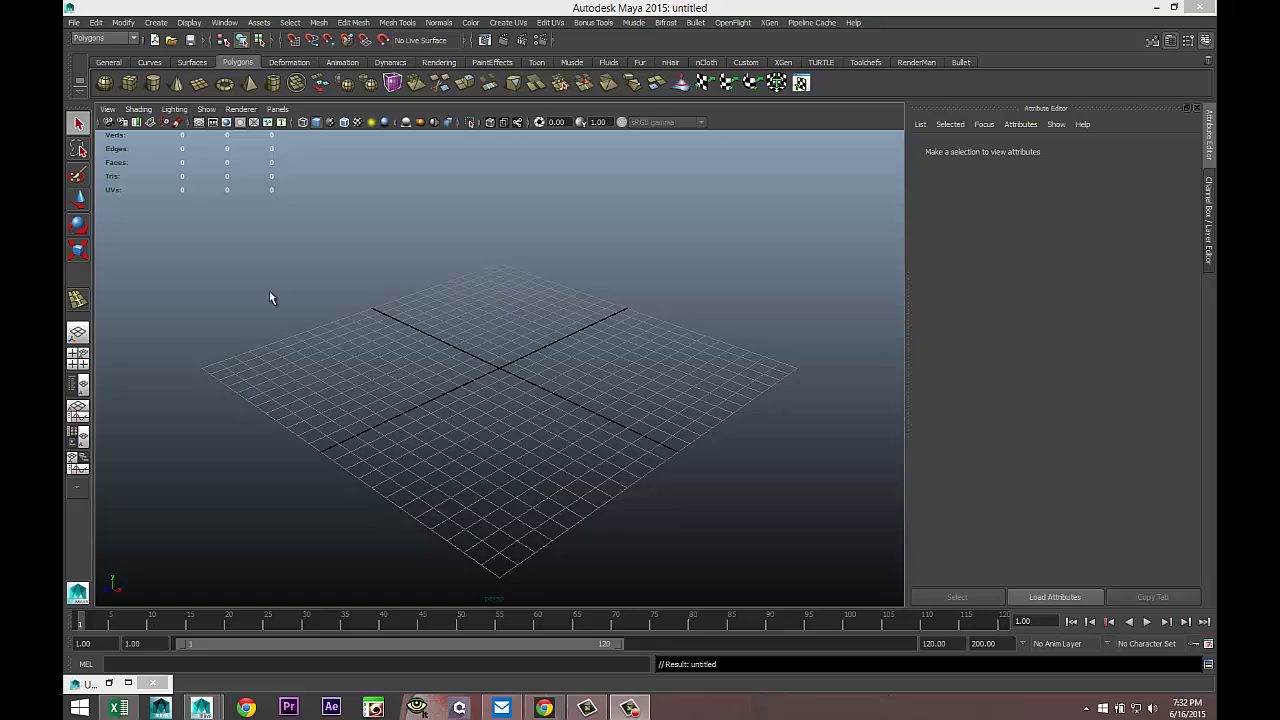
Create a polygon pipe on the grid around the origin, with radius about 11.16 and height about 8.36
click(273, 83)
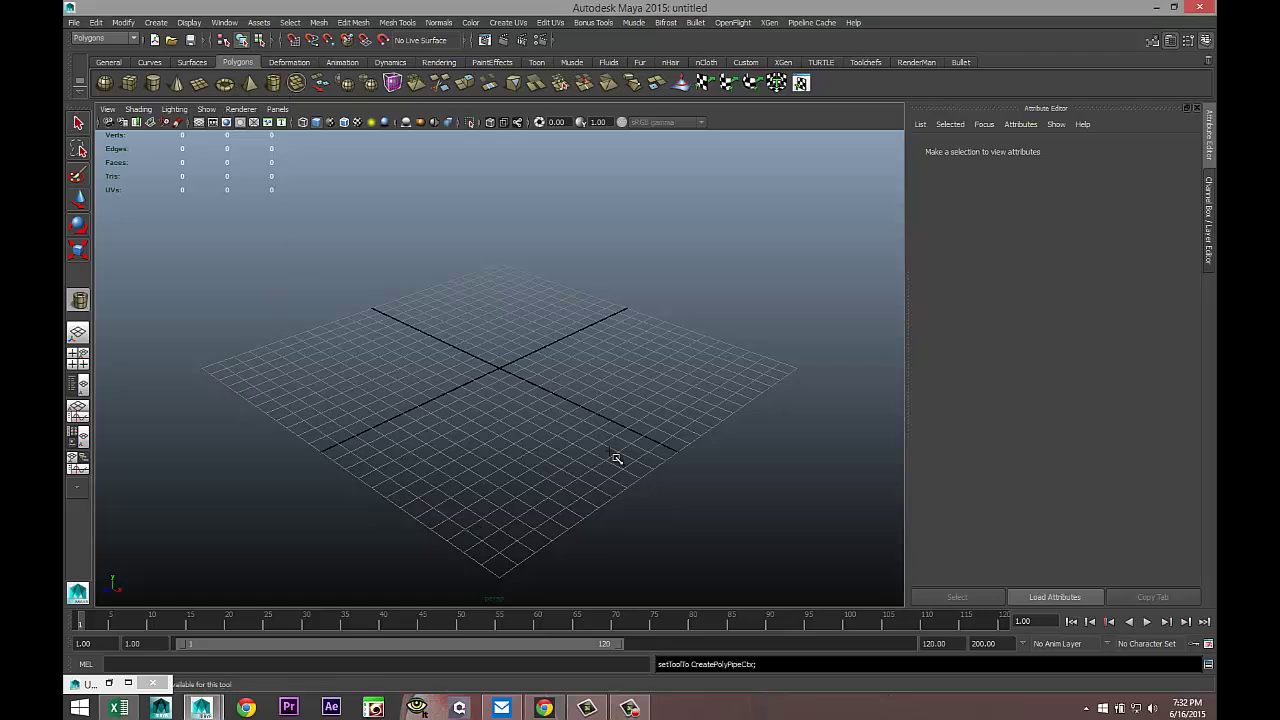
drag(500, 372, 656, 314)
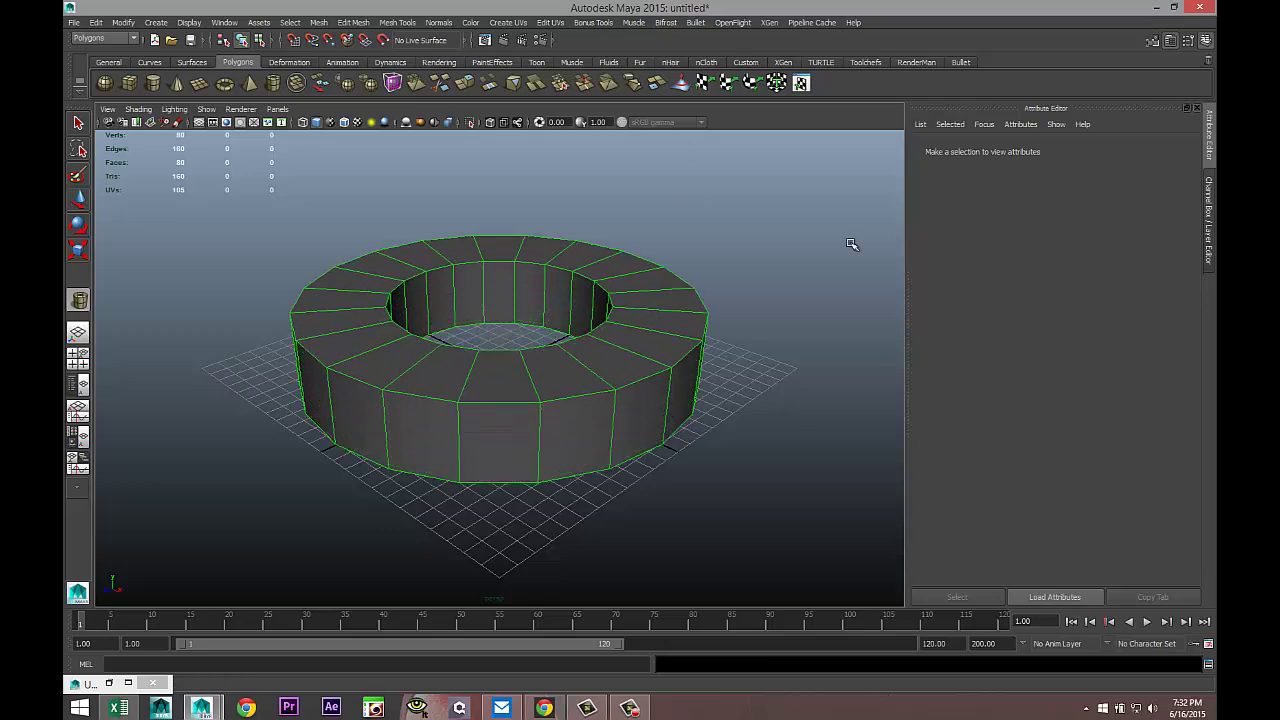
click(790, 199)
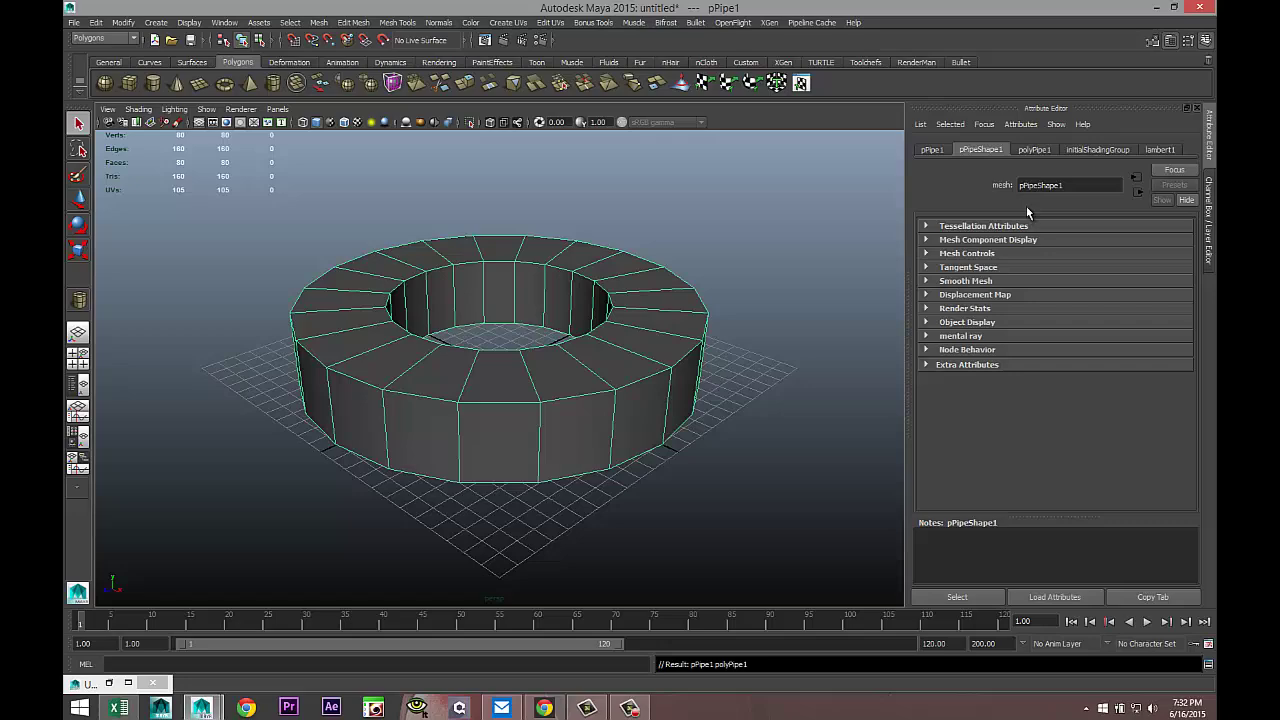
key(ctrl+a)
key(ctrl+a)
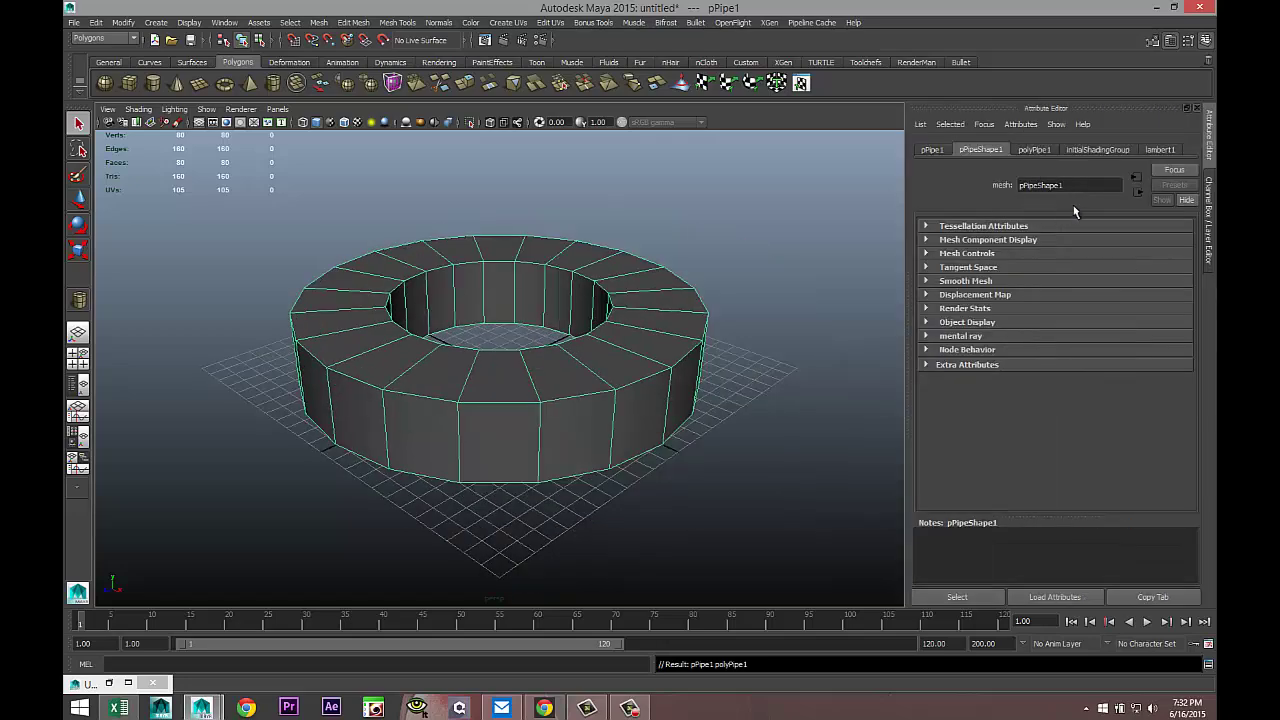
Centre the pipe at the origin by setting its X, Y and Z translation to 0
click(932, 150)
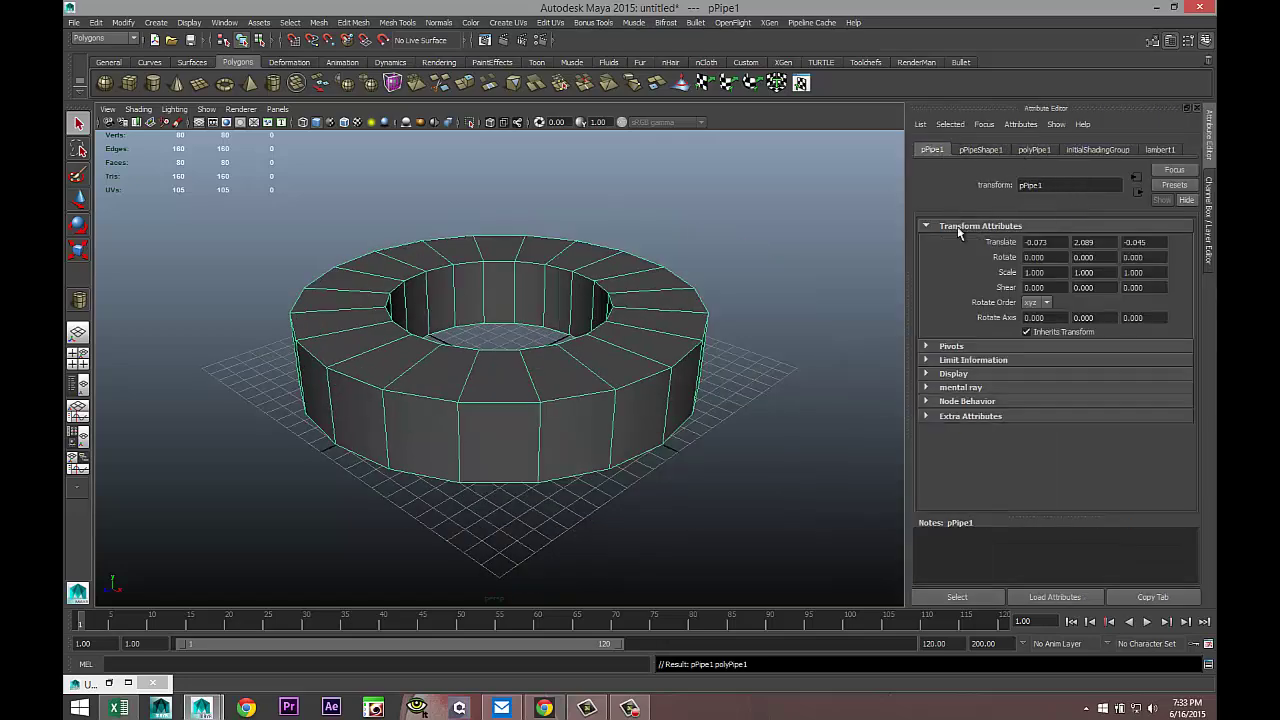
click(1060, 242)
text(0)
key(Tab)
text(0)
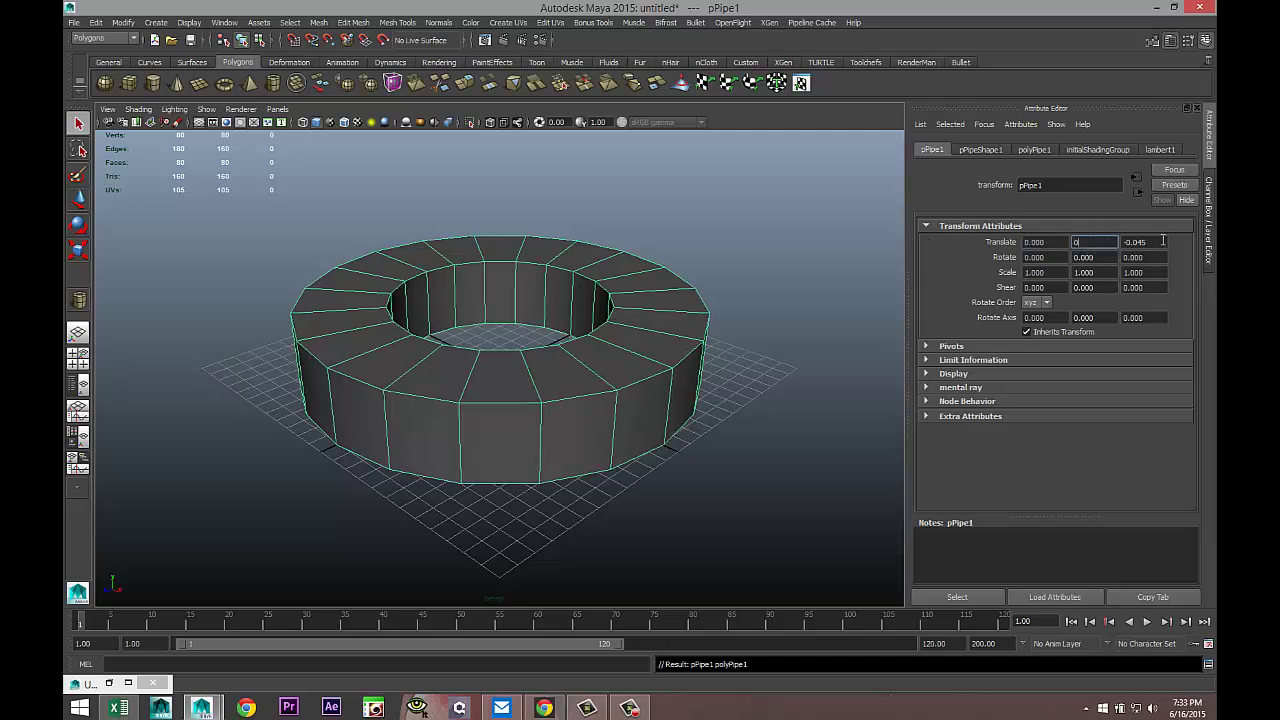
key(Tab)
text(0)
click(1108, 242)
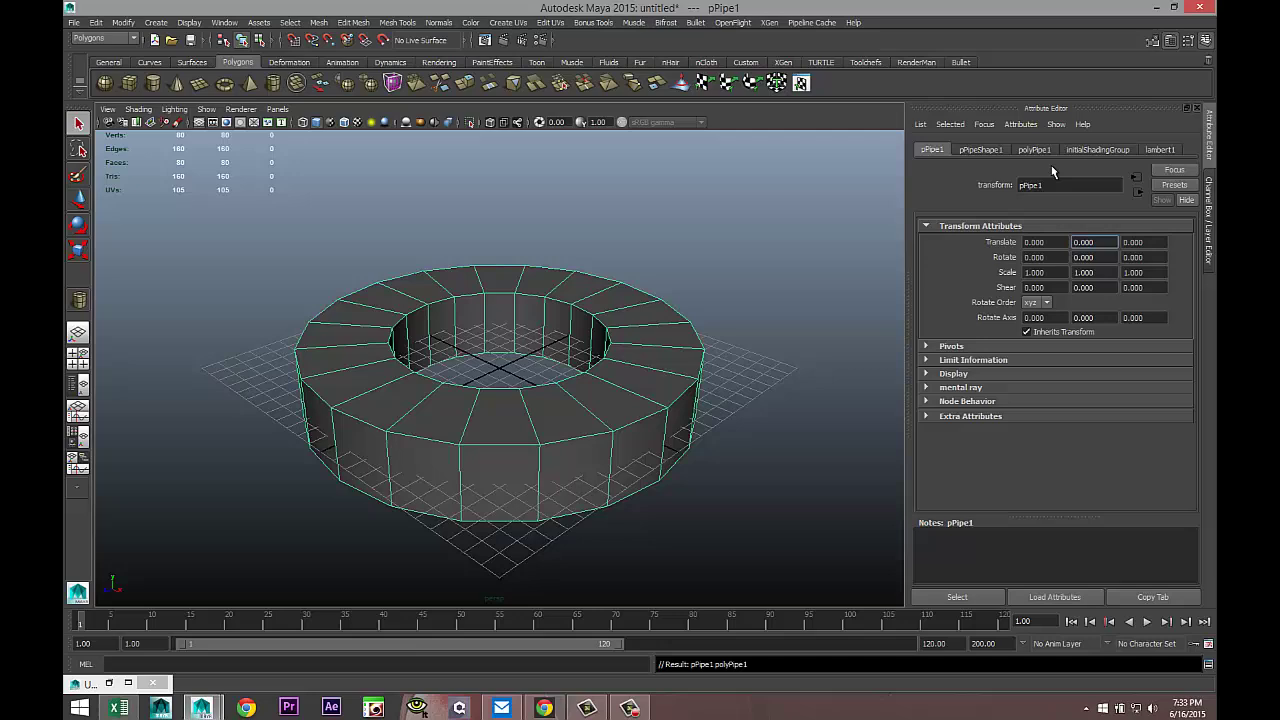
Set the pipe's thickness to 2 and its height to 7
click(1036, 150)
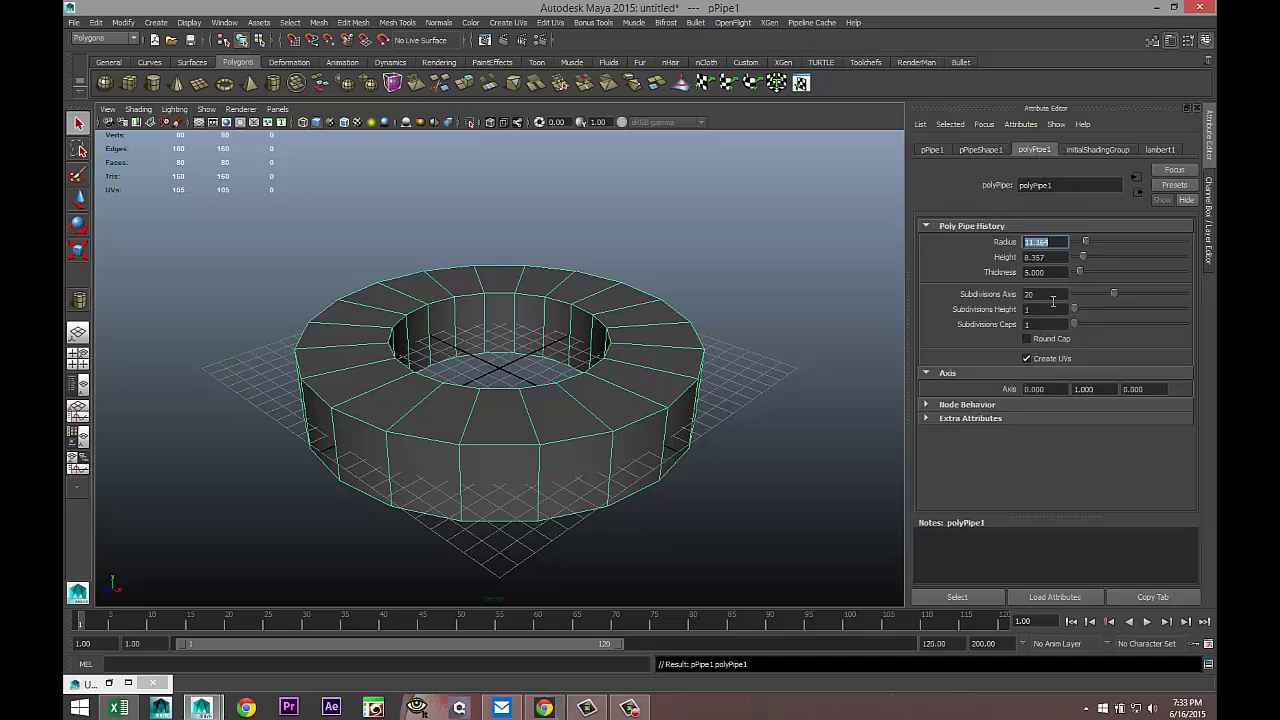
click(1059, 295)
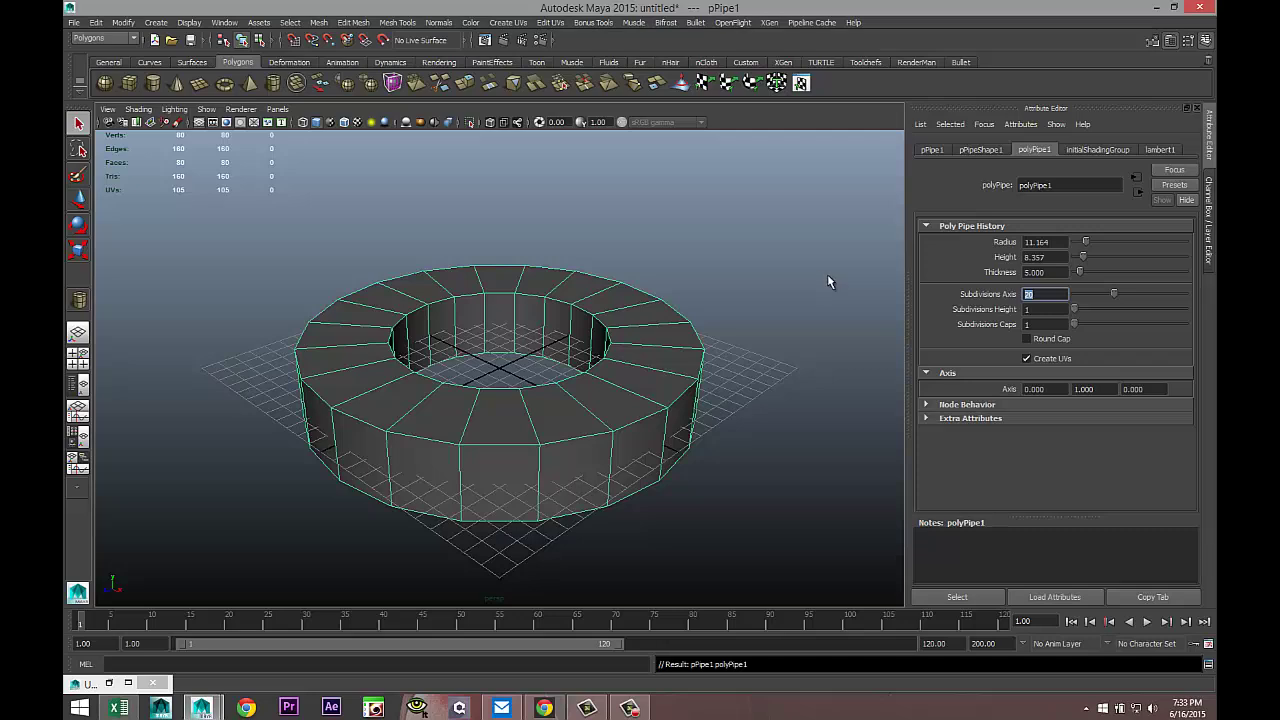
click(1053, 271)
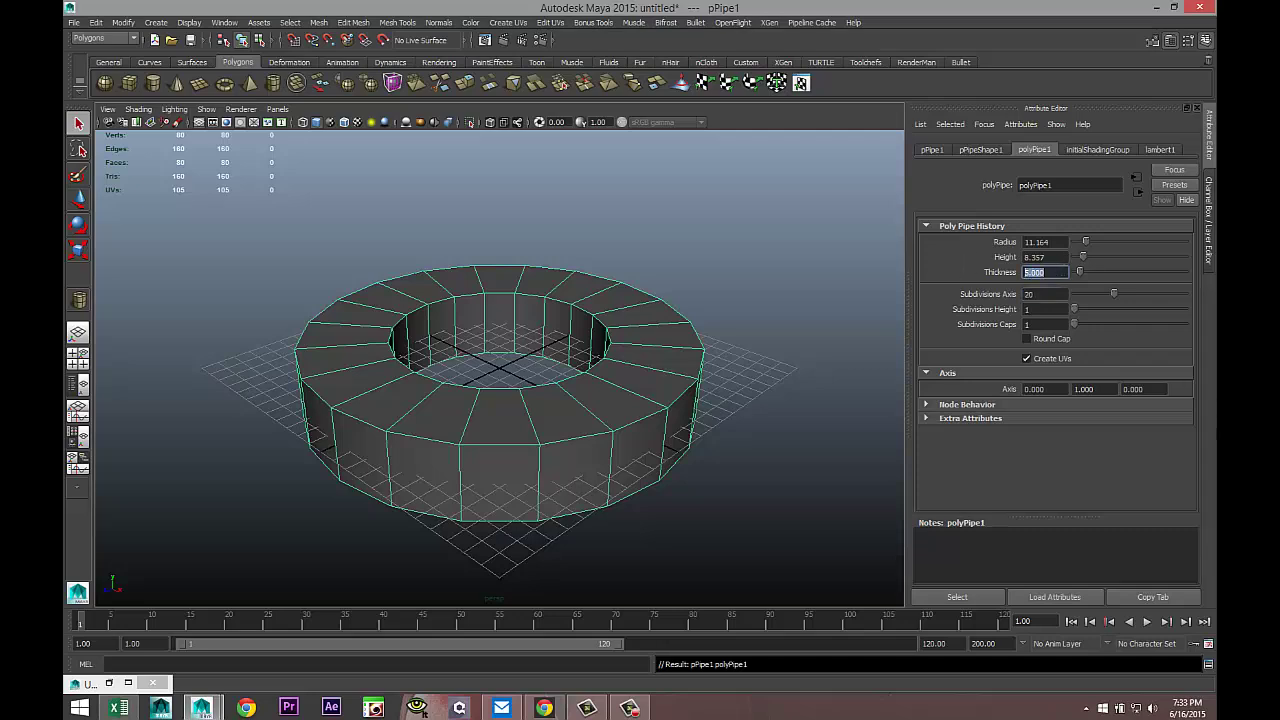
text(2)
key(Return)
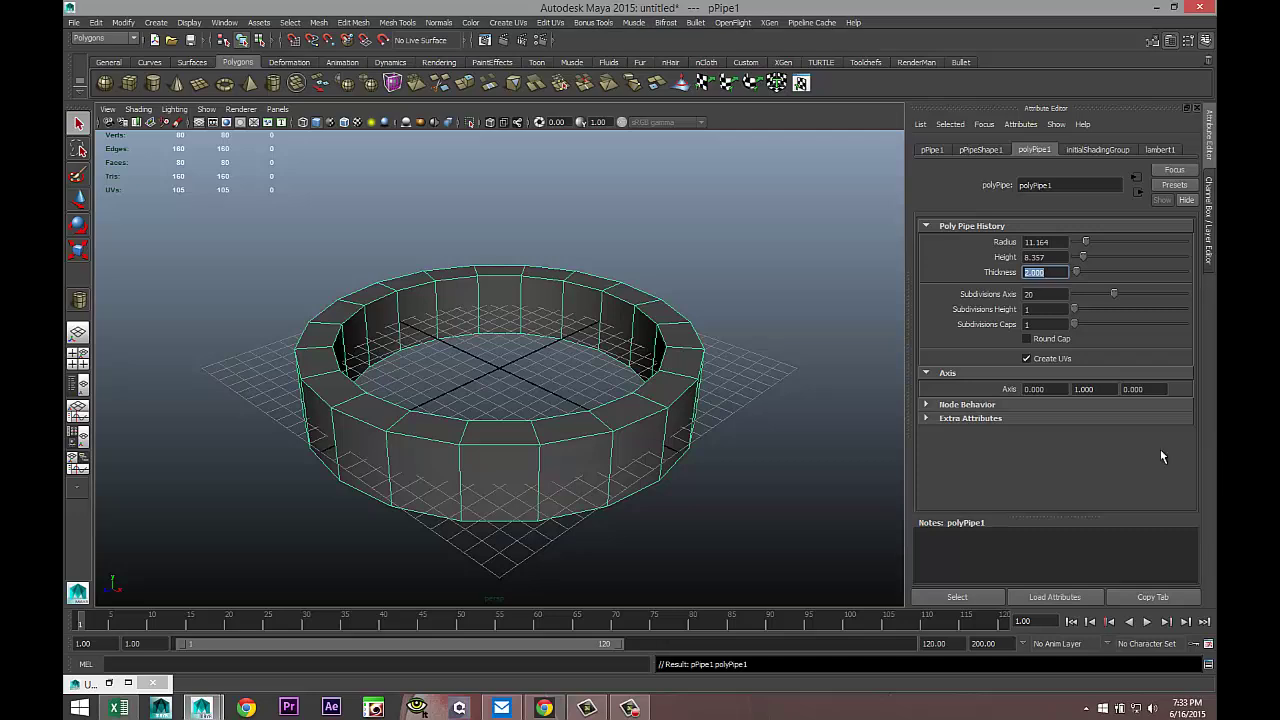
double_click(1055, 257)
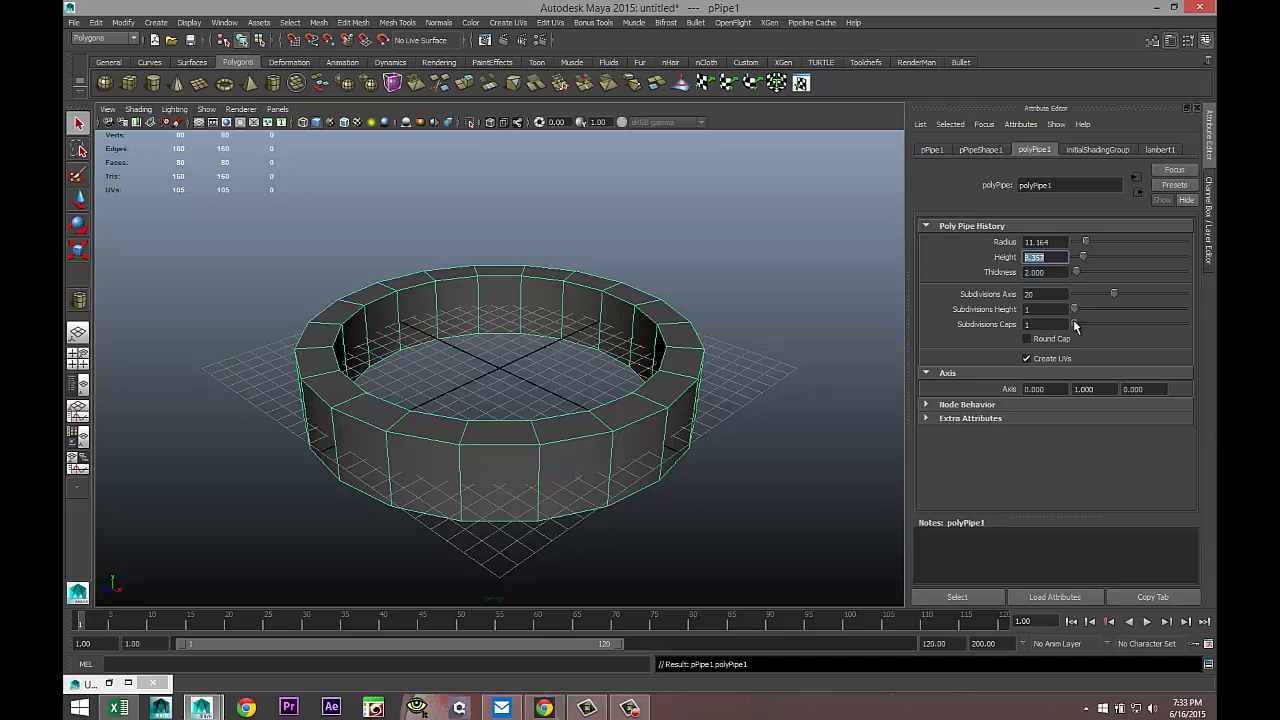
key(Return)
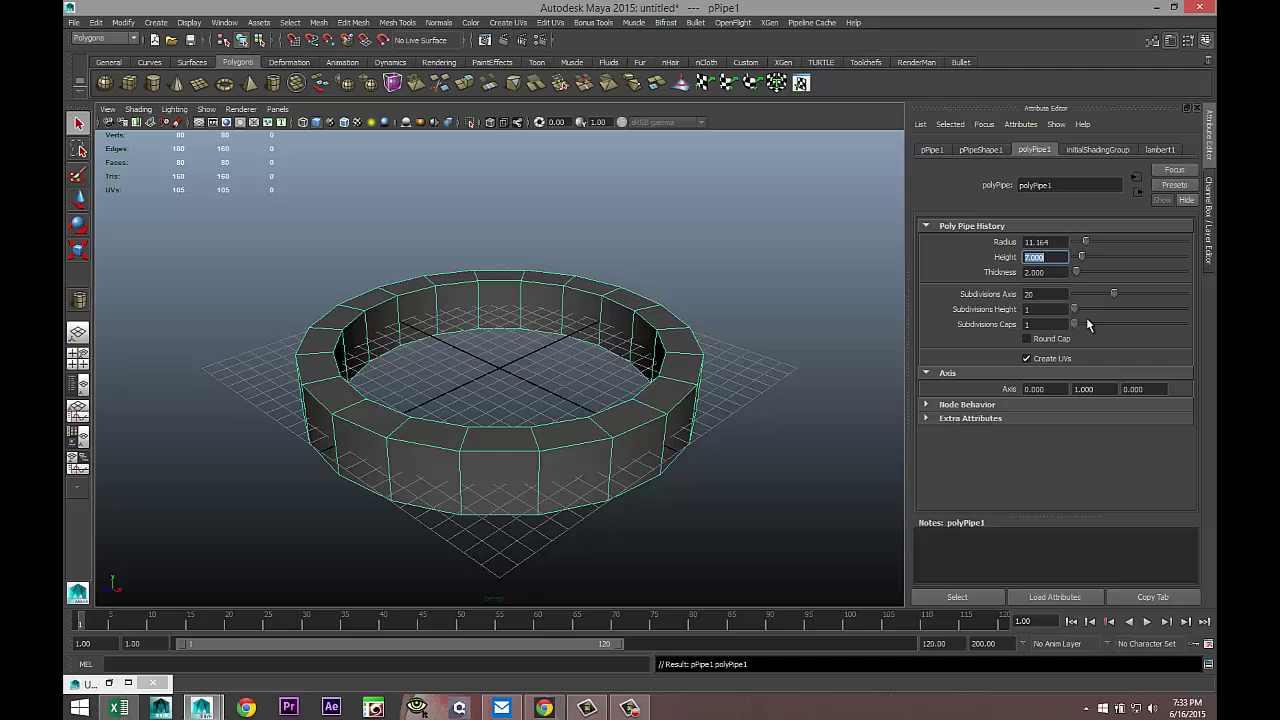
Try 30 and 25 axis subdivisions on the pipe and check the ring's segments
click(1054, 294)
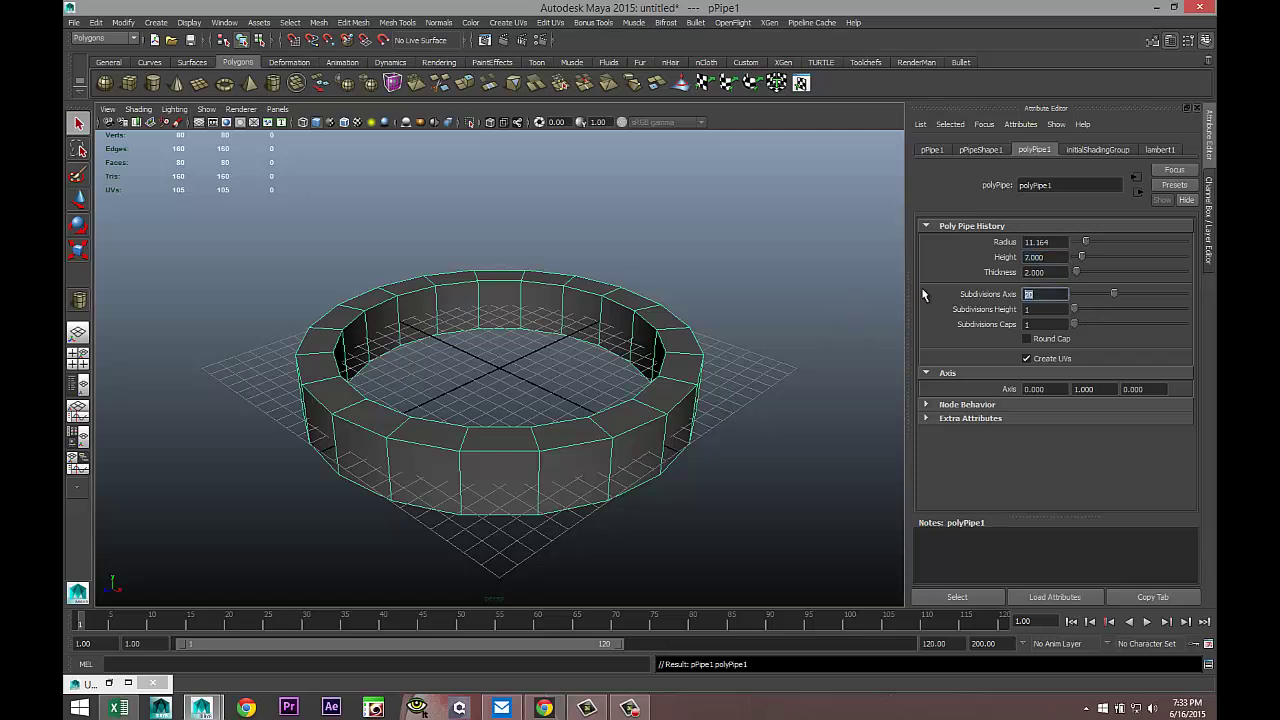
text(30)
key(Return)
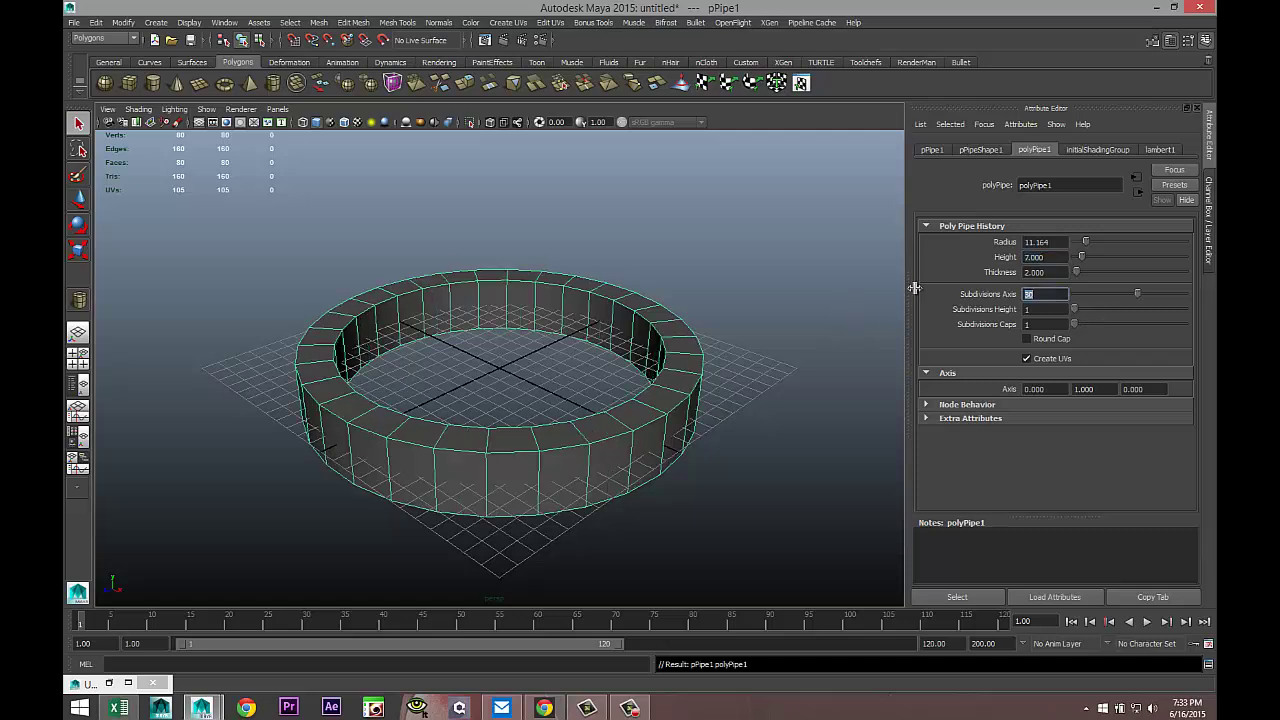
alt+drag(552, 360, 552, 363)
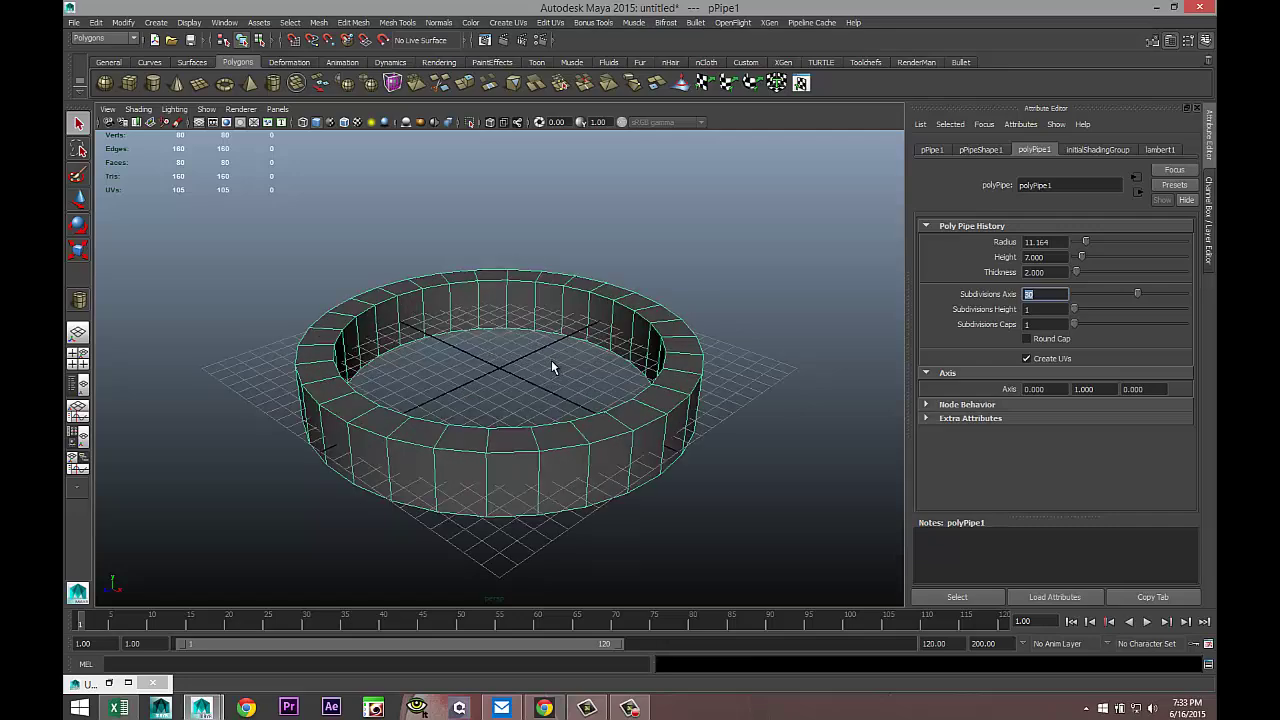
alt+drag(621, 397, 556, 445)
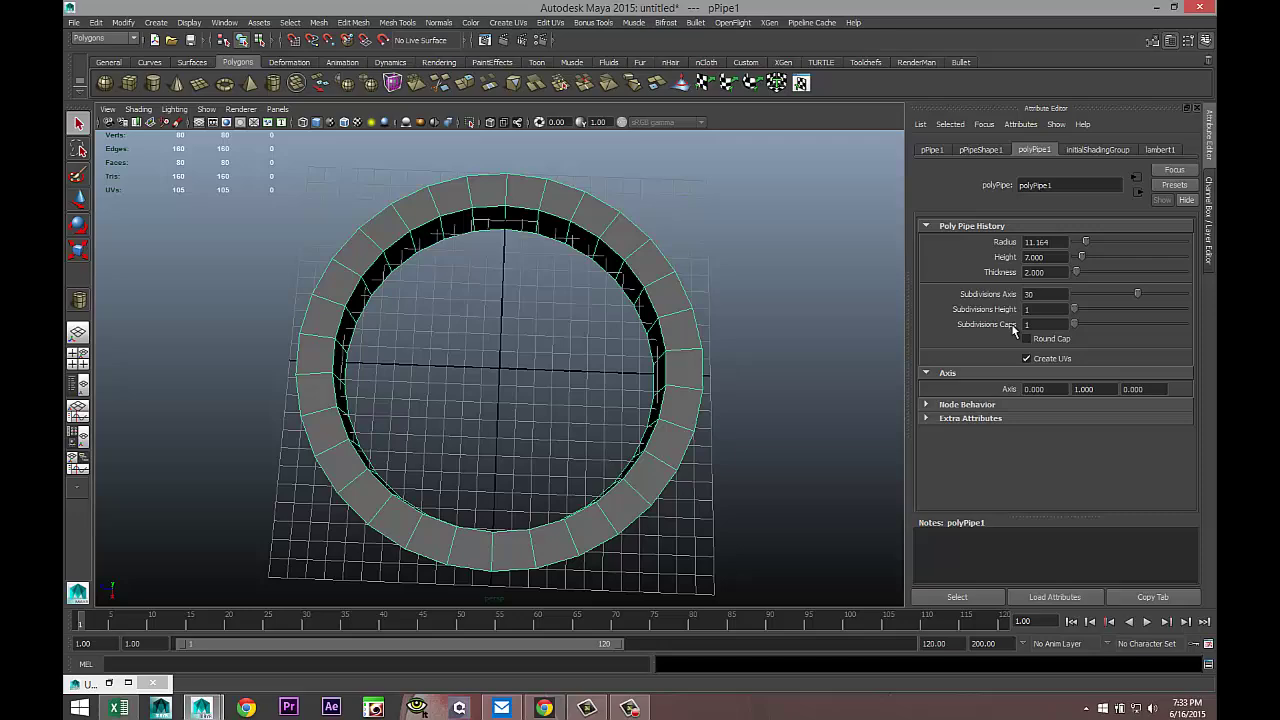
click(1044, 296)
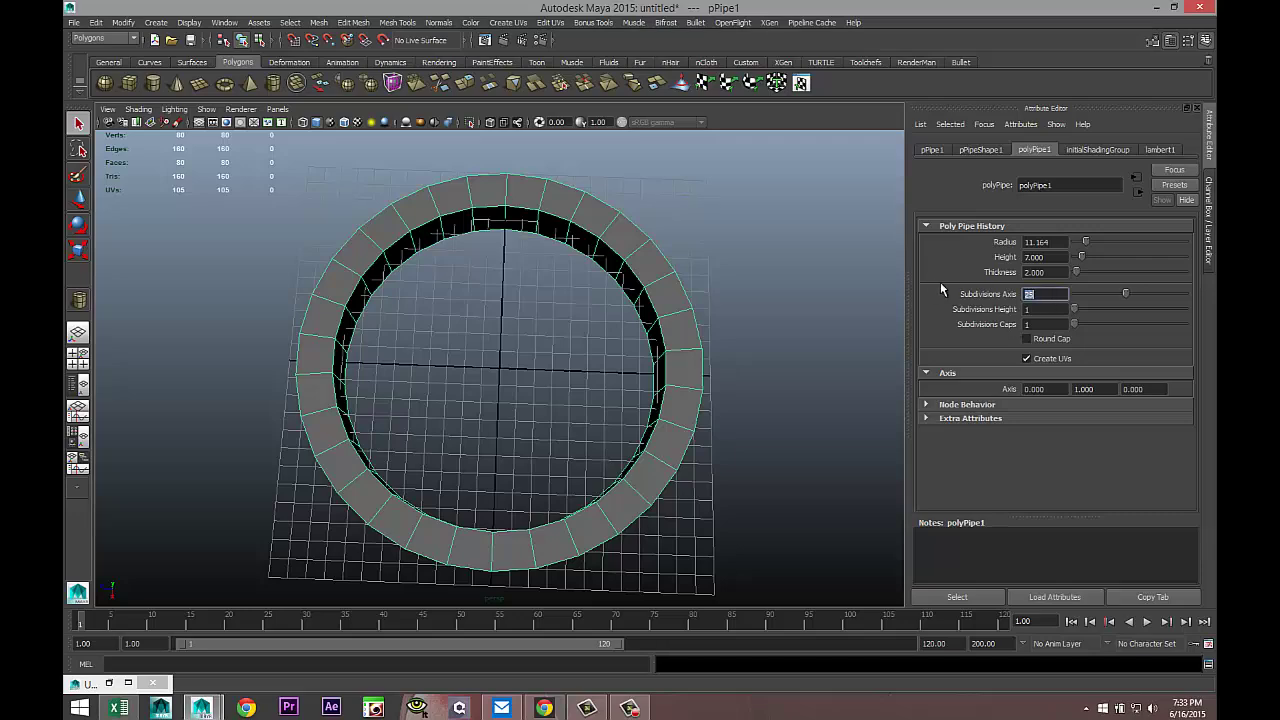
text(25)
key(Return)
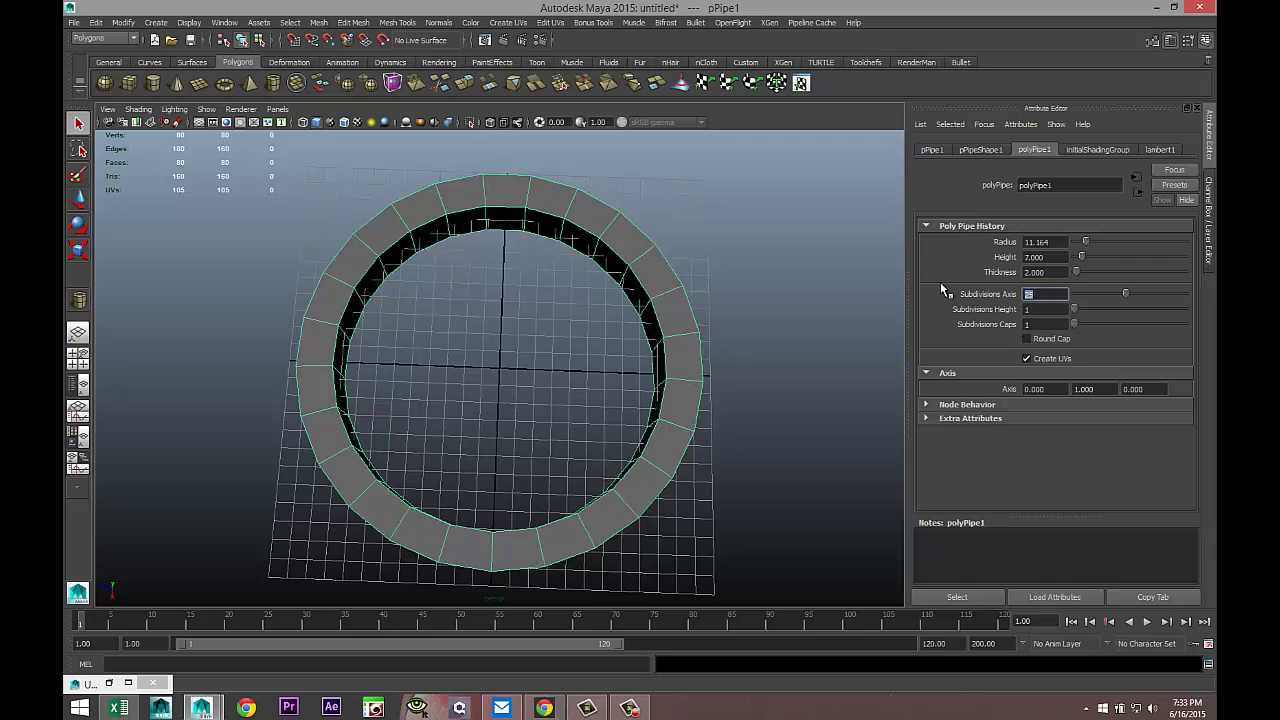
alt+drag(686, 368, 822, 360)
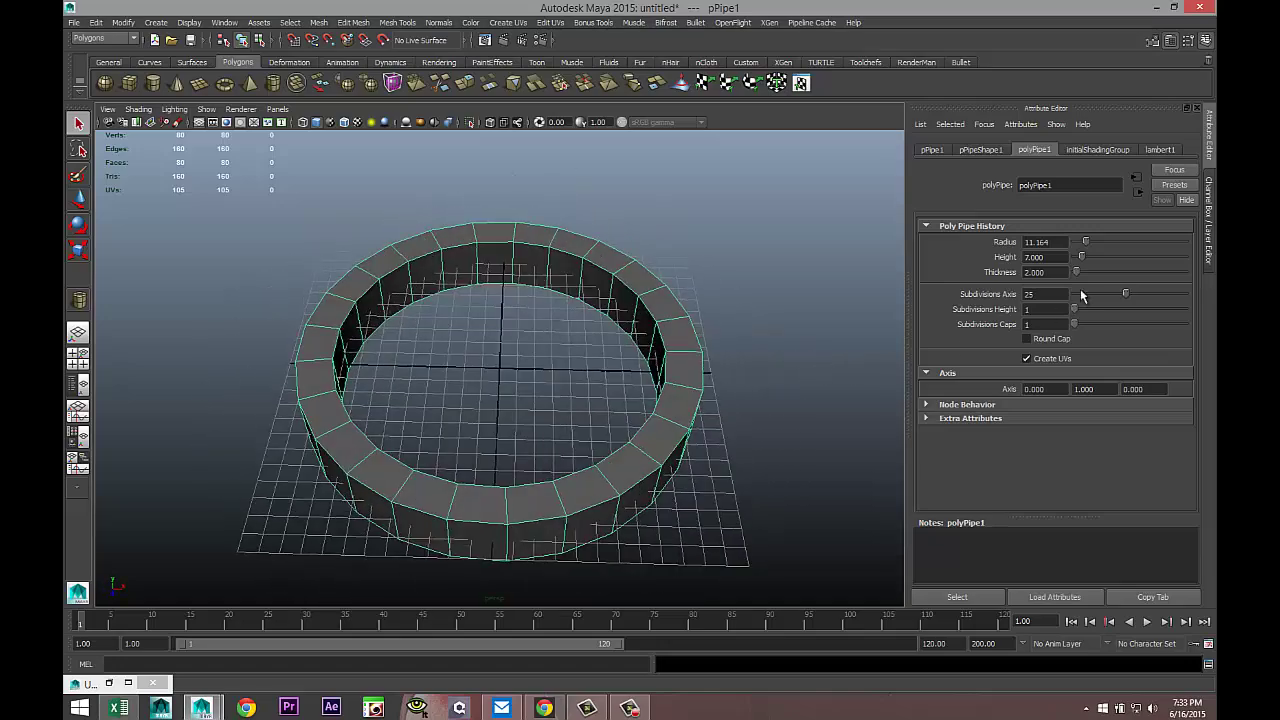
Set the pipe's axis subdivisions to 20
double_click(1065, 296)
text(20)
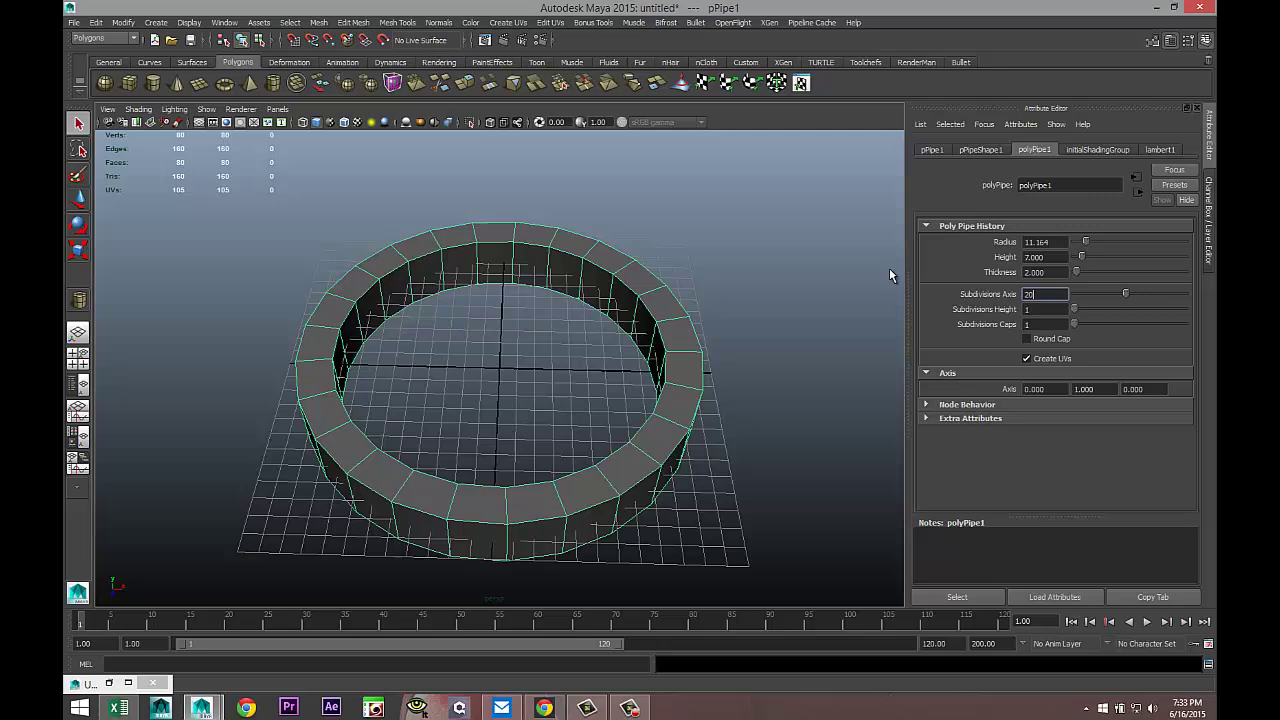
key(Return)
Select eight outer side faces around the ring in face mode, leaving alternating gaps of two faces and one face
alt+drag(700, 440, 693, 373)
right_drag(591, 388, 591, 414)
click(598, 498)
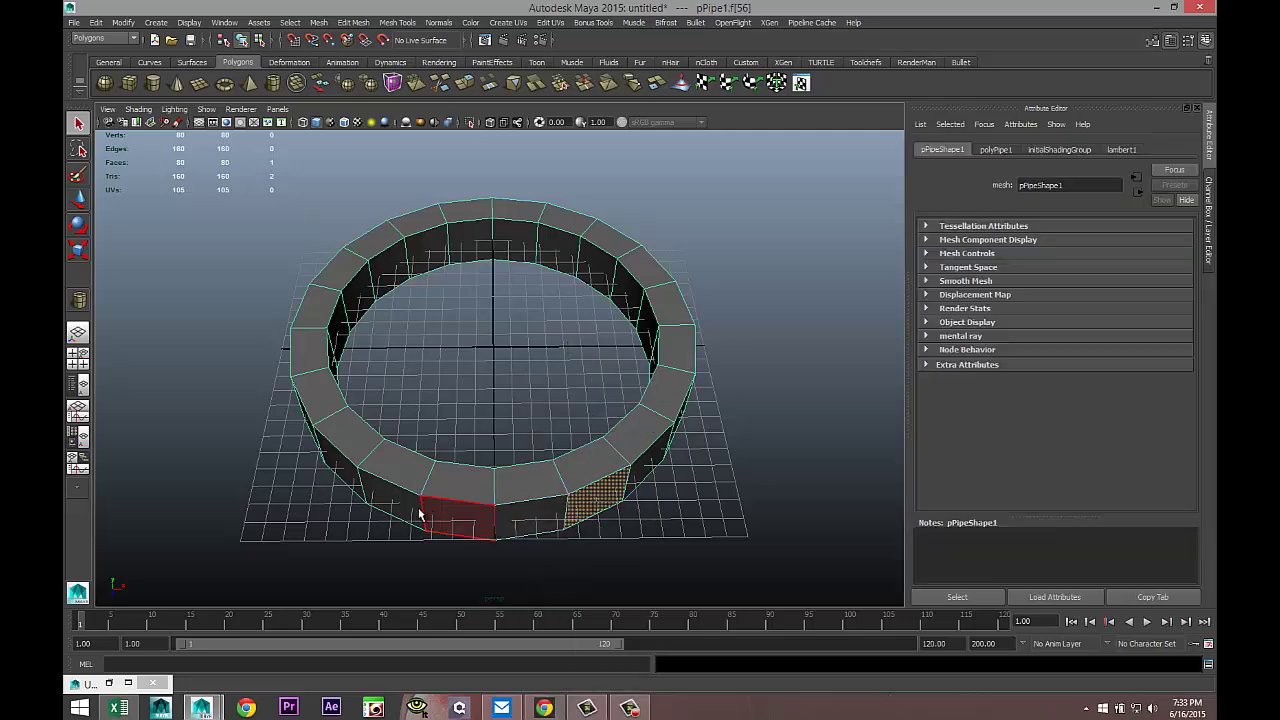
shift+click(404, 507)
alt+drag(206, 503, 363, 514)
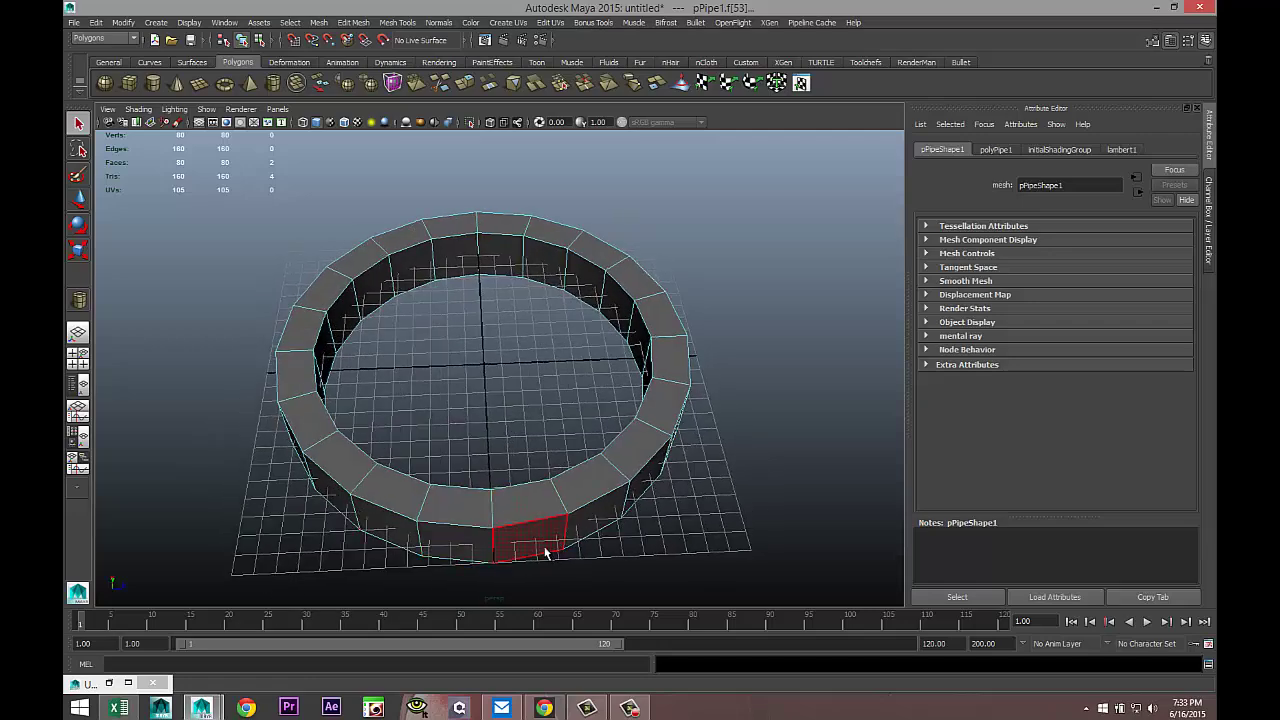
shift+click(390, 523)
shift+click(588, 515)
alt+drag(210, 500, 373, 495)
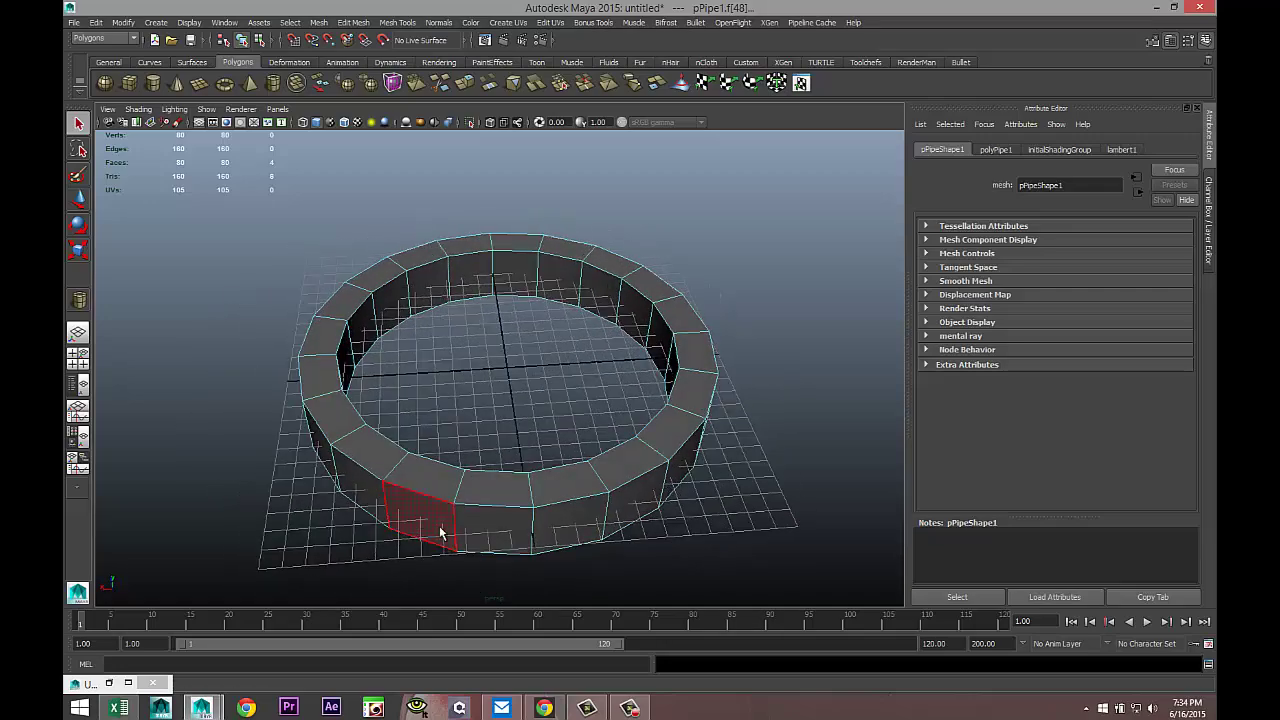
shift+click(440, 530)
shift+click(632, 520)
alt+drag(285, 528, 434, 528)
shift+click(437, 507)
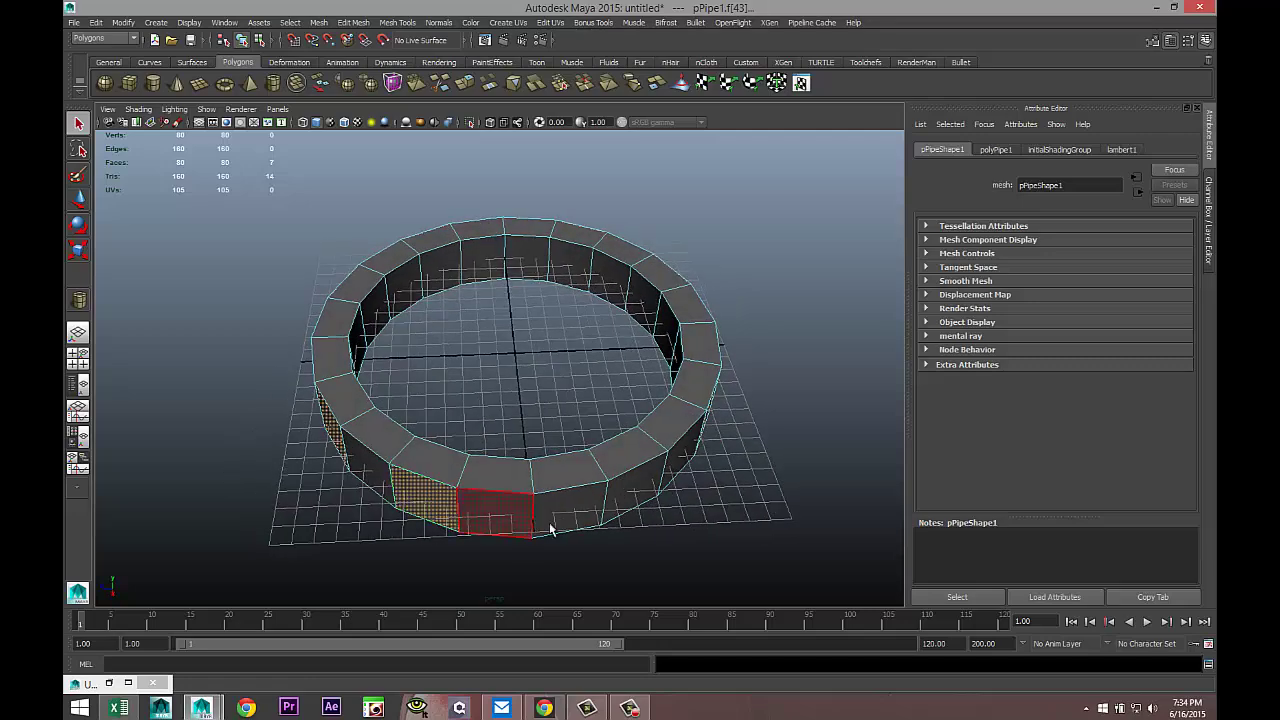
shift+click(641, 488)
Extrude the eight selected faces, scale them uniformly outward by about 1.75 into spokes, and flatten the spoke ends vertically
scroll(323, 508, down, 5)
alt+drag(323, 508, 553, 536)
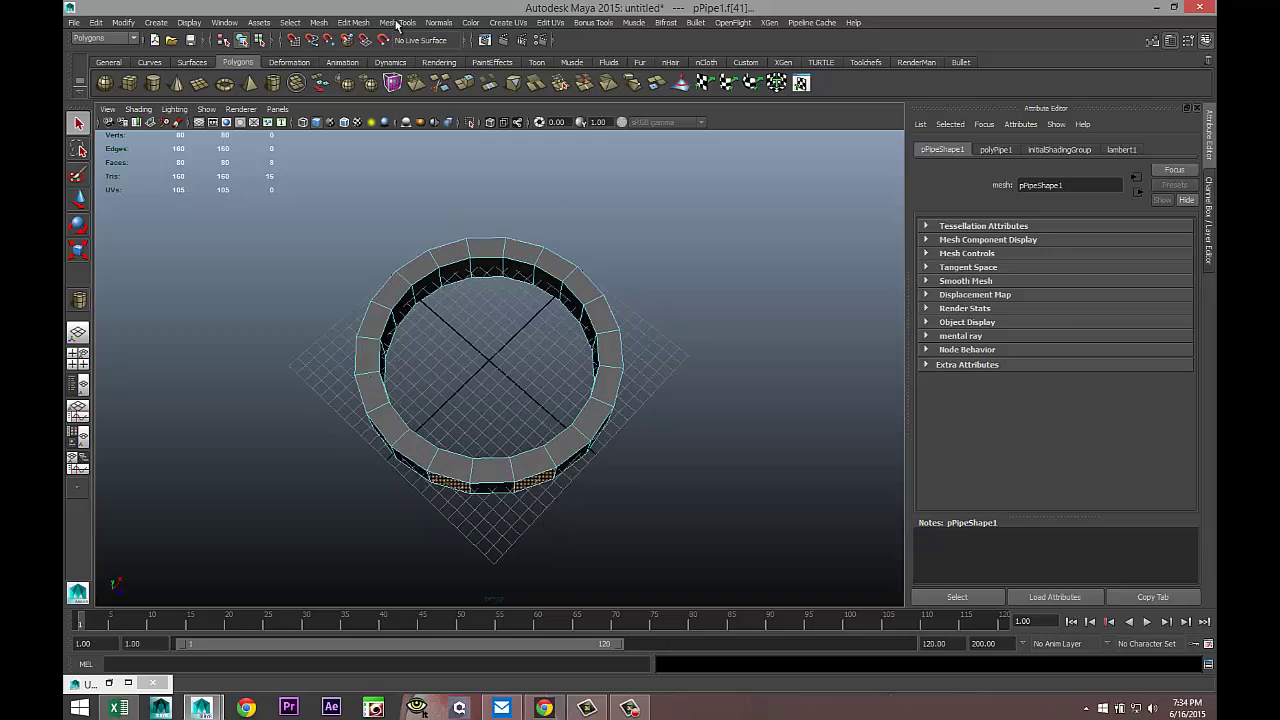
click(397, 23)
mouse_move(360, 26)
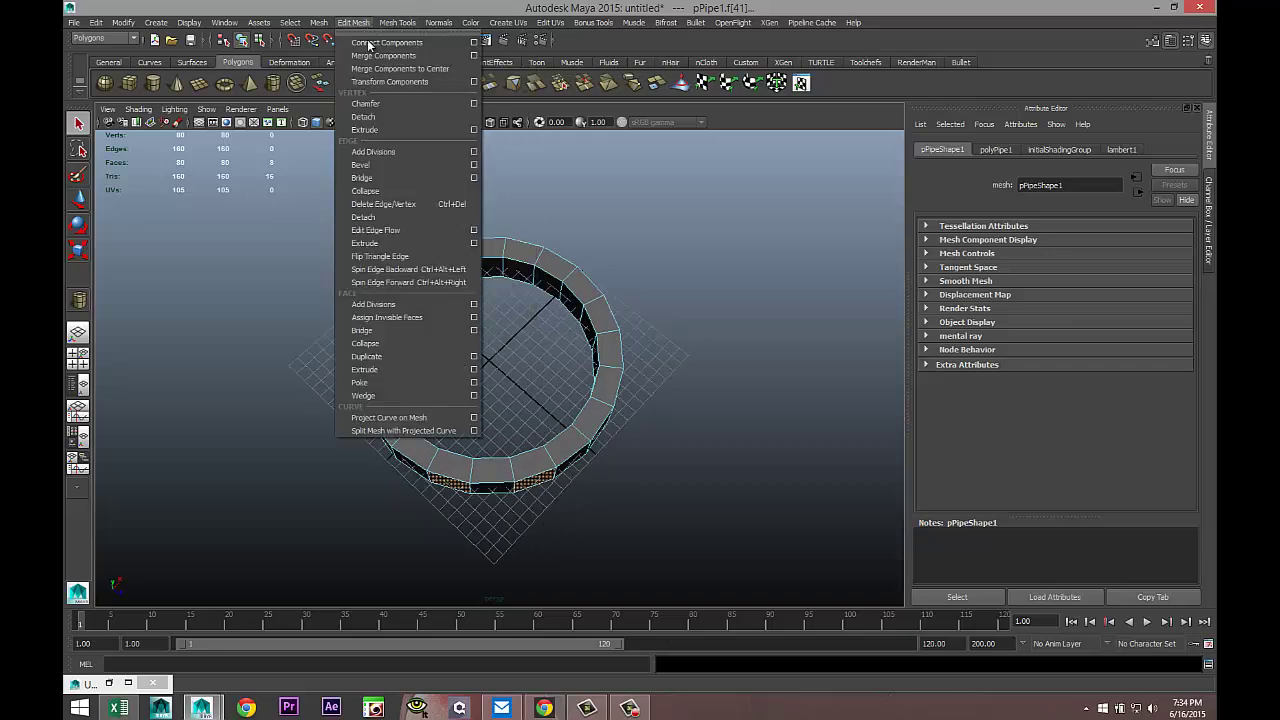
click(401, 370)
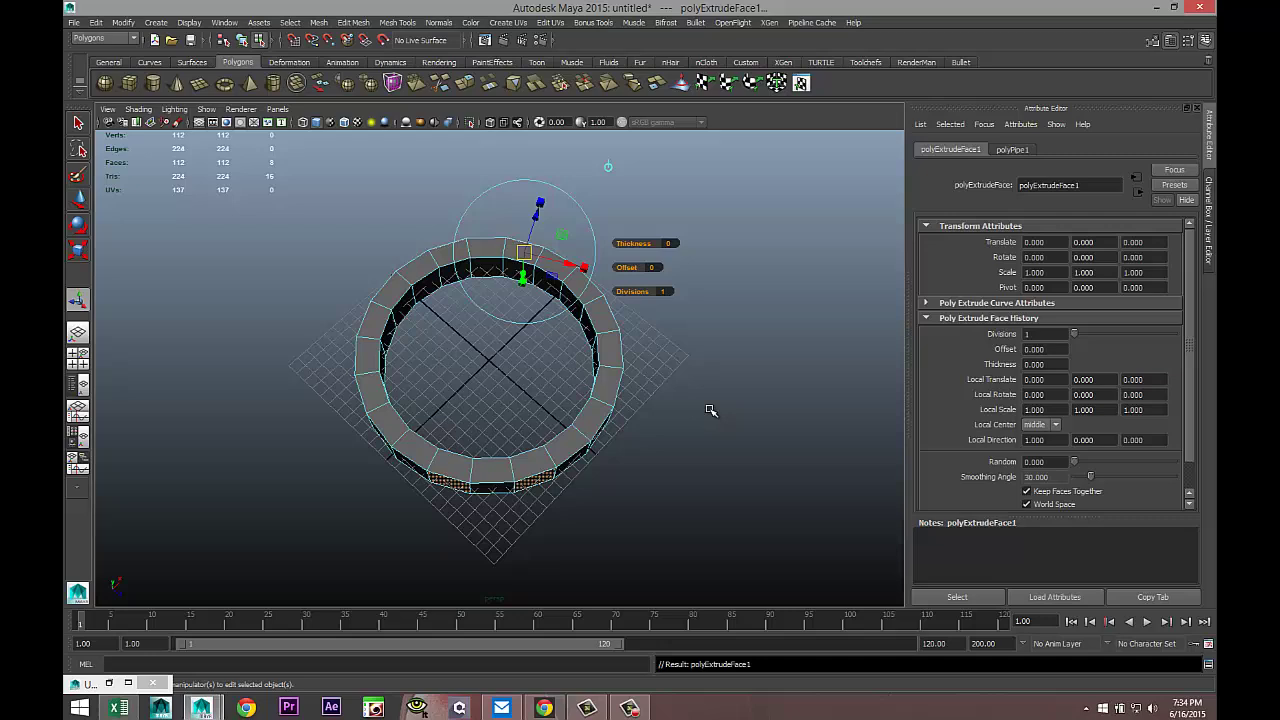
key(r)
drag(489, 361, 608, 384)
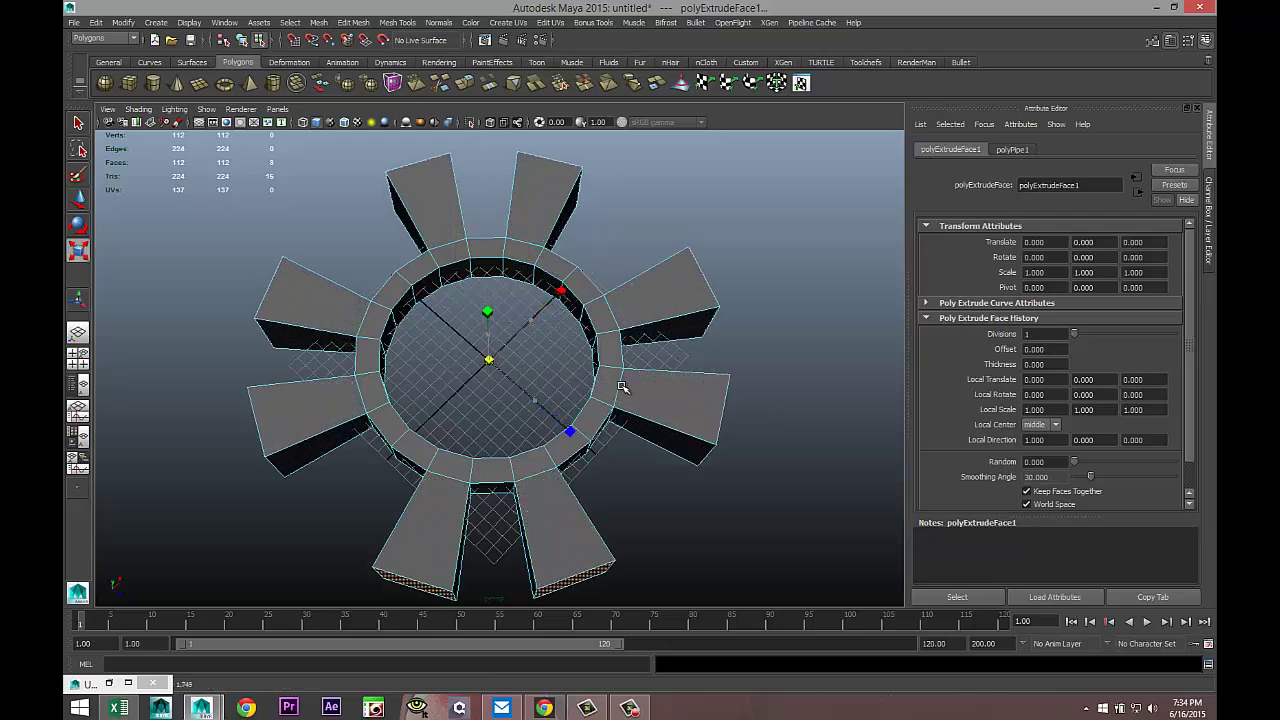
alt+drag(757, 400, 706, 347)
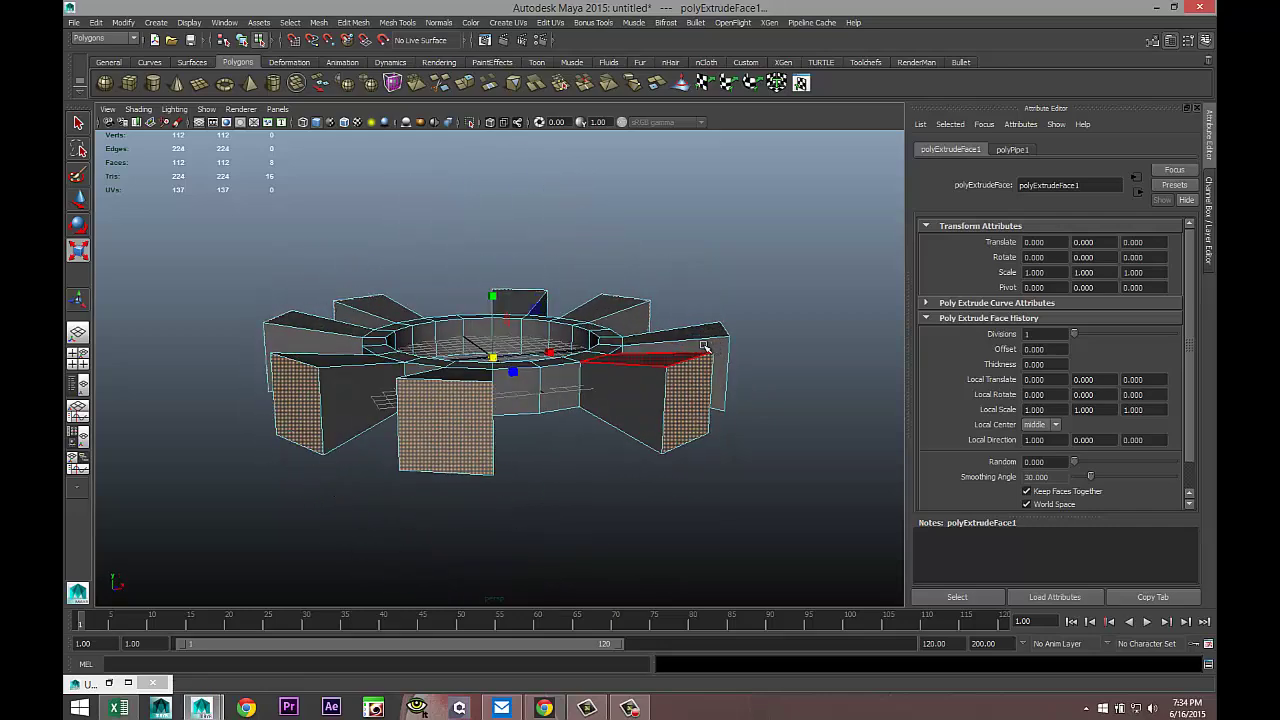
drag(493, 297, 494, 345)
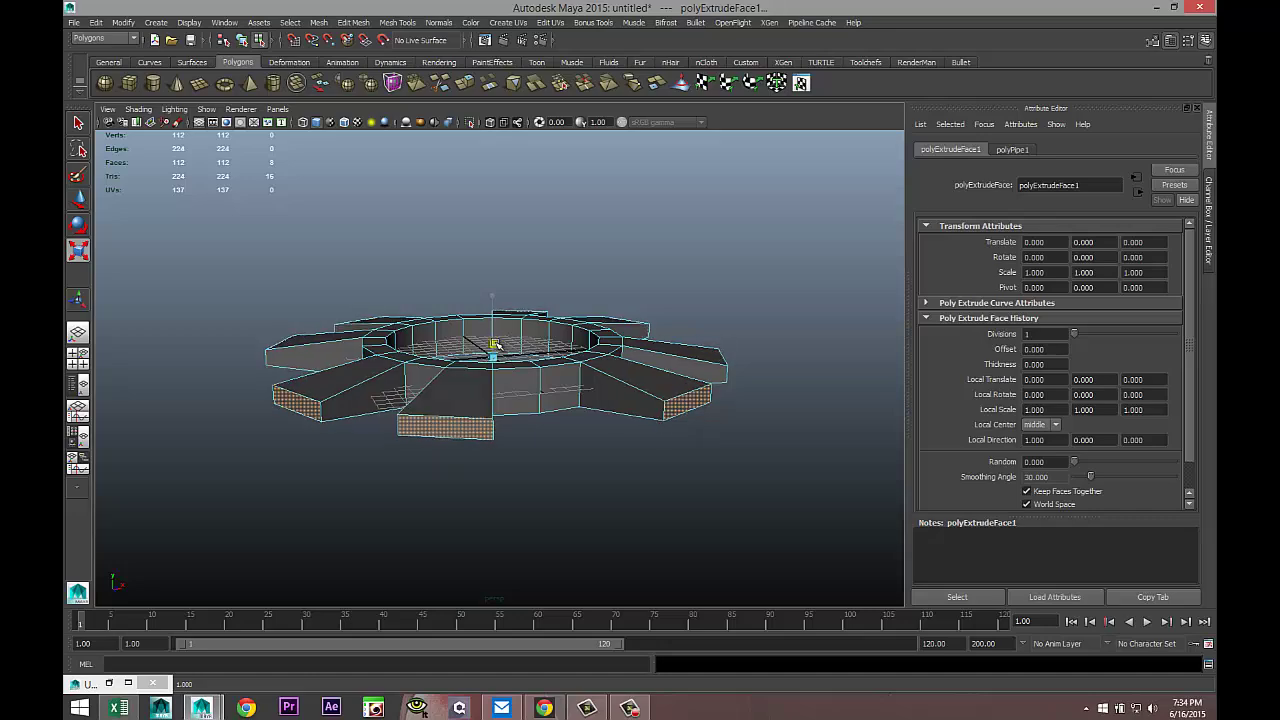
Extrude the eight spoke end faces again and scale them uniformly outward to lengthen the spokes
alt+drag(580, 480, 574, 380)
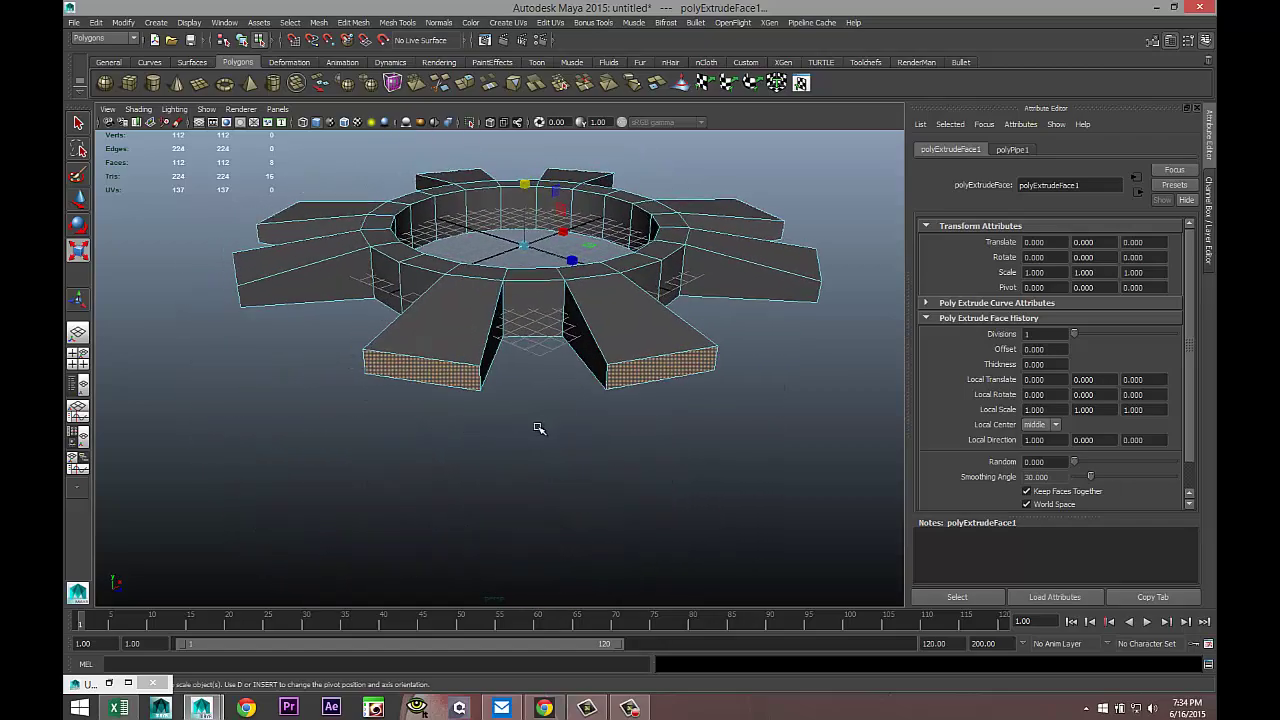
alt+drag(537, 431, 660, 443)
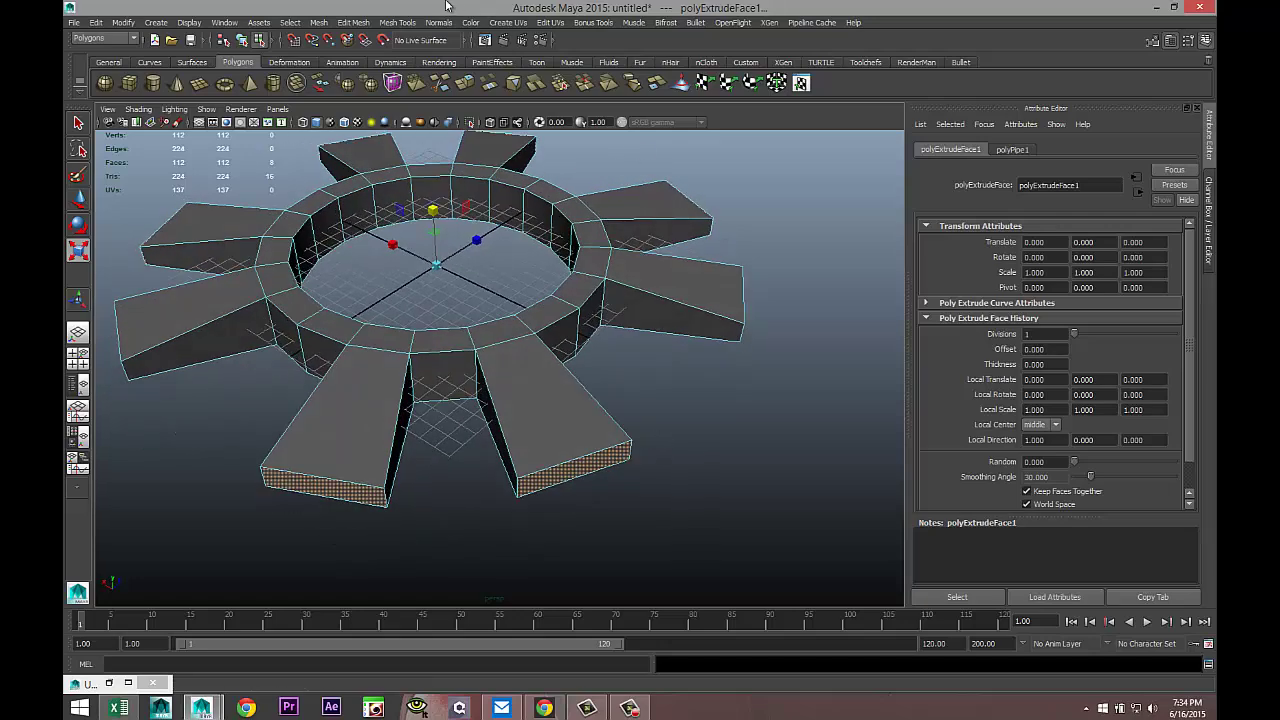
click(354, 22)
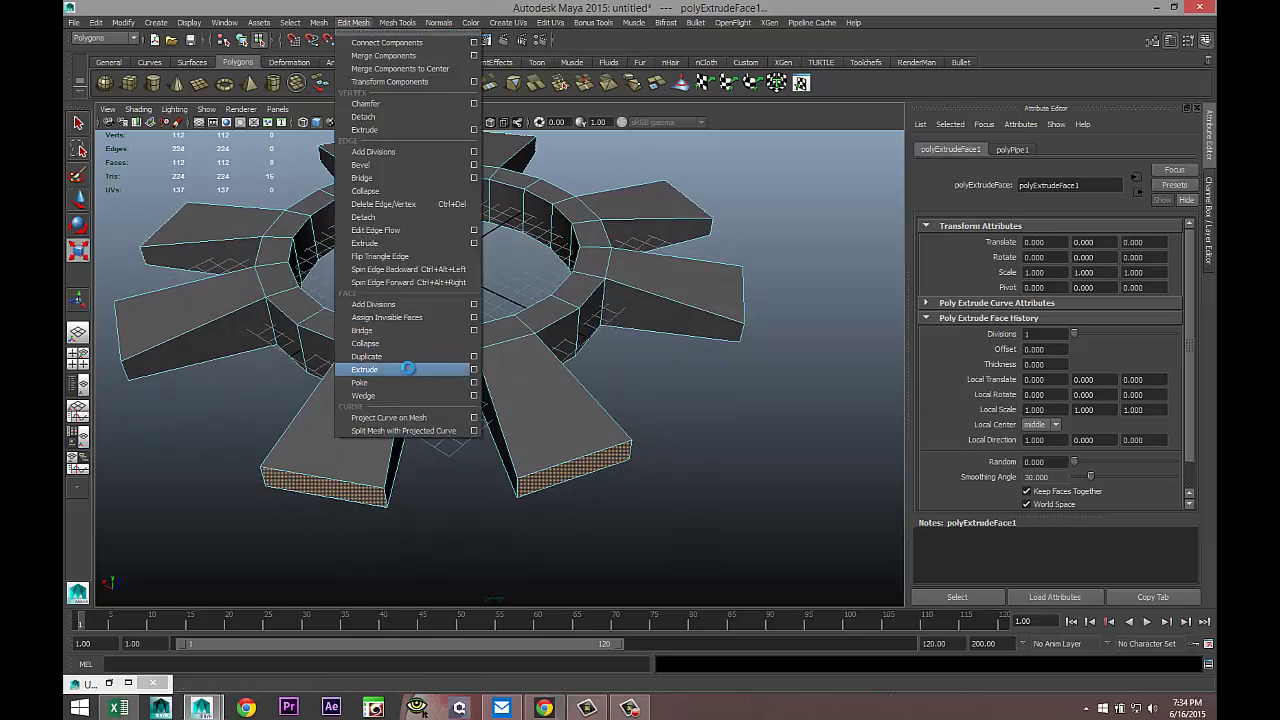
click(372, 366)
scroll(563, 428, down, 5)
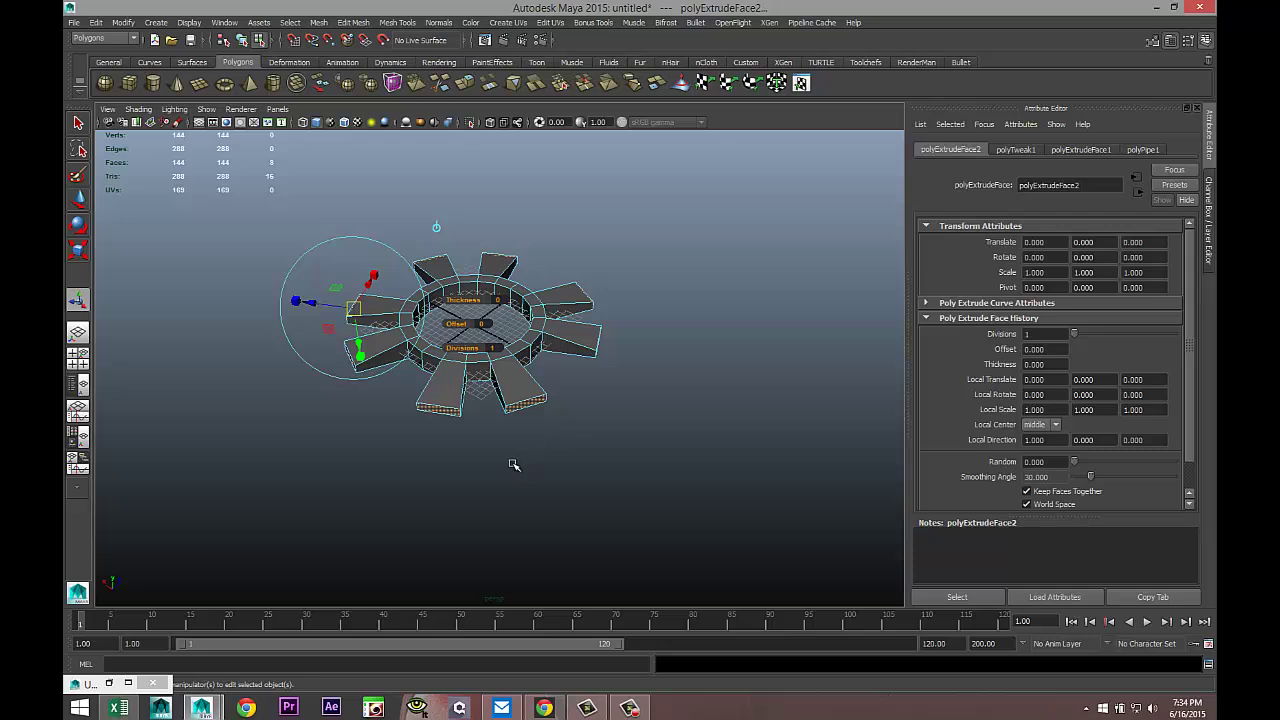
key(r)
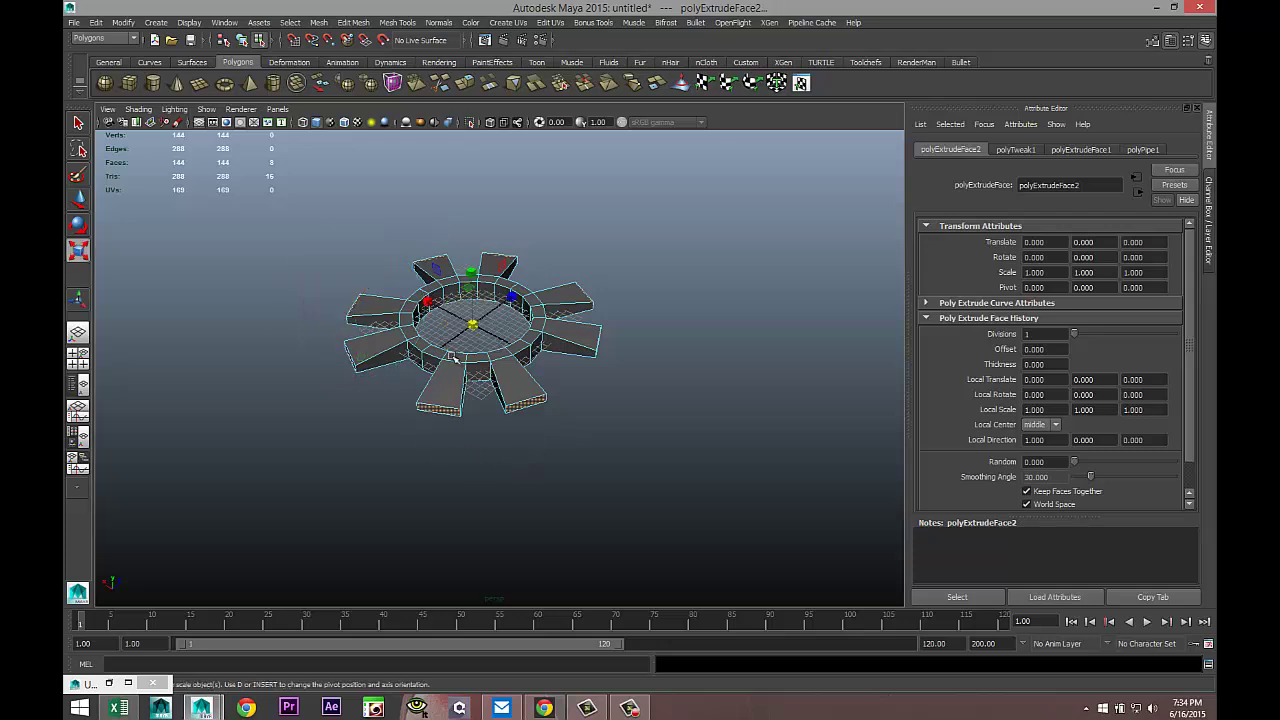
drag(473, 326, 684, 370)
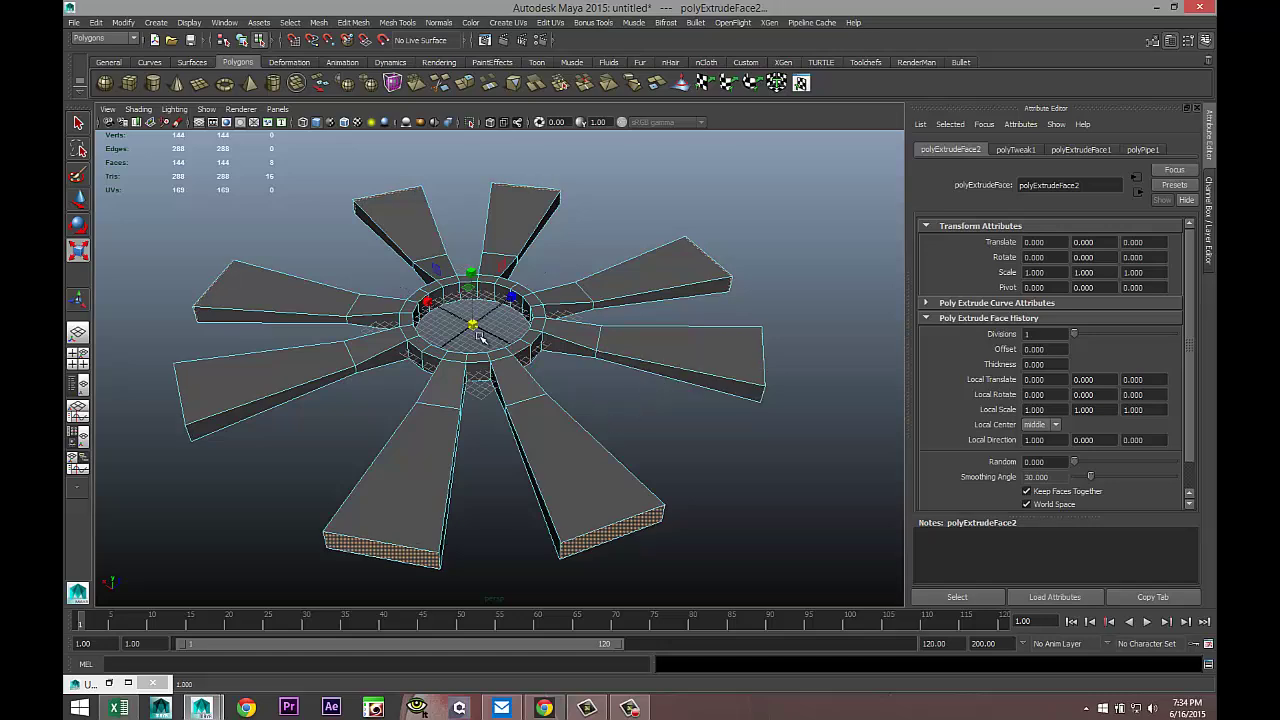
Extrude the spoke end faces once more with a thickness of 3.5 and an offset of 1.3, and clear the selection
key(ctrl+e)
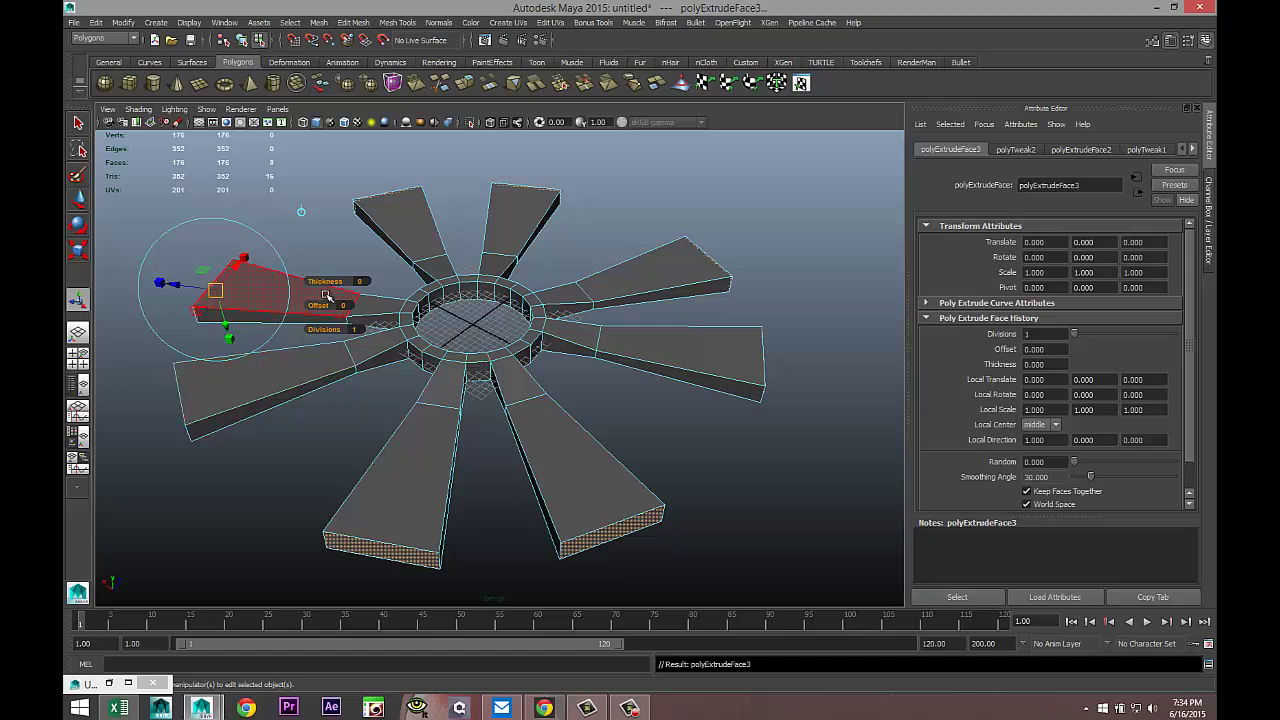
drag(325, 281, 335, 305)
mouse_move(596, 398)
alt+mouse_down()
mouse_move(612, 365)
mouse_move(619, 411)
mouse_move(600, 416)
alt+mouse_up()
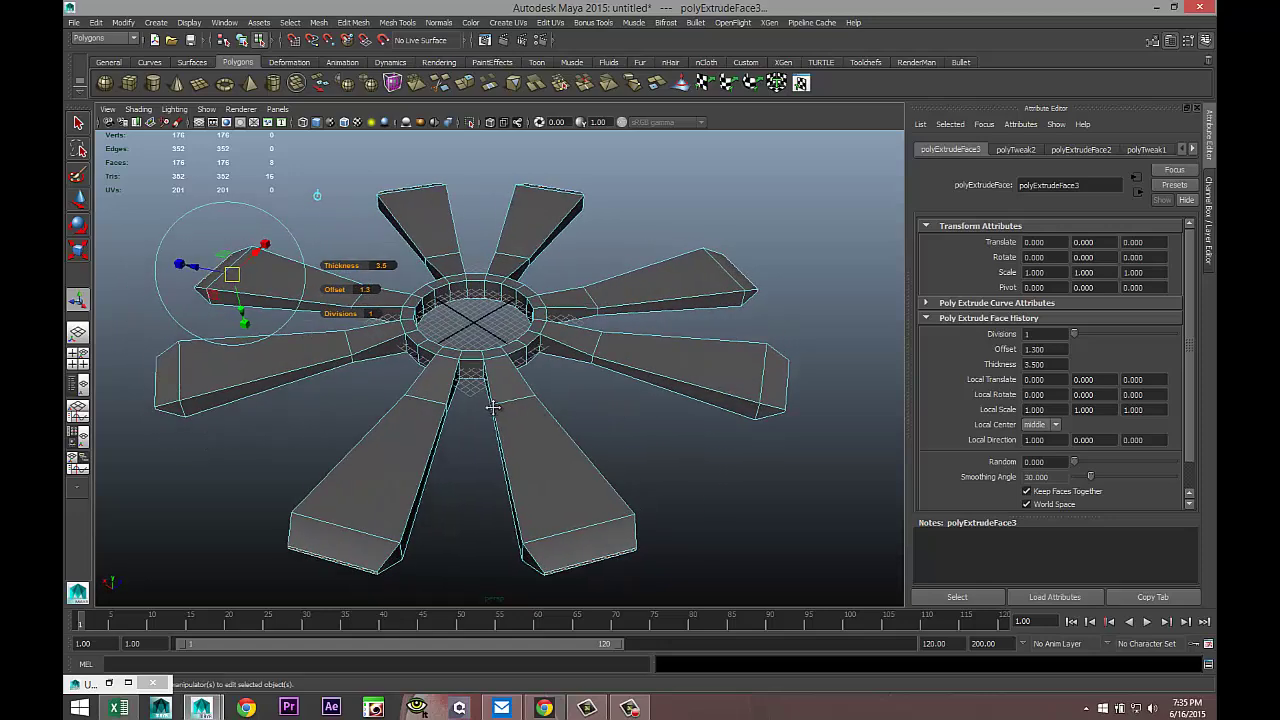
alt+middle_drag(493, 405, 563, 403)
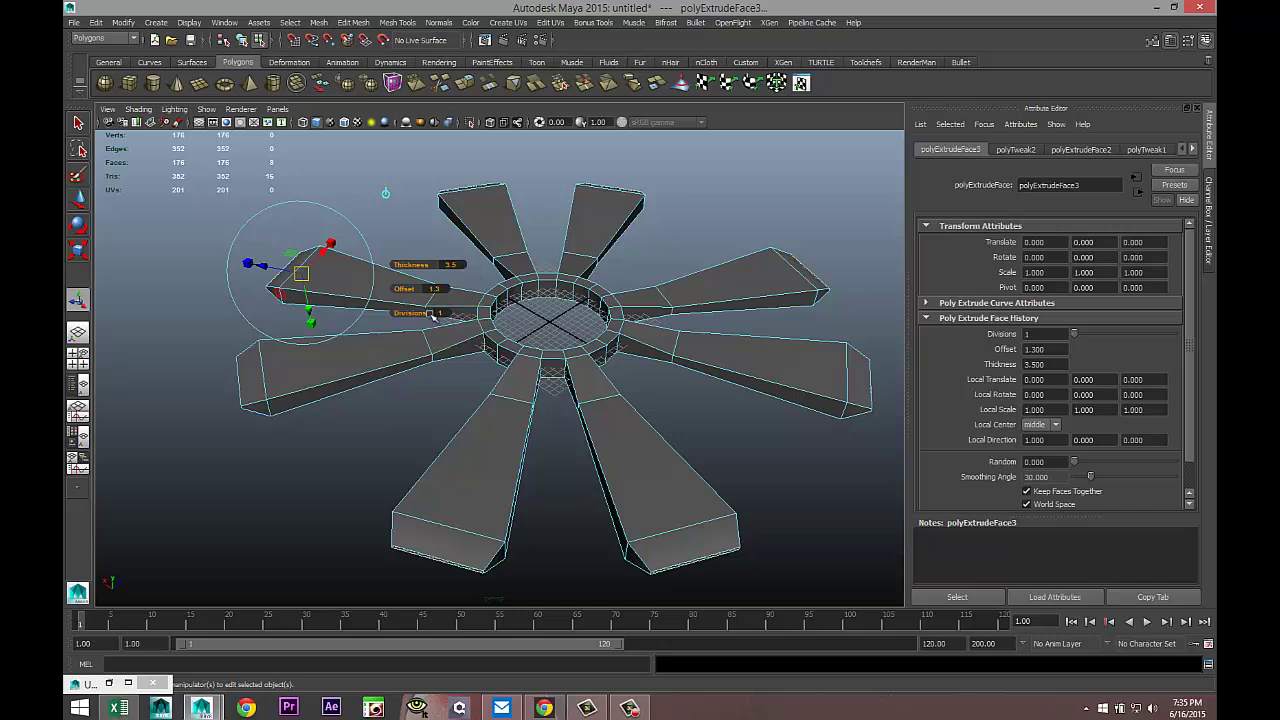
mouse_move(371, 386)
alt+mouse_down()
mouse_move(360, 372)
mouse_move(364, 408)
alt+mouse_up()
click(549, 489)
scroll(549, 489, down, 4)
alt+drag(548, 431, 554, 456)
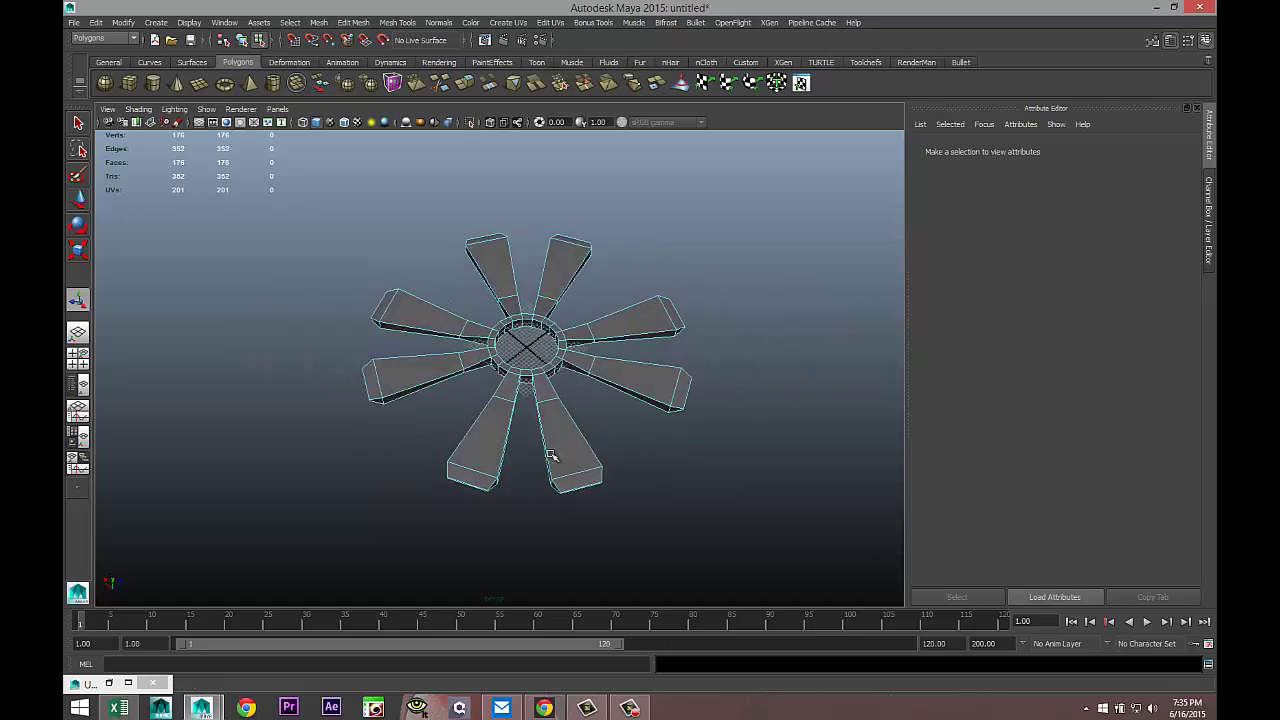
Select the vertices at the inner joint of all eight spokes from the top view in vertex mode
right_drag(560, 362, 540, 358)
click(508, 362)
click(78, 358)
key(space)
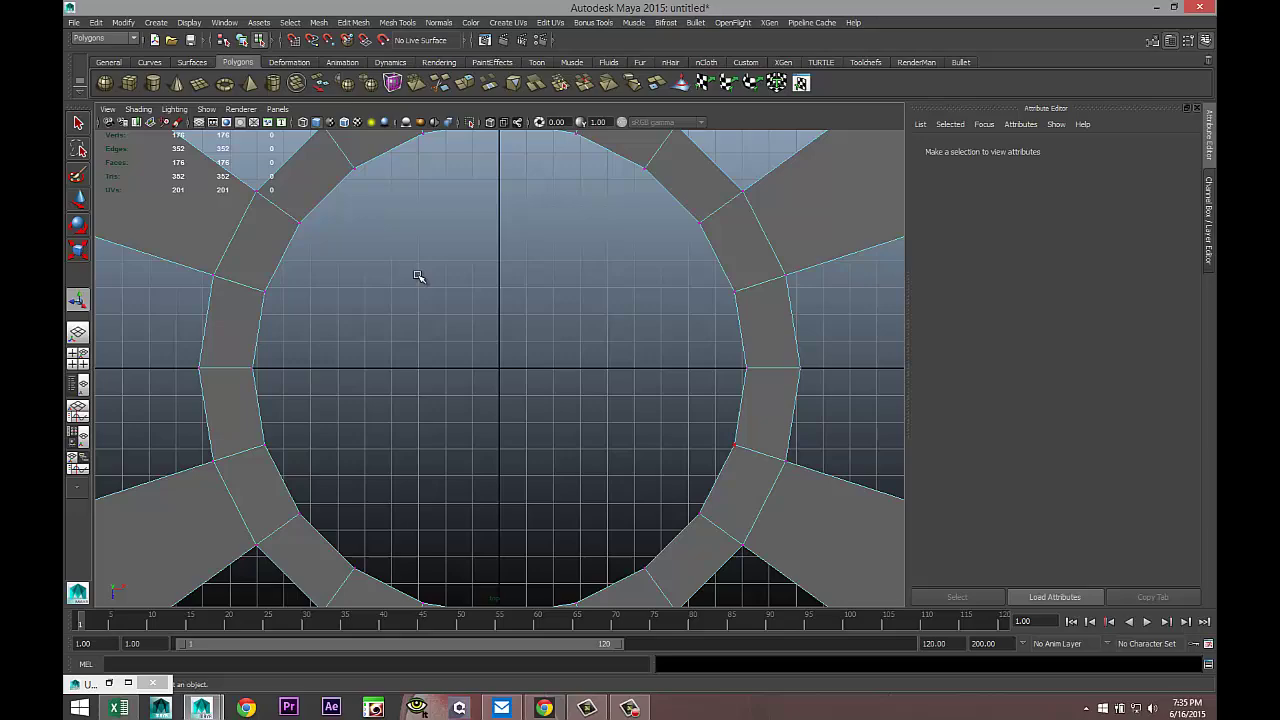
scroll(443, 300, down, 4)
scroll(453, 327, down, 4)
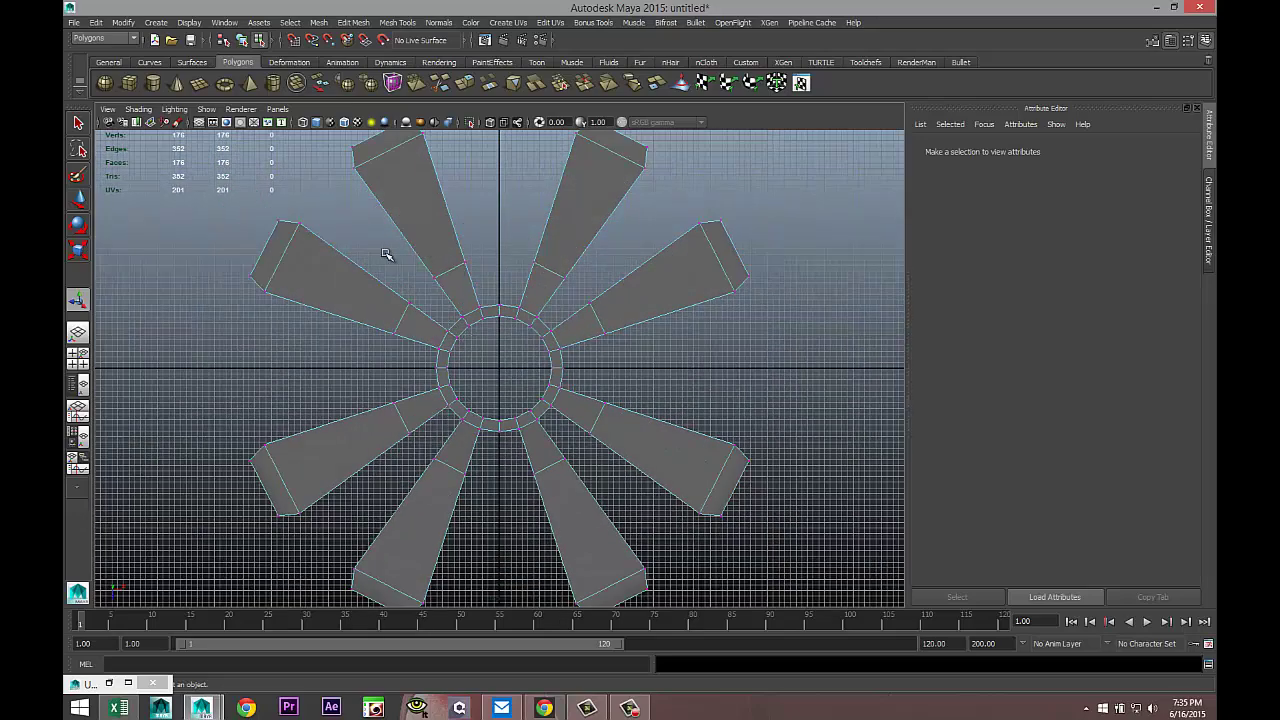
drag(385, 255, 606, 287)
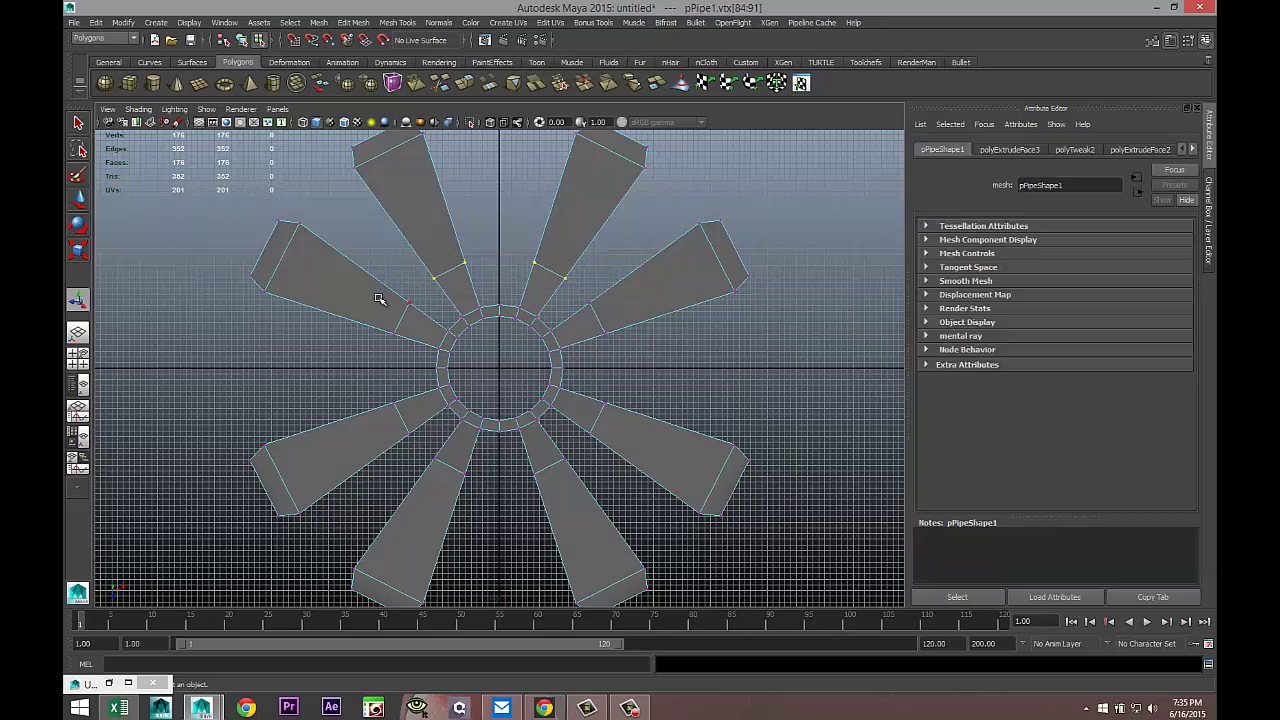
shift+drag(379, 299, 499, 506)
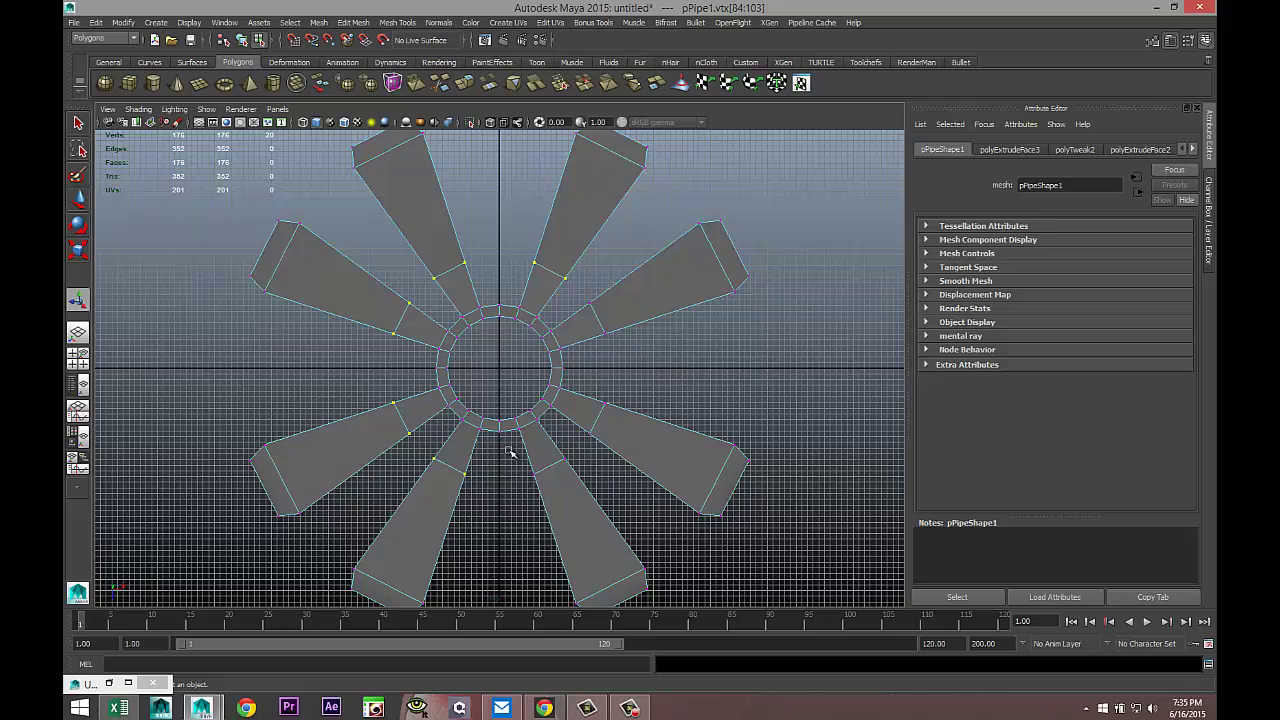
shift+drag(510, 447, 588, 504)
shift+drag(586, 388, 646, 457)
shift+drag(577, 298, 634, 352)
Move the selected inner joint vertices straight up so the spokes arch above the ring
click(79, 358)
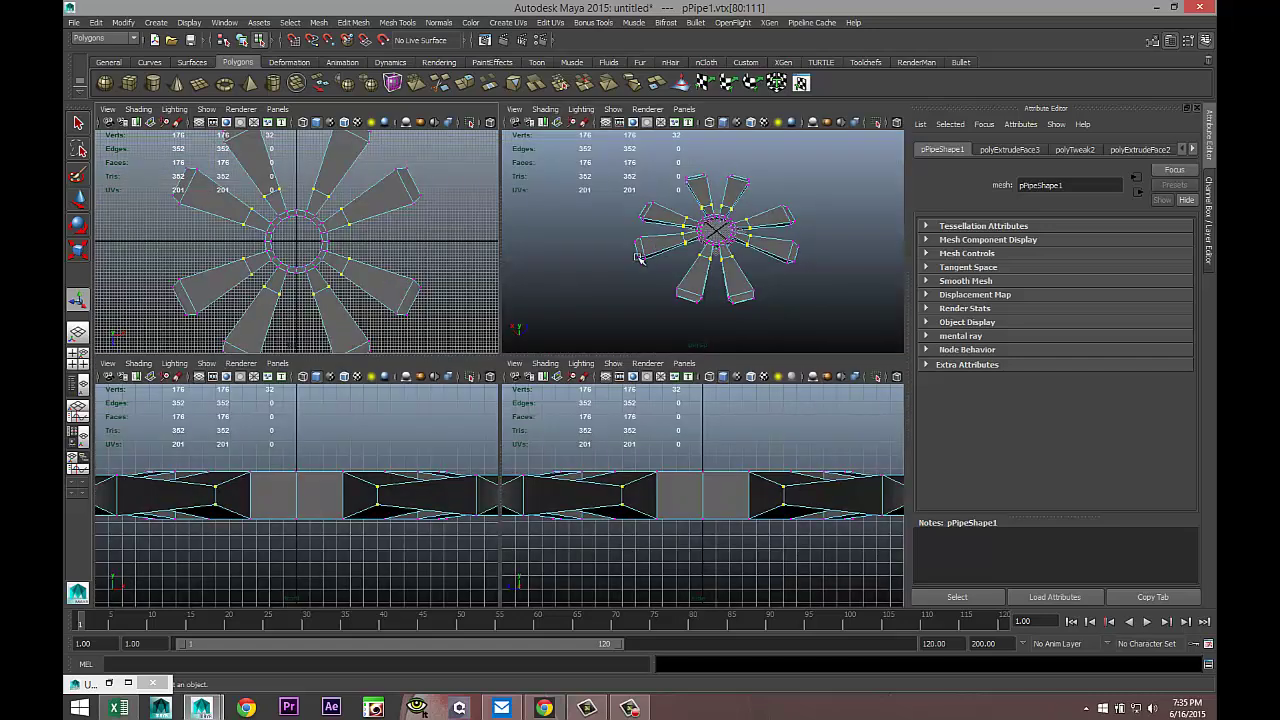
key(space)
alt+drag(619, 389, 683, 373)
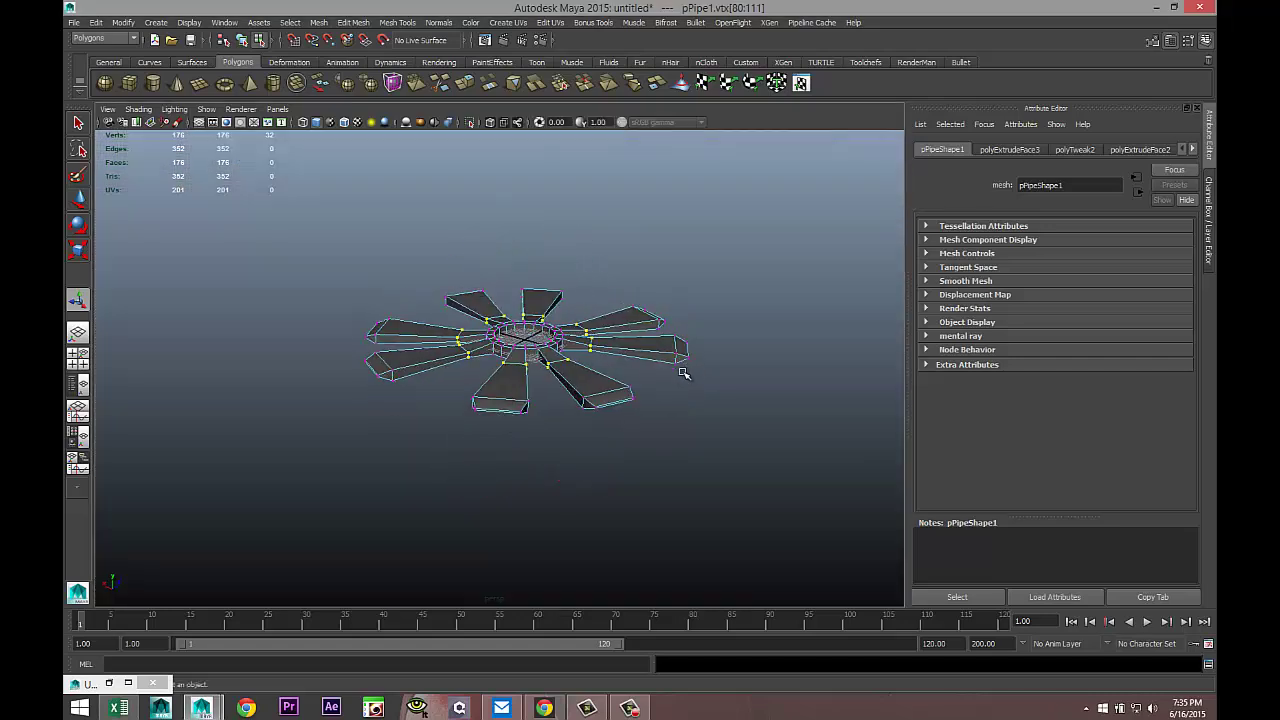
key(w)
drag(530, 277, 526, 257)
scroll(586, 351, up, 5)
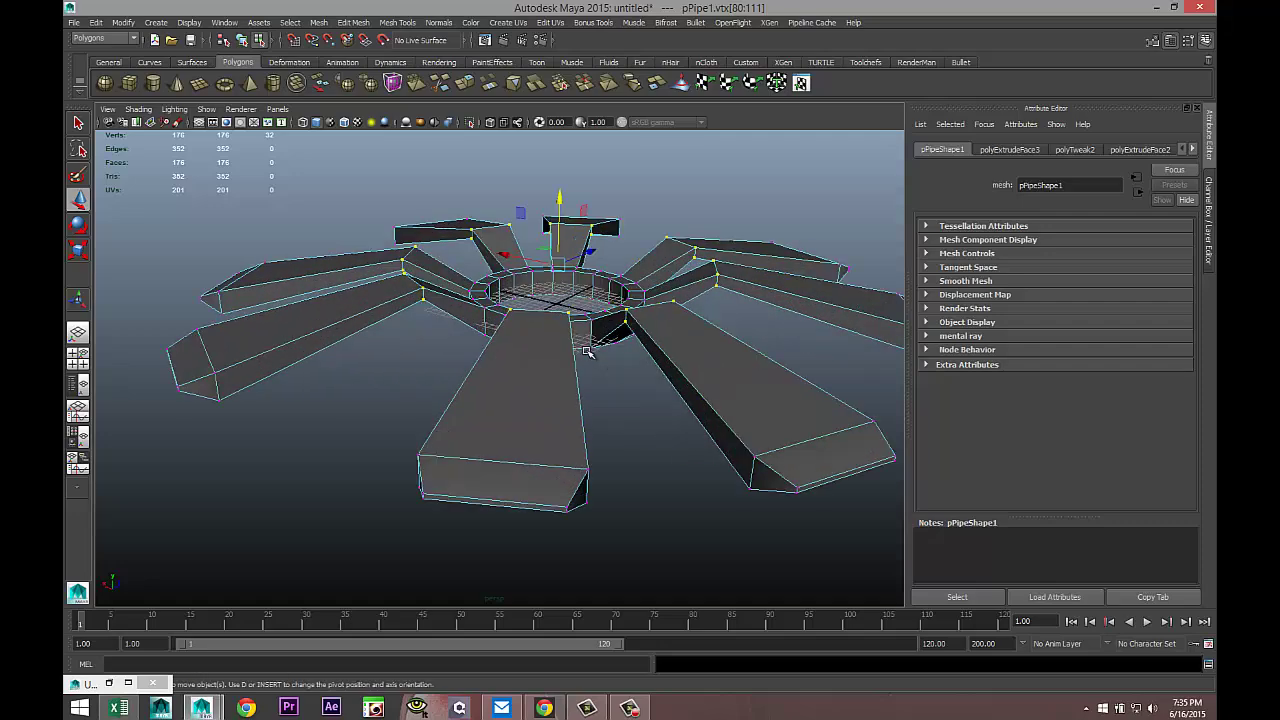
mouse_move(669, 368)
alt+mouse_down()
mouse_move(651, 400)
mouse_move(669, 349)
alt+mouse_up()
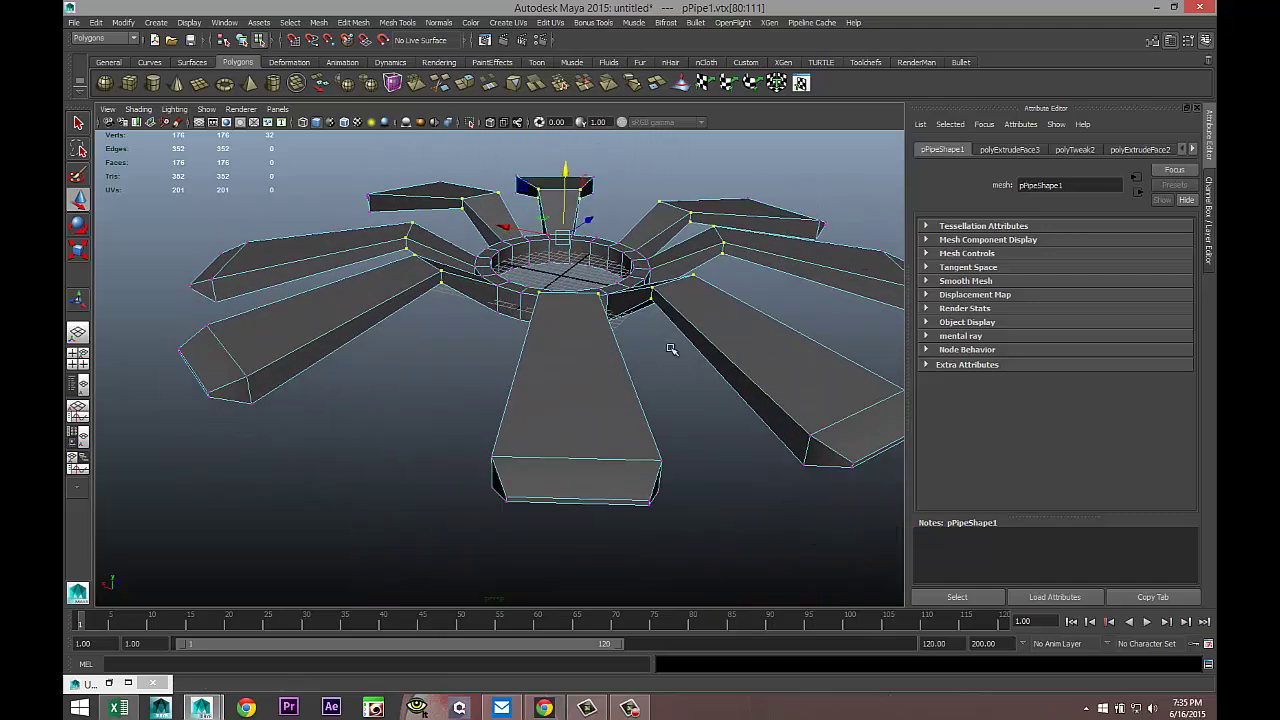
Select the outermost tip vertices of all eight spokes in the top view
click(78, 357)
key(space)
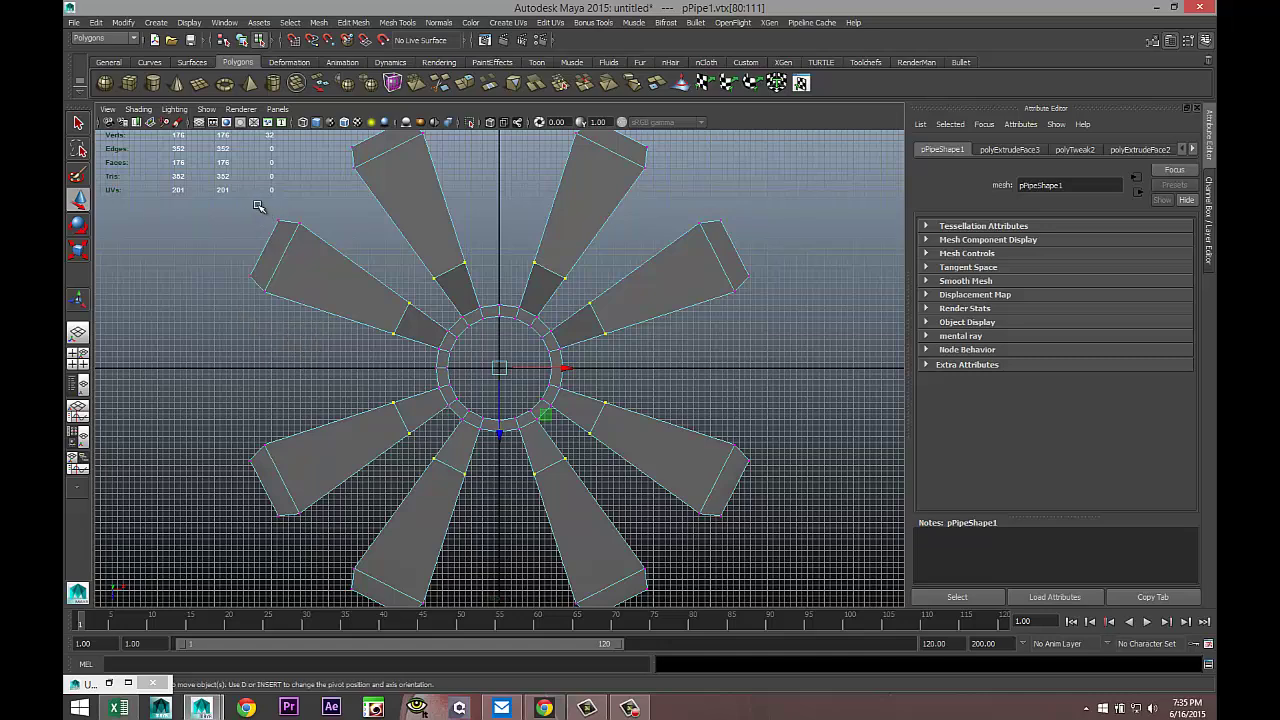
drag(285, 228, 286, 229)
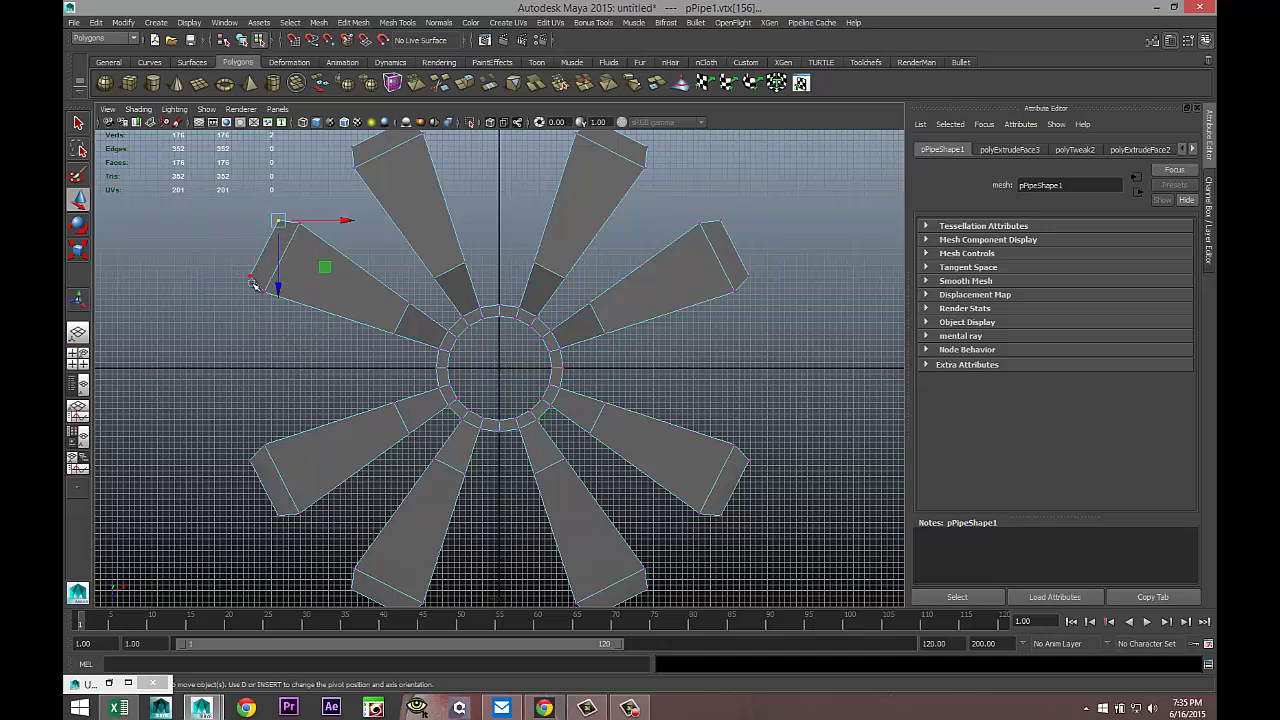
shift+drag(244, 301, 258, 268)
shift+drag(247, 476, 287, 533)
alt+middle_drag(476, 553, 464, 394)
shift+drag(334, 427, 418, 488)
shift+drag(592, 468, 656, 460)
alt+middle_drag(834, 419, 715, 522)
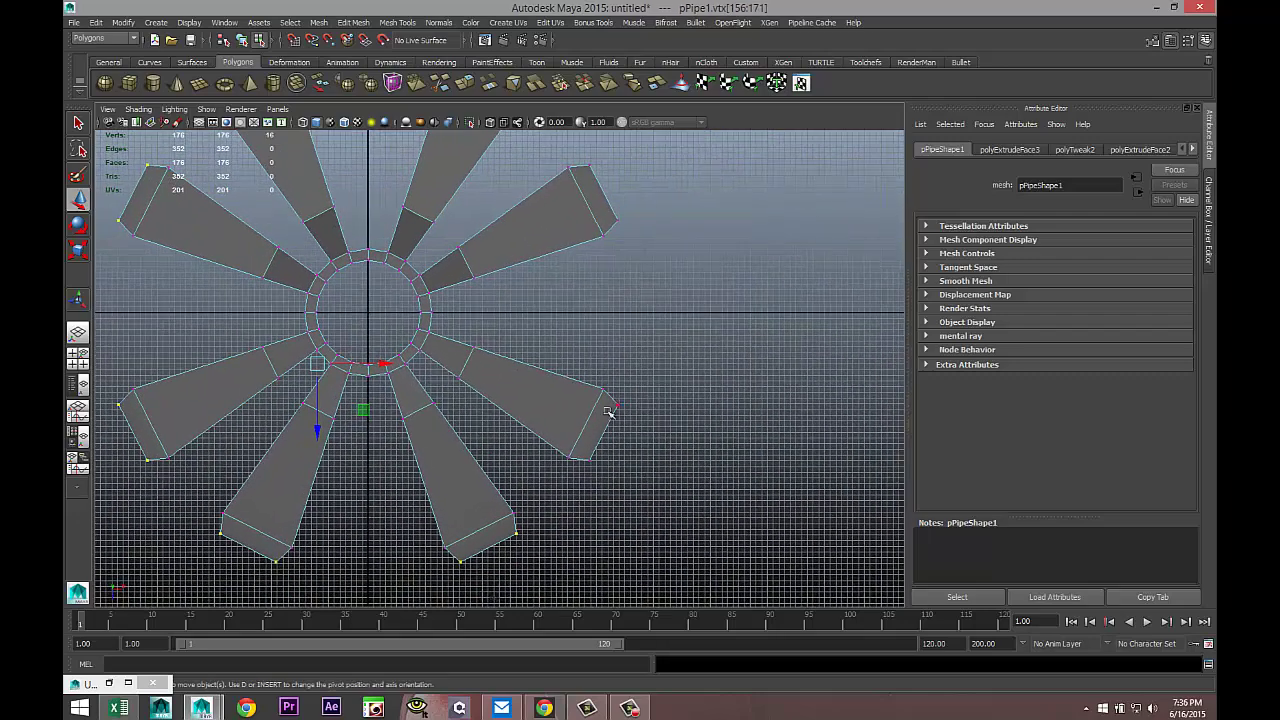
shift+drag(611, 393, 632, 418)
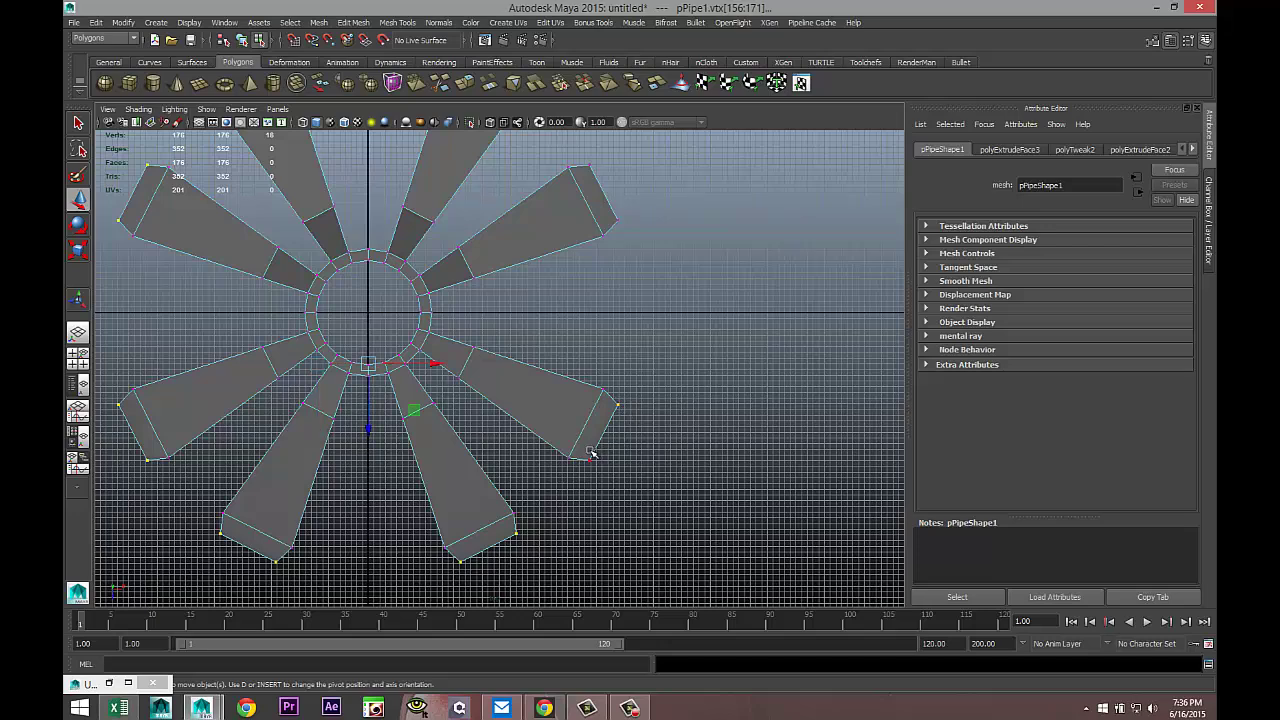
shift+drag(586, 456, 604, 484)
alt+middle_drag(632, 208, 652, 360)
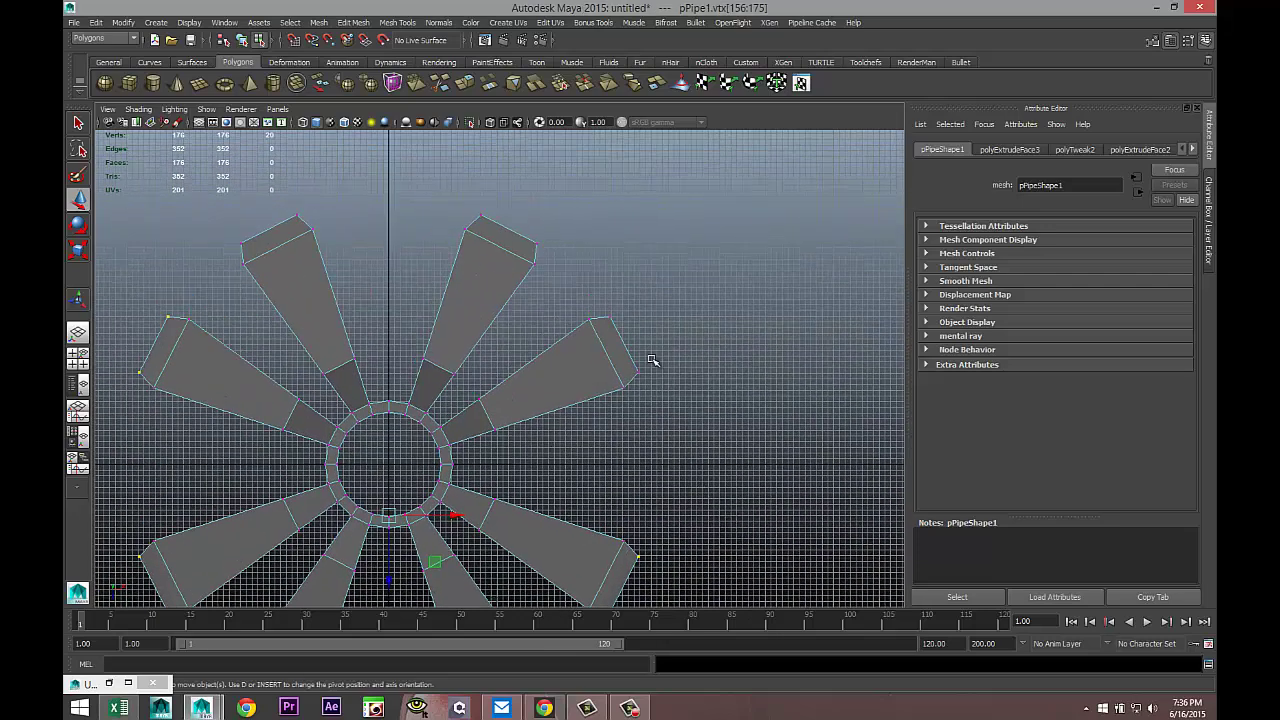
shift+drag(614, 320, 616, 323)
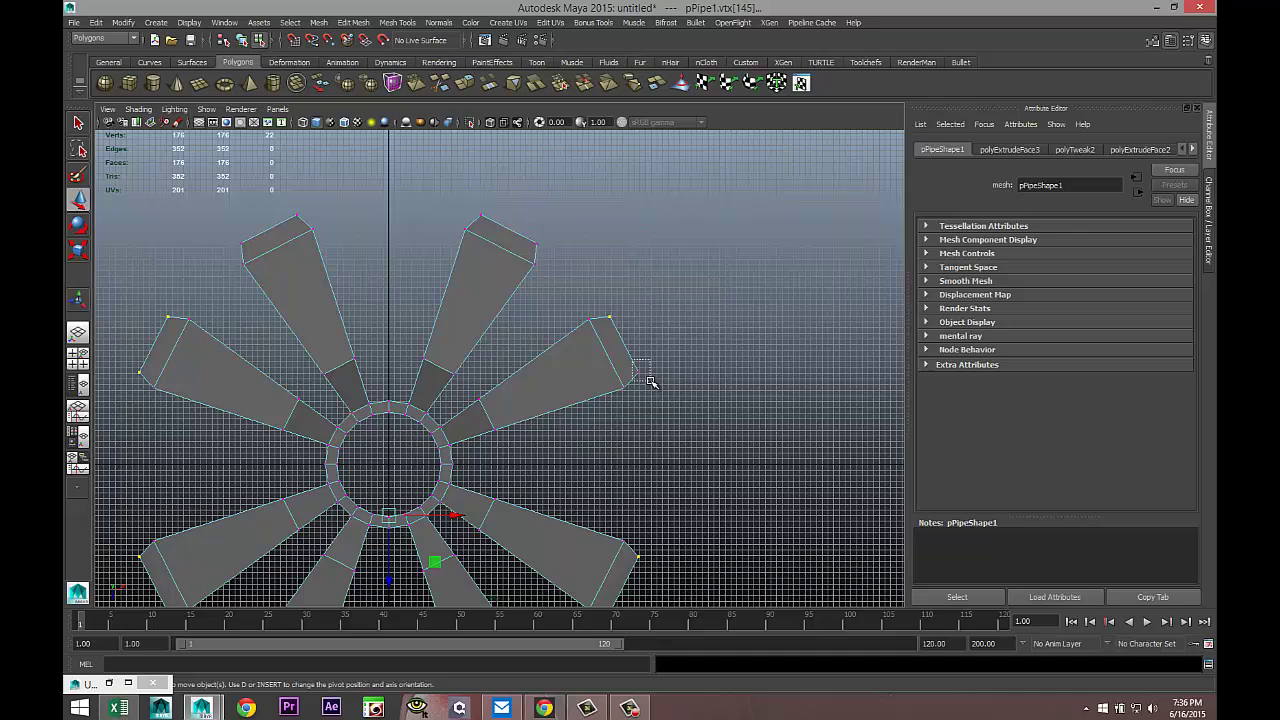
shift+drag(650, 381, 650, 382)
shift+drag(540, 248, 541, 249)
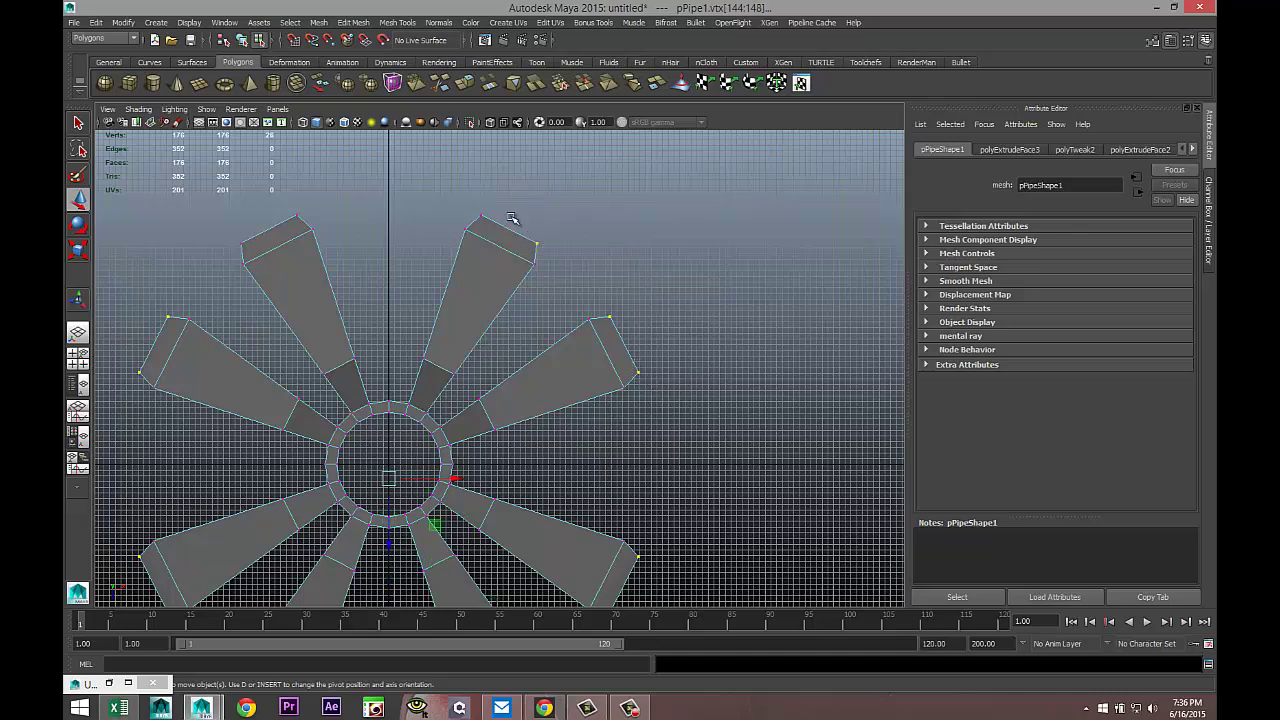
shift+drag(476, 208, 488, 222)
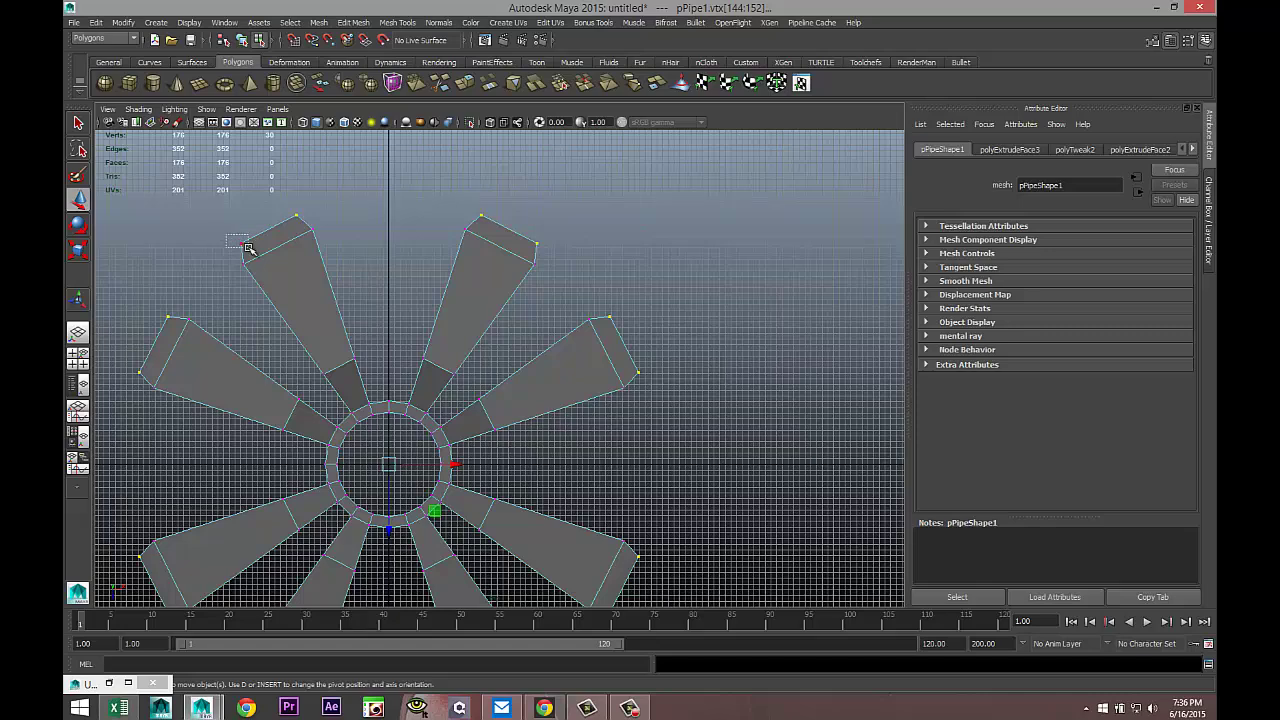
shift+drag(248, 248, 249, 249)
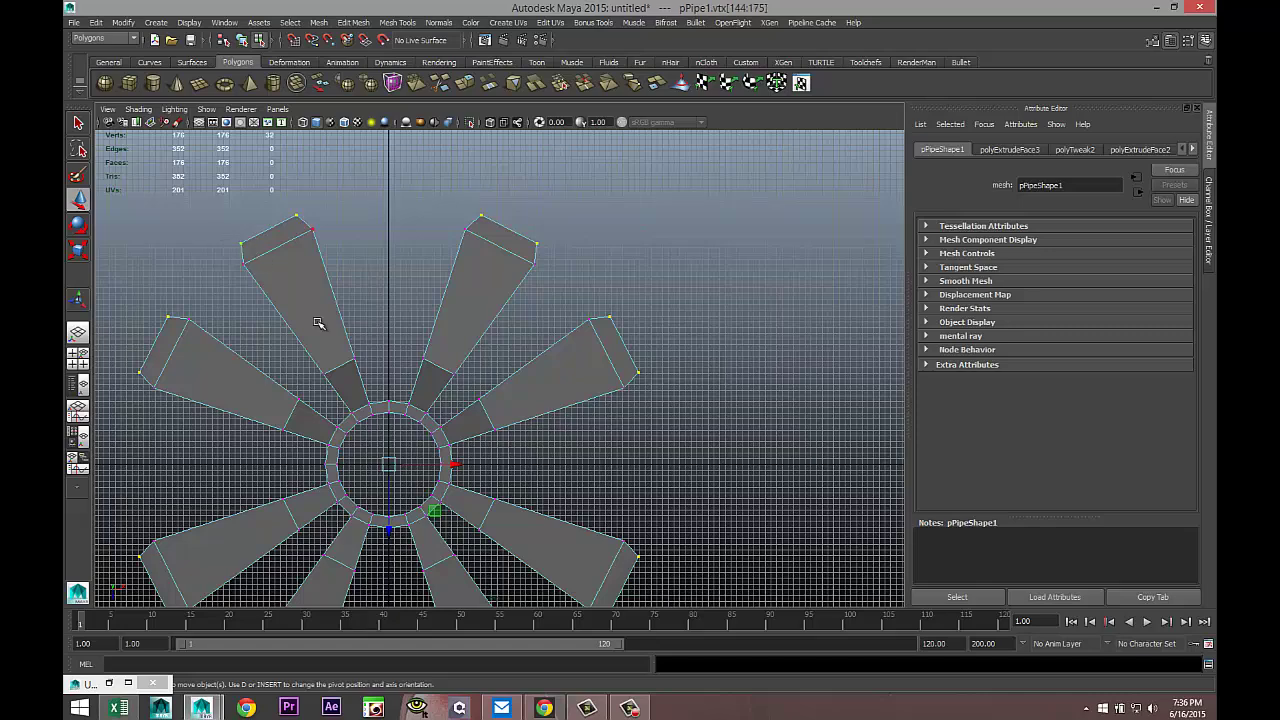
Raise the selected tip vertices about 5.5 units in the side view, level with the raised spoke joints, and clear the selection
click(78, 360)
key(space)
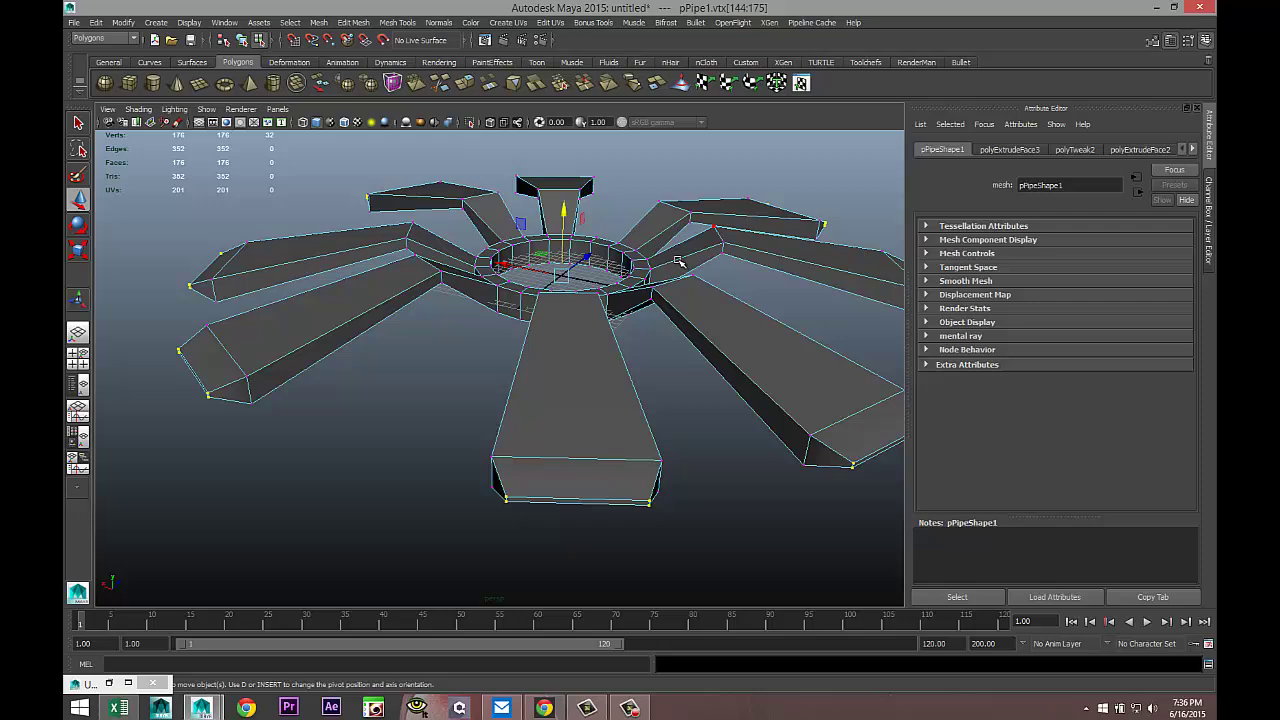
alt+drag(593, 308, 634, 408)
scroll(589, 376, down, 5)
click(78, 358)
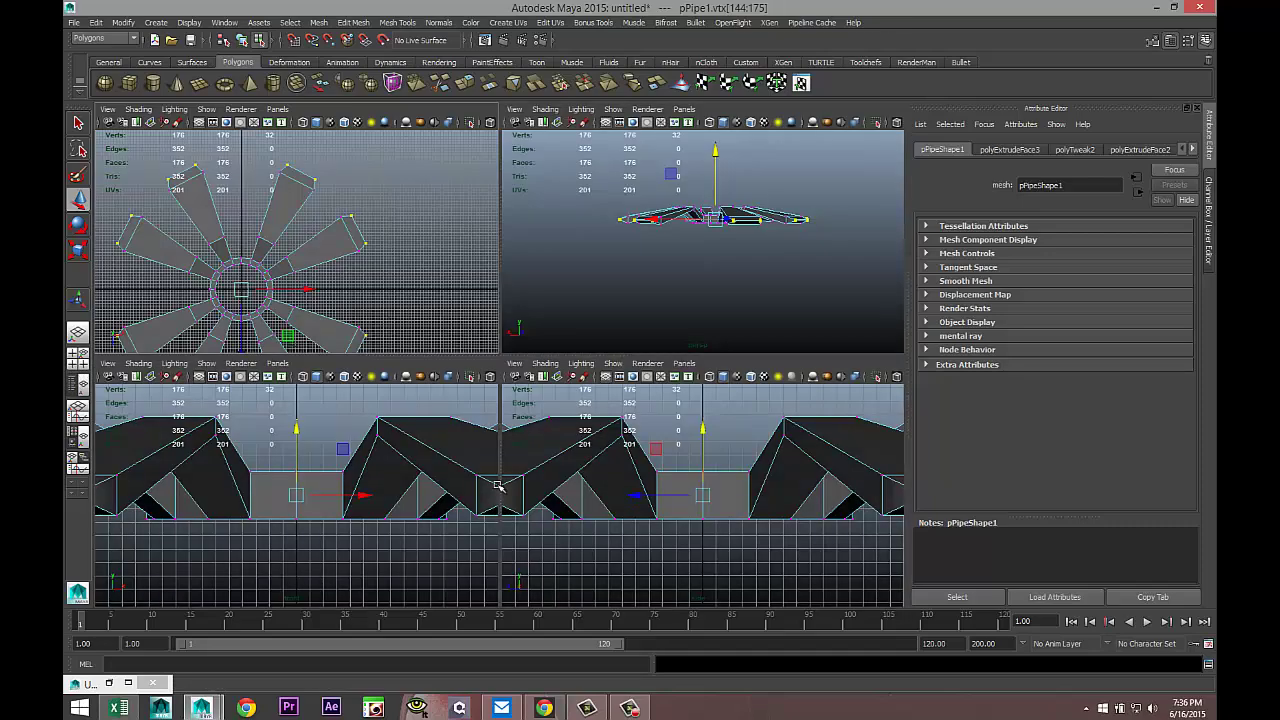
key(space)
scroll(550, 478, down, 4)
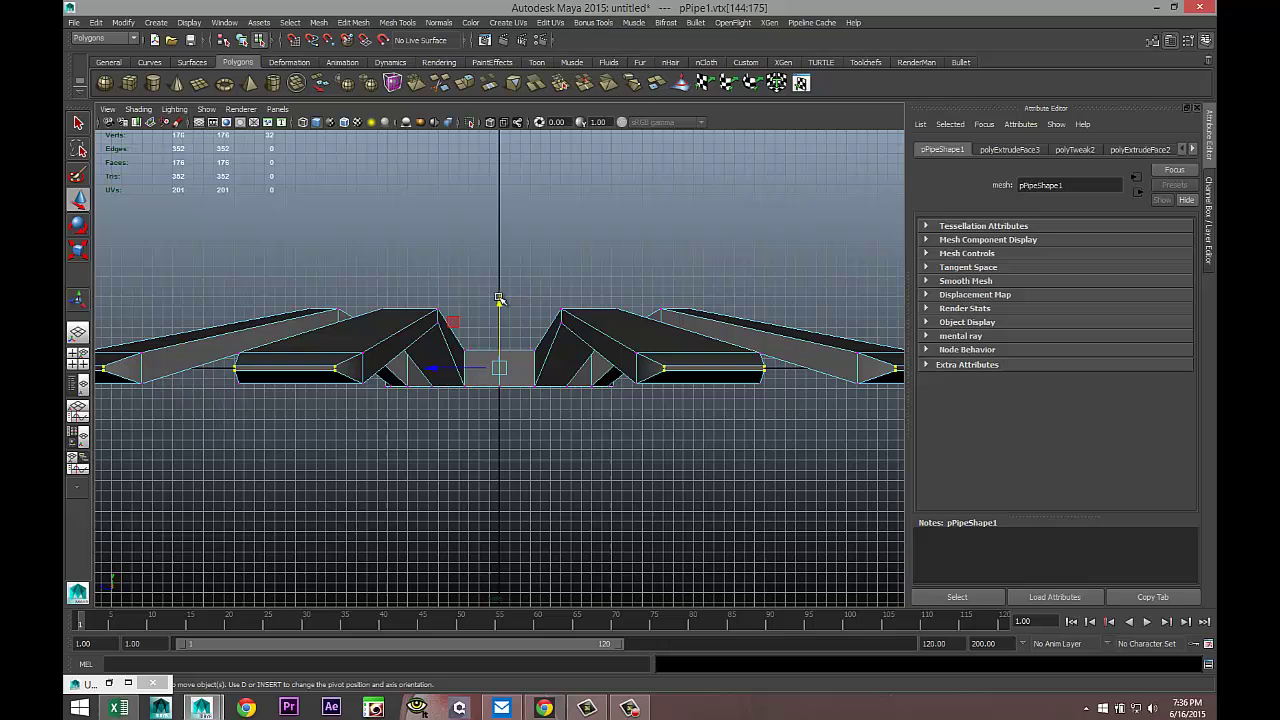
drag(499, 298, 499, 243)
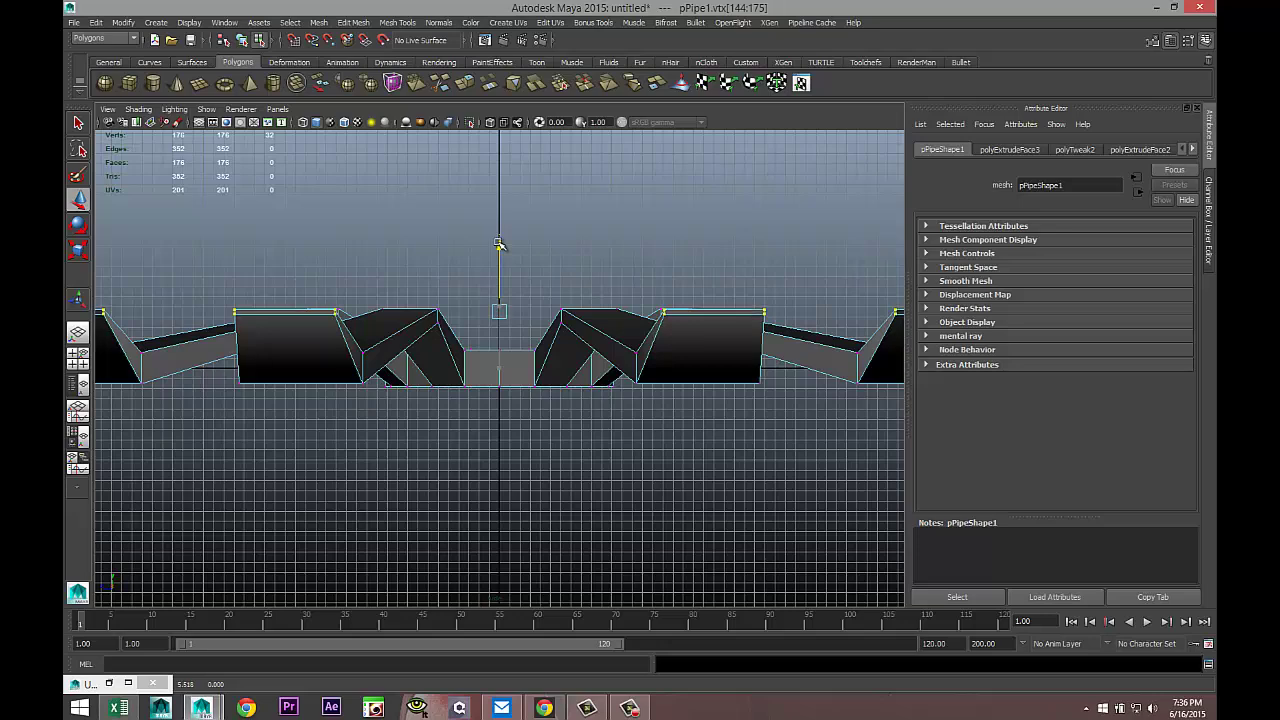
click(78, 357)
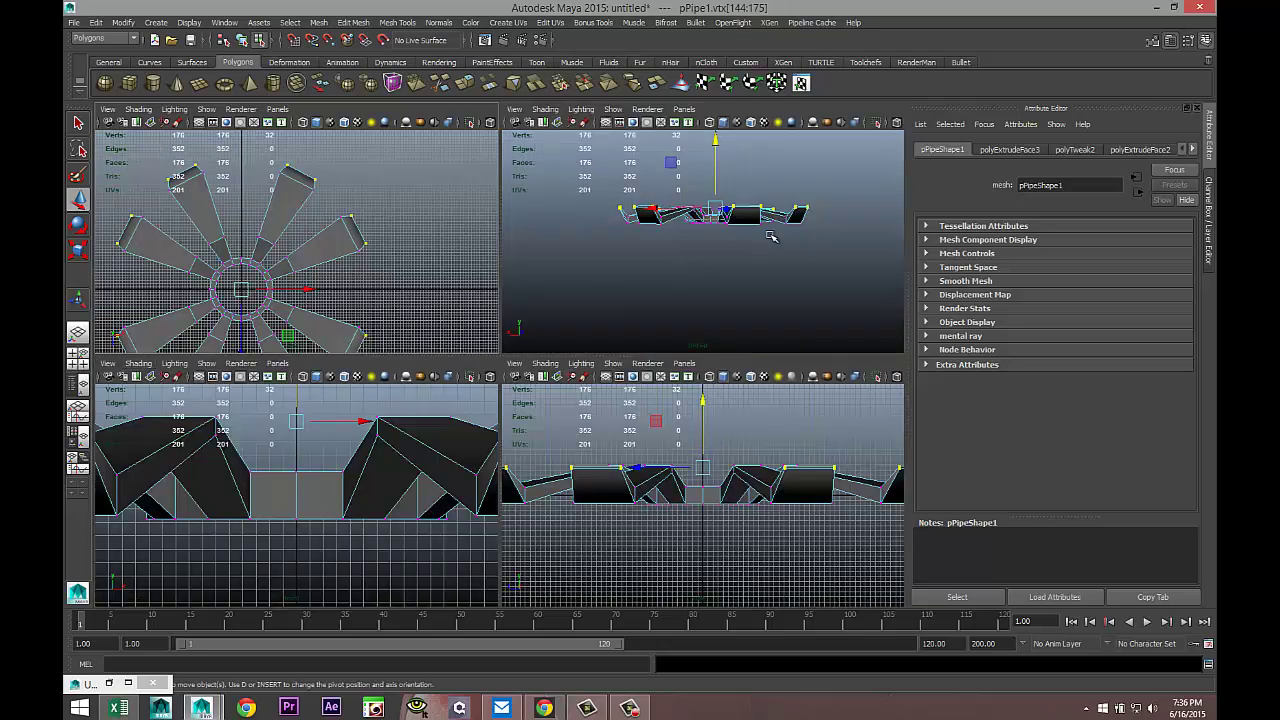
key(space)
click(558, 428)
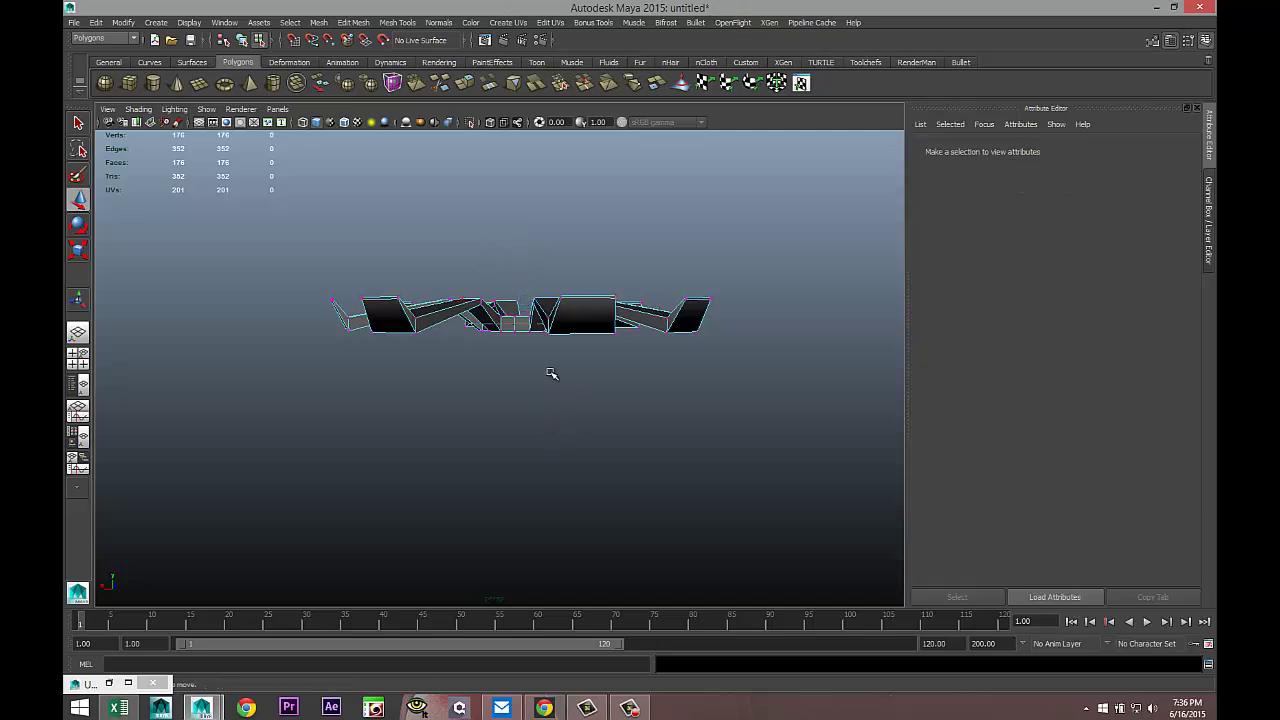
Select the long side face facing the same rotational direction on each of the eight spokes in face mode
alt+drag(551, 371, 421, 368)
scroll(693, 434, up, 3)
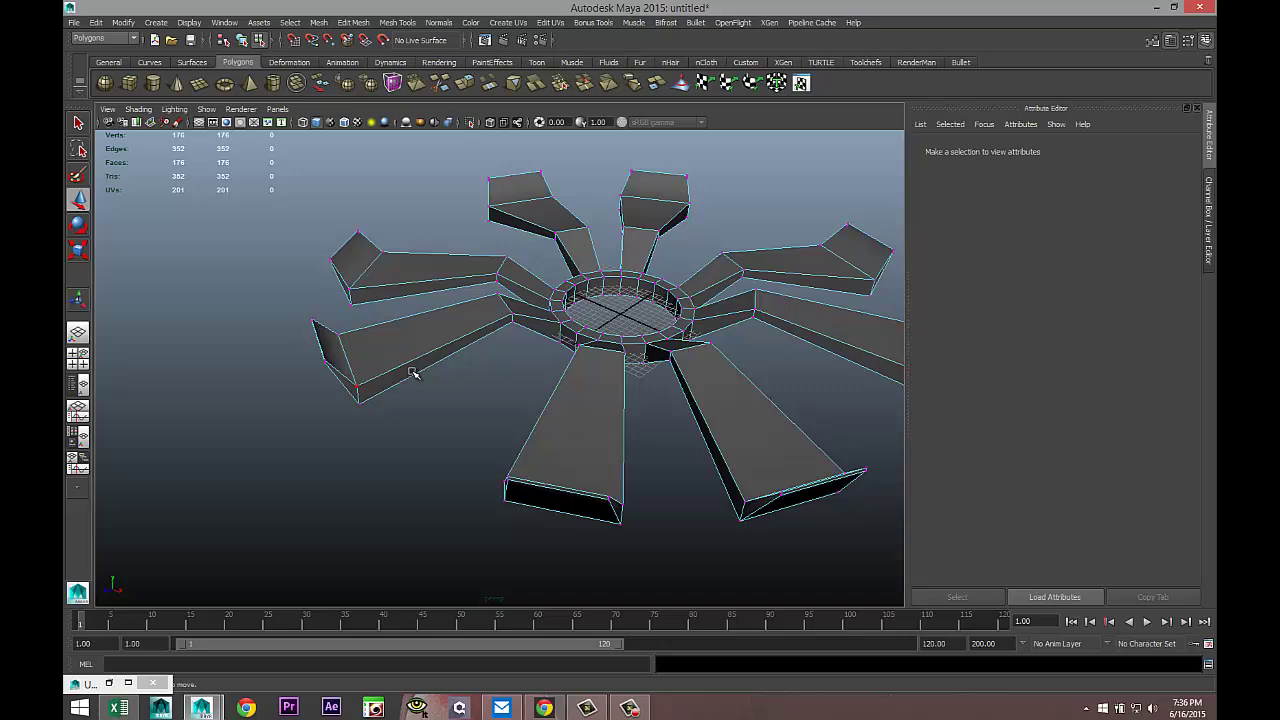
right_click(411, 372)
click(416, 399)
click(414, 366)
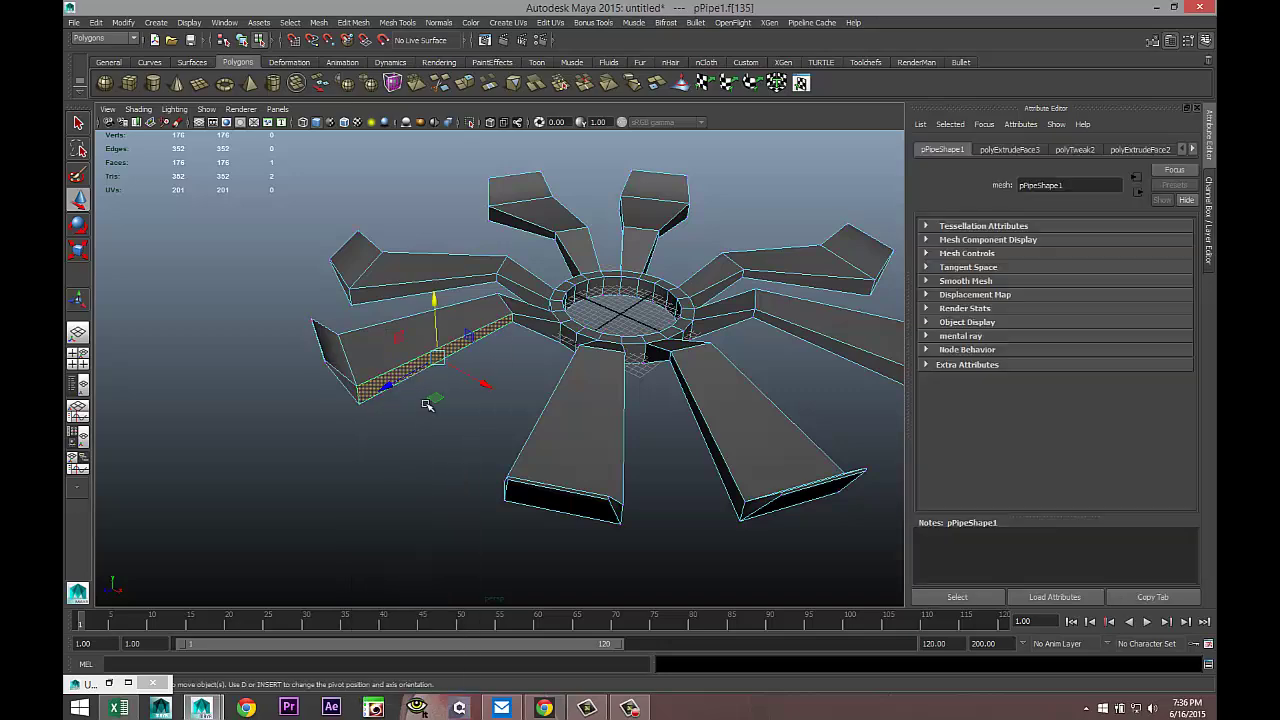
alt+drag(428, 406, 299, 411)
shift+click(397, 400)
shift+click(412, 448)
shift+click(252, 345)
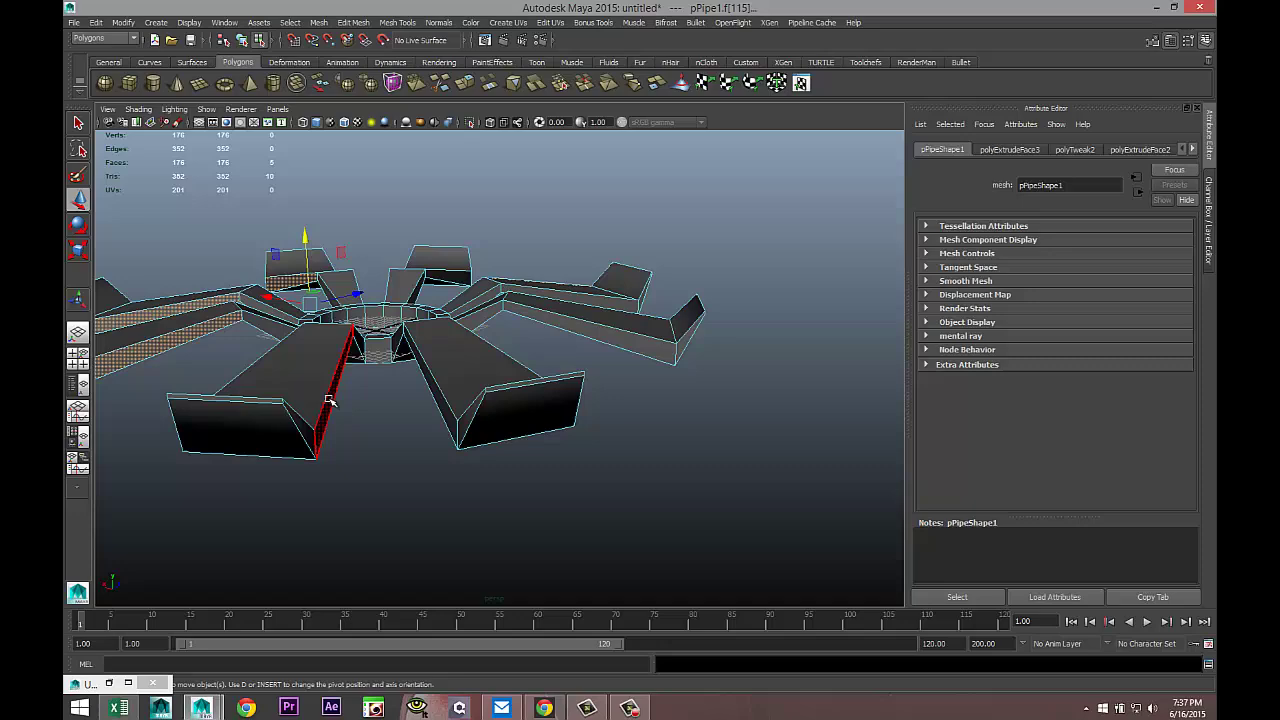
shift+click(328, 398)
alt+drag(367, 435, 294, 374)
shift+click(334, 403)
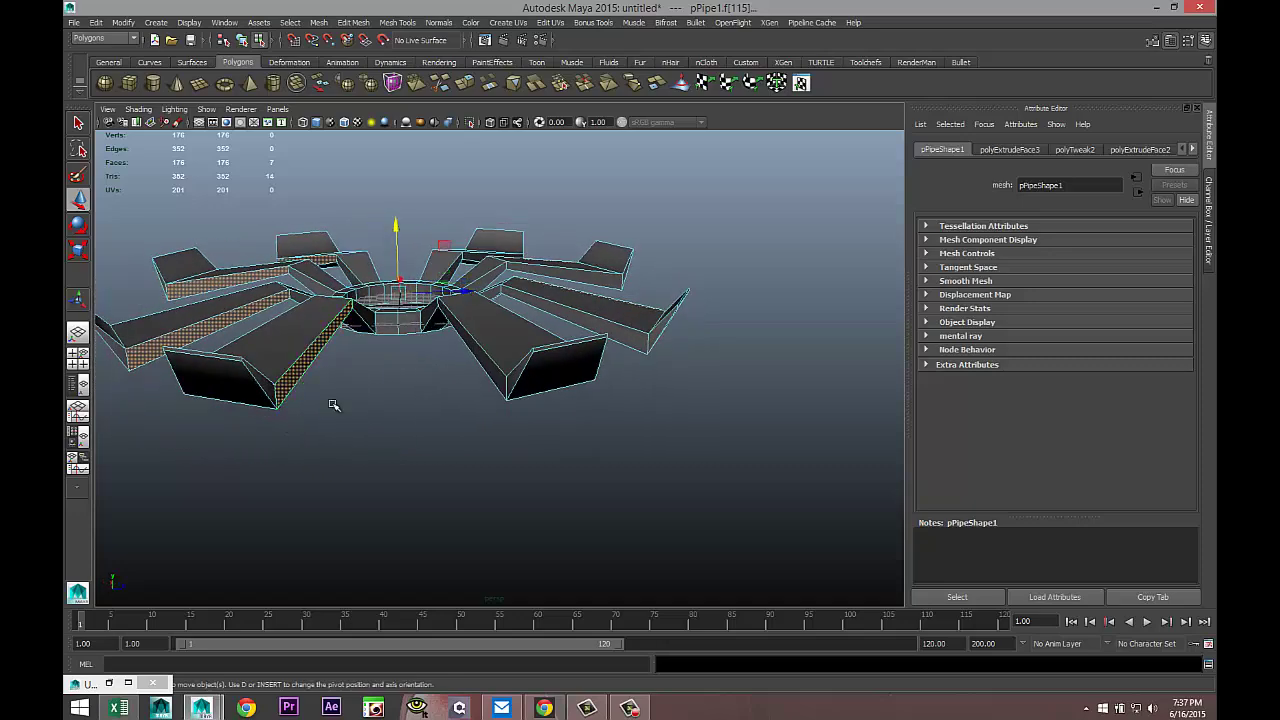
mouse_move(362, 424)
alt+mouse_down()
mouse_move(294, 426)
mouse_move(373, 400)
mouse_move(437, 434)
mouse_move(378, 432)
alt+mouse_up()
shift+click(428, 370)
alt+drag(466, 406, 428, 408)
Extrude the eight selected side faces and rotate them slightly about the ring's vertical axis to widen each spoke
click(355, 23)
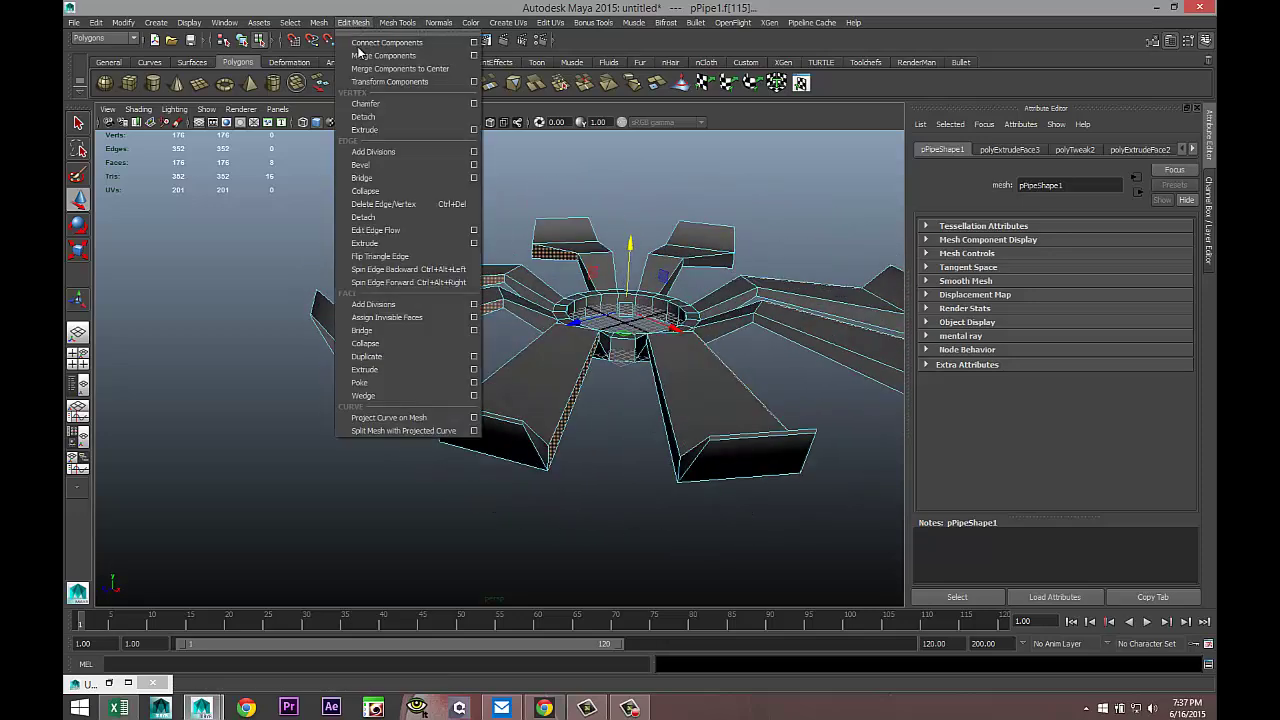
click(400, 375)
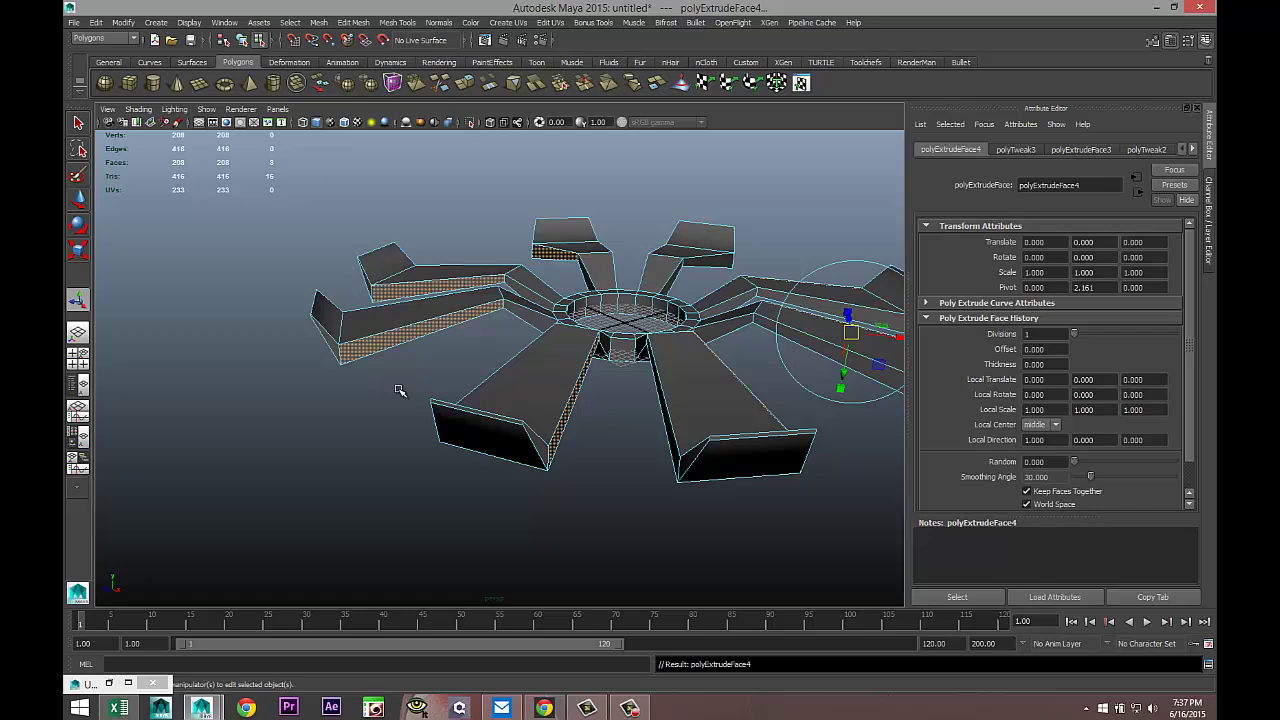
key(e)
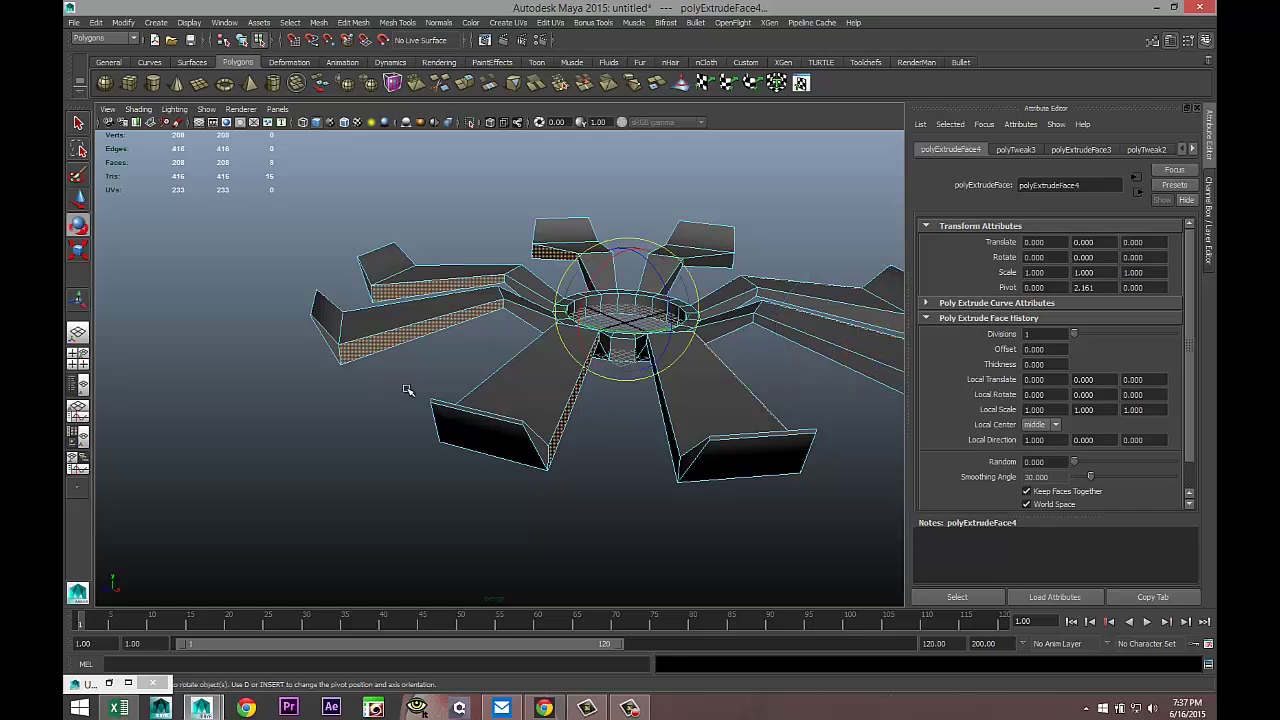
alt+drag(569, 422, 628, 428)
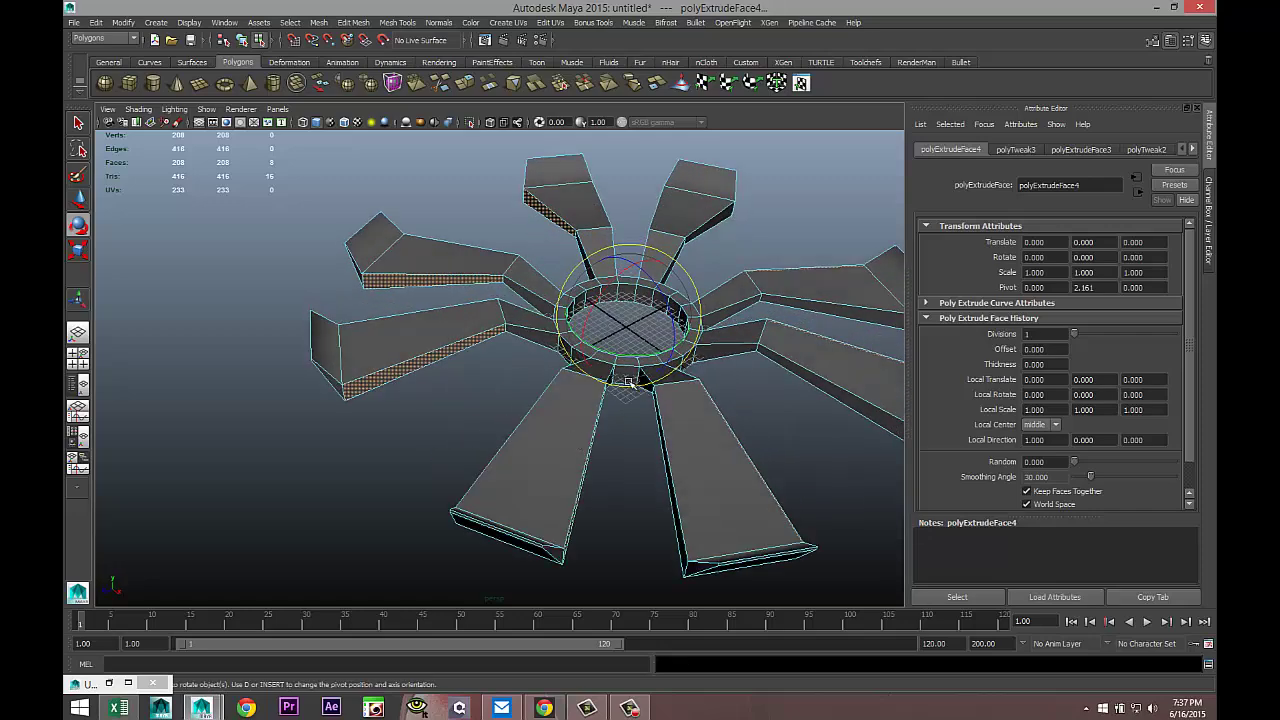
drag(603, 383, 608, 383)
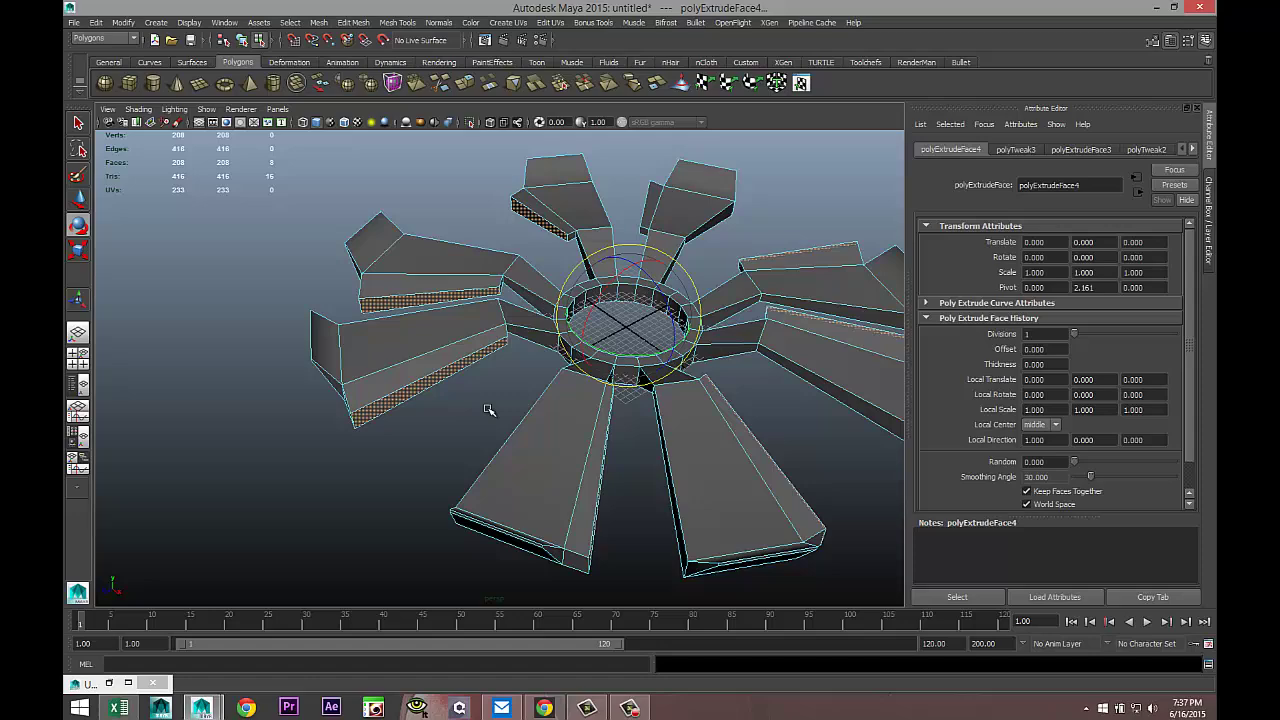
Move the extruded side faces straight up so each spoke gets a raised side flange
alt+drag(220, 435, 378, 415)
key(w)
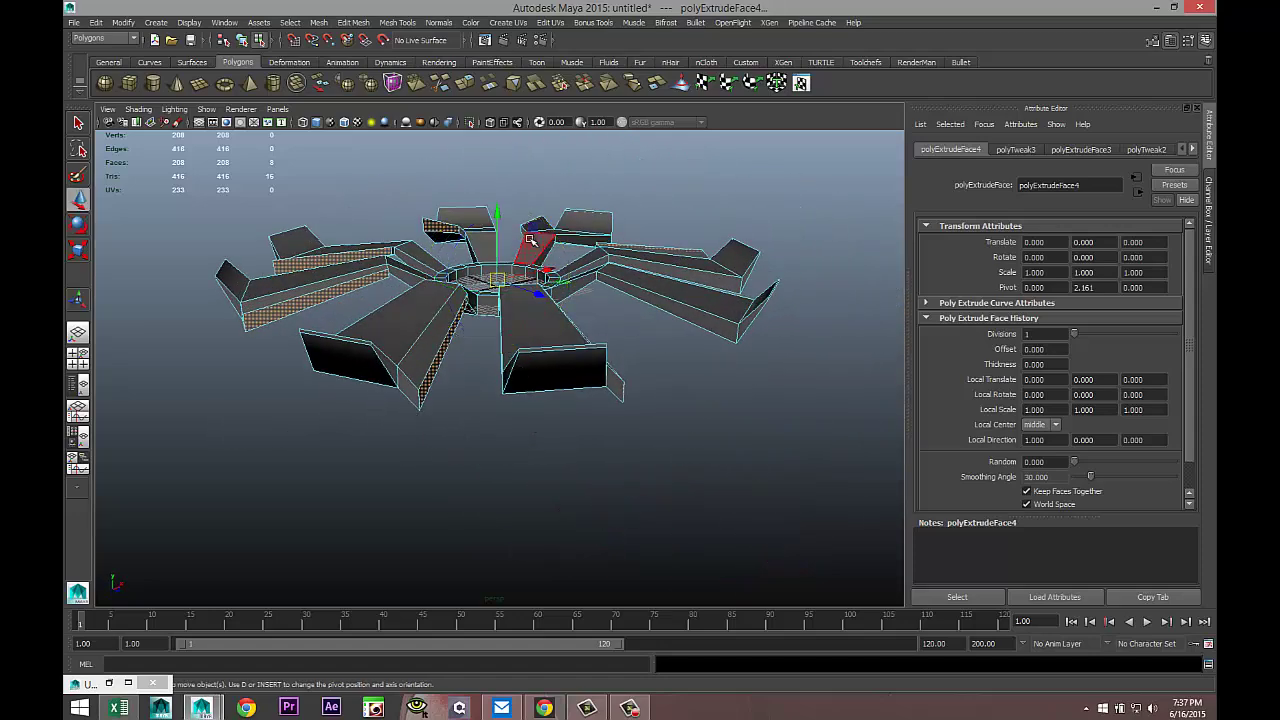
drag(497, 213, 498, 190)
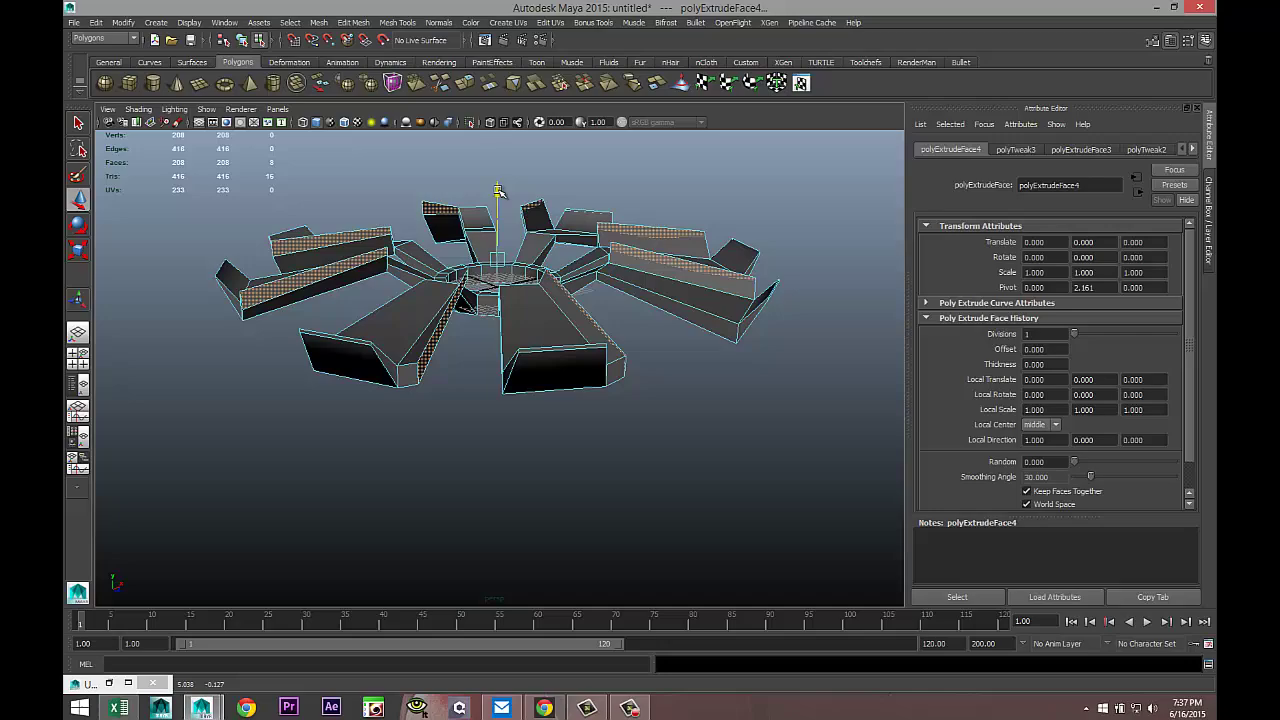
Try to scale the raised side faces uniformly to about 0.93
alt+drag(356, 416, 586, 420)
key(r)
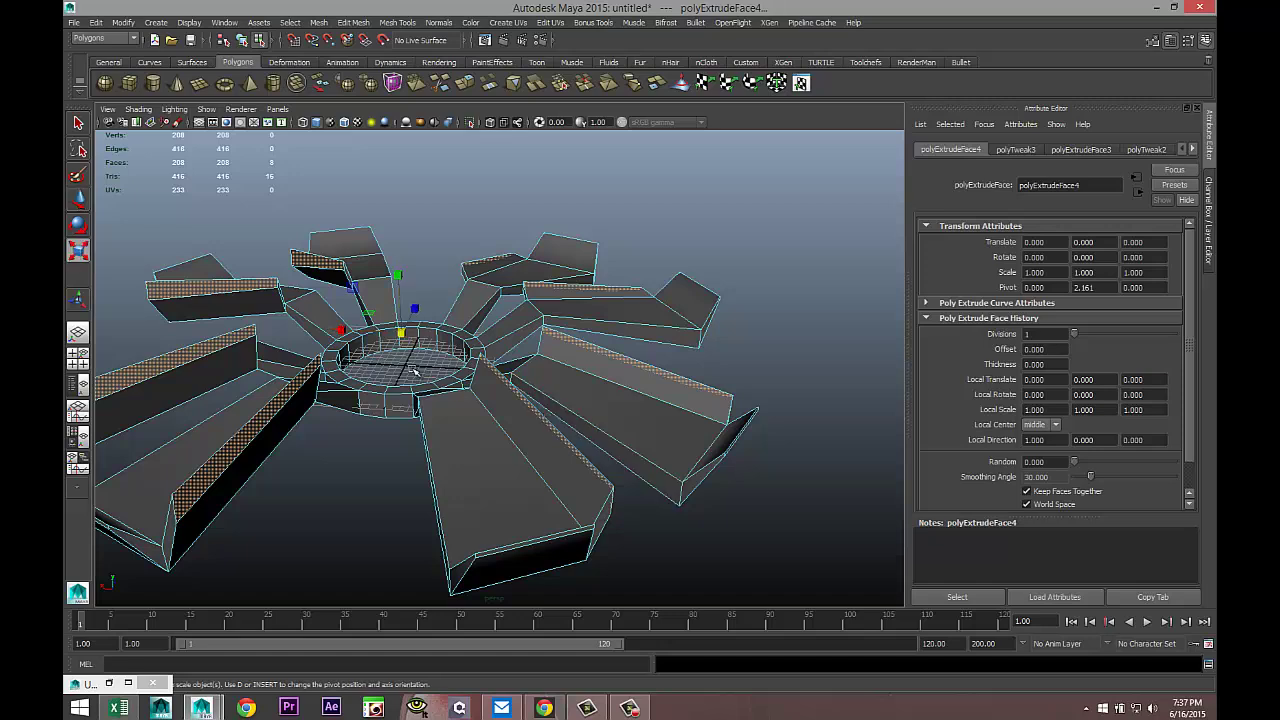
drag(405, 334, 369, 338)
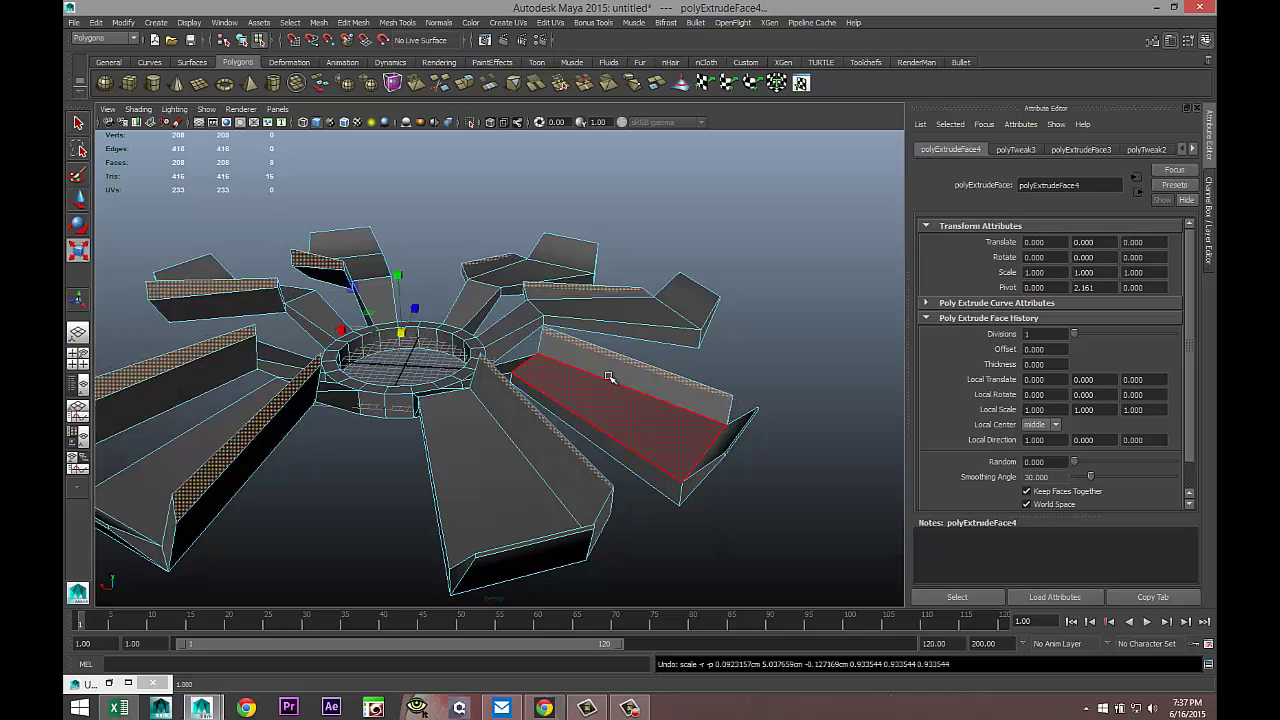
Create a large polygon pipe about 136 in radius, 156 in height and 5.1 in thickness near the spoked ring
alt+drag(772, 300, 620, 321)
scroll(620, 321, down, 5)
alt+middle_drag(648, 338, 622, 316)
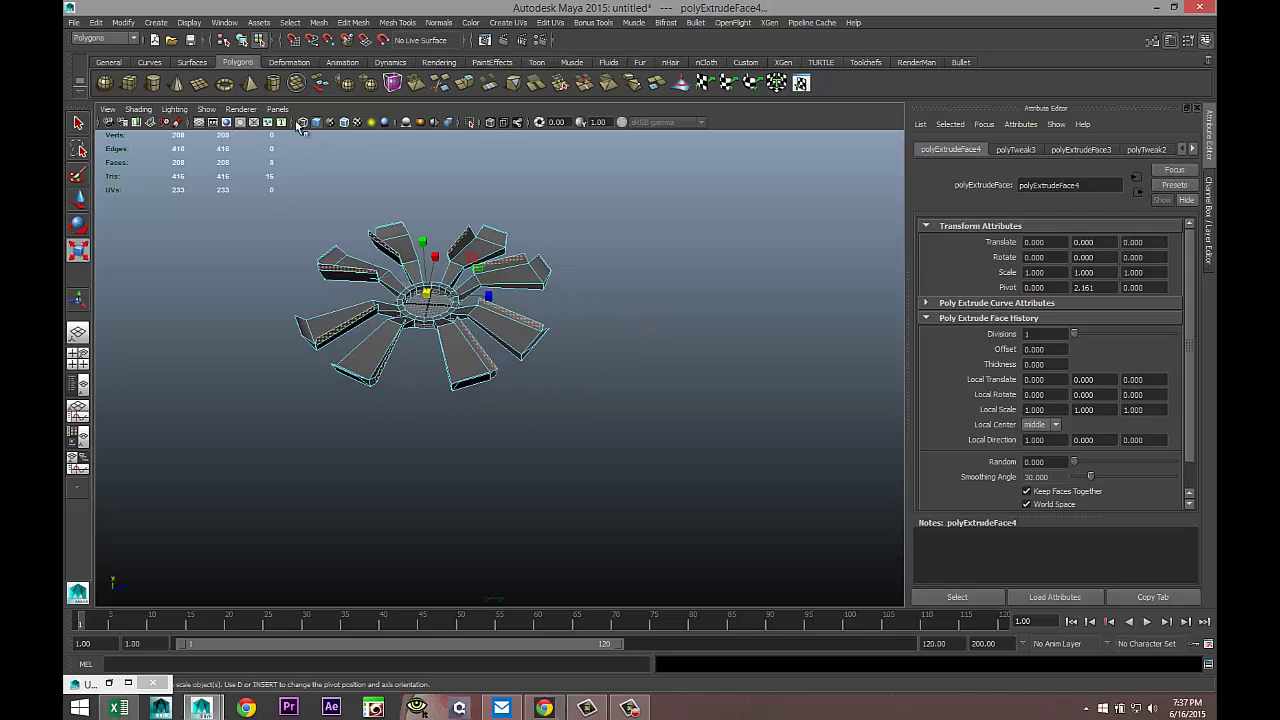
click(273, 83)
scroll(604, 372, down, 5)
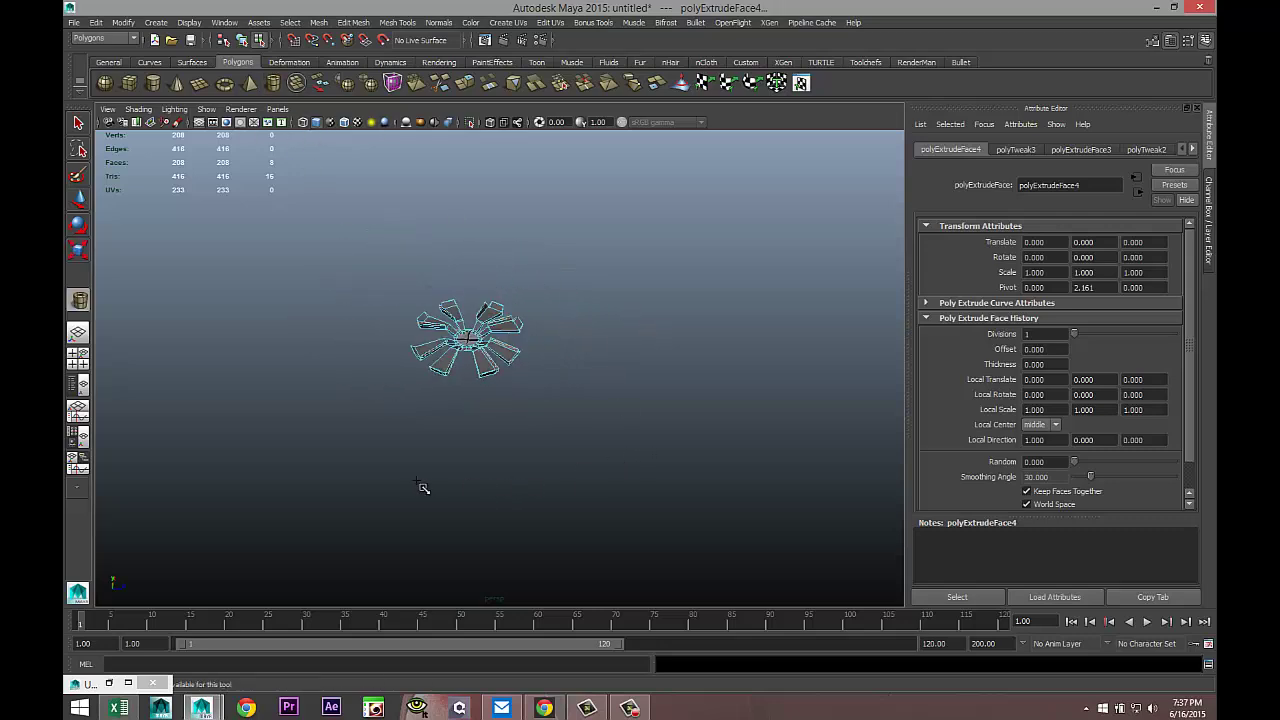
mouse_move(417, 481)
mouse_down()
mouse_move(611, 486)
mouse_move(609, 435)
mouse_up()
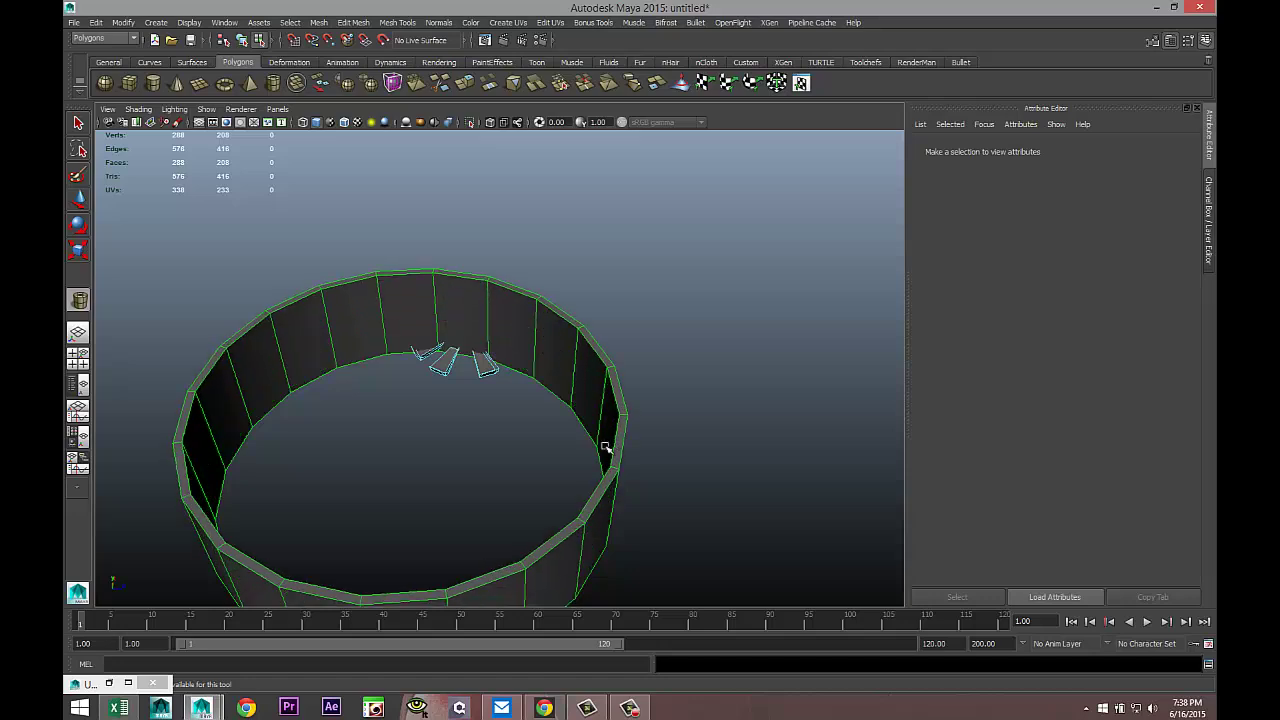
Center the new pipe on the origin by setting its X, Y and Z translation to 0
key(r)
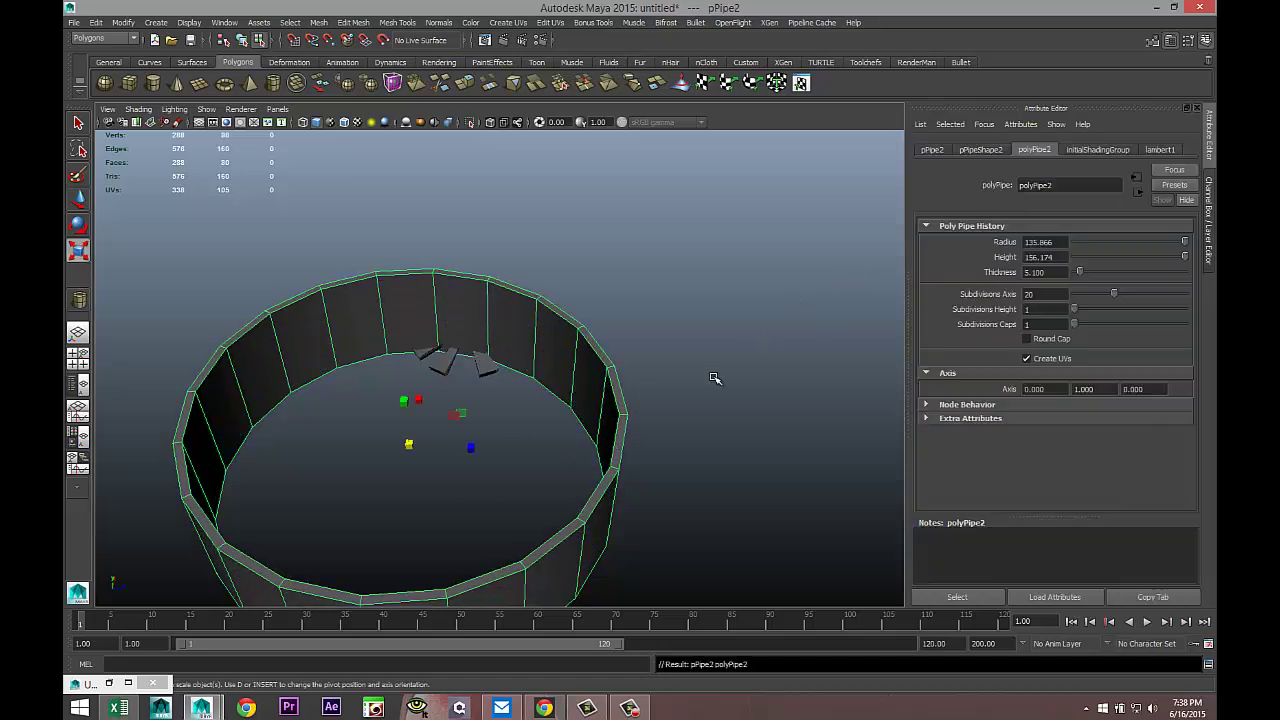
click(932, 150)
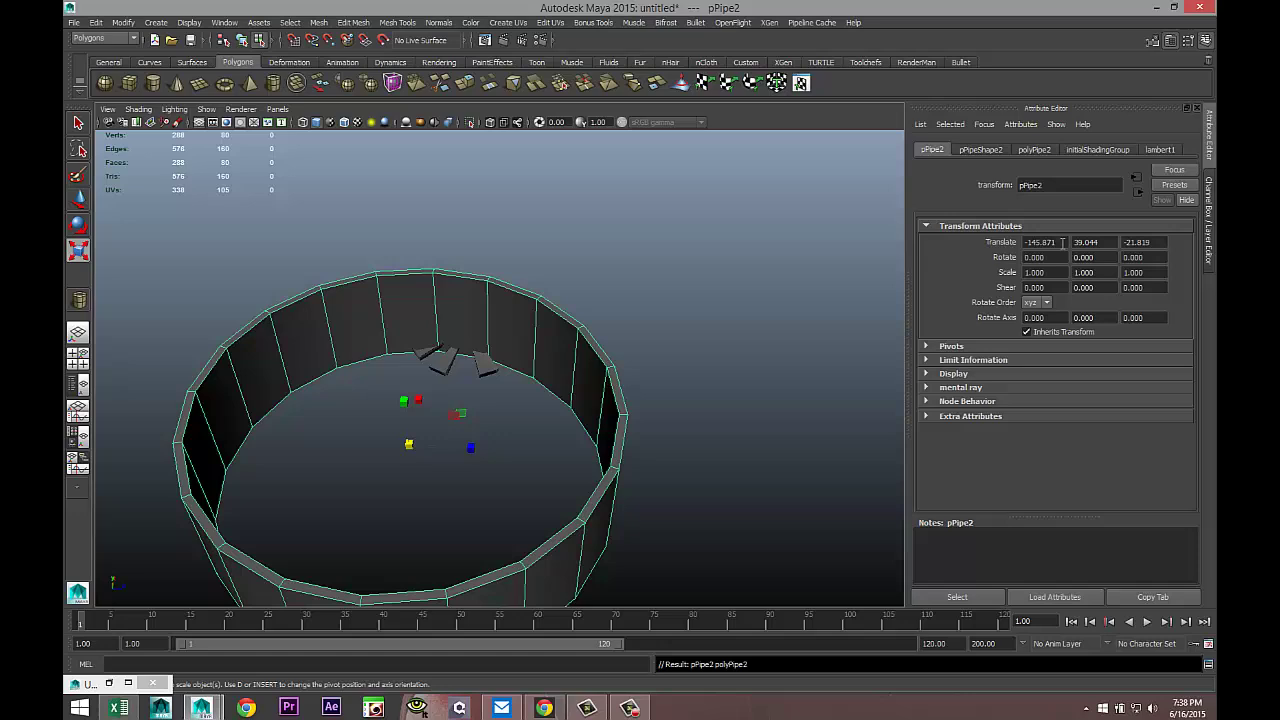
text(0)
click(1093, 242)
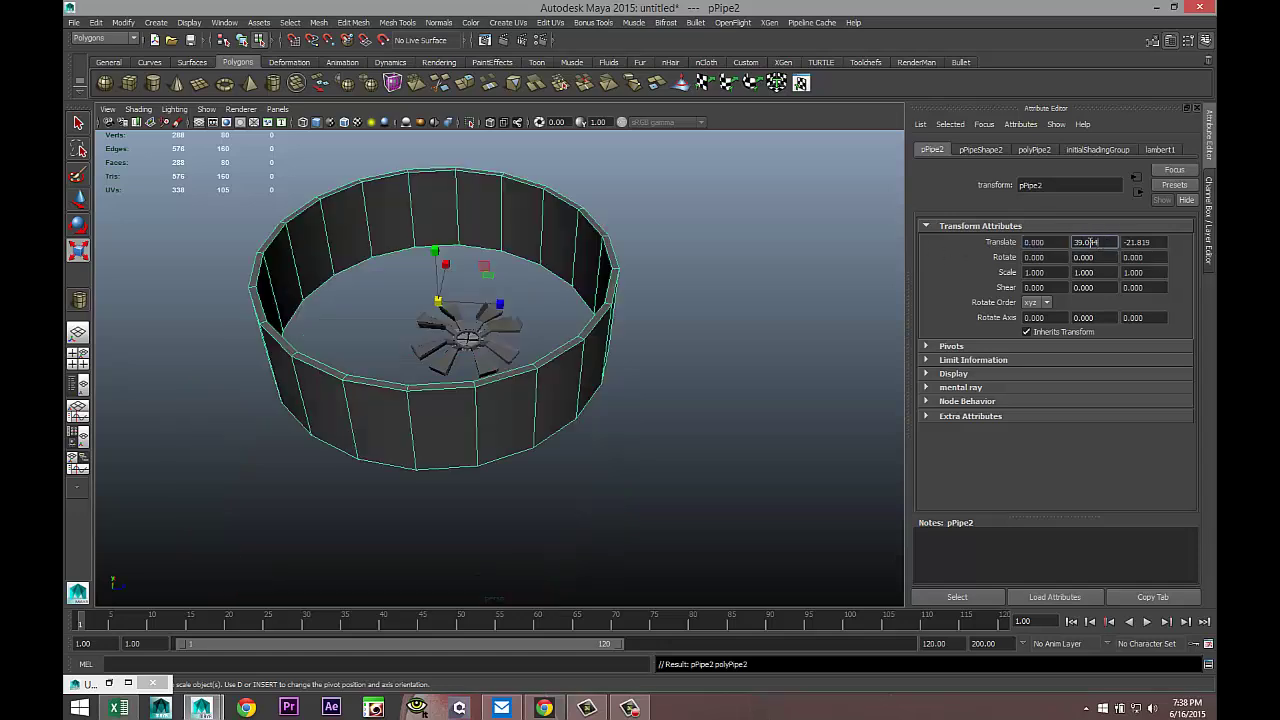
key(Tab)
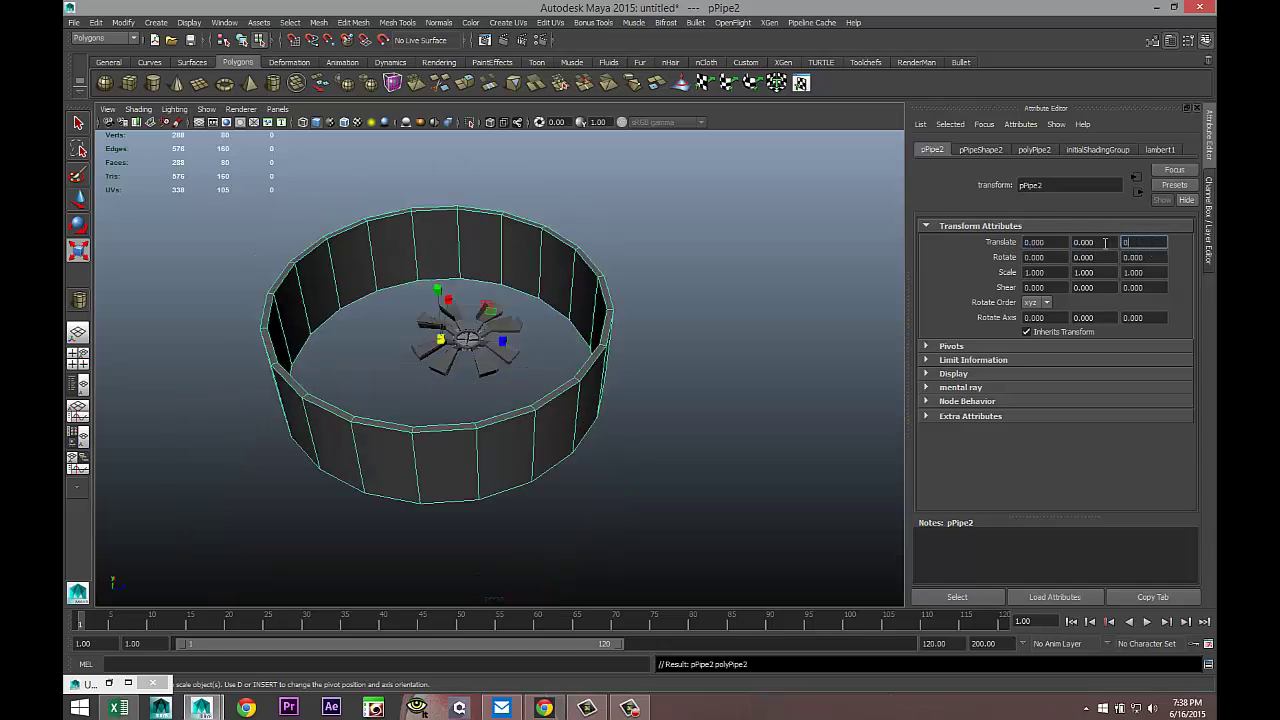
text(0)
click(1105, 242)
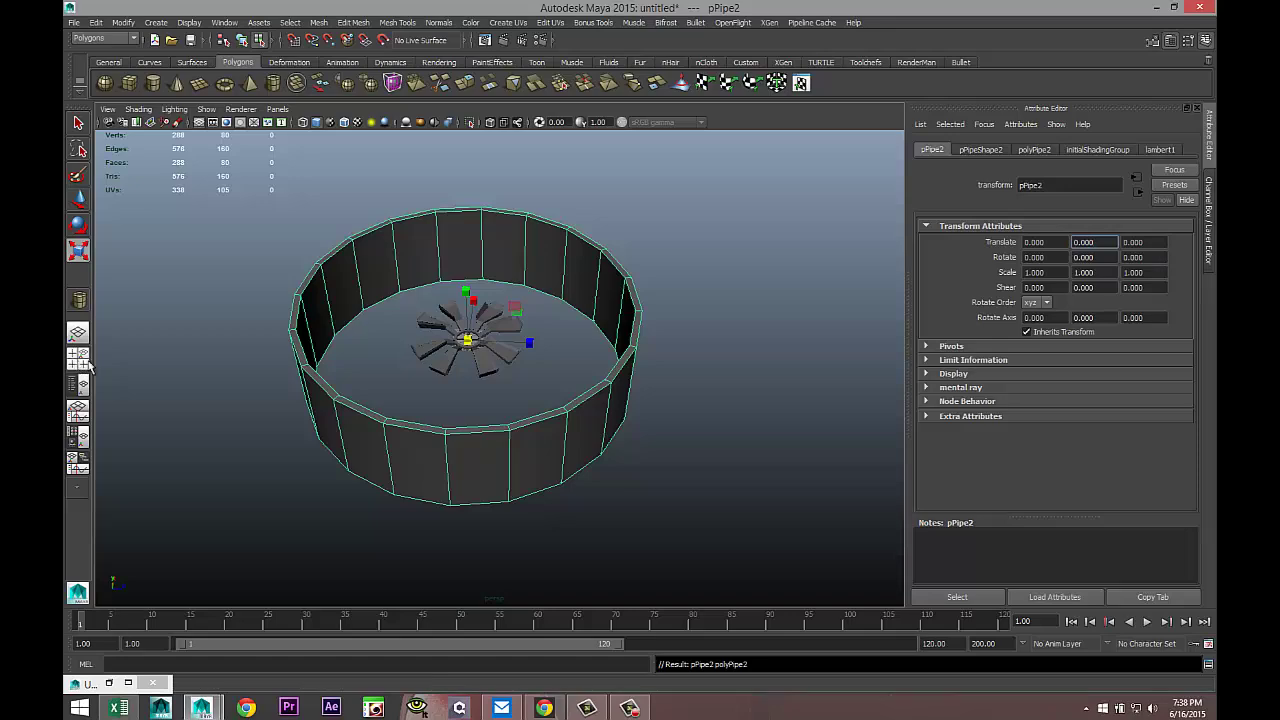
Scale the pipe uniformly to about 0.359 in the top view so it closely encircles the spoke tips
click(84, 360)
key(space)
key(f)
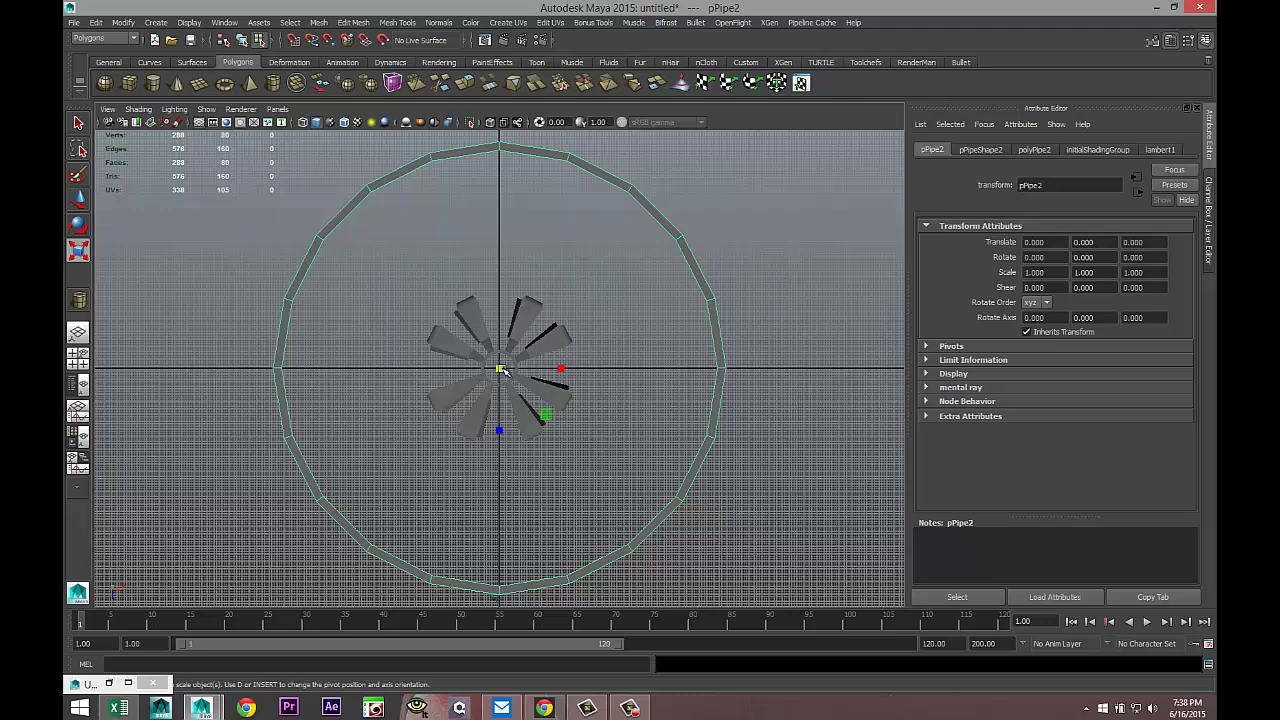
drag(503, 370, 296, 385)
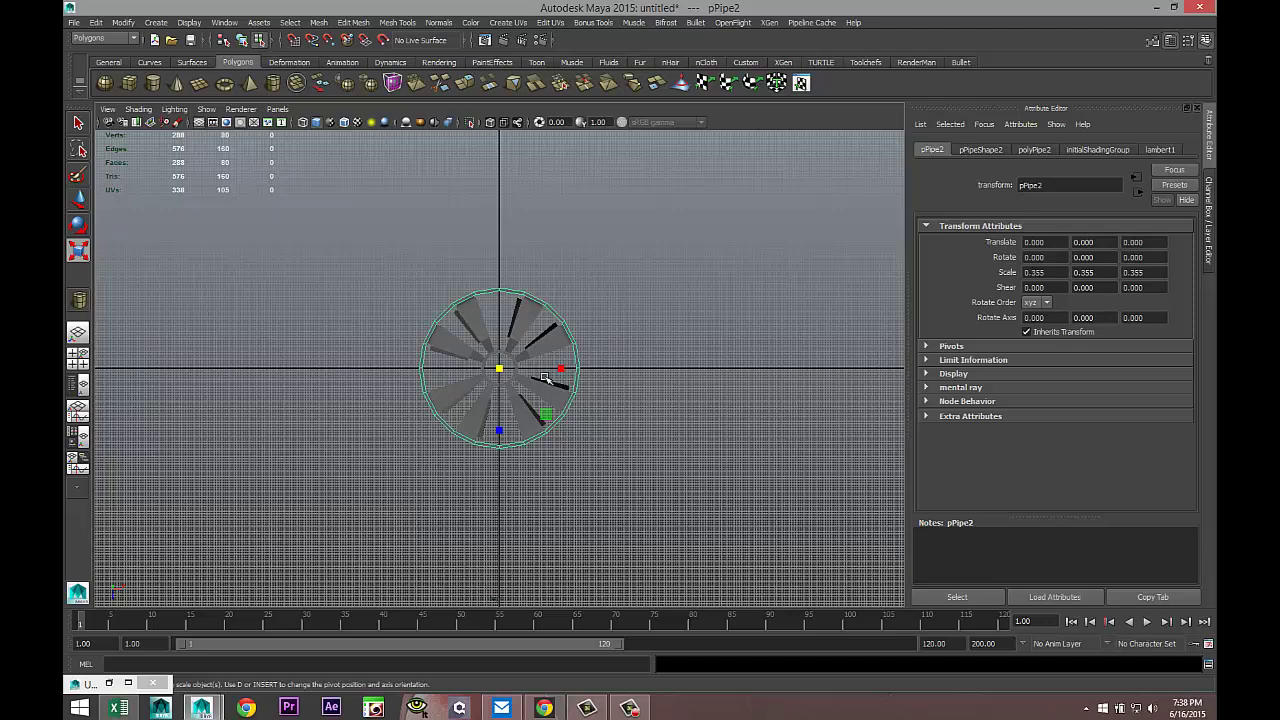
scroll(580, 370, up, 5)
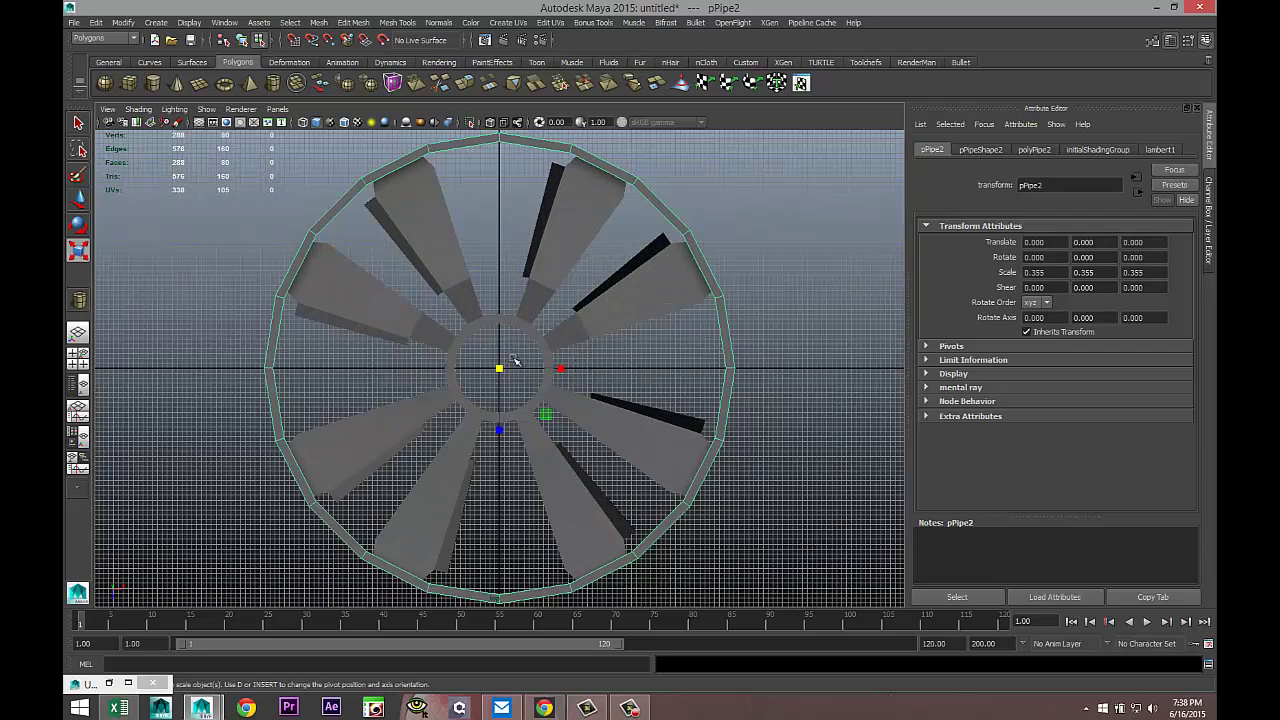
drag(500, 368, 502, 373)
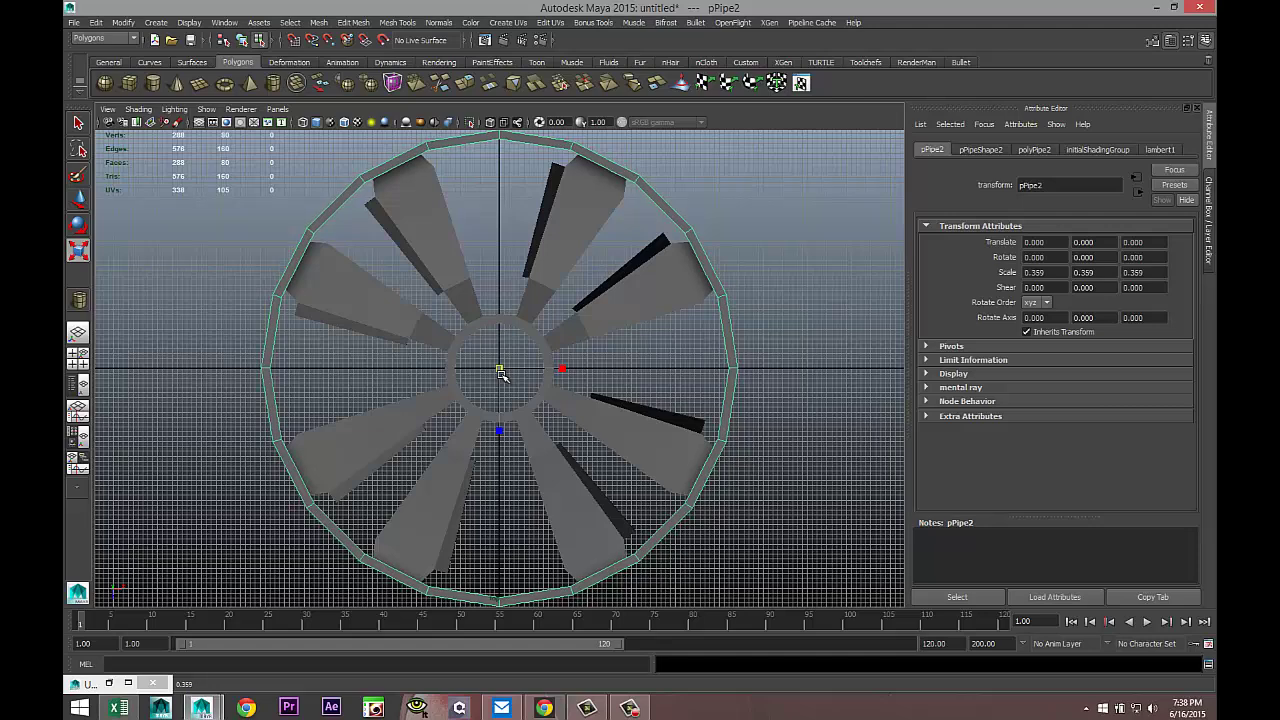
Switch to object mode in the perspective view and select the spoked ring inside the pipe
click(1032, 152)
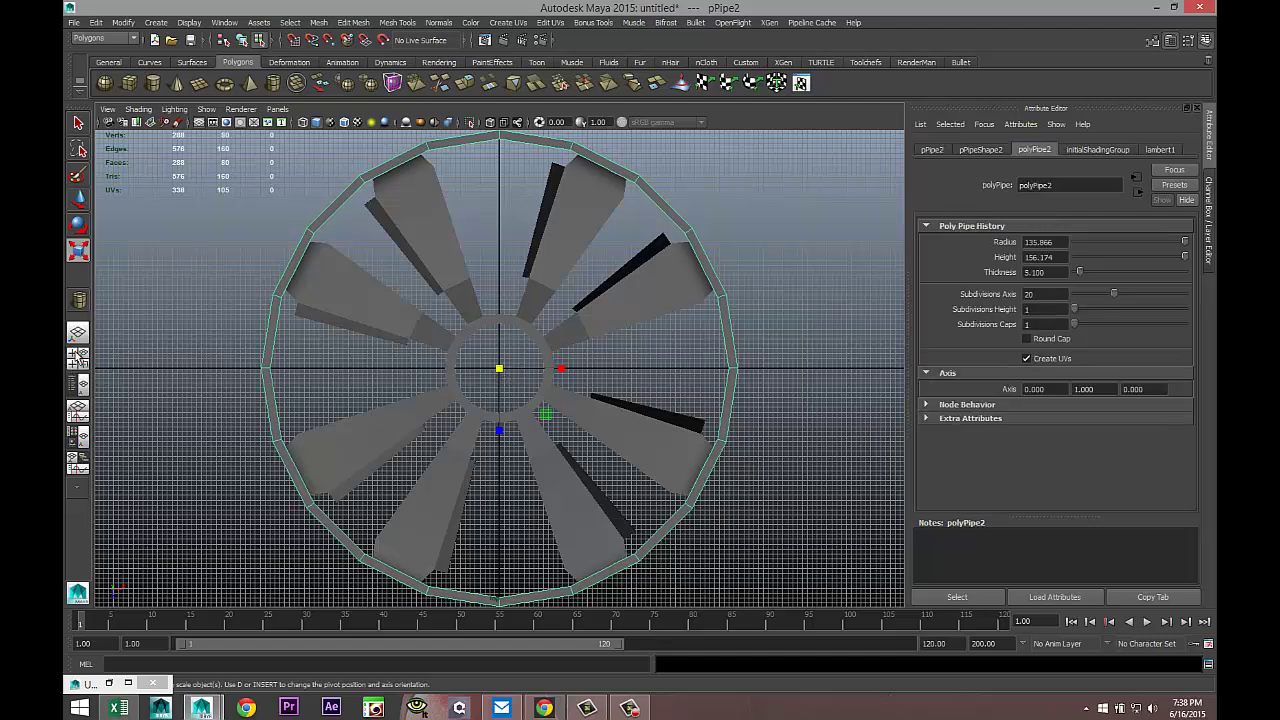
click(75, 358)
key(space)
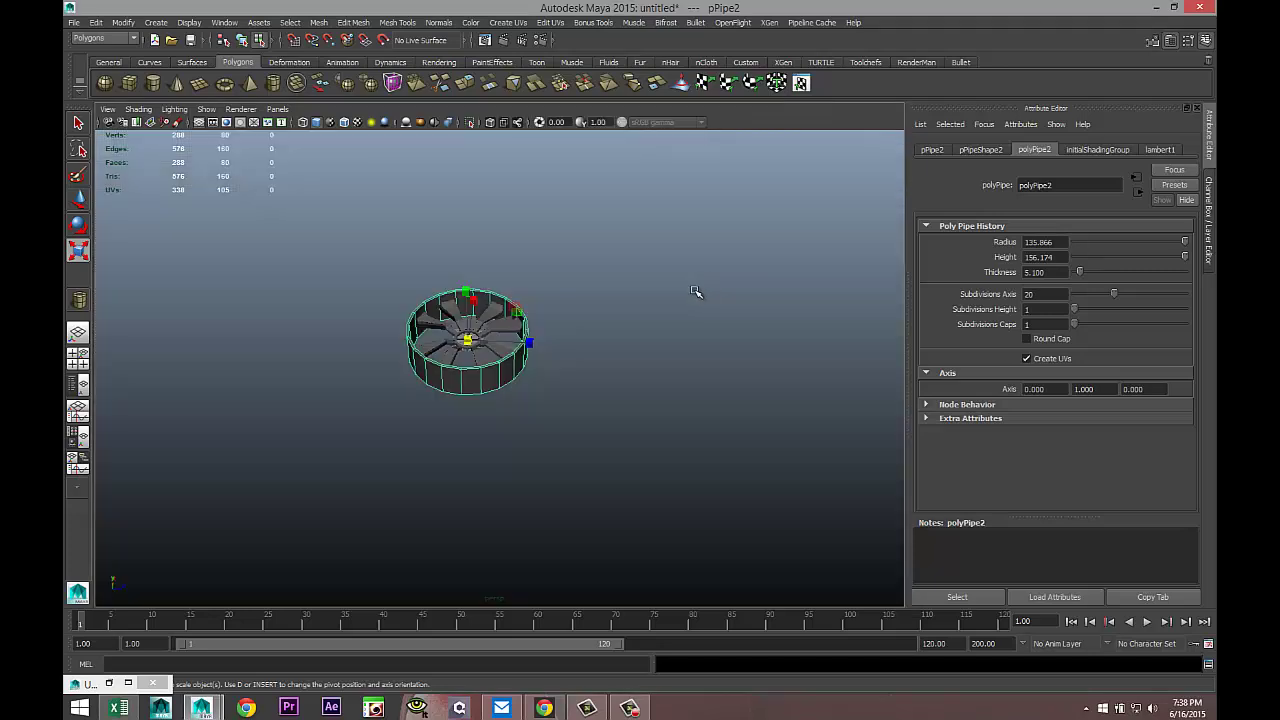
scroll(695, 290, up, 5)
alt+drag(640, 311, 734, 380)
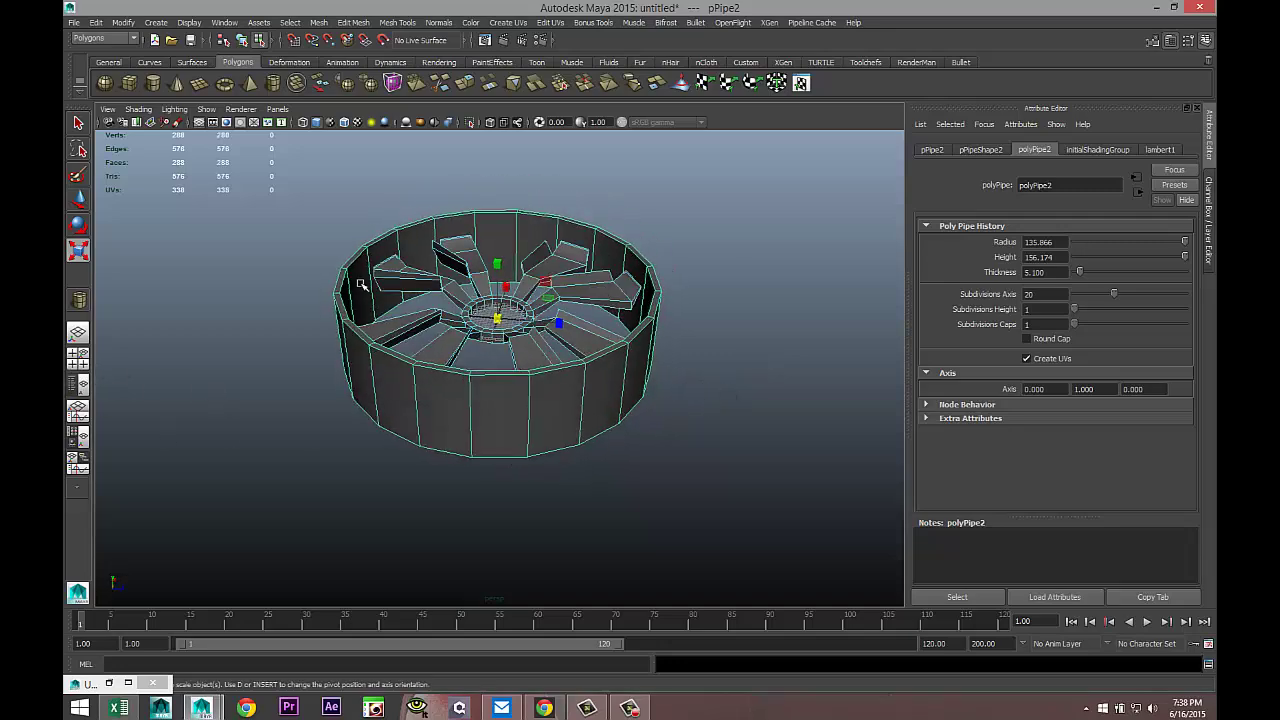
right_click(578, 279)
click(578, 279)
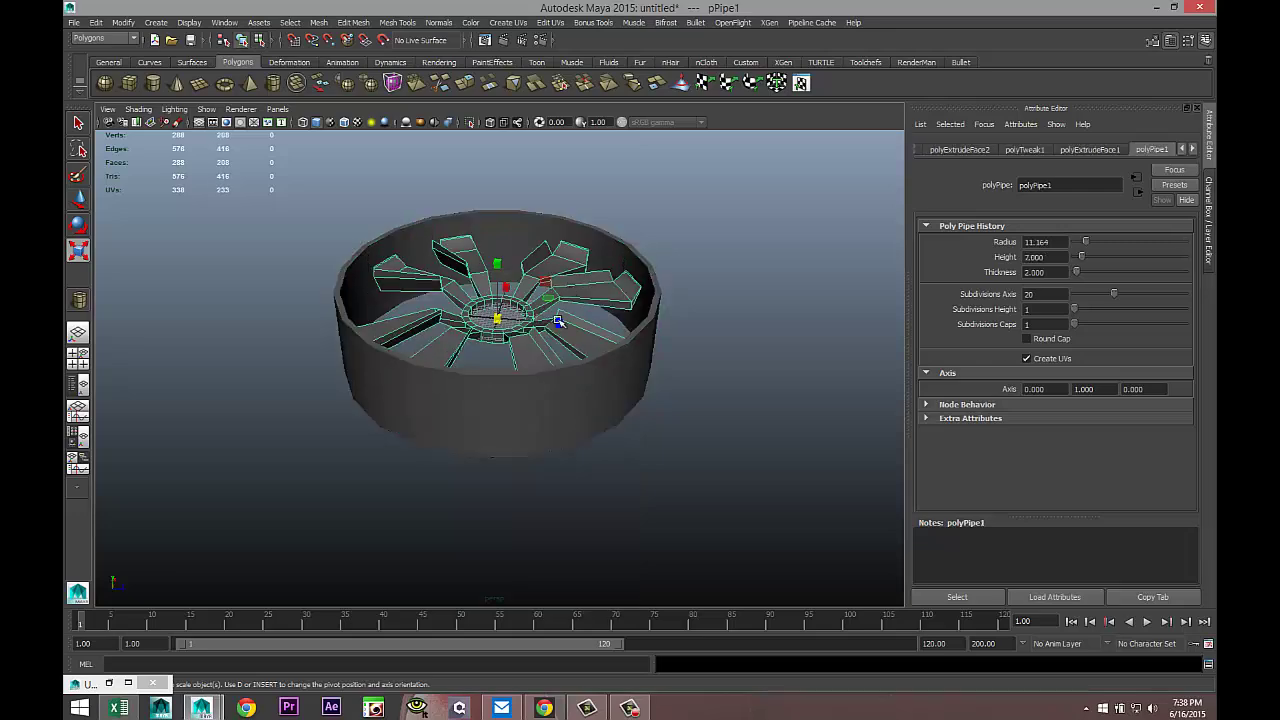
Raise the outer pipe about 3.1 units in the wireframe side view and return to the perspective view
key(space)
key(space)
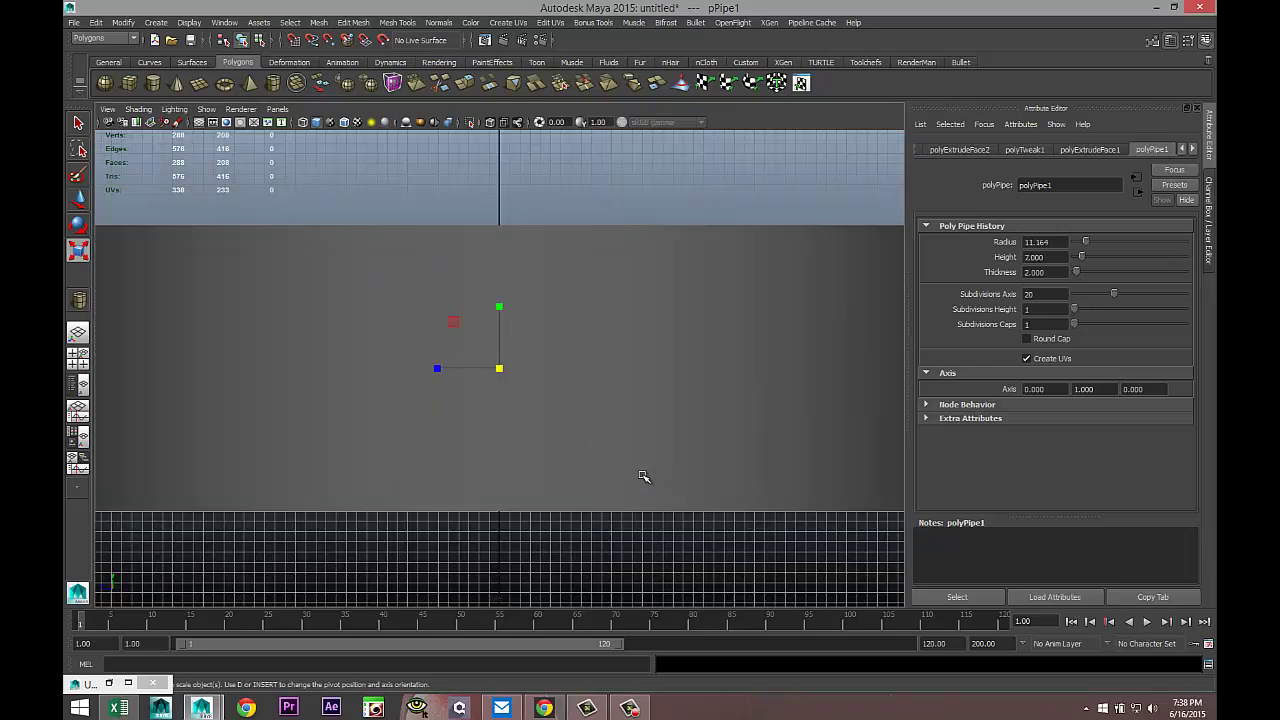
key(4)
scroll(591, 488, down, 2)
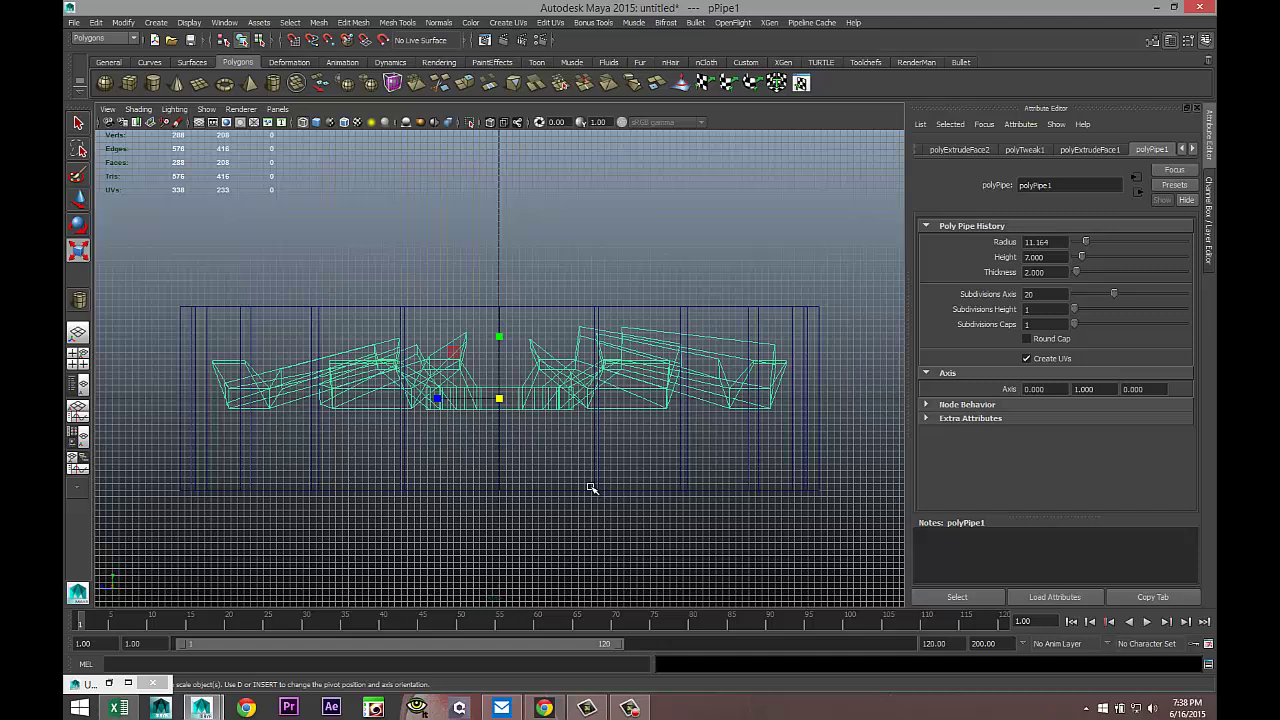
scroll(589, 475, up, 2)
click(521, 286)
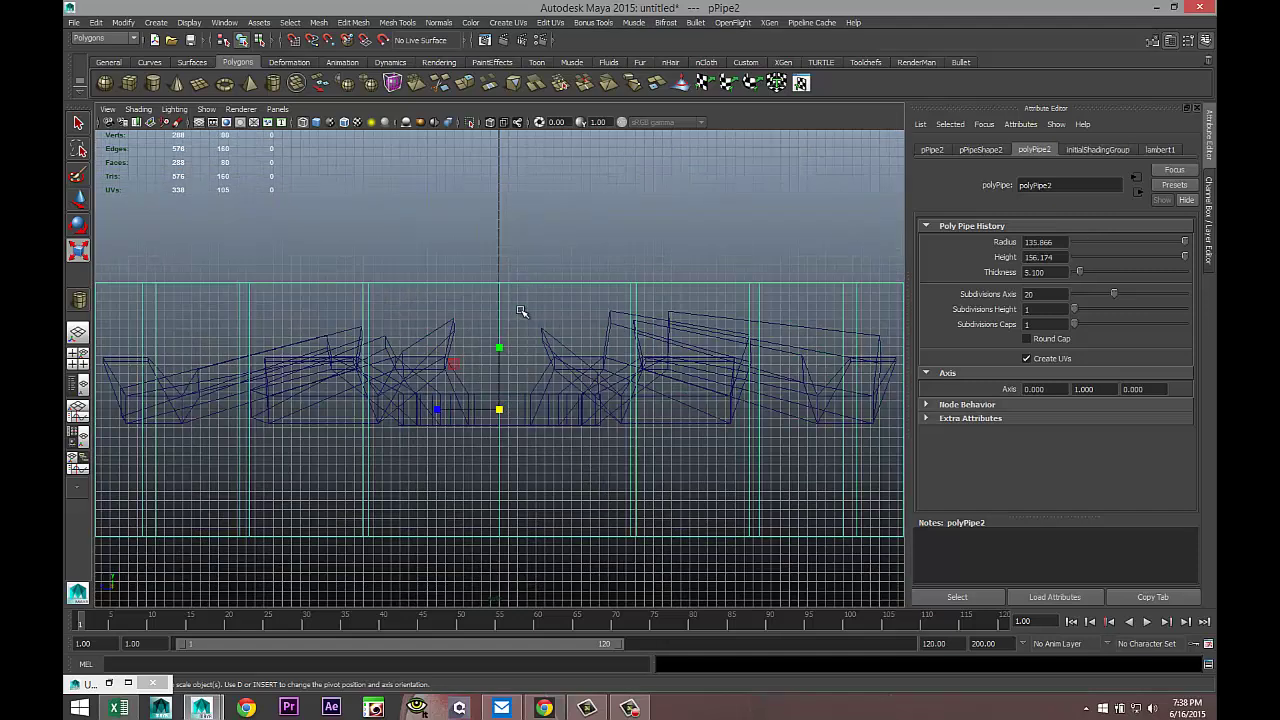
key(w)
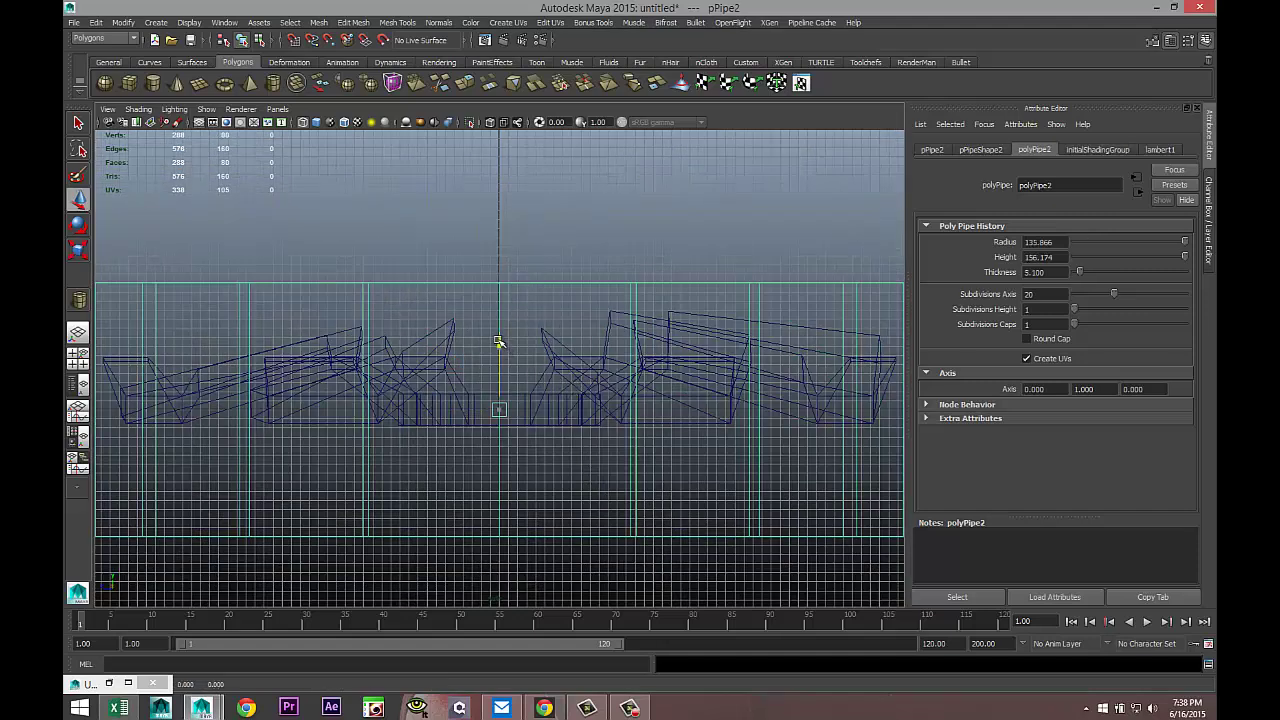
drag(500, 343, 494, 314)
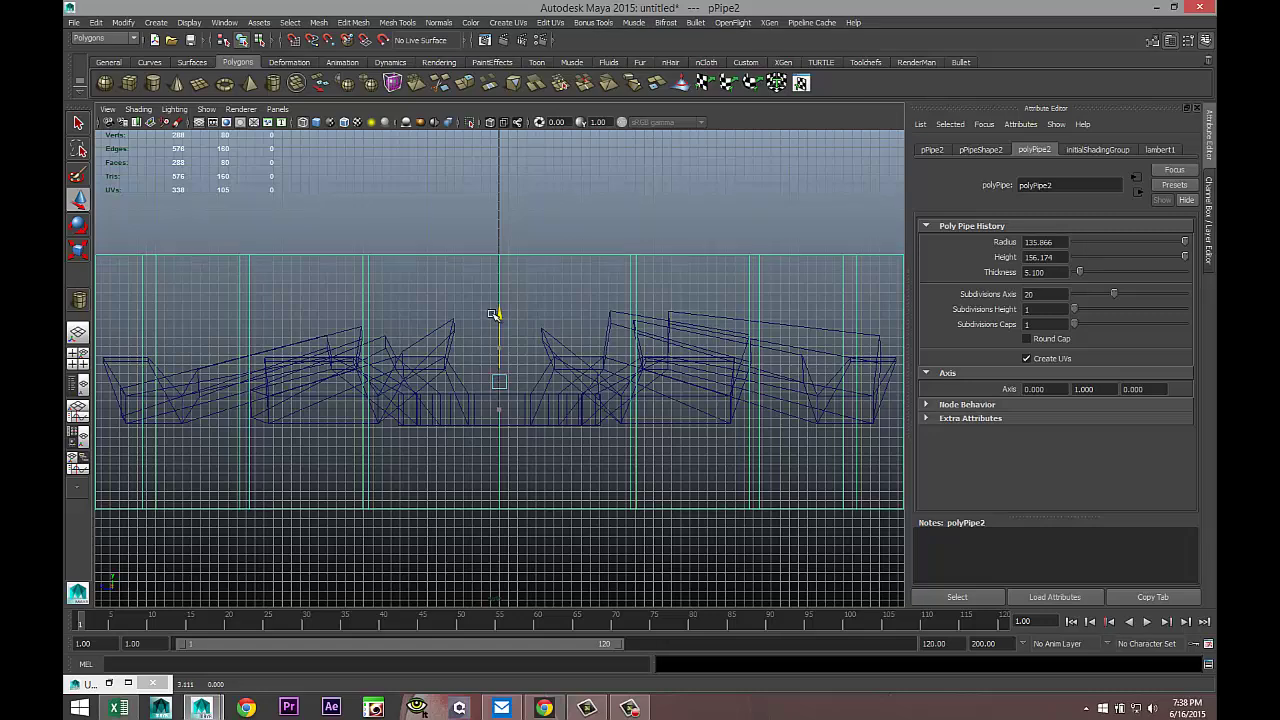
click(78, 356)
key(space)
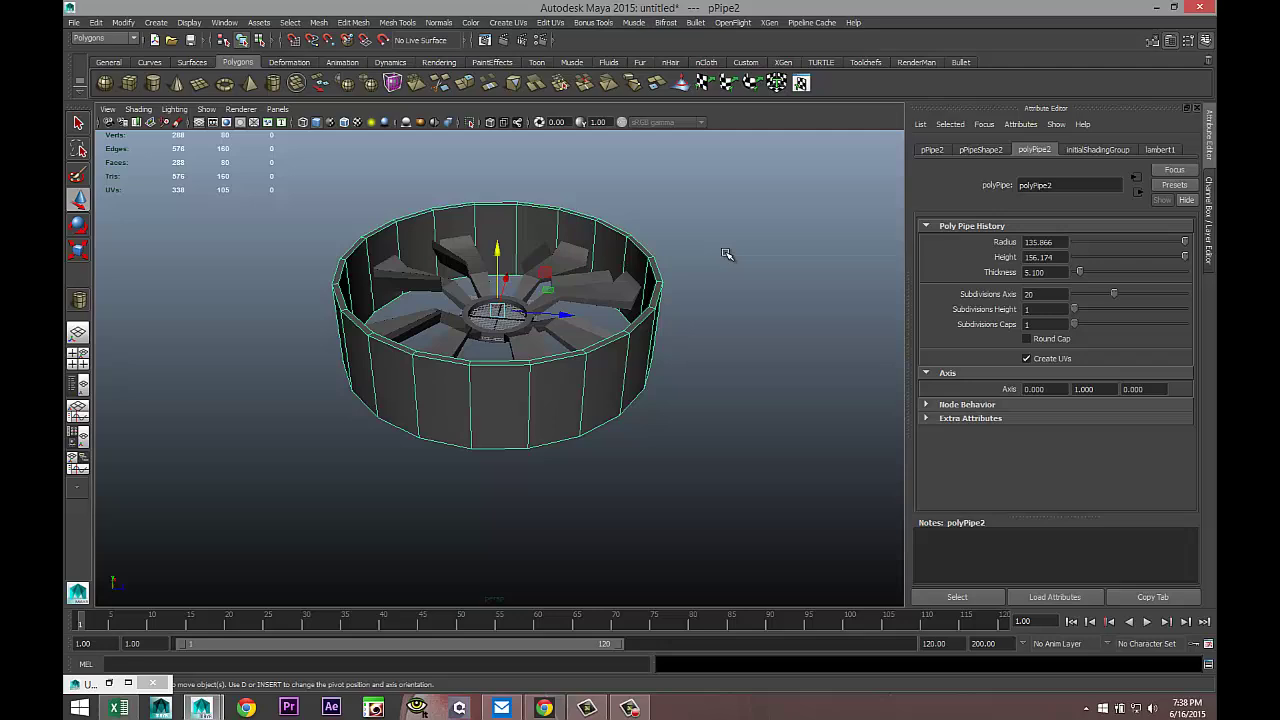
Scale the outer pipe down slightly along its vertical axis to make the rim a little shallower
alt+drag(665, 377, 691, 349)
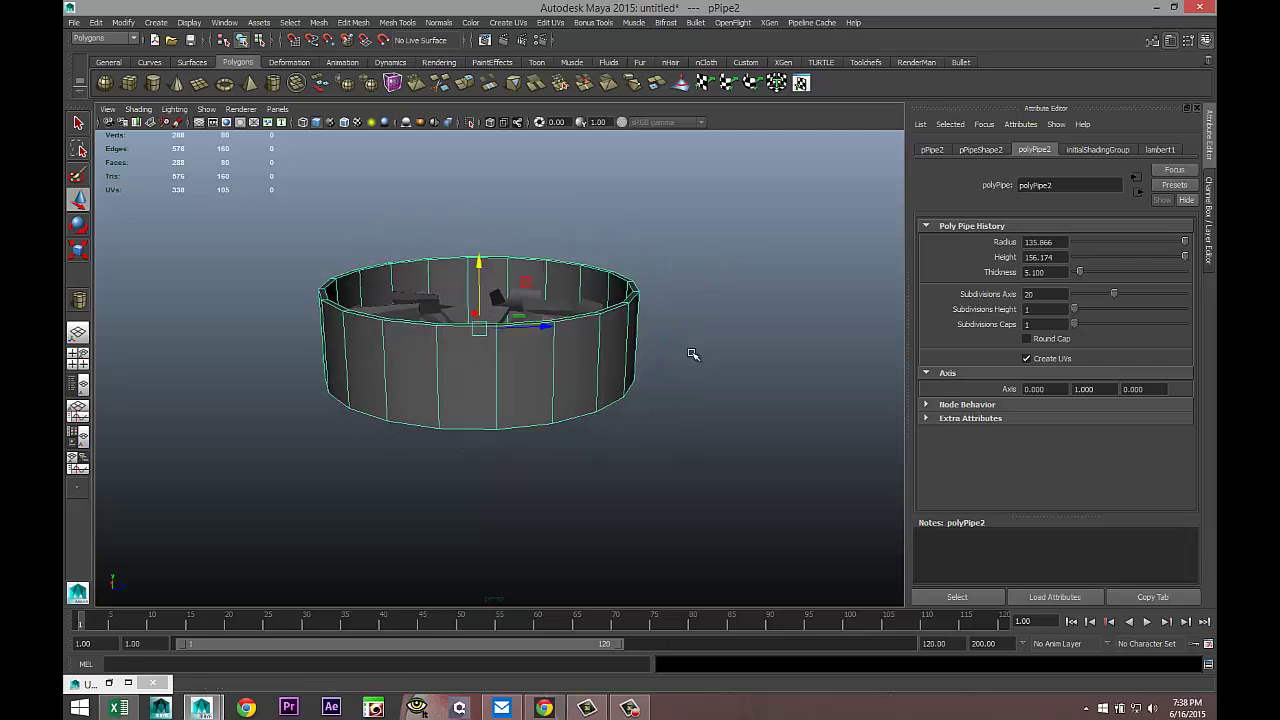
key(r)
drag(486, 272, 481, 284)
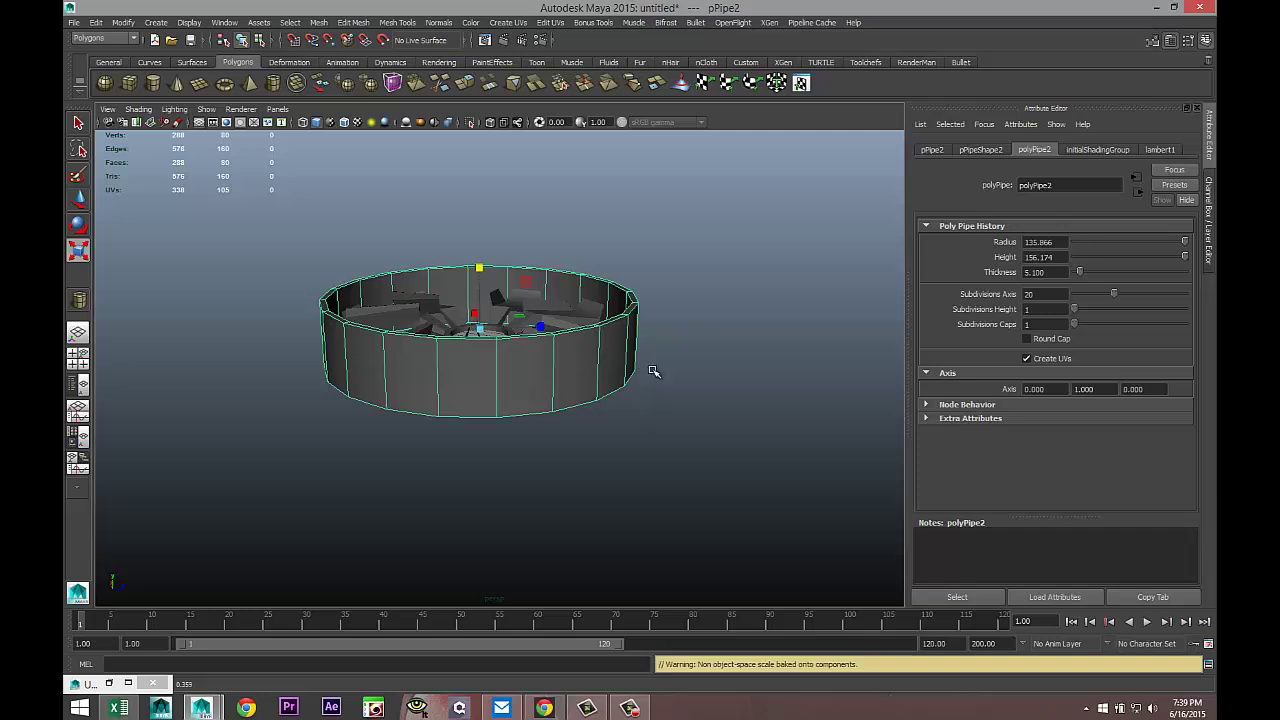
alt+drag(652, 370, 532, 410)
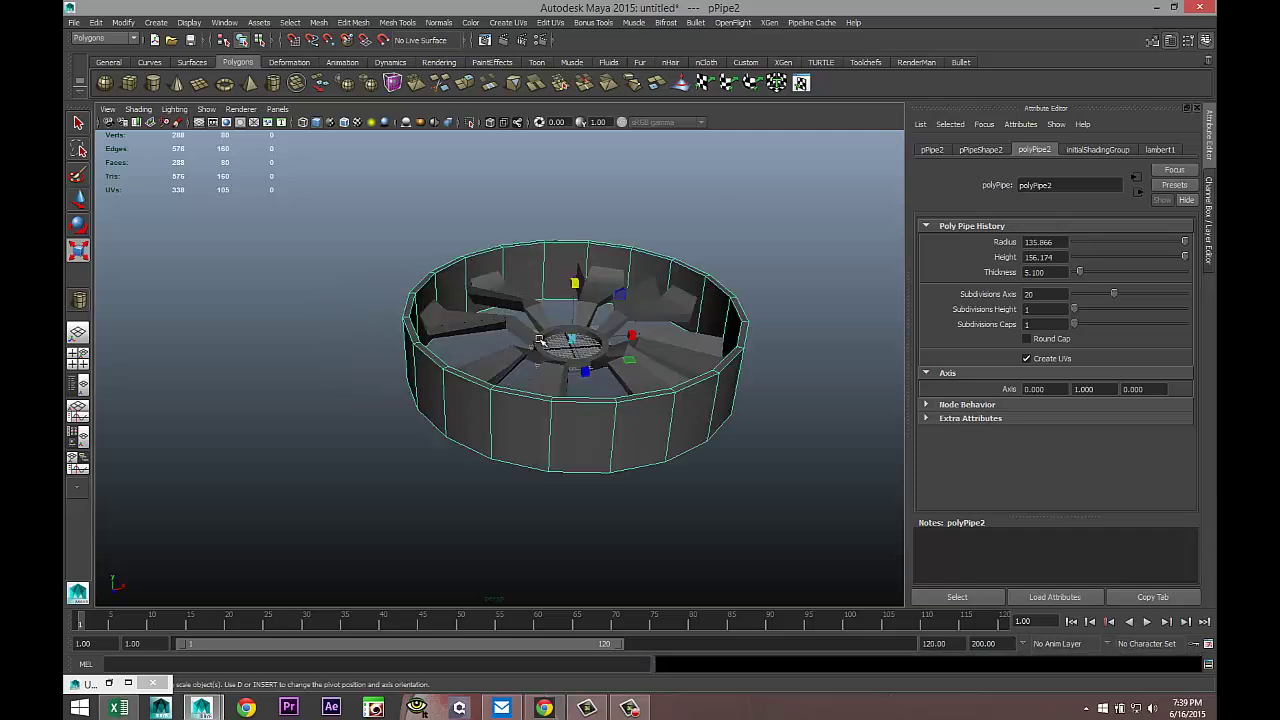
Insert two evenly spaced edge loops around the outer pipe's wall, using the Insert Edge Loop Tool's multiple edge loops option
click(400, 22)
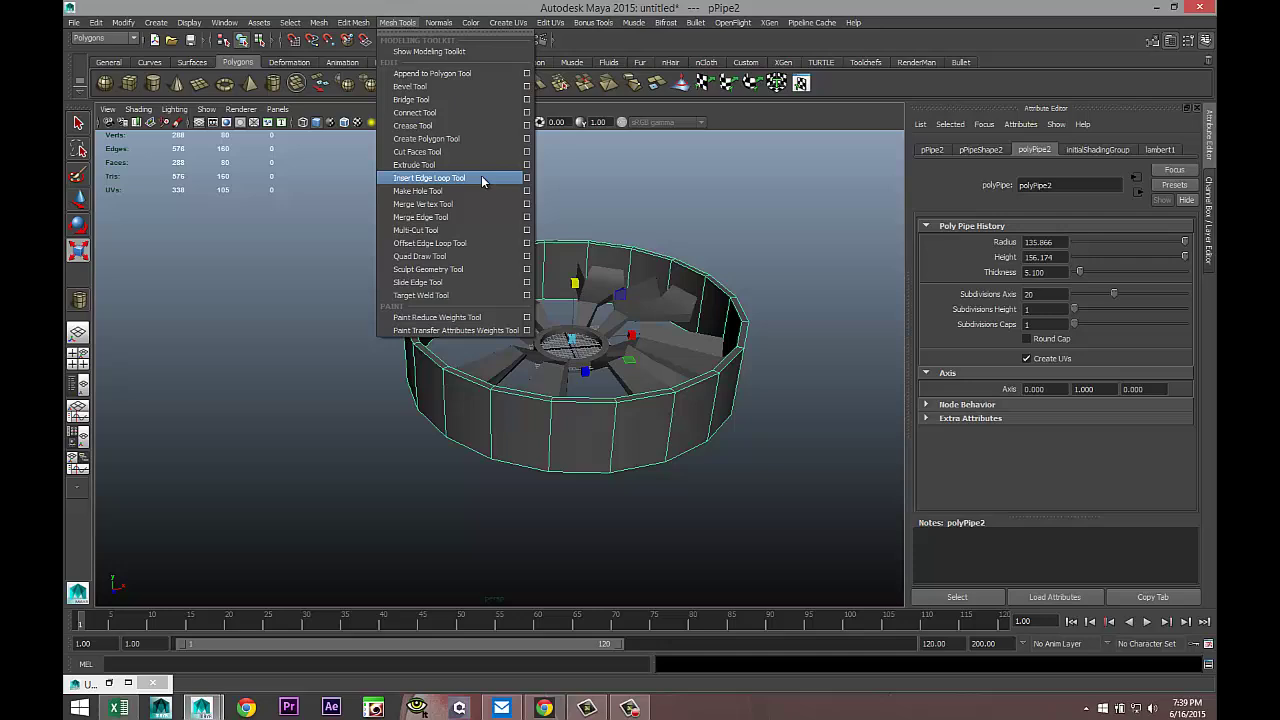
click(526, 178)
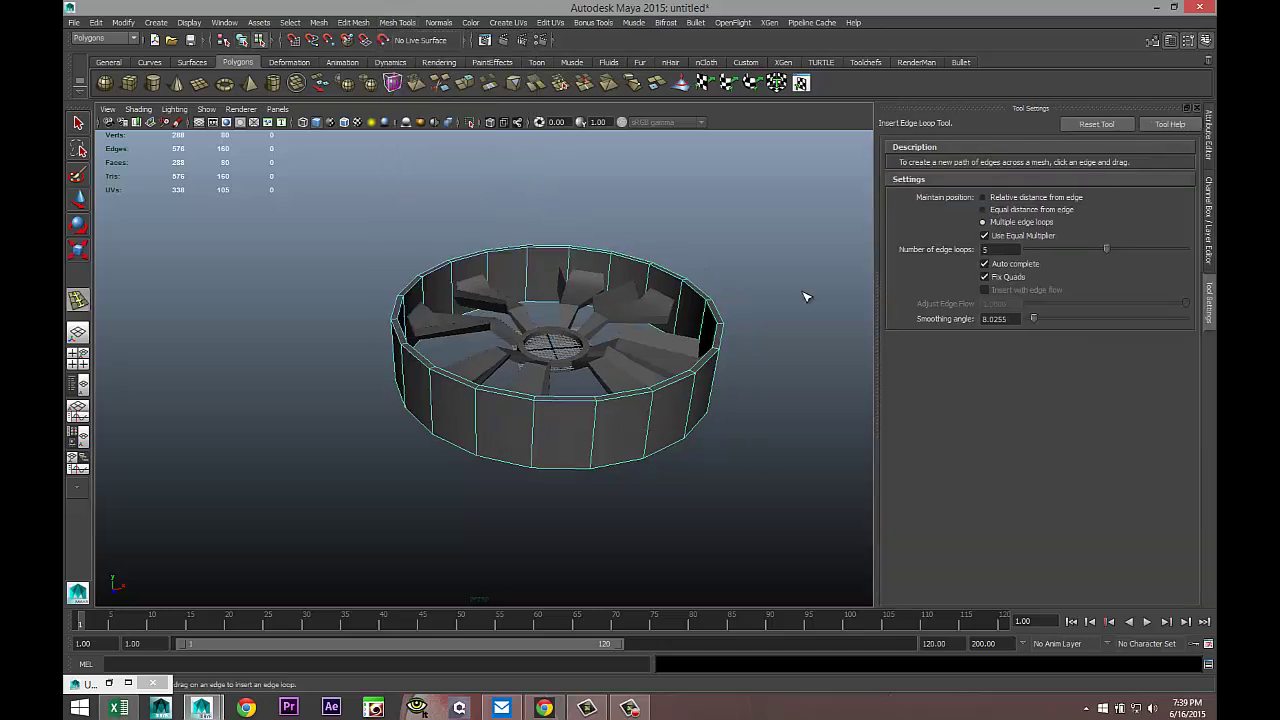
click(983, 210)
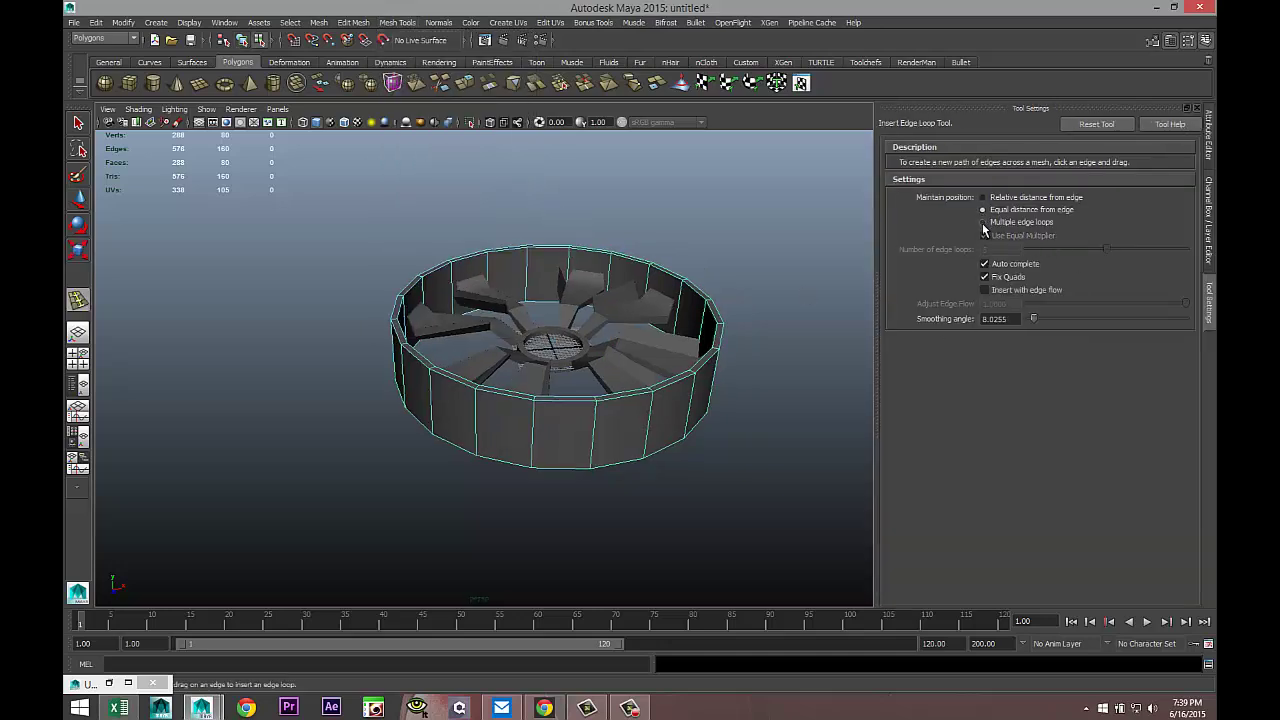
click(983, 223)
drag(933, 248, 881, 284)
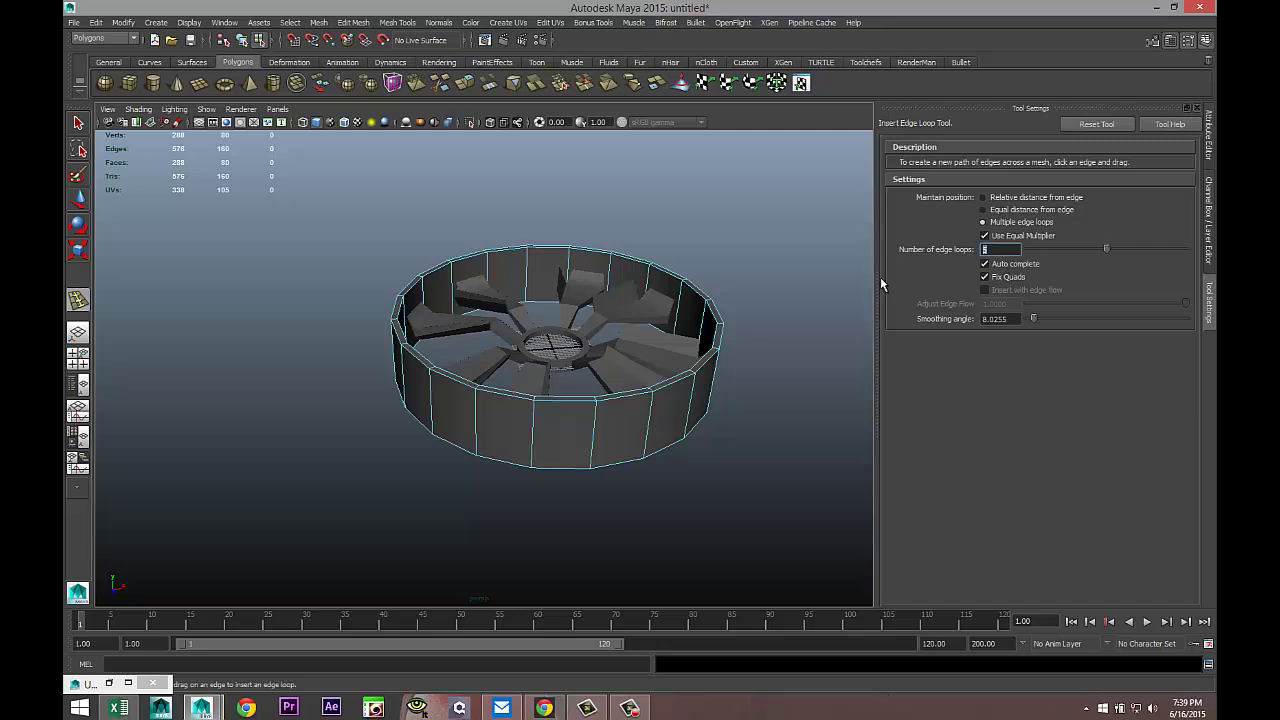
click(594, 442)
alt+drag(712, 475, 723, 451)
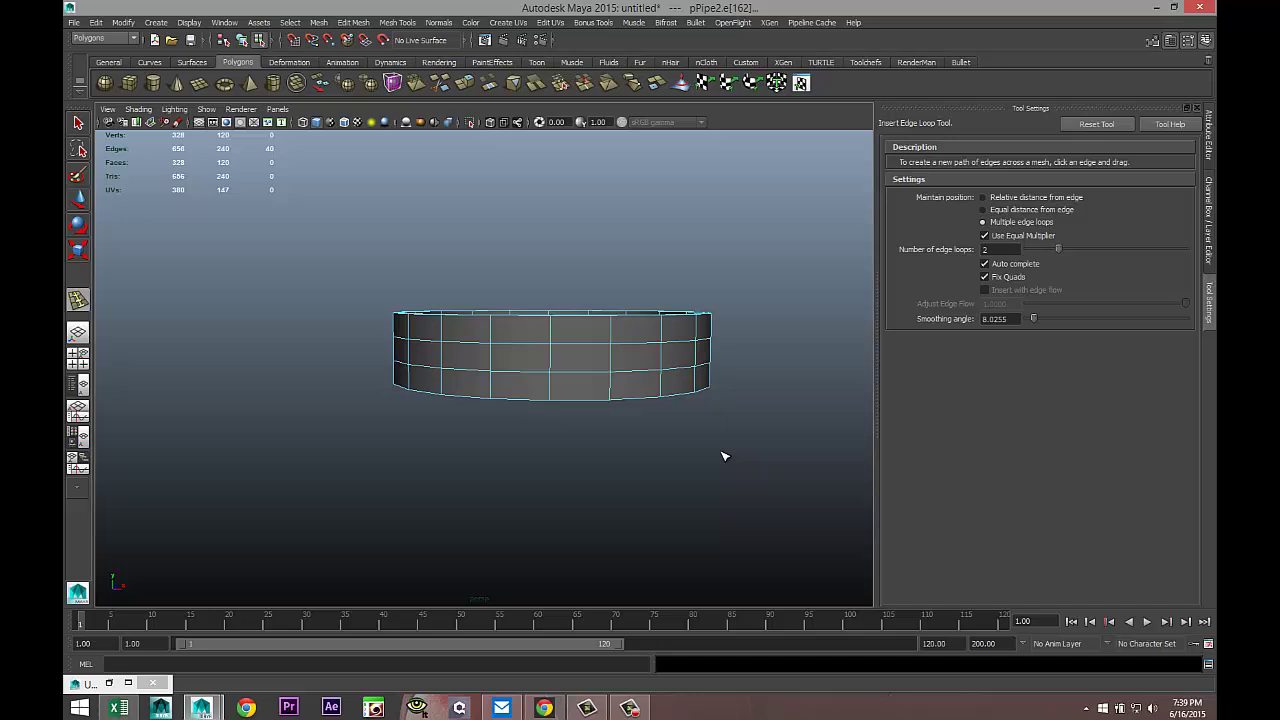
Scale the two new edge loops apart vertically so they sit close to the pipe's upper and lower edges
key(r)
drag(553, 287, 554, 196)
scroll(541, 477, up, 2)
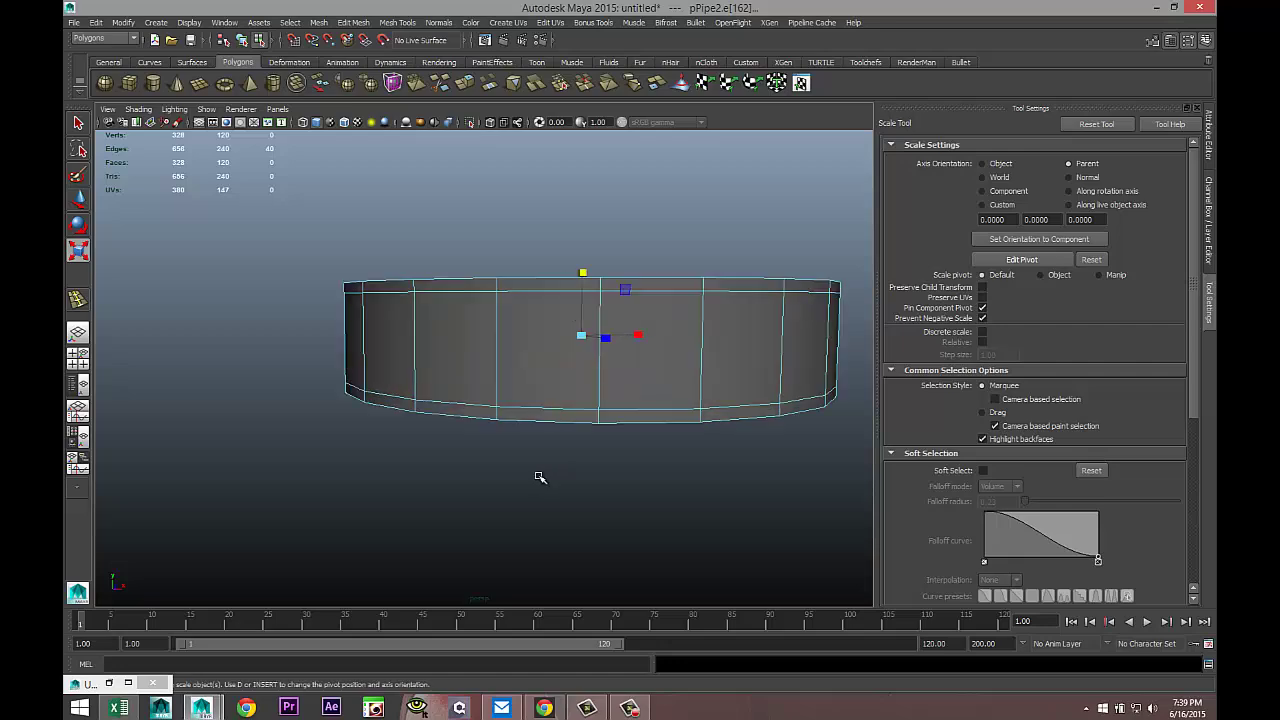
Select the narrow face bands running around the upper and lower edges of the pipe's outer wall
key(q)
alt+drag(534, 491, 616, 330)
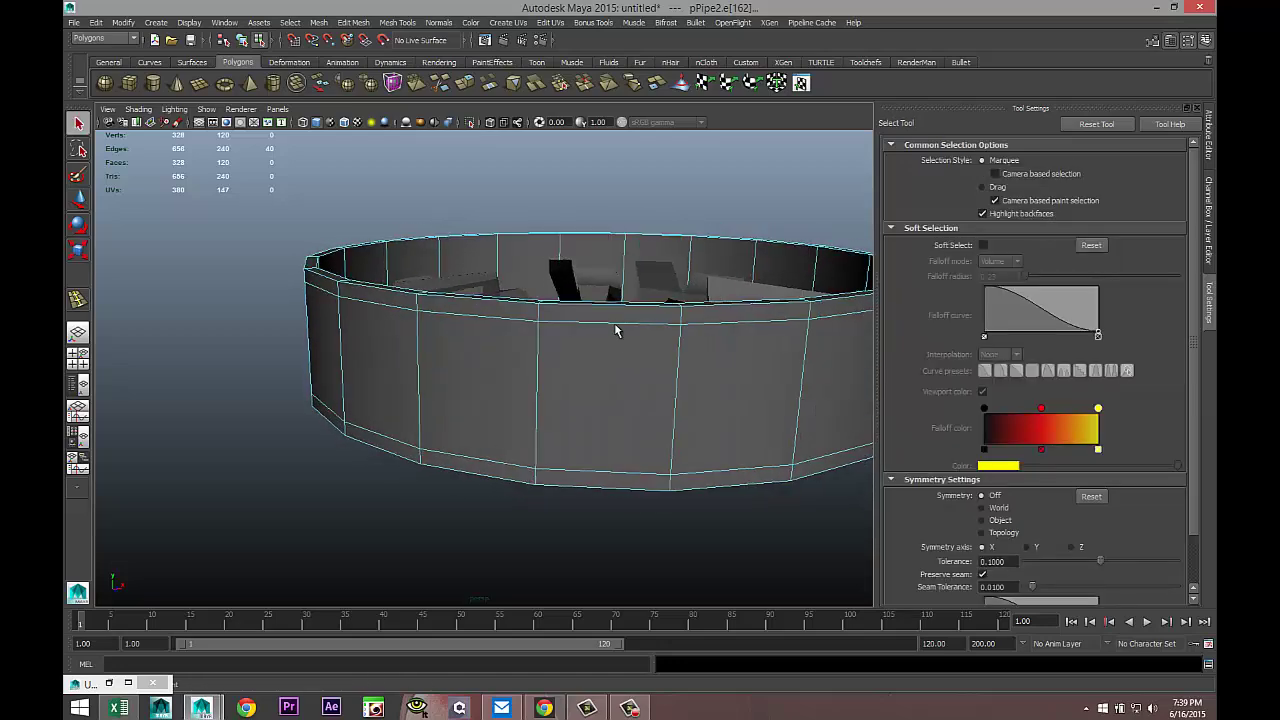
right_drag(612, 320, 606, 336)
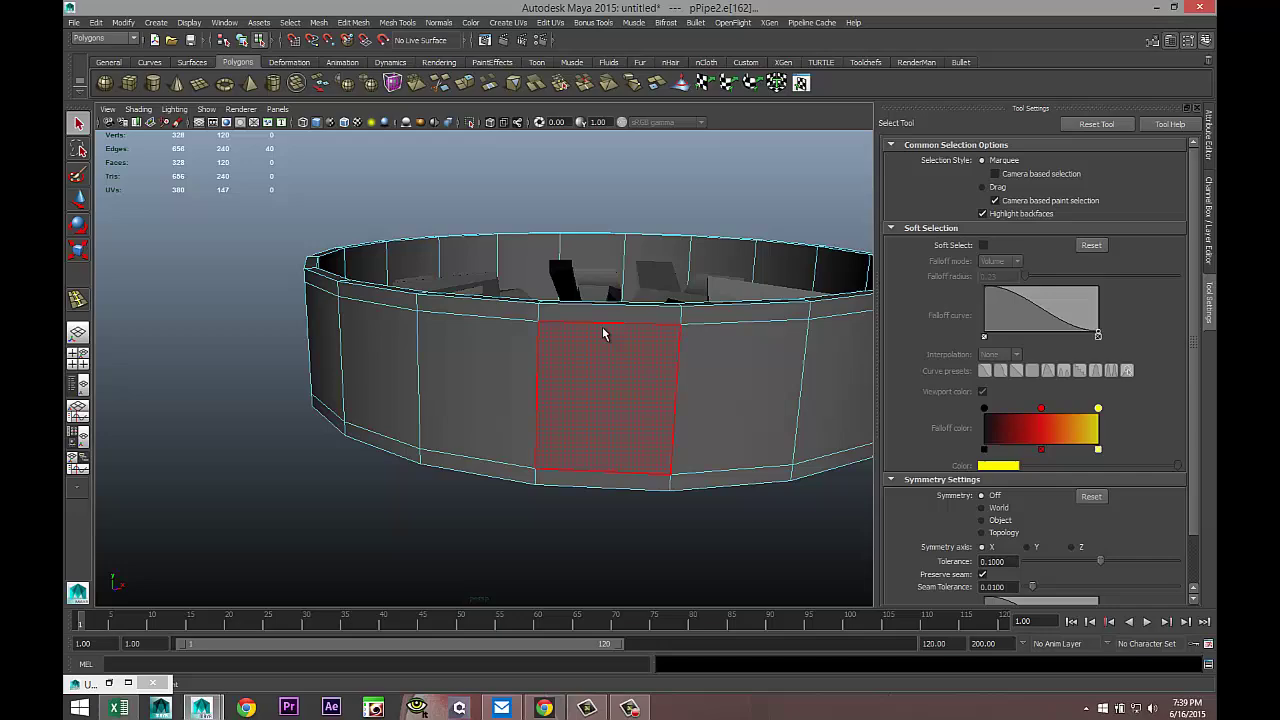
double_click(515, 318)
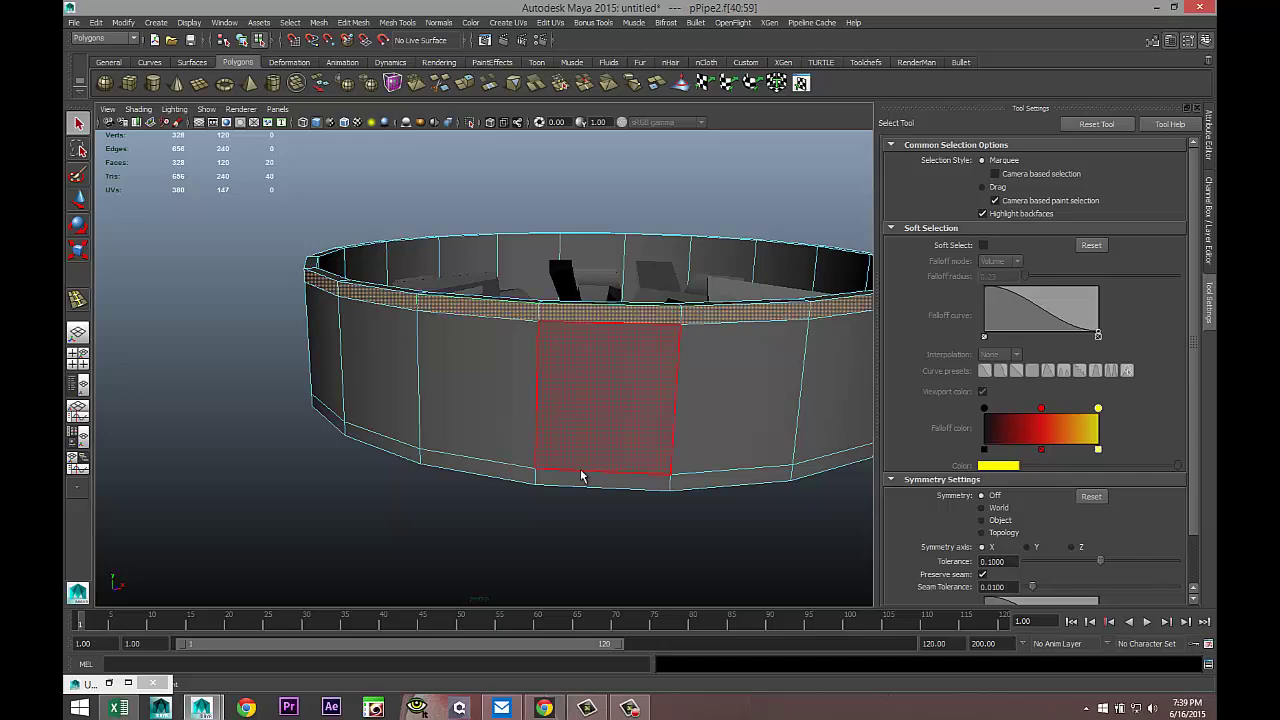
shift+double_click(504, 476)
scroll(506, 473, down, 3)
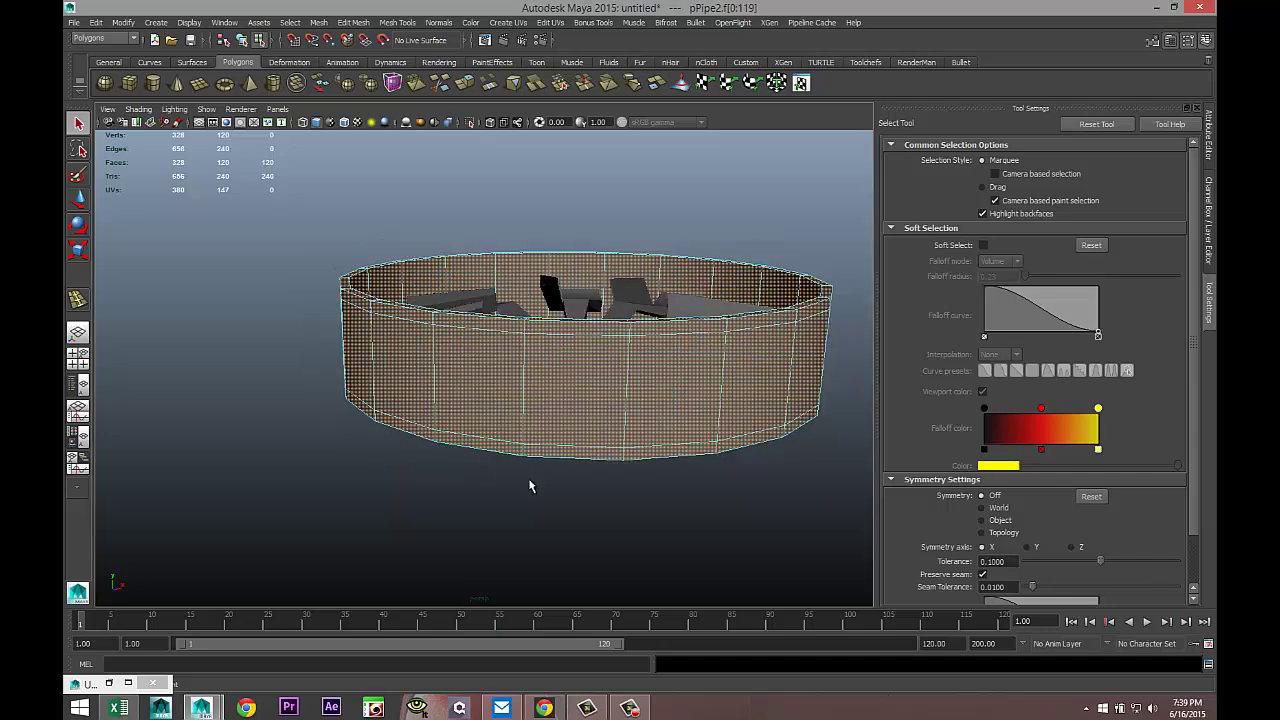
key(ctrl+z)
key(ctrl+shift+a)
key(ctrl+z)
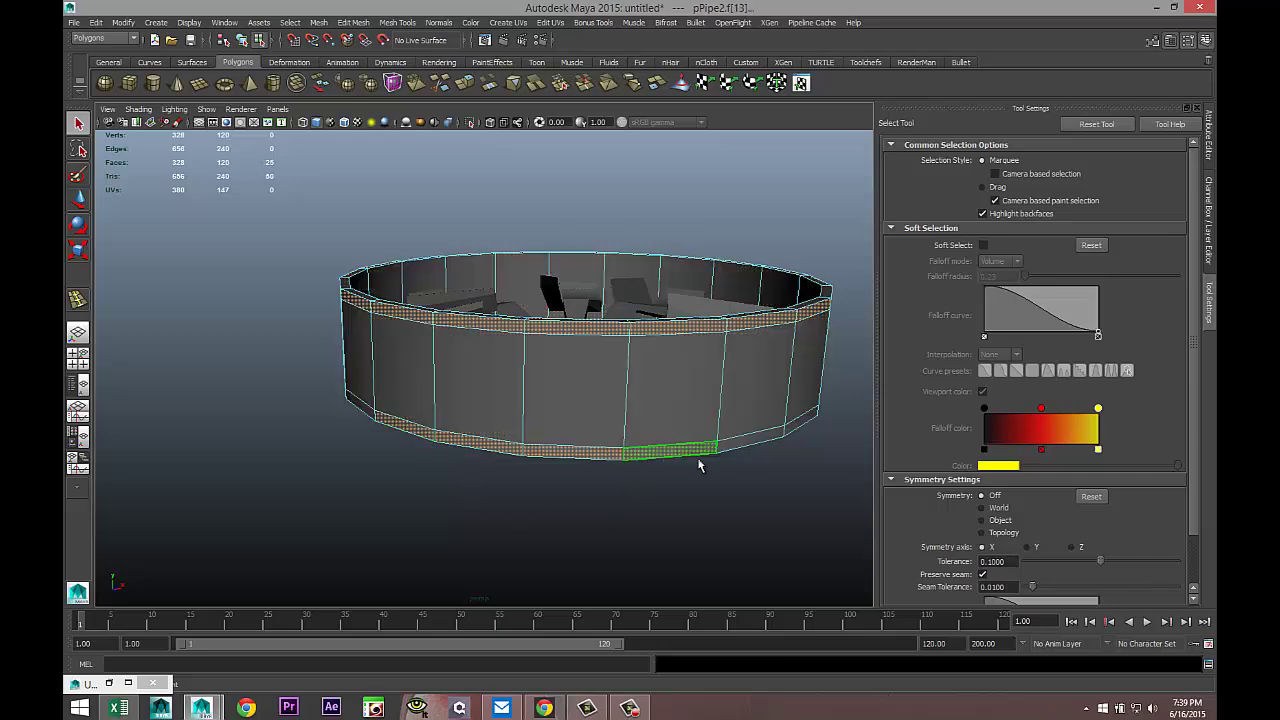
shift+double_click(754, 446)
alt+drag(765, 479, 789, 510)
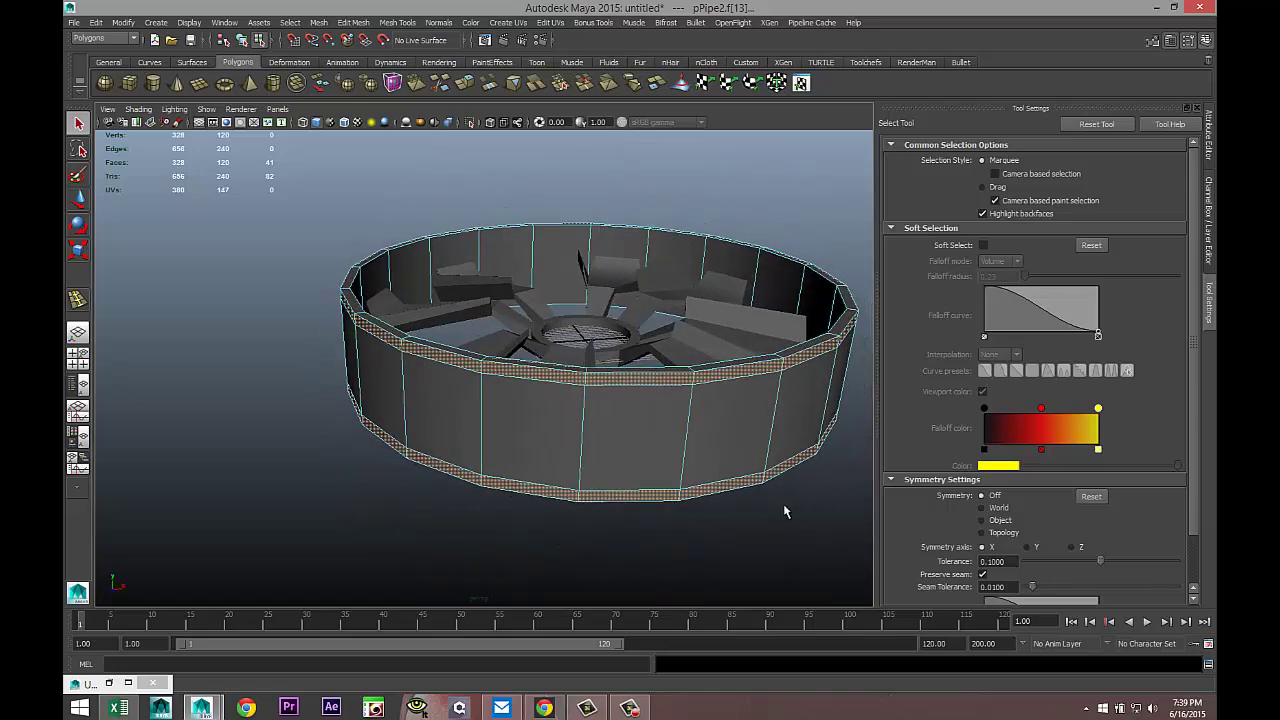
Extrude the selected edge bands with a thickness of 0.6 and an offset of 0.6, then clear the selection
click(362, 23)
click(431, 370)
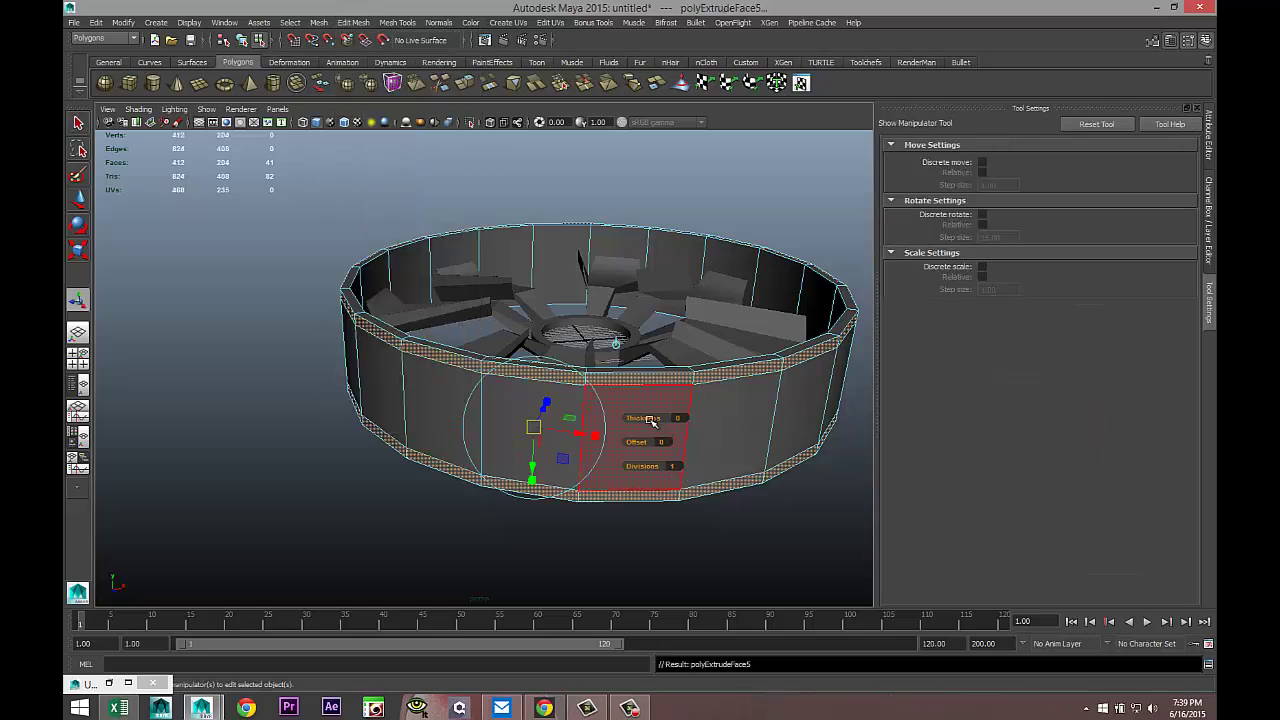
click(651, 420)
drag(645, 418, 647, 418)
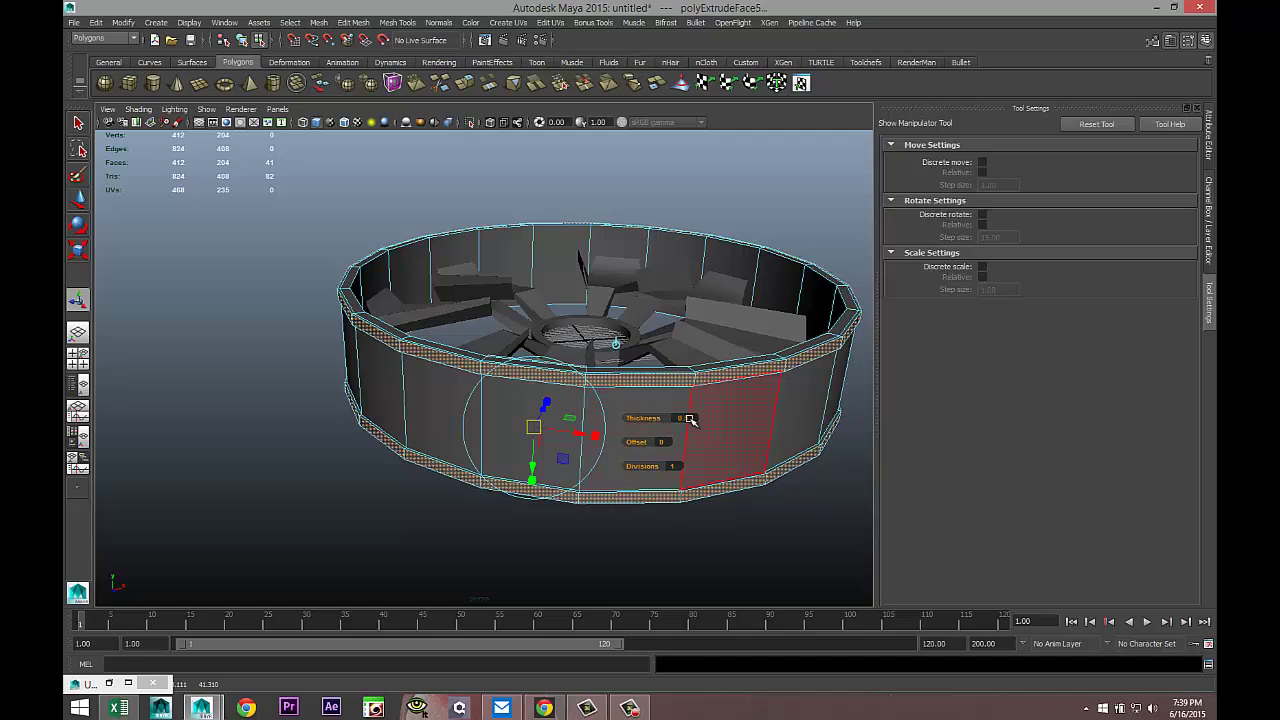
text(0.6)
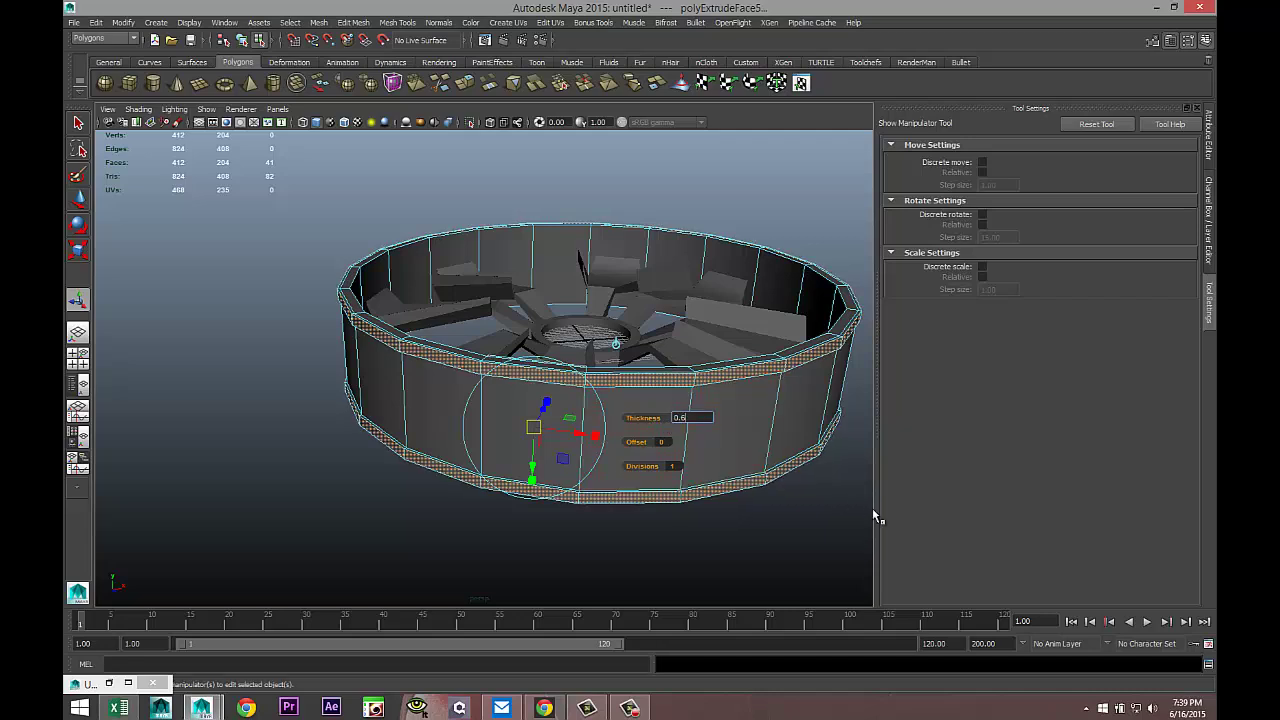
key(Return)
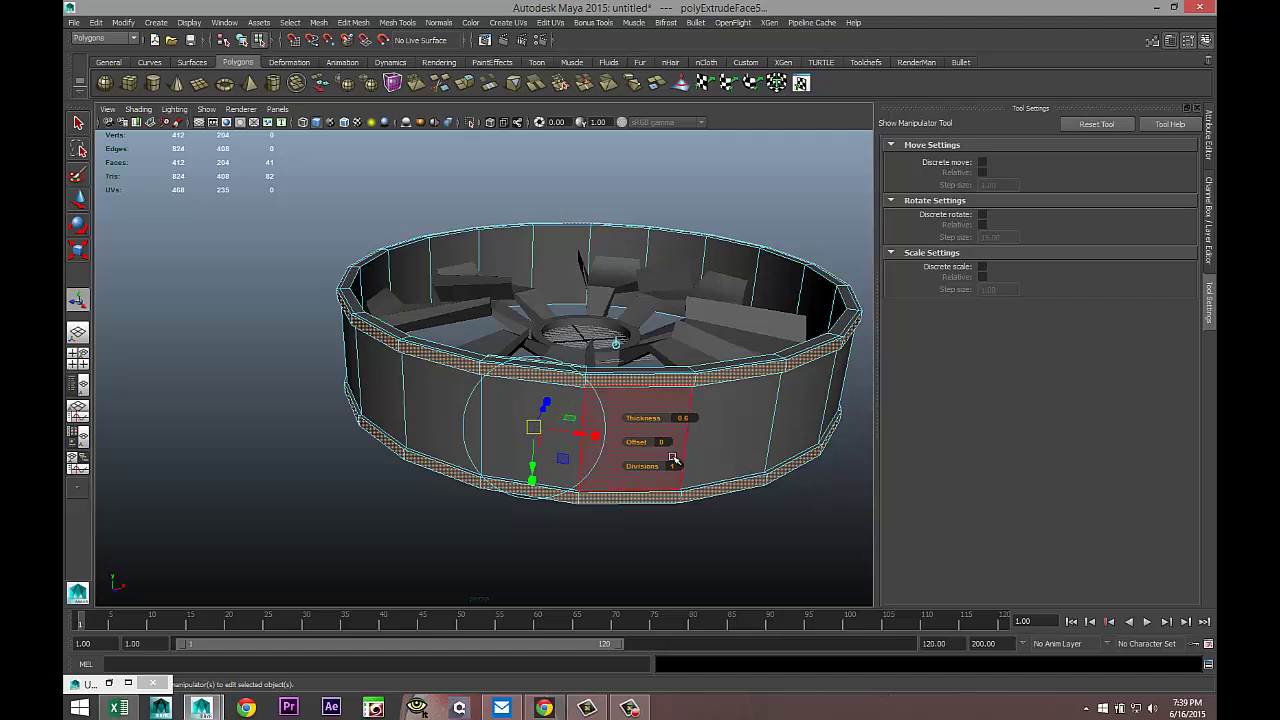
drag(634, 441, 637, 441)
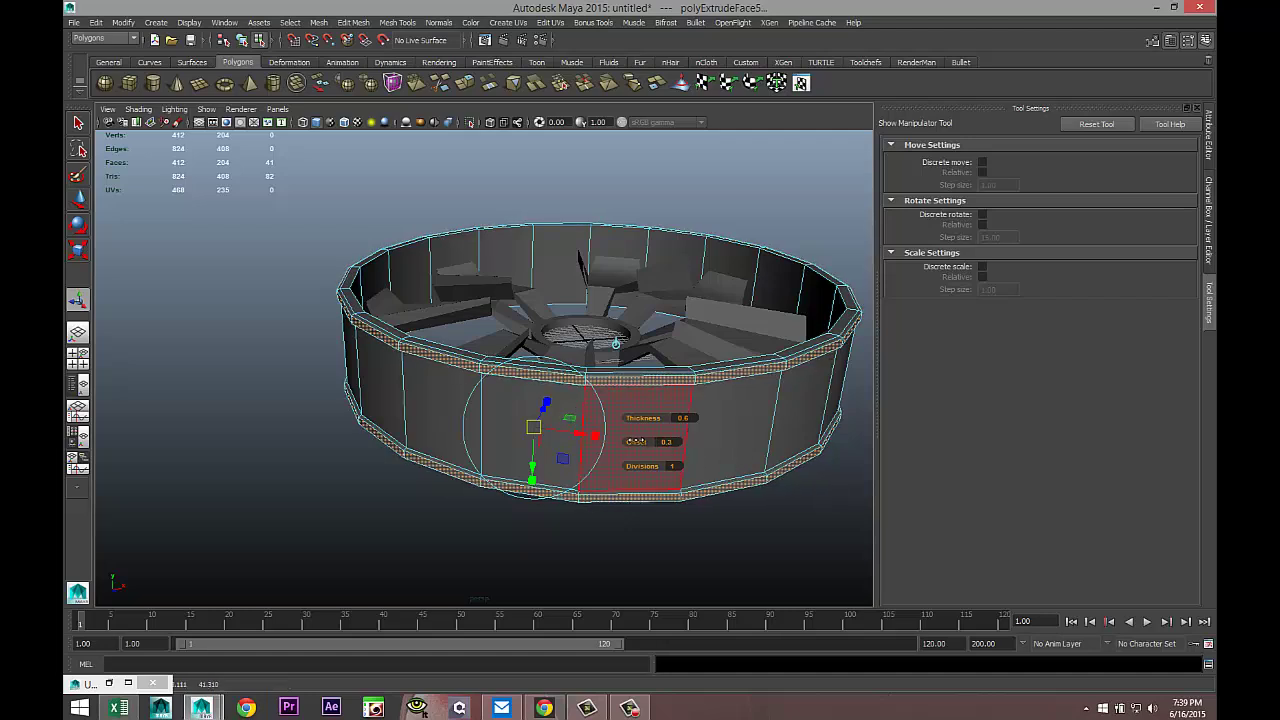
middle_drag(636, 441, 666, 441)
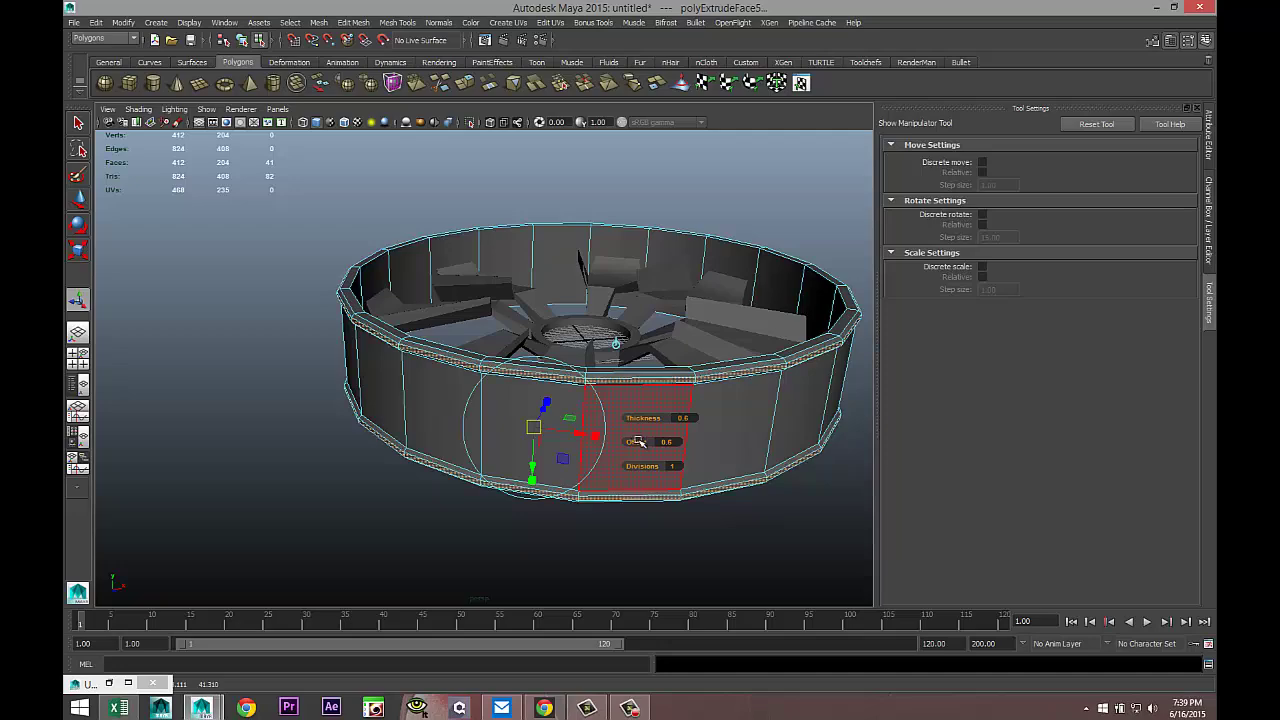
click(242, 480)
Insert two evenly spaced edge loops around the wide middle section of the rim's outer wall
scroll(256, 484, down, 5)
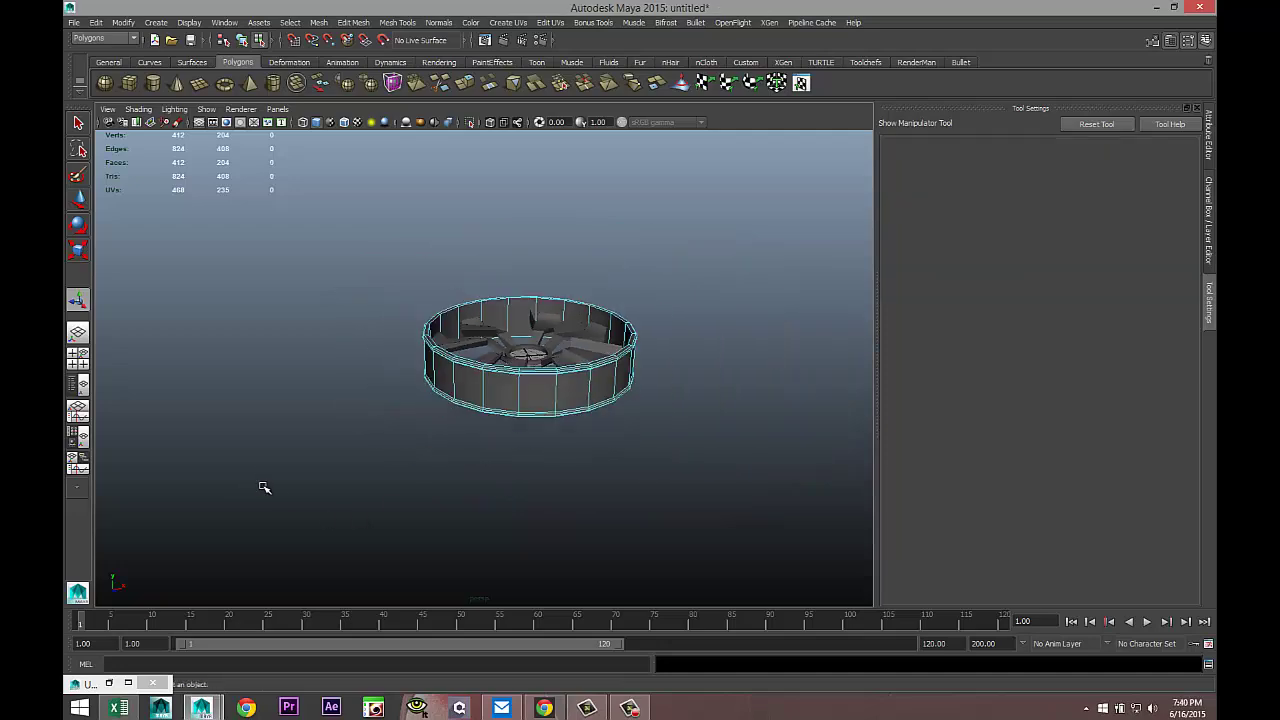
scroll(256, 484, up, 3)
alt+drag(256, 484, 173, 457)
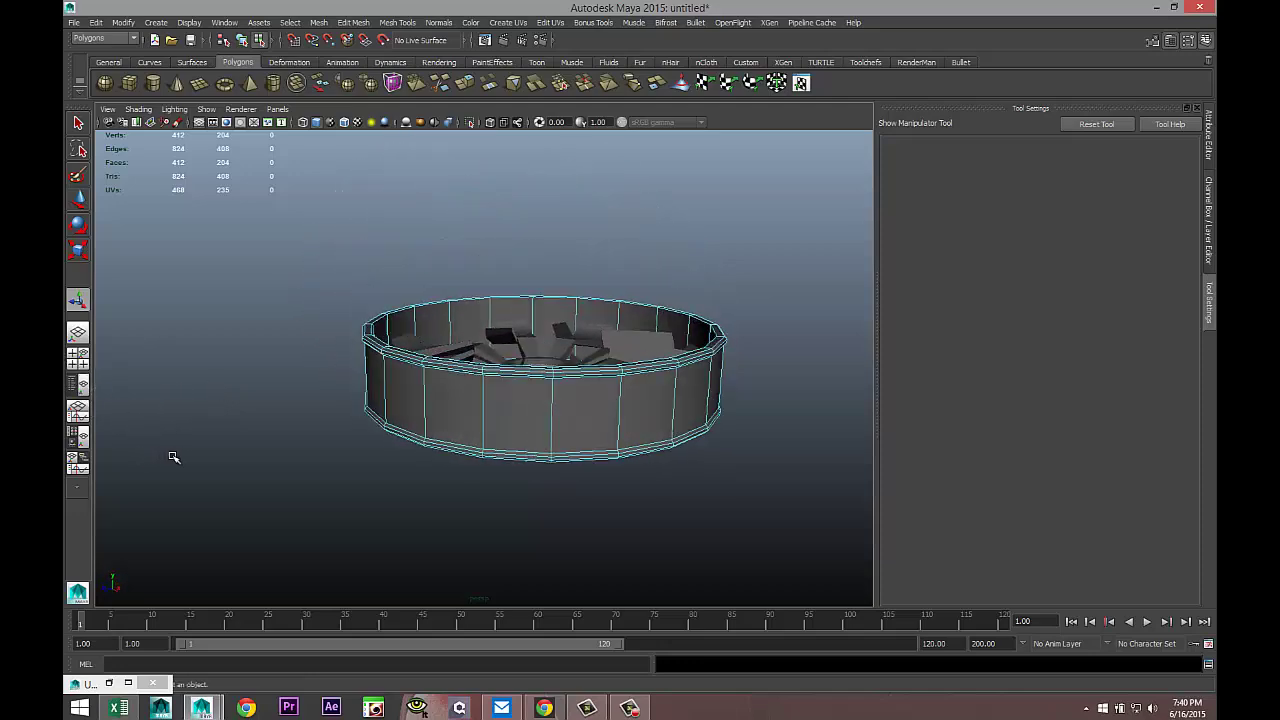
click(397, 22)
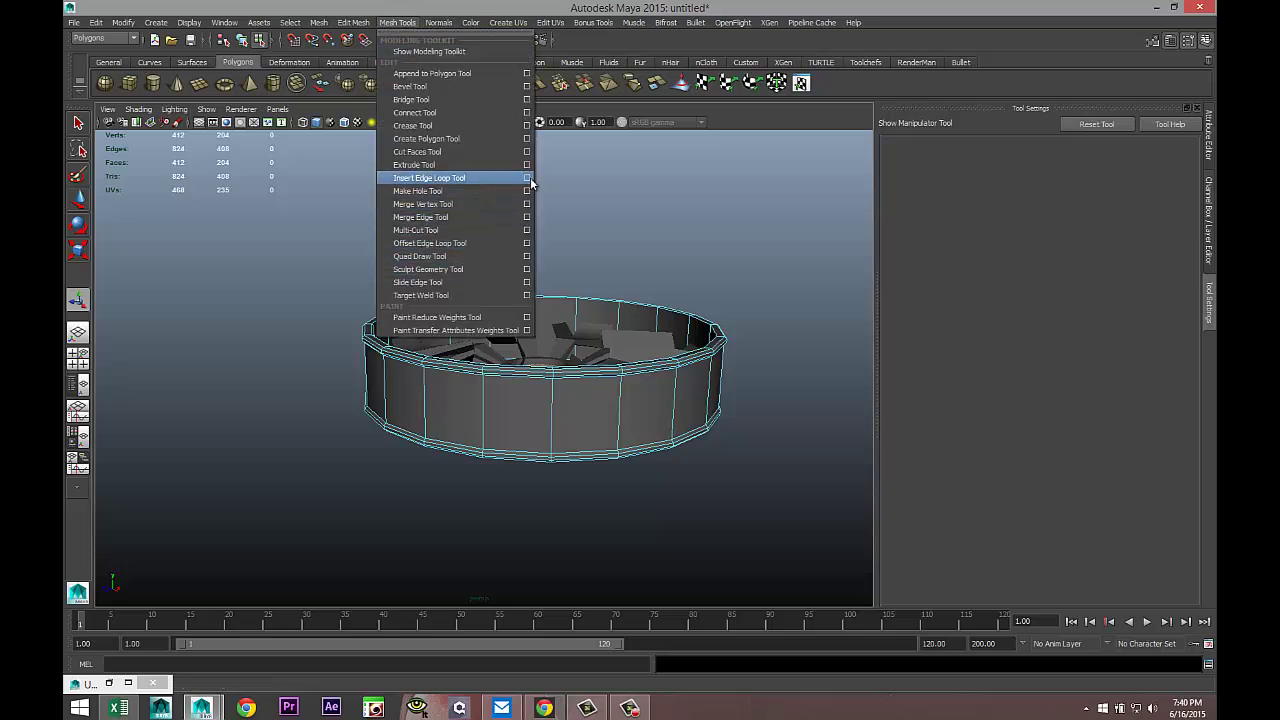
click(430, 178)
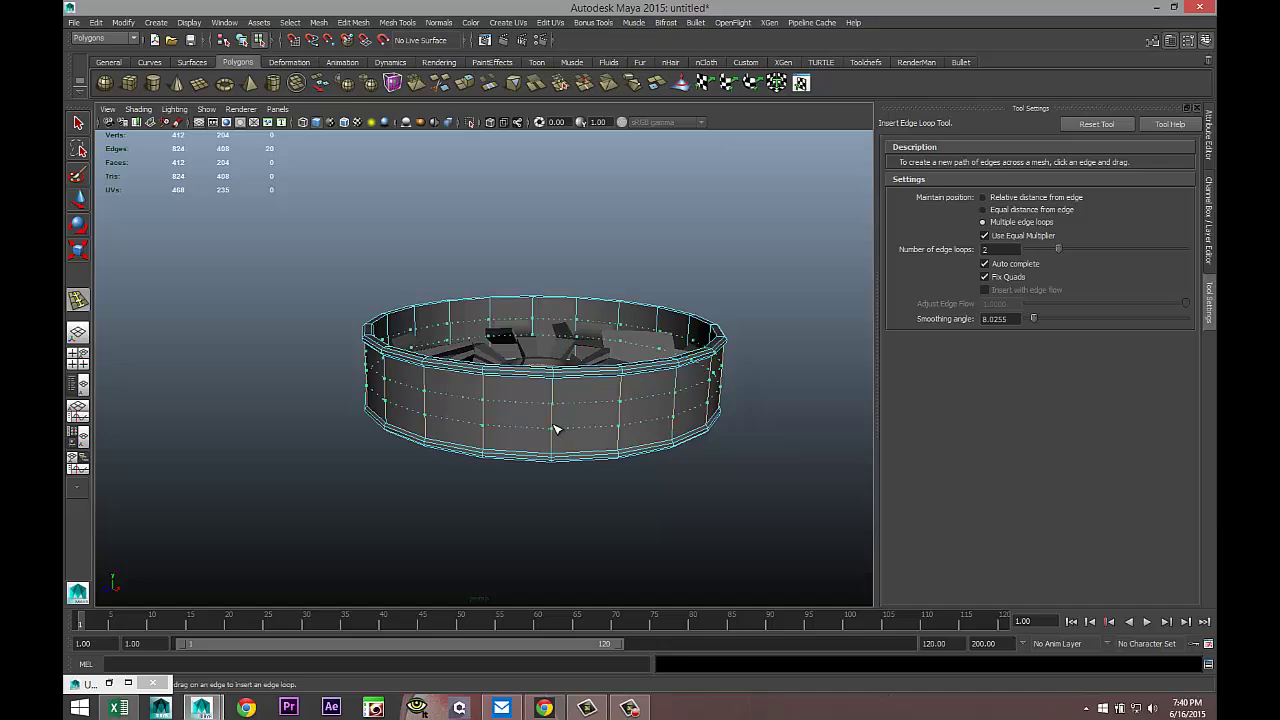
click(557, 428)
scroll(680, 508, up, 3)
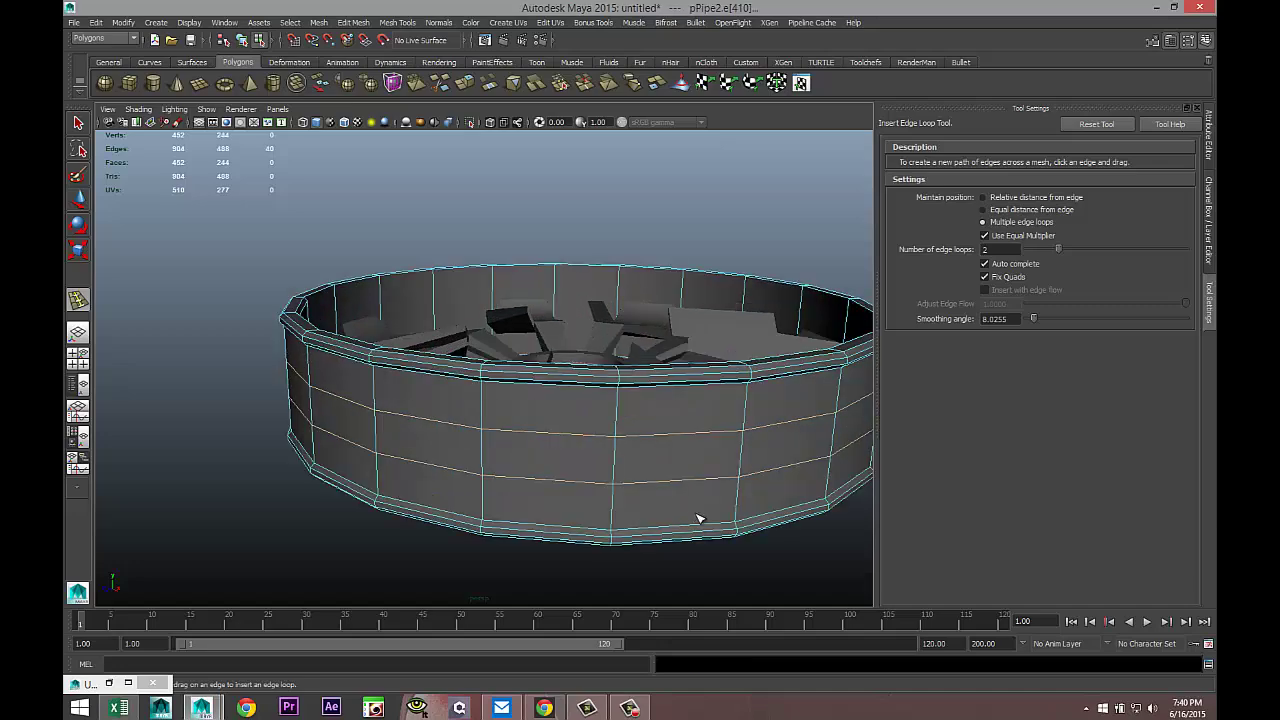
Extrude the central face band around the rim's outer wall with a thickness of 0.7
alt+drag(698, 518, 589, 503)
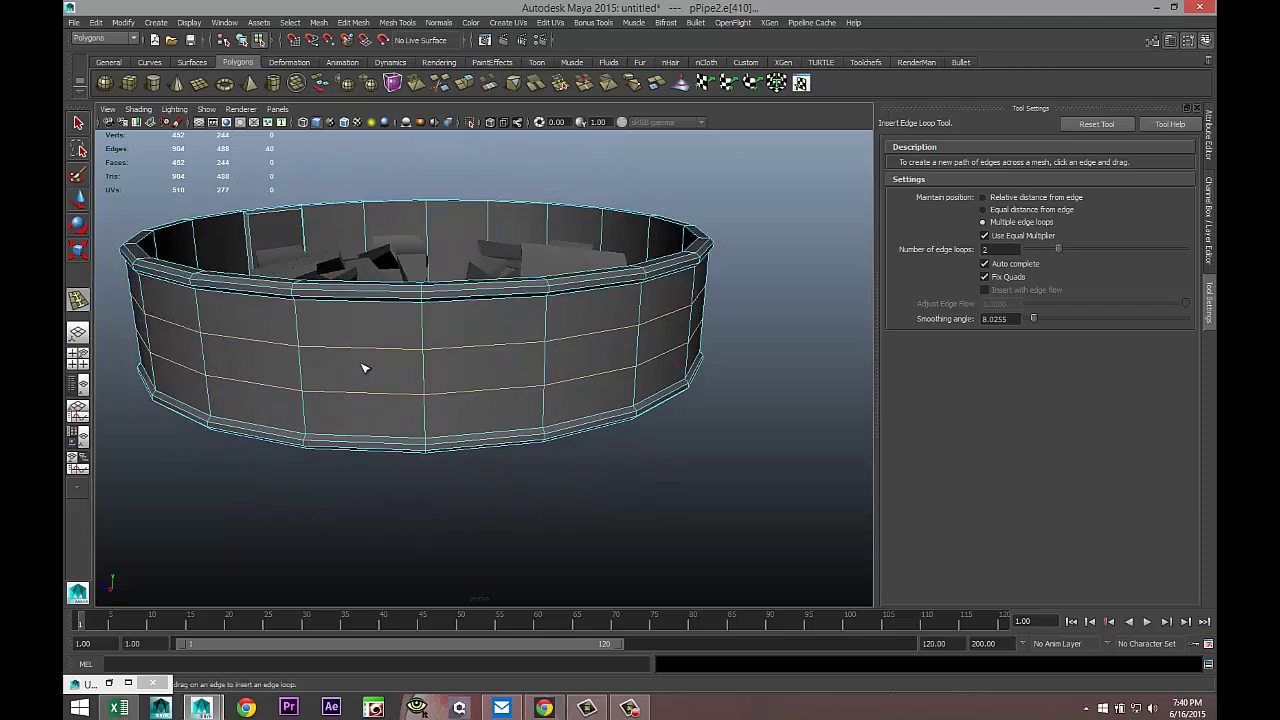
right_drag(360, 372, 358, 400)
key(q)
key(F11)
click(366, 374)
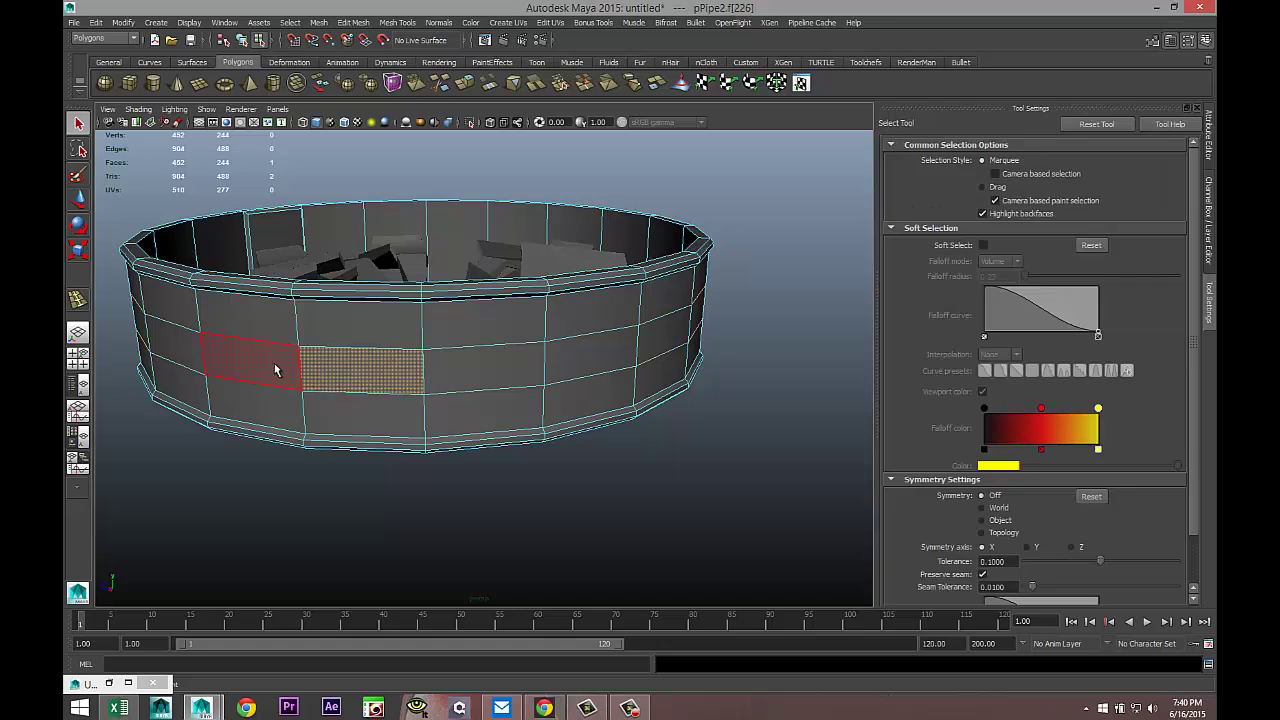
shift+double_click(280, 372)
click(353, 22)
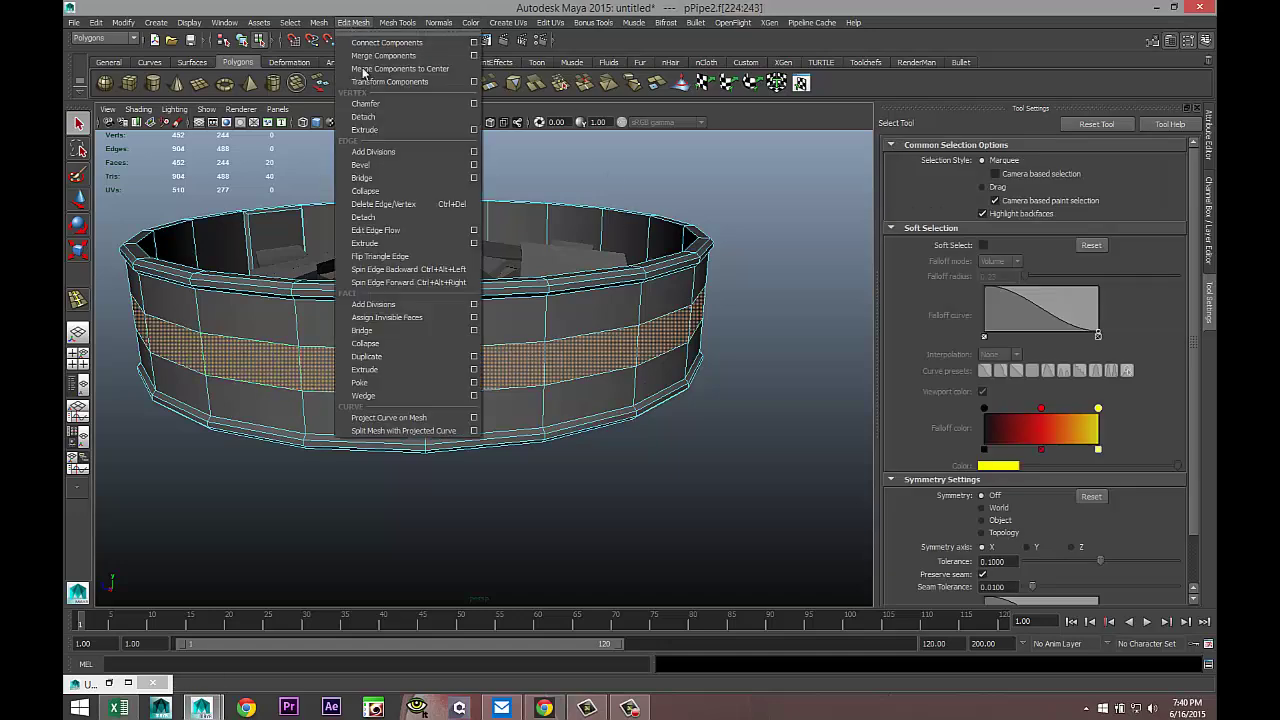
click(421, 370)
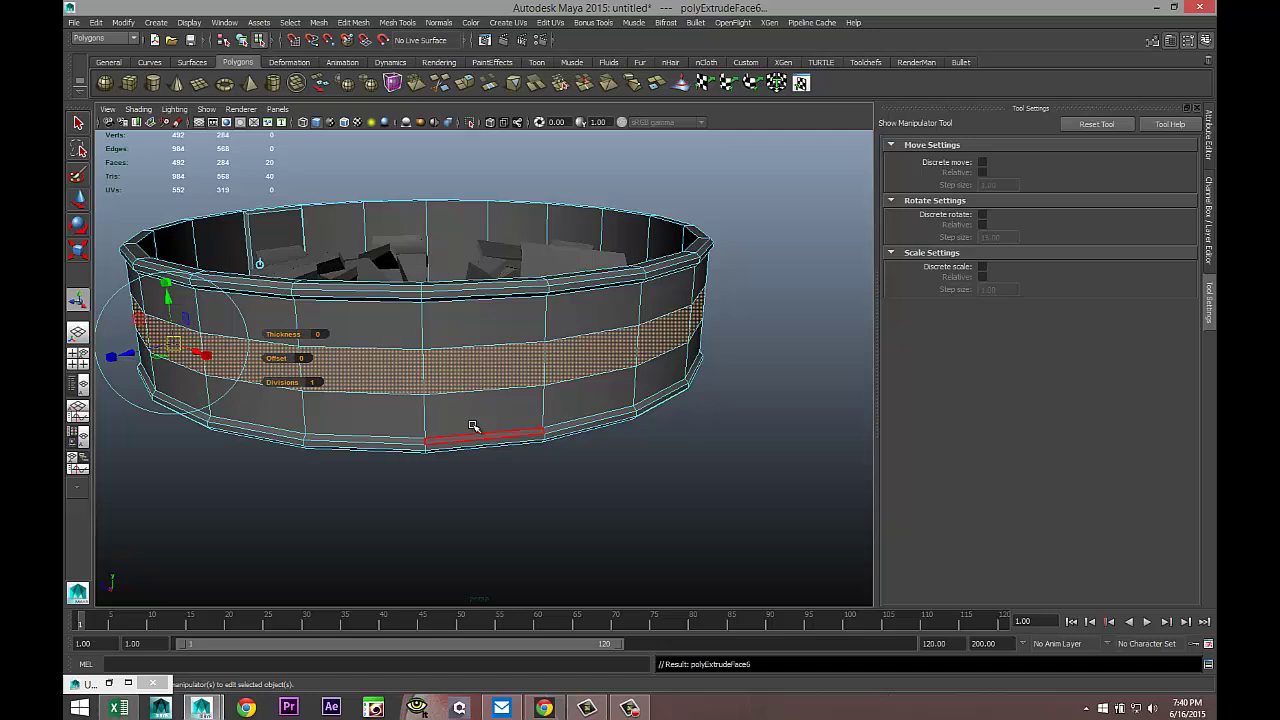
drag(283, 334, 363, 398)
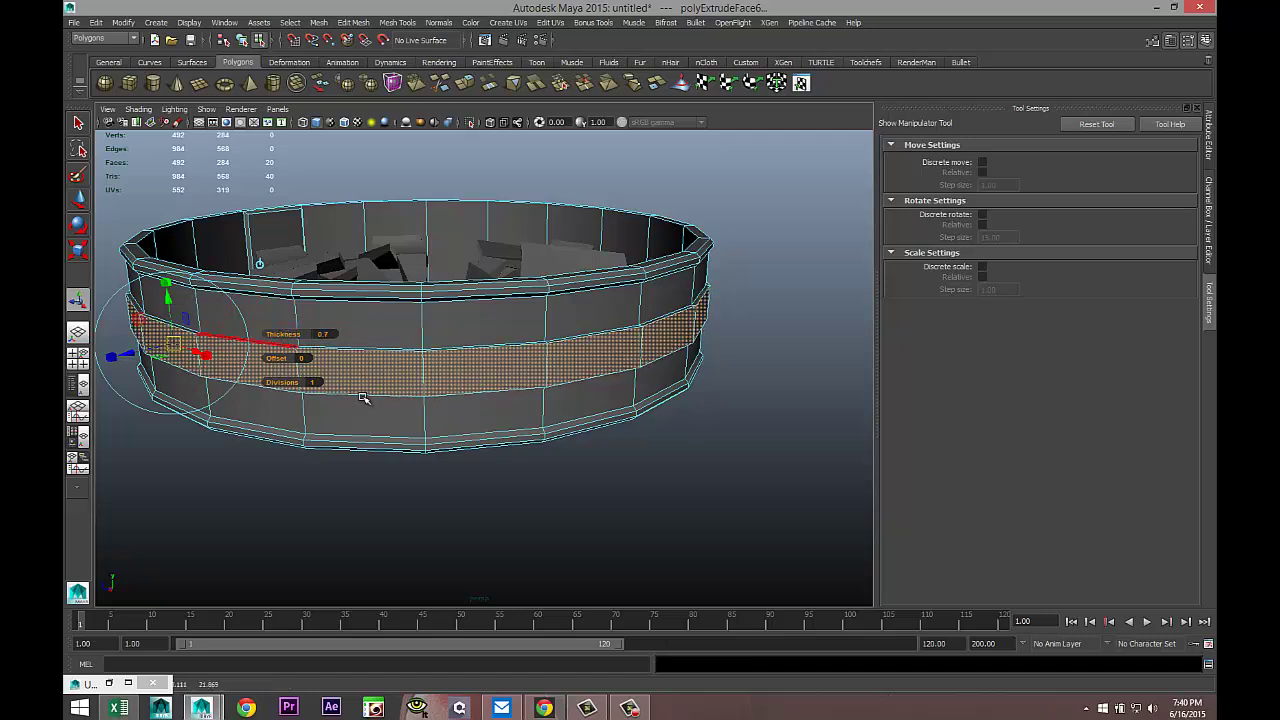
click(648, 492)
Select the outer rim together with the spoked hub and combine them into one mesh
scroll(655, 490, down, 4)
alt+drag(750, 424, 732, 443)
alt+middle_drag(732, 443, 811, 474)
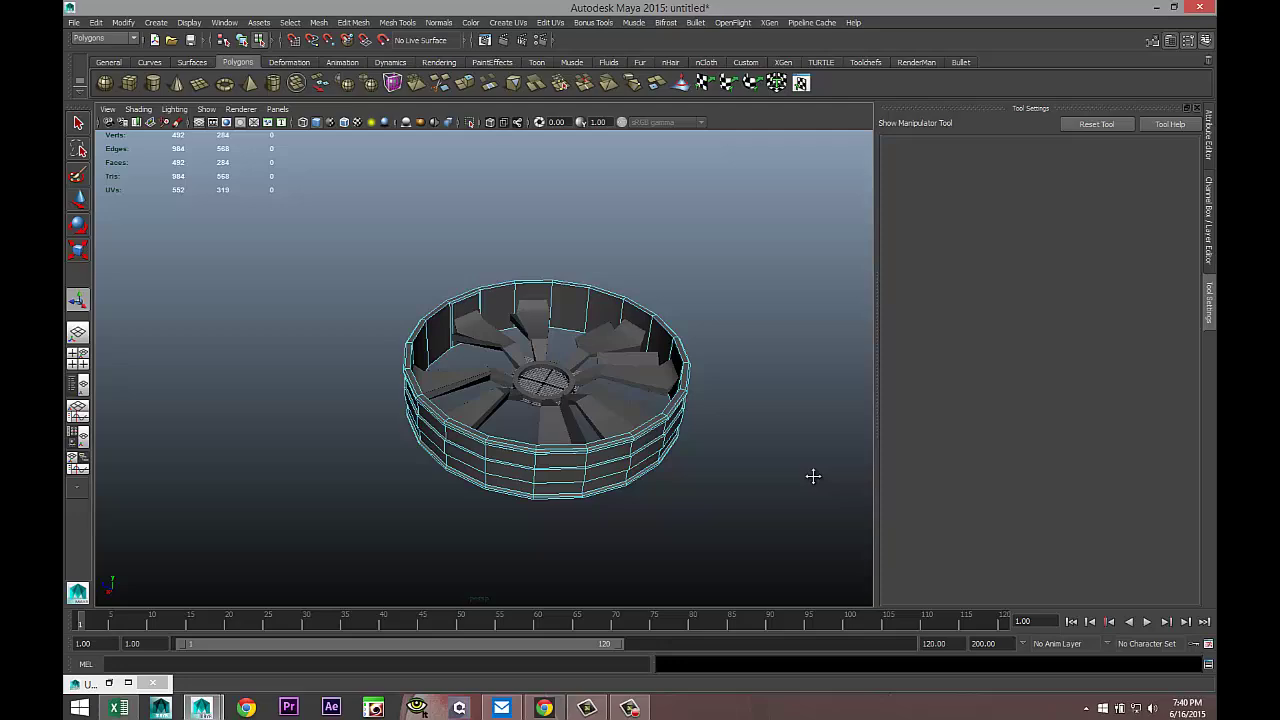
scroll(811, 468, up, 3)
alt+drag(800, 476, 731, 446)
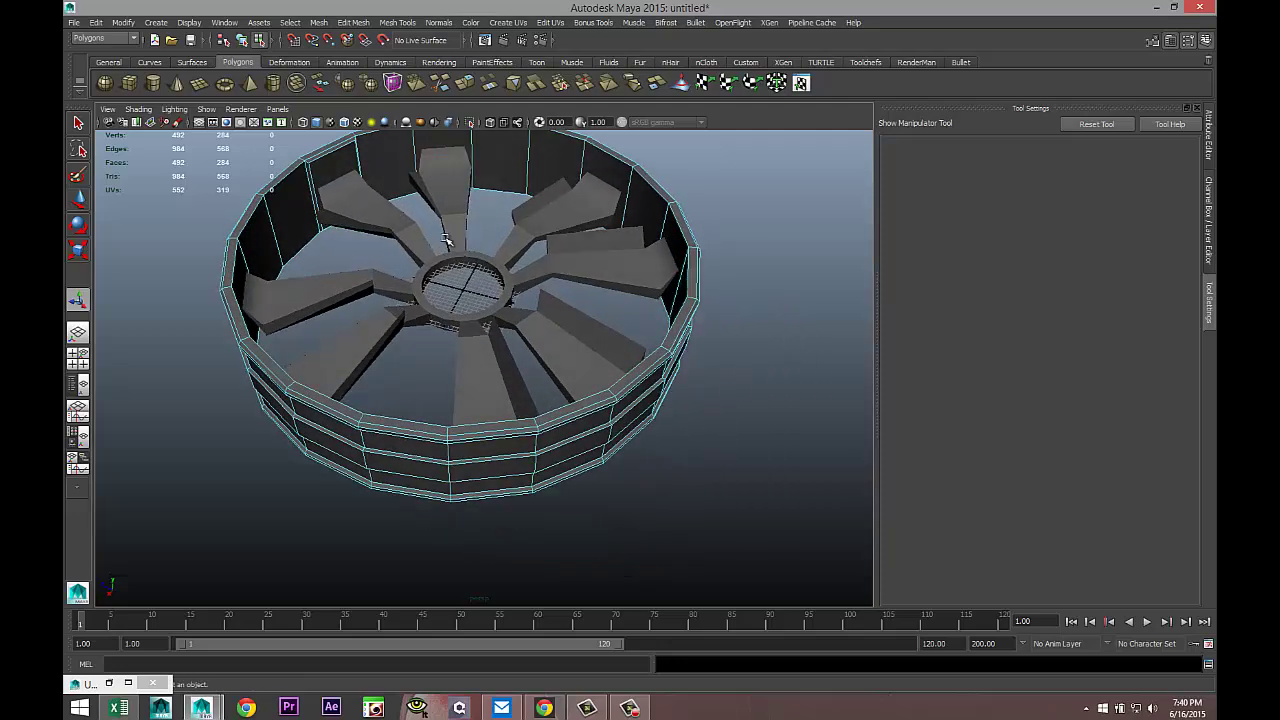
alt+middle_drag(650, 282, 667, 343)
right_drag(602, 199, 645, 174)
shift+click(595, 268)
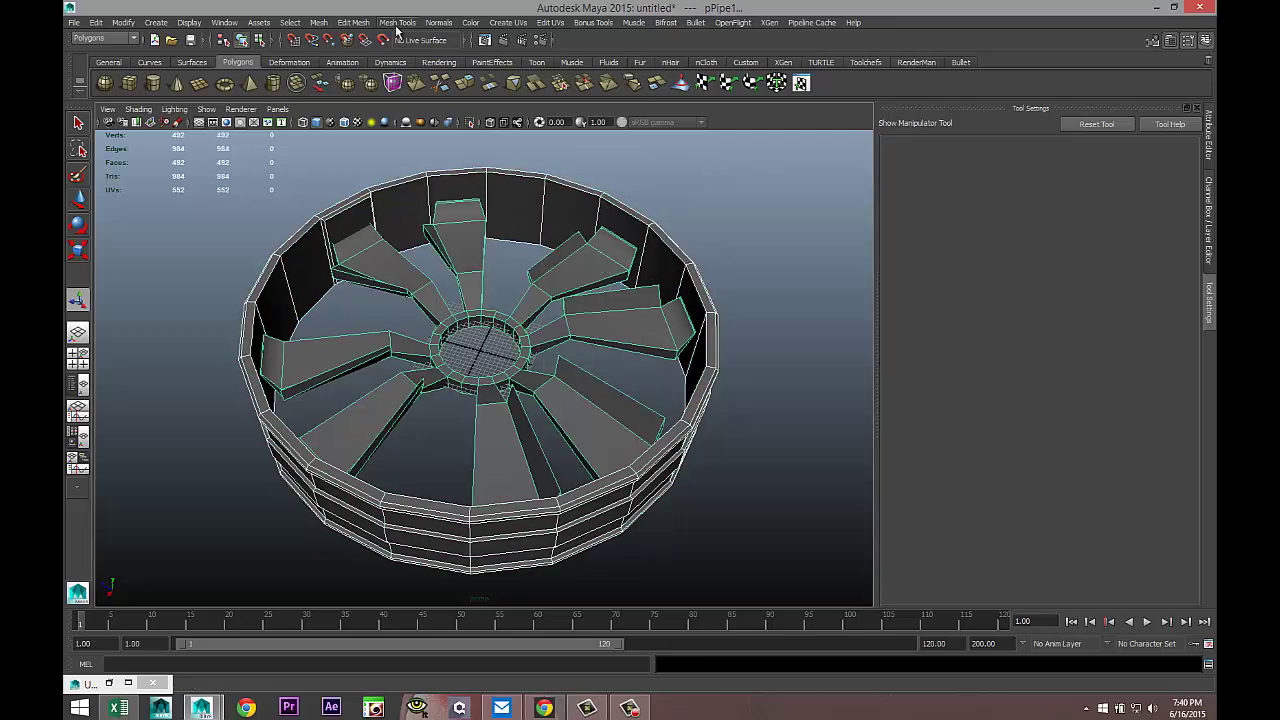
click(316, 23)
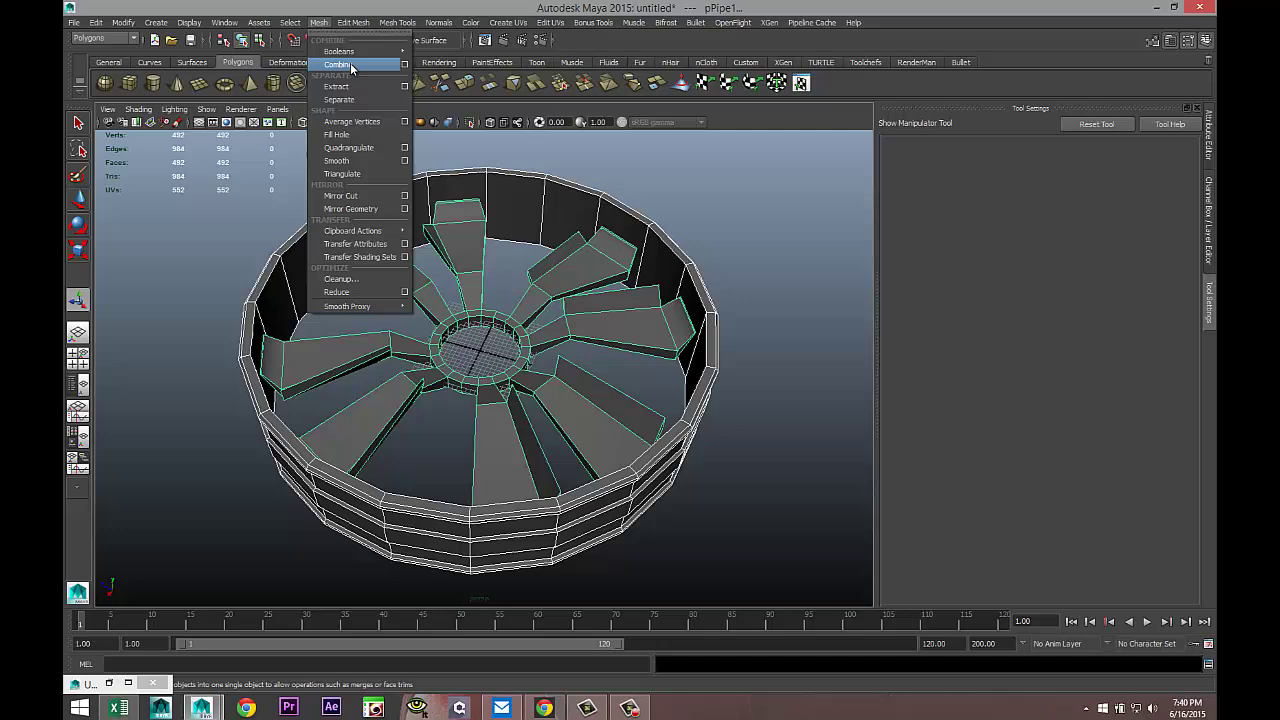
click(345, 55)
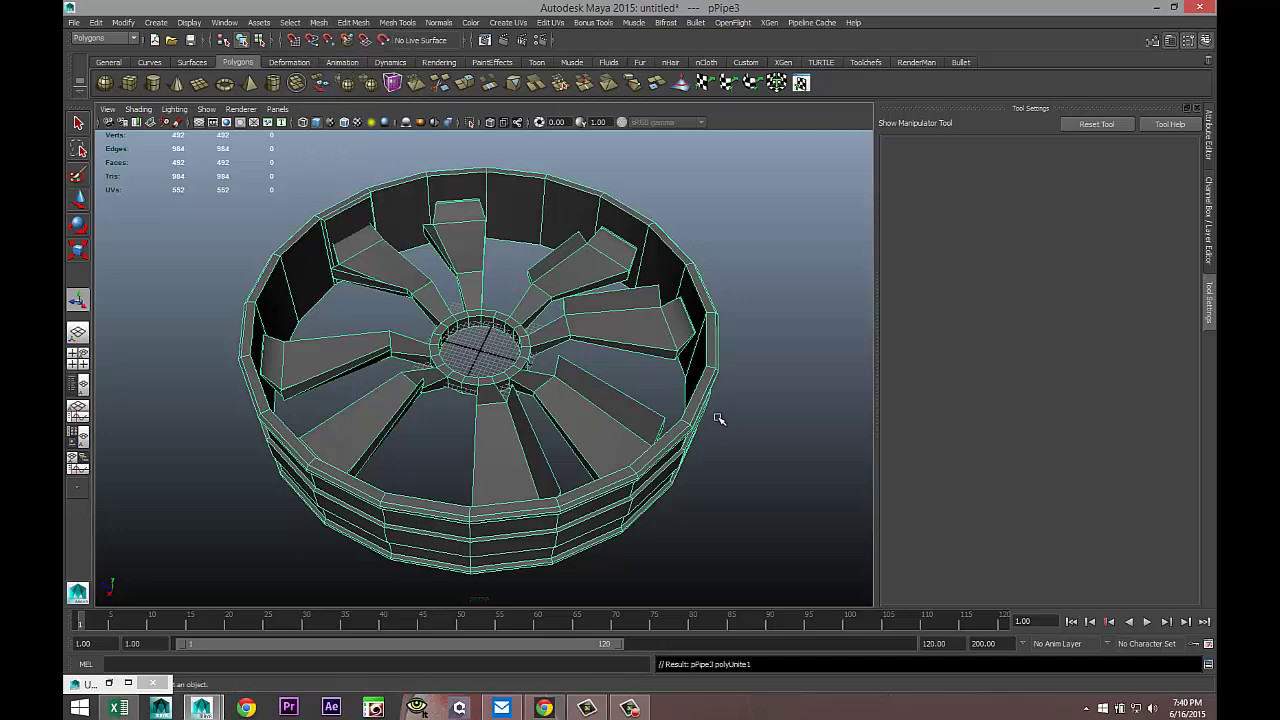
Display the combined wheel in smooth mesh preview and clear the selection to inspect its rounded shape
key(3)
click(751, 423)
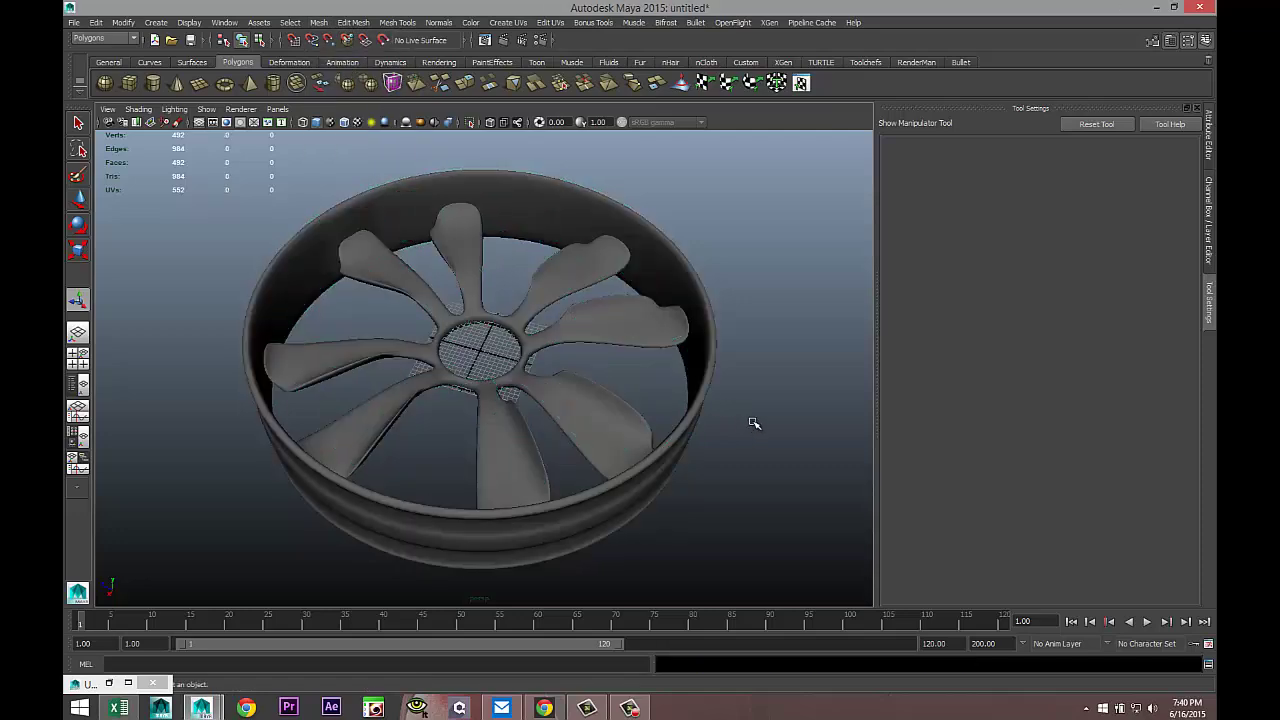
alt+drag(746, 422, 573, 311)
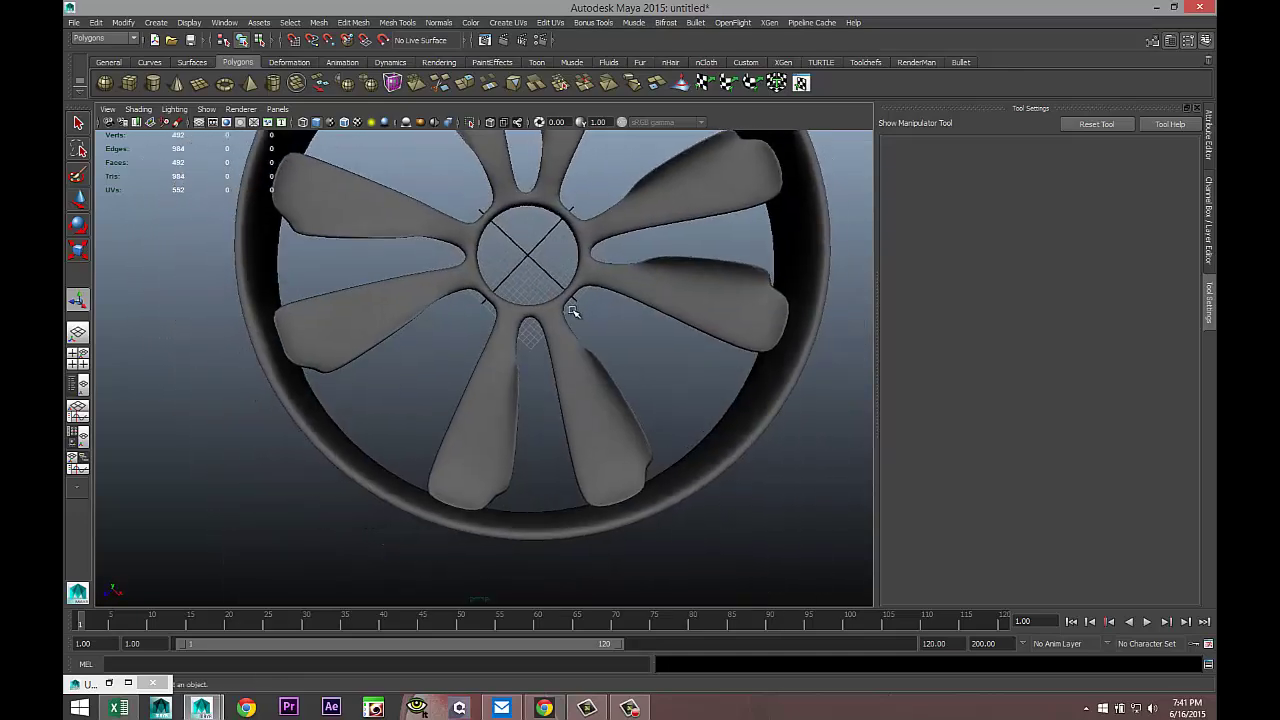
alt+middle_drag(573, 311, 480, 354)
Create a polygon cylinder beside the wheel, about 9.84 in radius and 43.3 high
scroll(543, 383, down, 5)
alt+drag(627, 372, 654, 385)
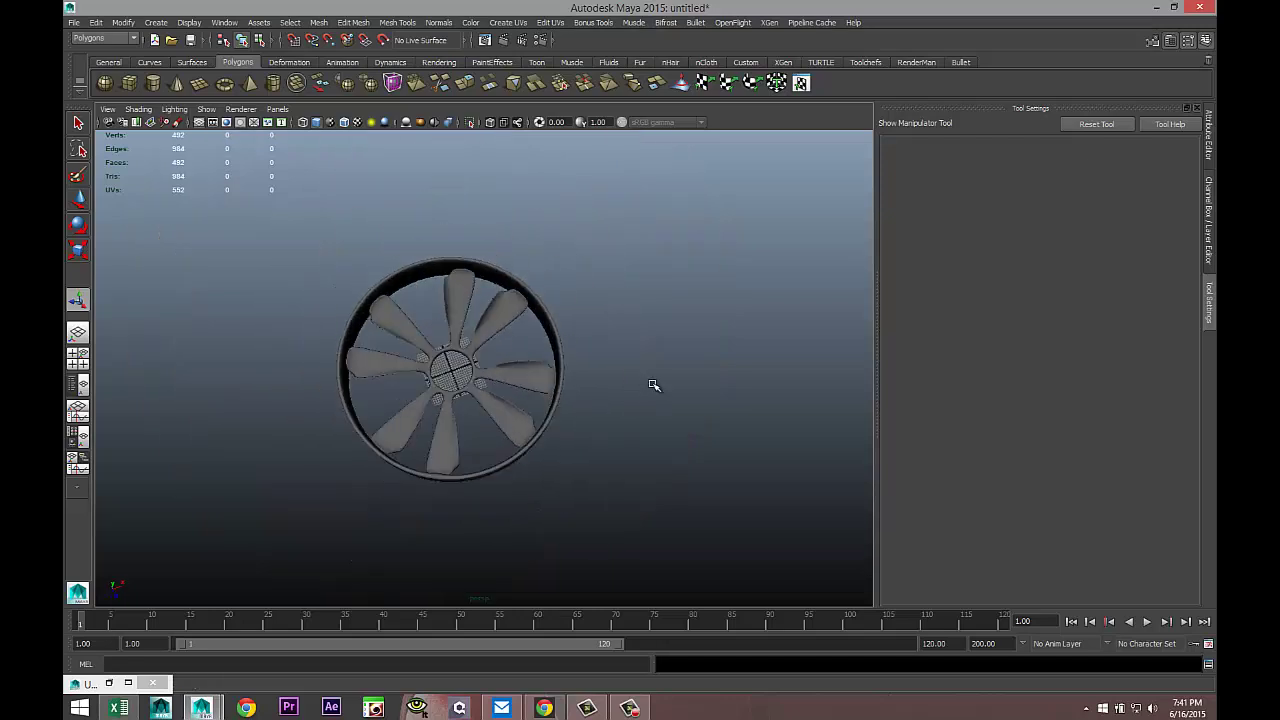
click(152, 83)
drag(634, 464, 652, 446)
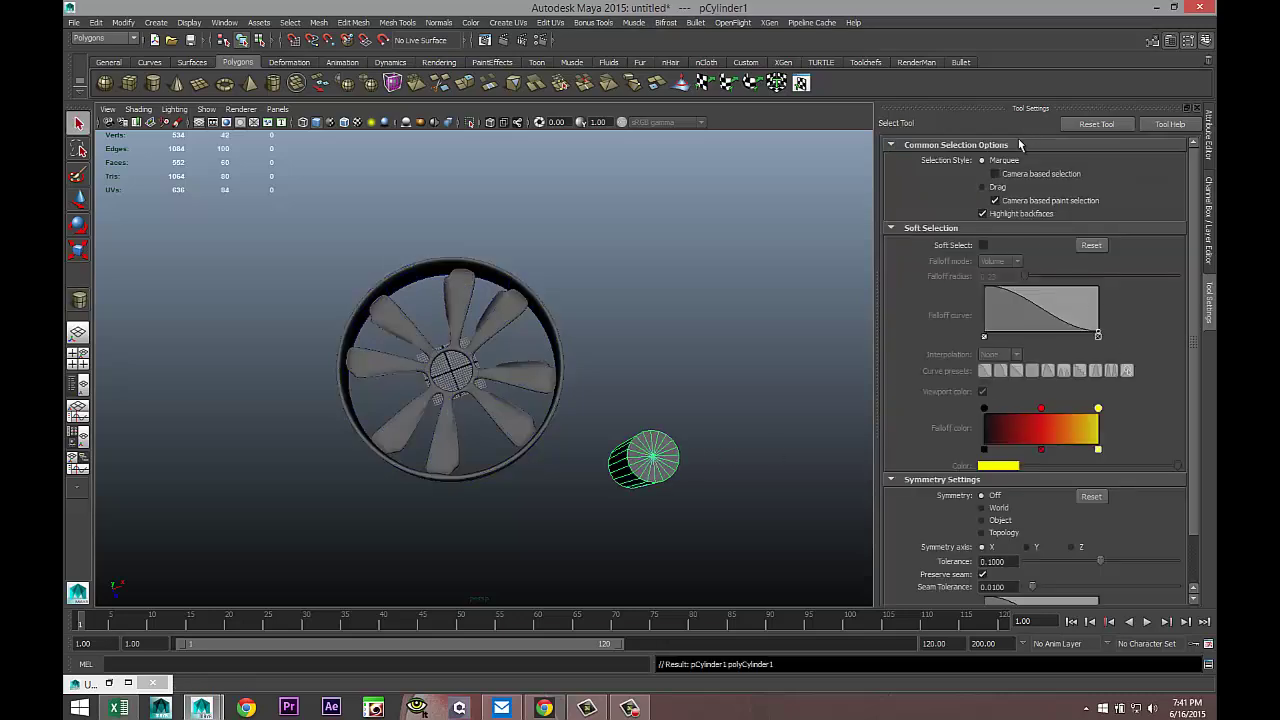
Set the cylinder's X, Y and Z translation to 0 so it sits at the wheel's centre
key(ctrl+a)
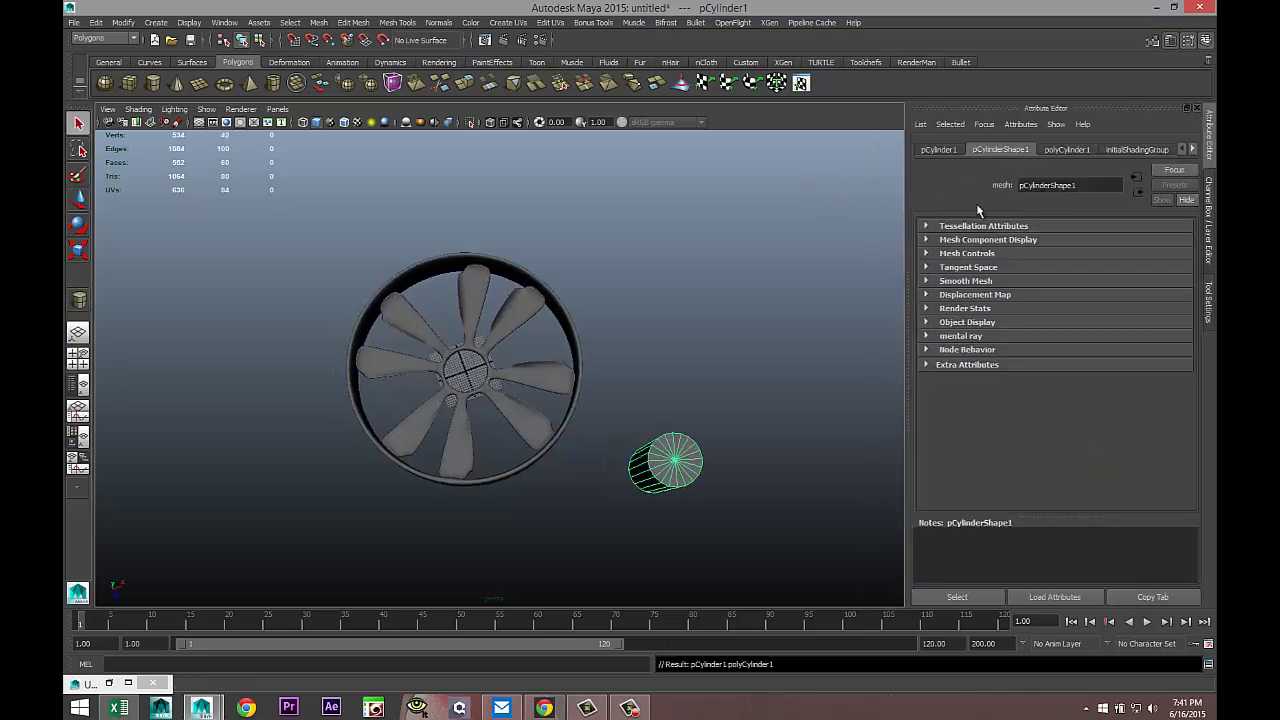
click(1064, 150)
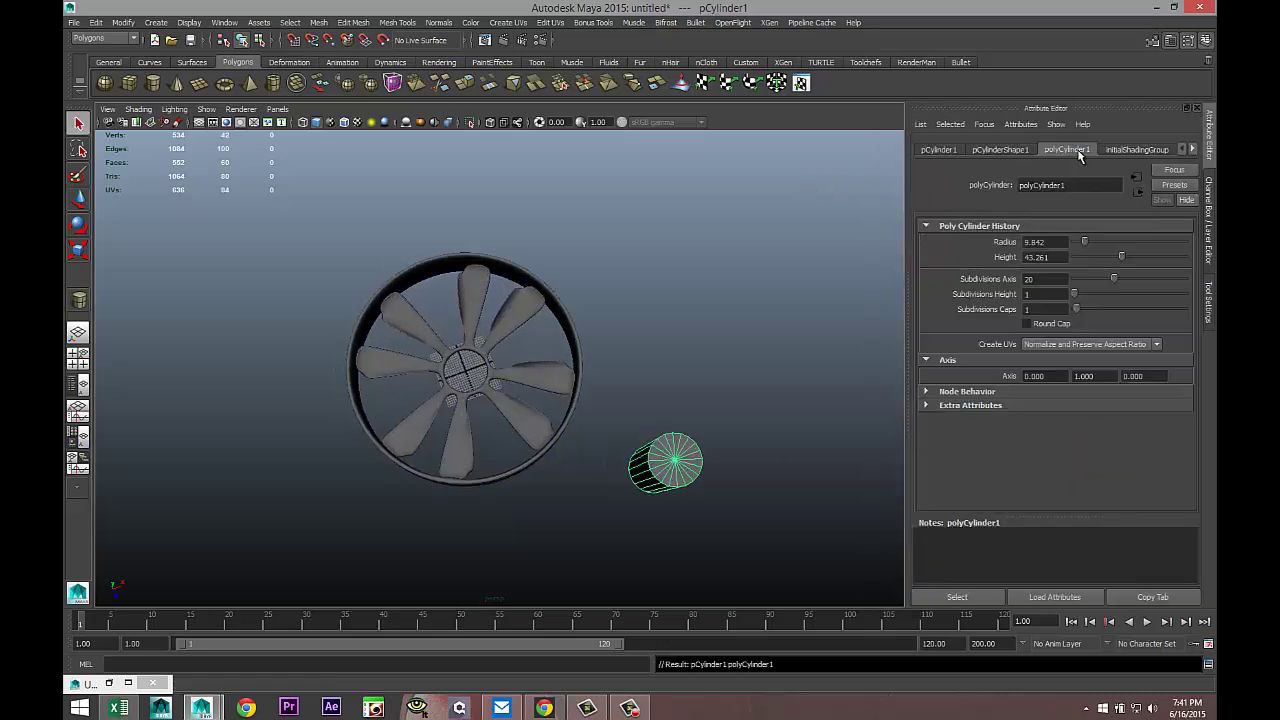
click(941, 150)
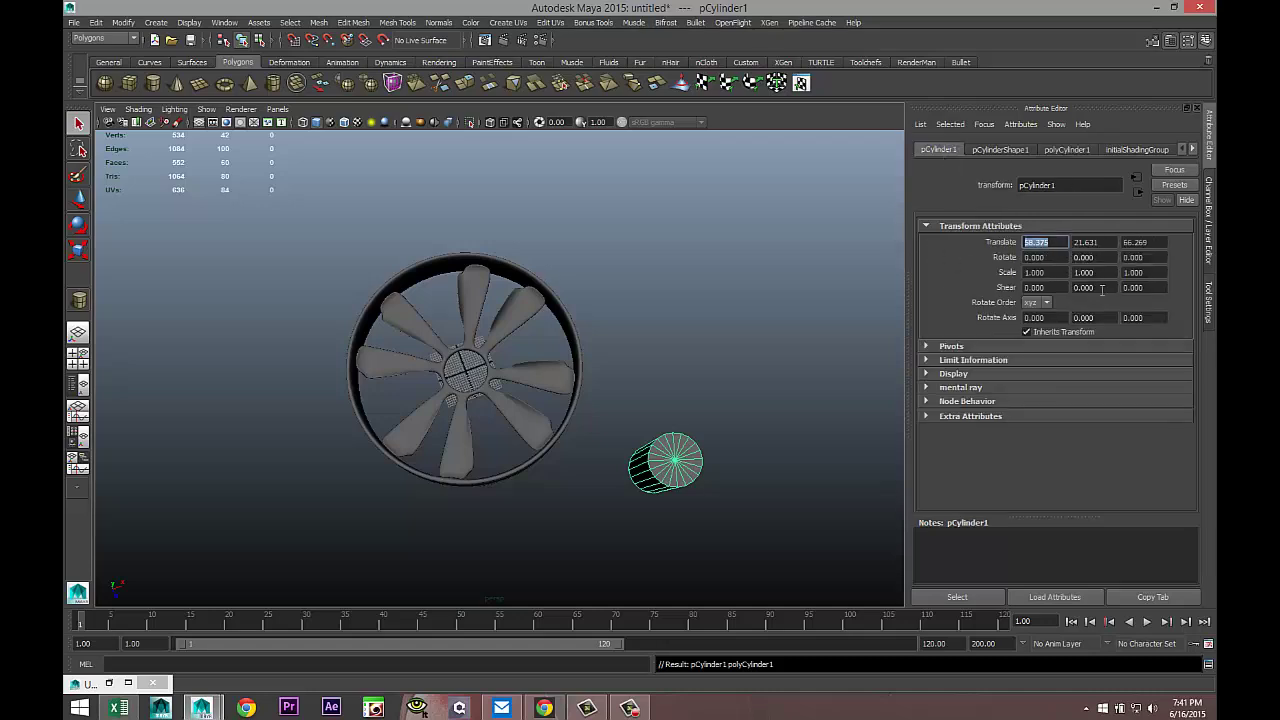
drag(1100, 243, 1064, 238)
text(0)
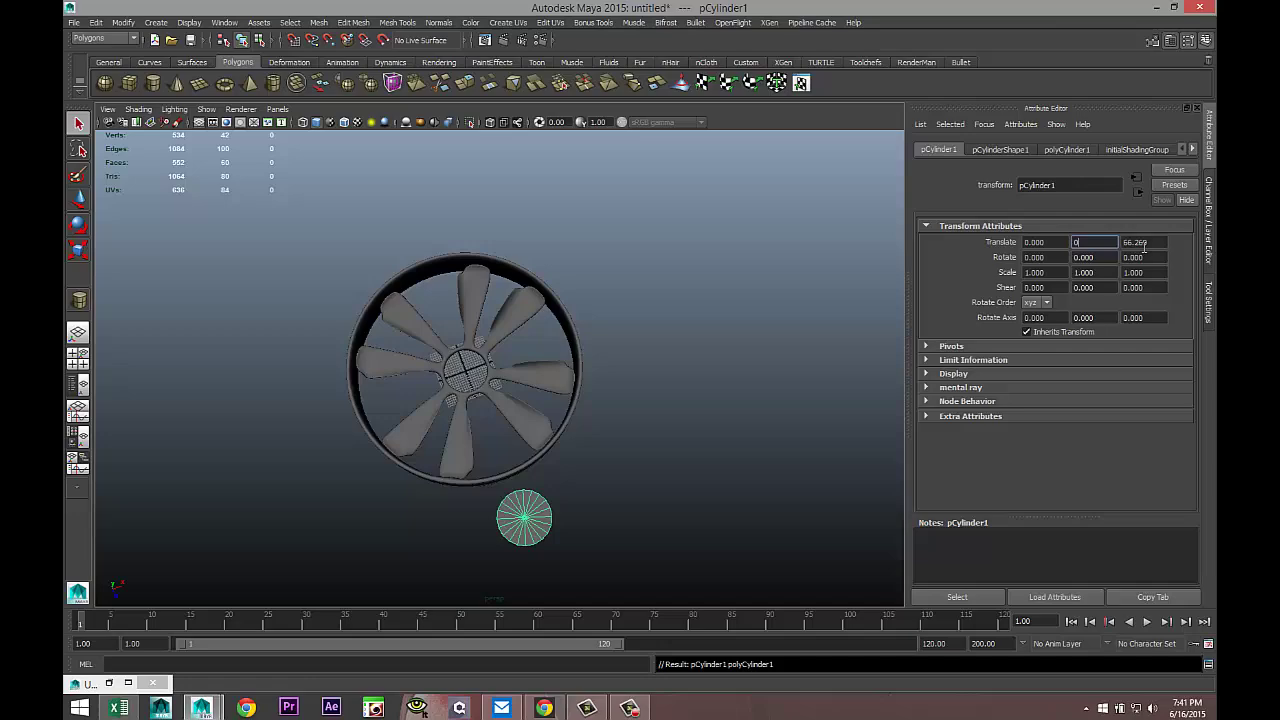
drag(1148, 243, 1075, 241)
text(0)
click(1100, 243)
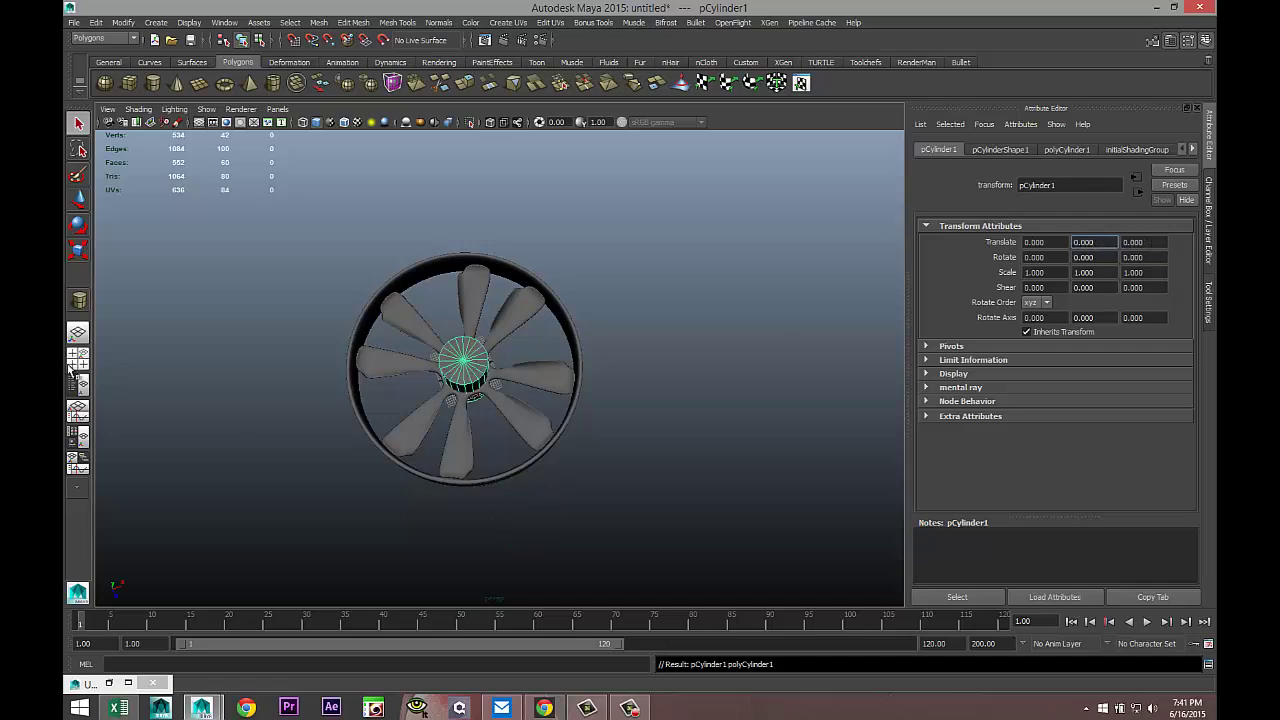
Scale the cylinder uniformly to about 0.94 to fit the hub and set its cap subdivisions to 3
key(space)
key(space)
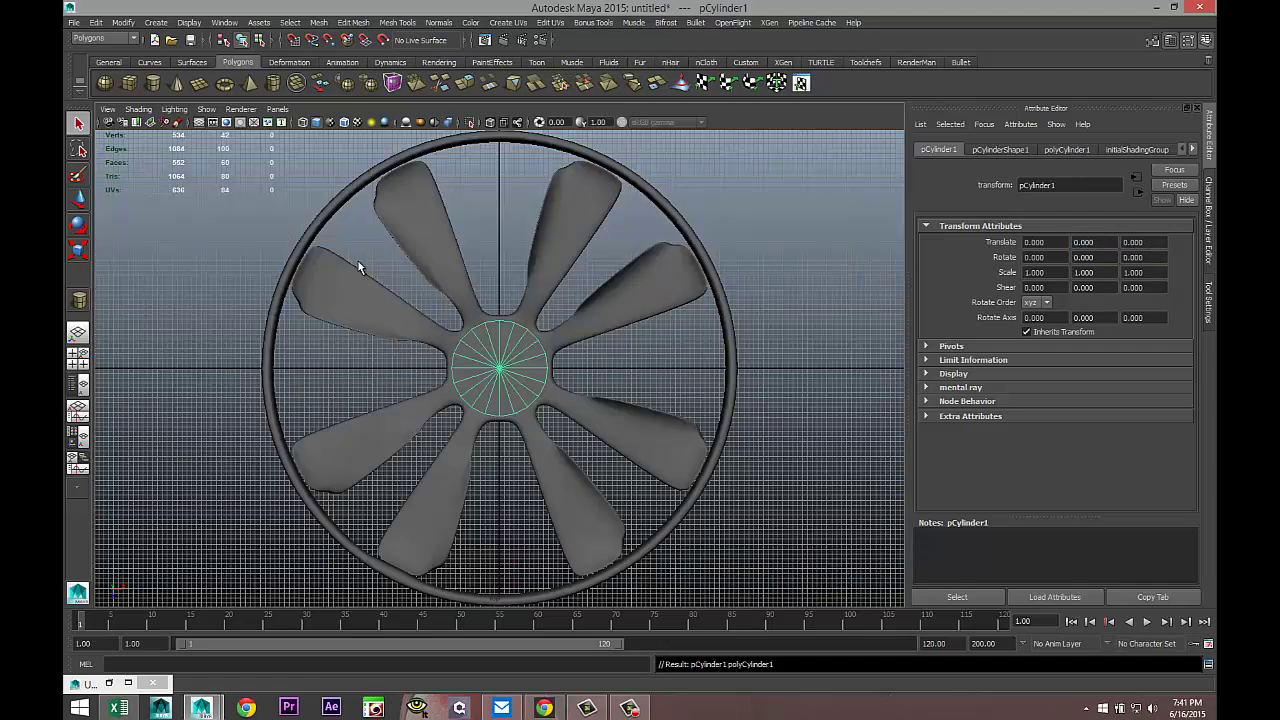
scroll(443, 289, up, 3)
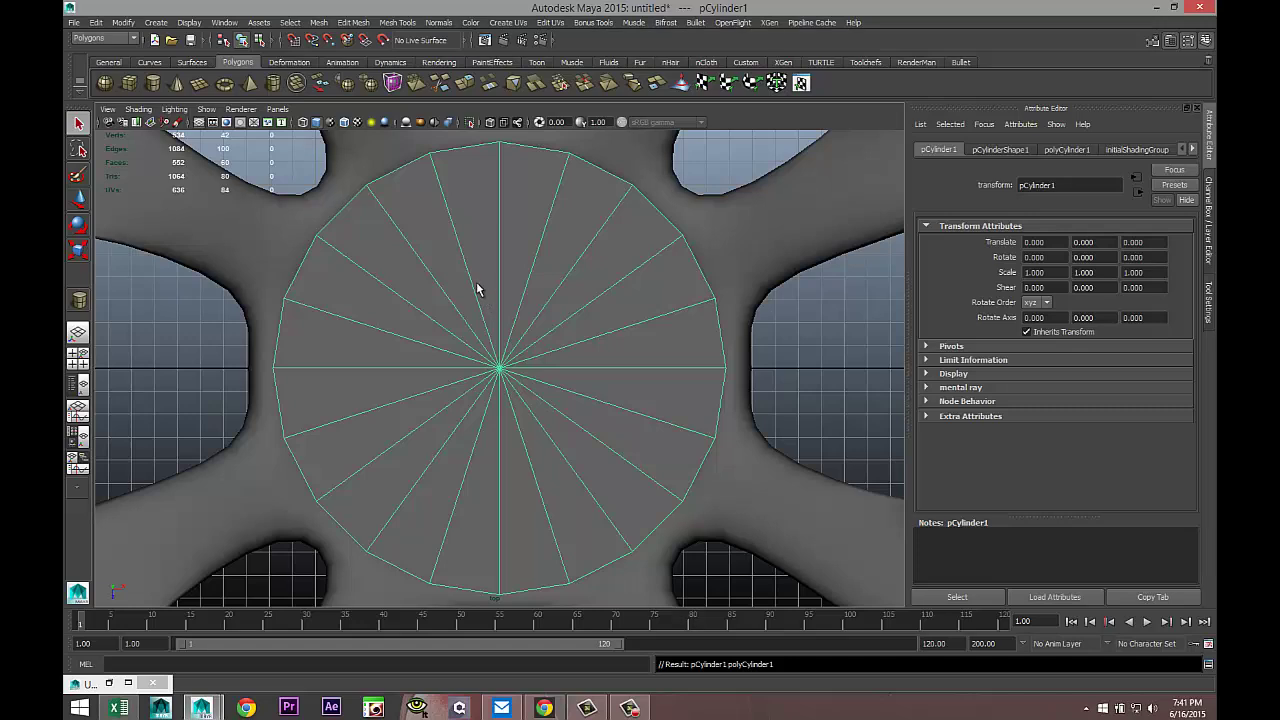
key(r)
drag(500, 370, 463, 380)
click(1067, 150)
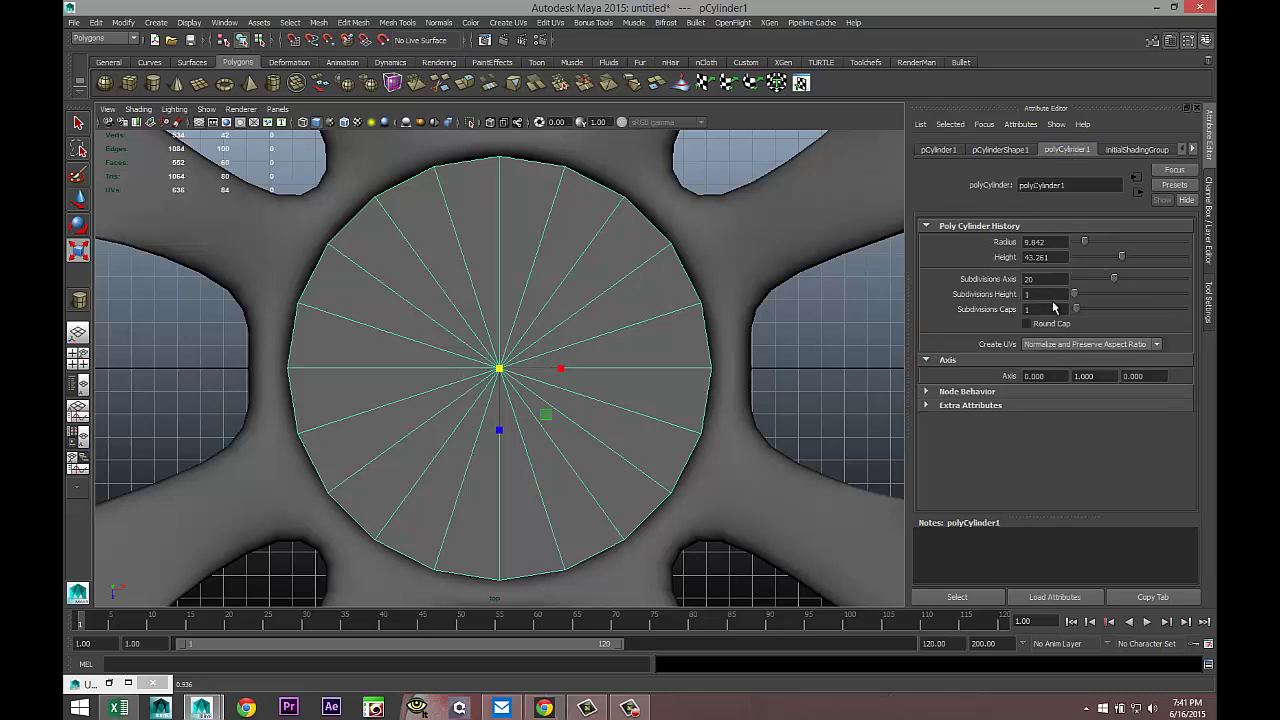
drag(1073, 316, 1081, 316)
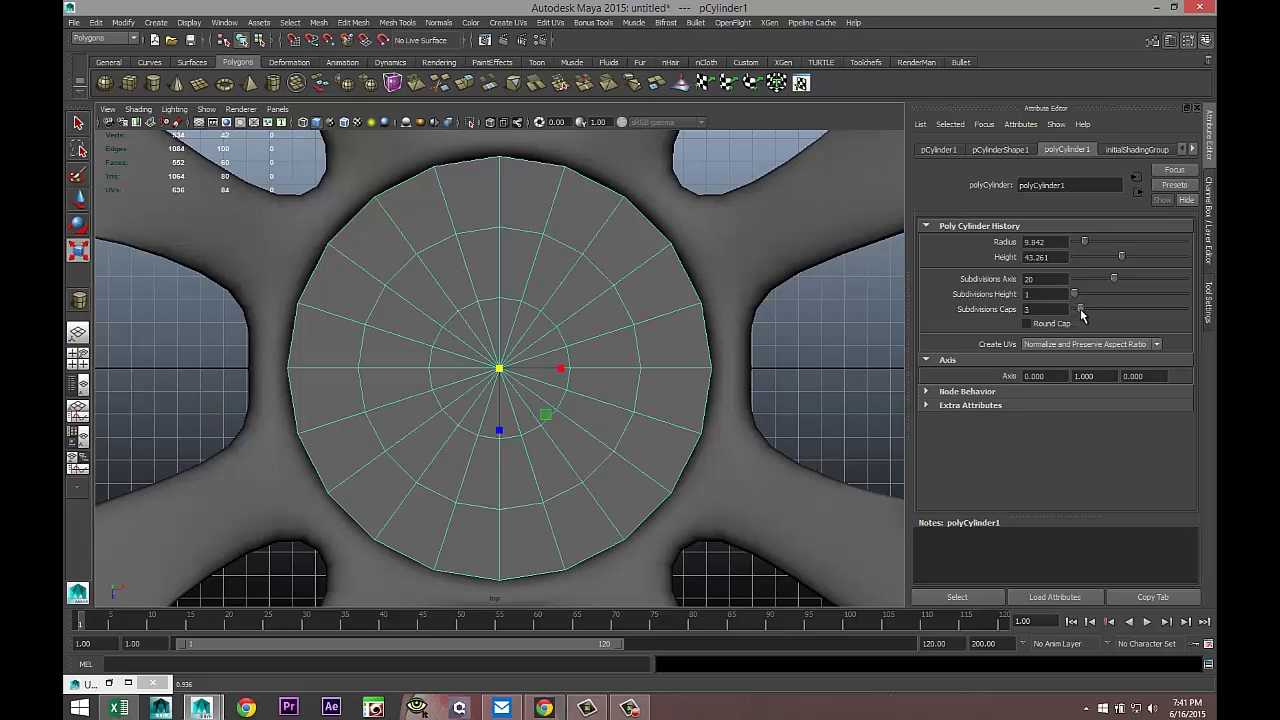
Shorten the cylinder along its height and move it straight up above the hub opening
click(78, 357)
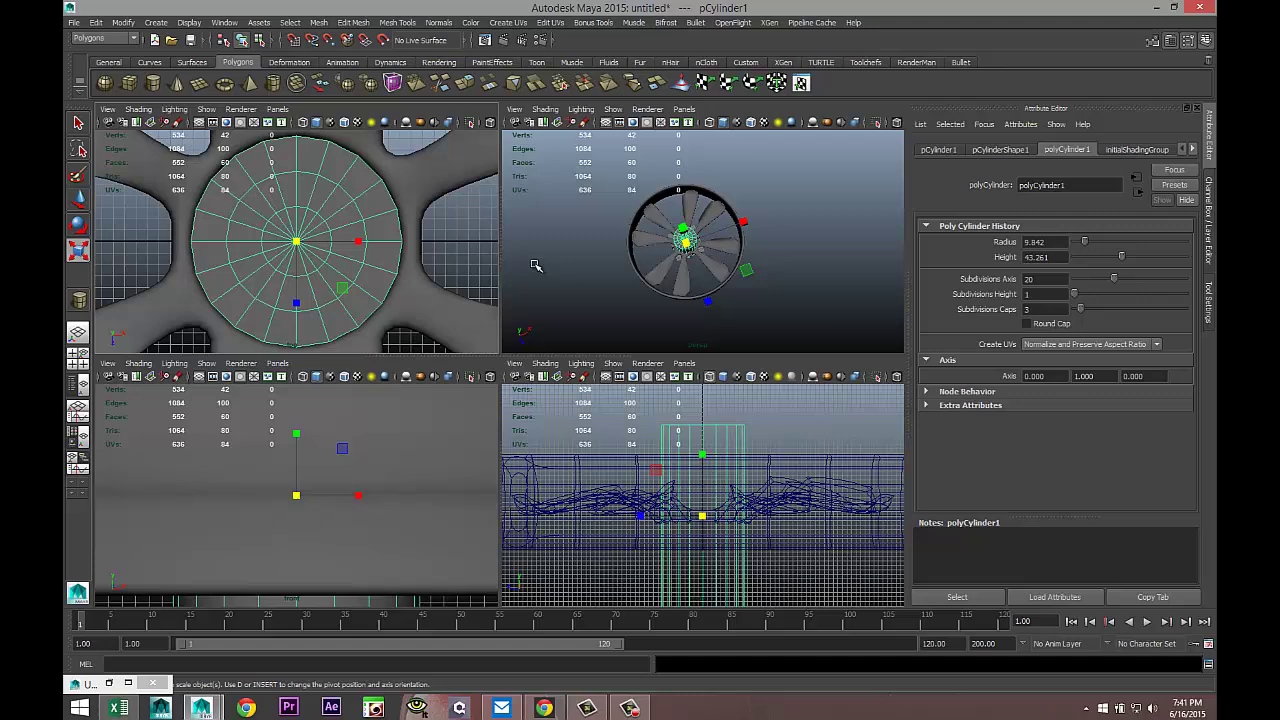
key(space)
key(f)
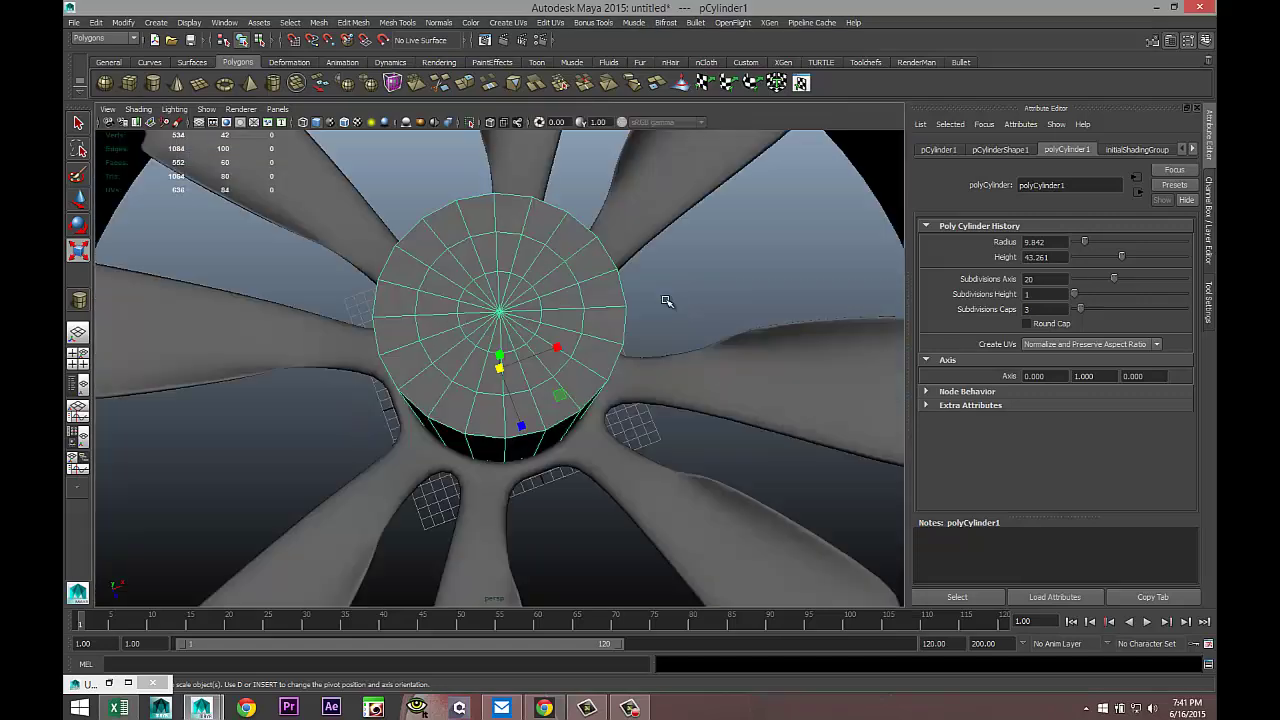
scroll(664, 300, down, 5)
alt+drag(632, 348, 655, 291)
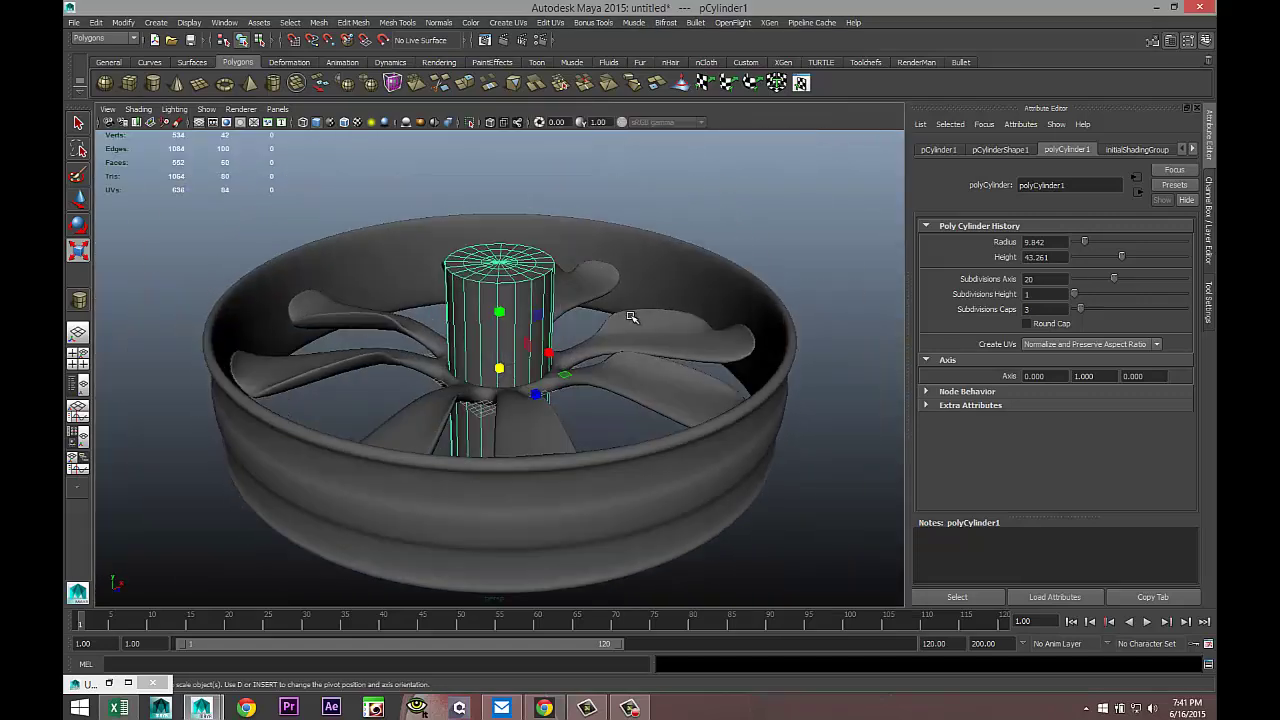
drag(499, 313, 501, 360)
key(w)
drag(501, 312, 525, 165)
Switch the cylinder to face selection and select all faces of its bottom cap
alt+drag(565, 382, 603, 297)
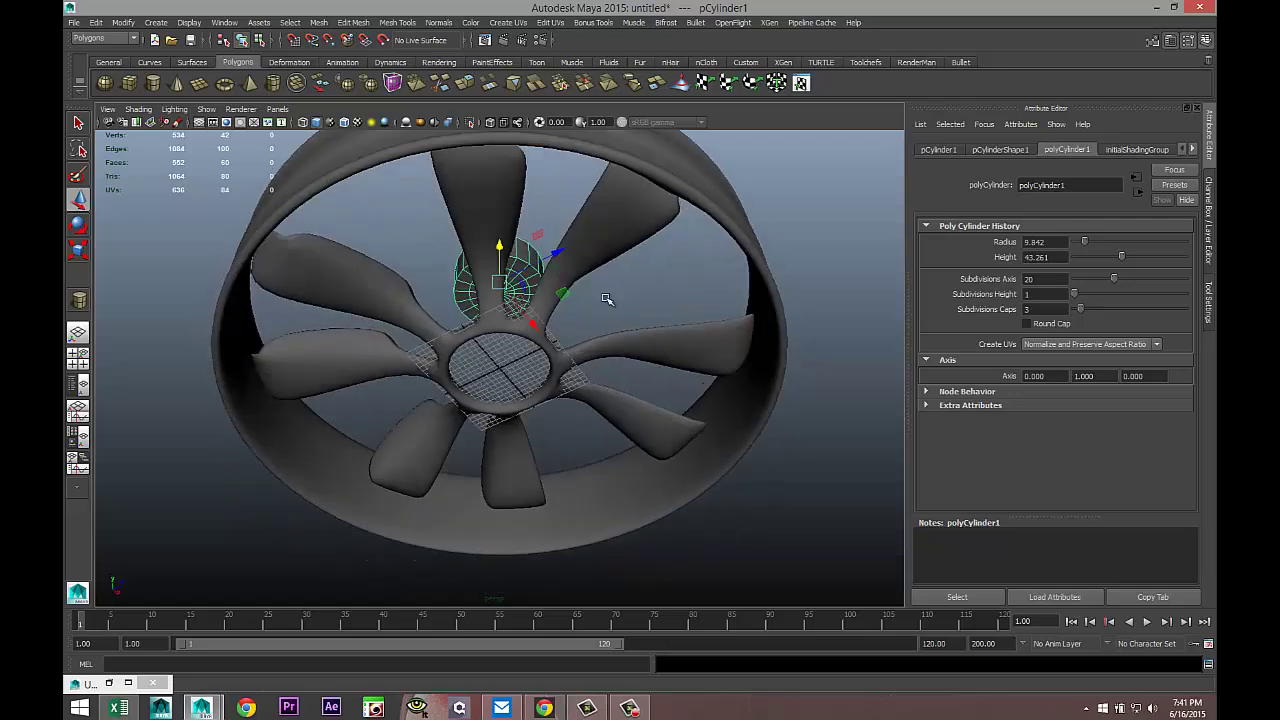
scroll(574, 358, up, 10)
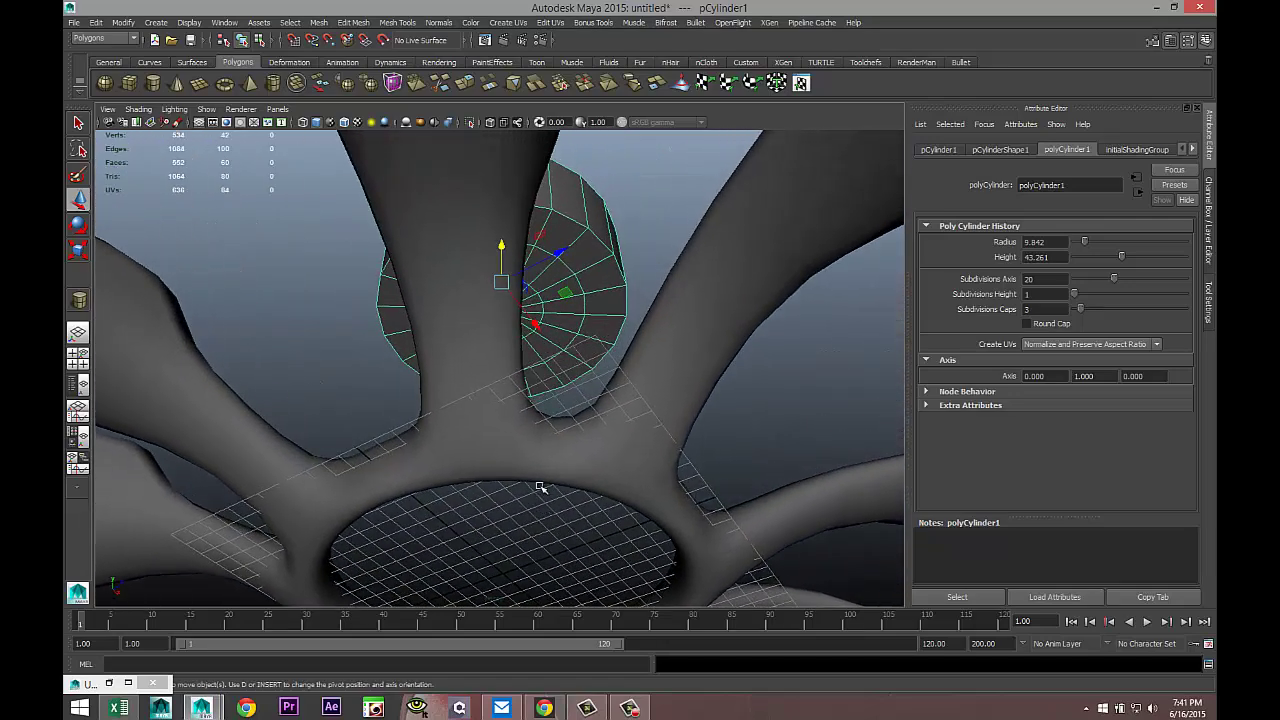
alt+drag(575, 326, 566, 303)
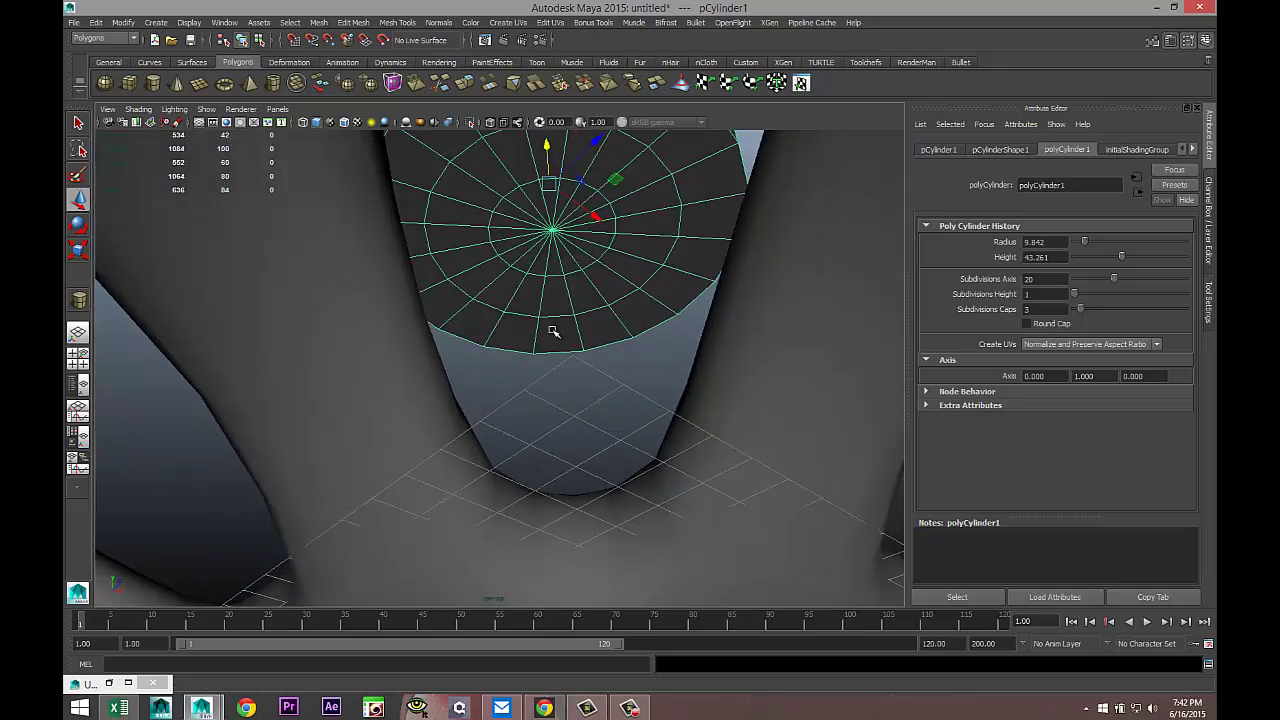
right_drag(704, 183, 748, 168)
double_click(700, 186)
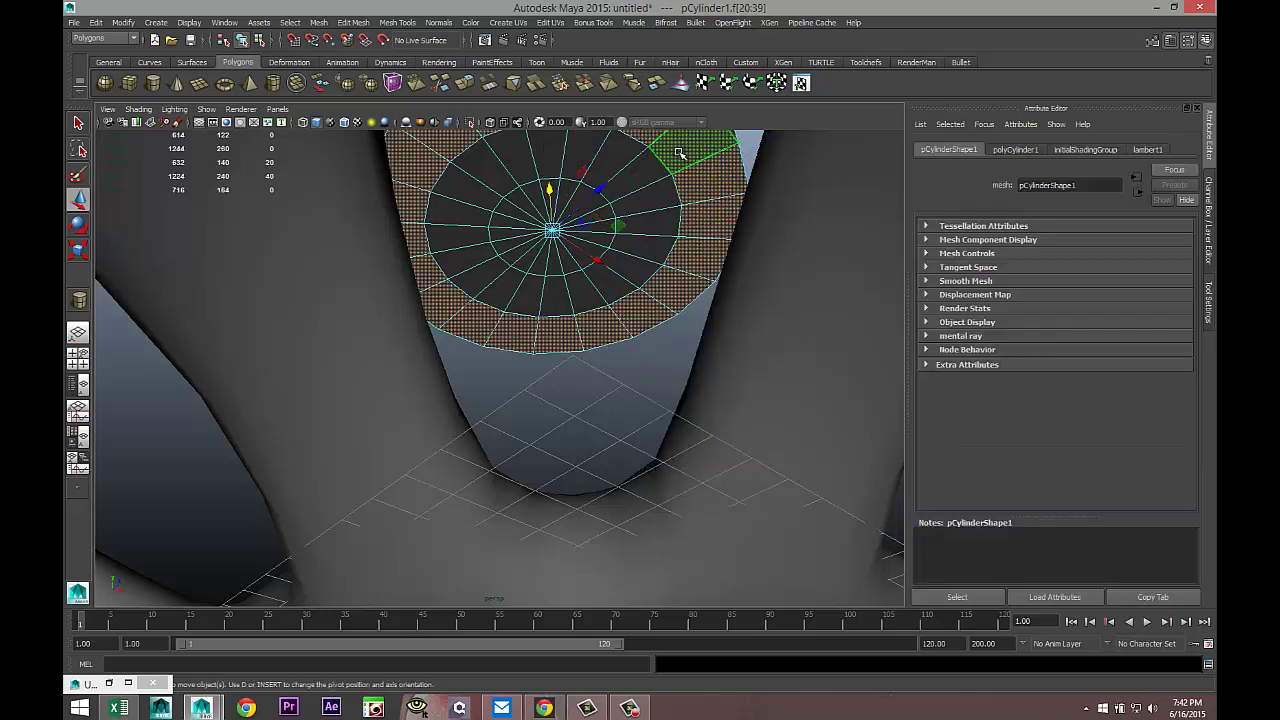
shift+double_click(648, 188)
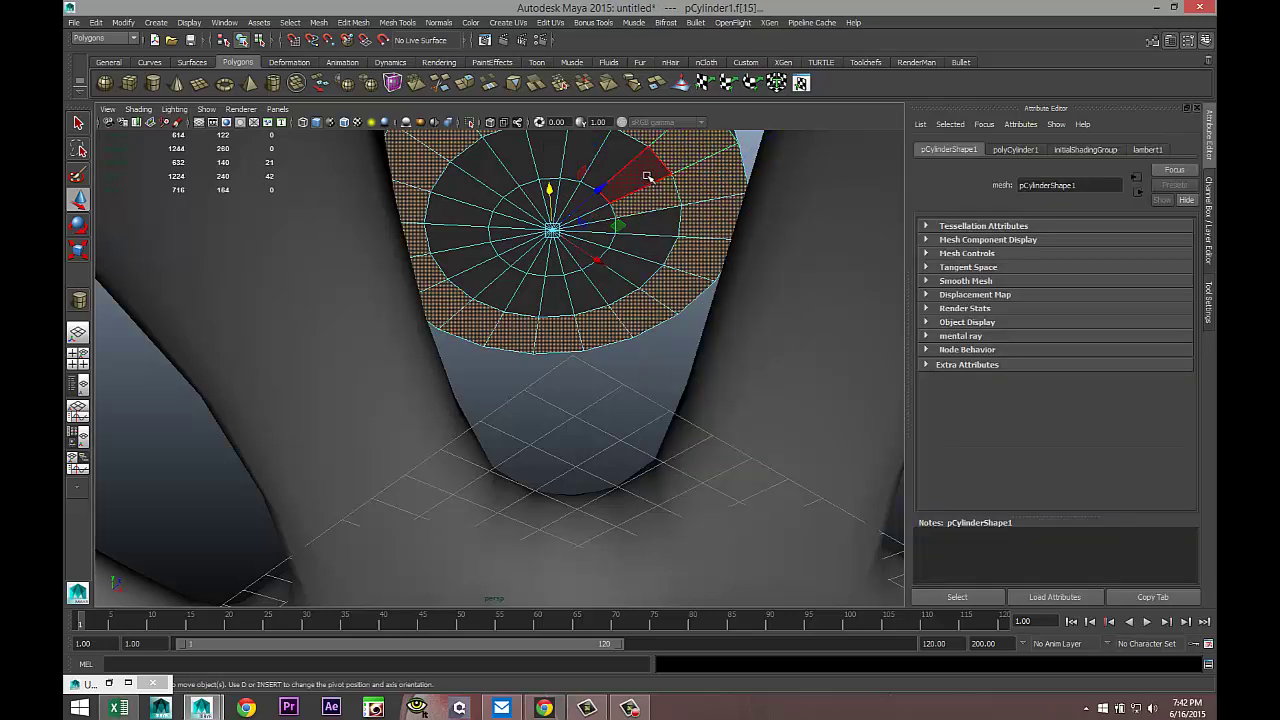
shift+click(603, 216)
shift+click(597, 207)
shift+click(599, 226)
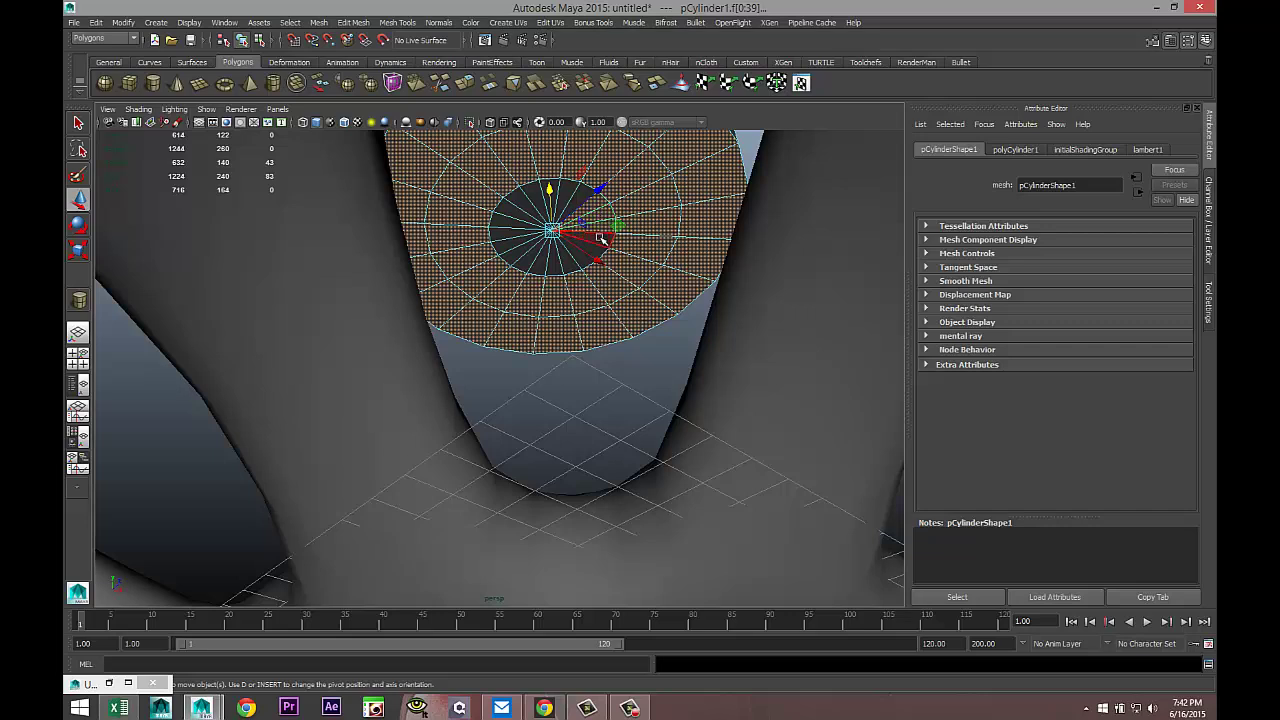
drag(578, 259, 699, 320)
shift+click(569, 214)
scroll(606, 241, down, 3)
scroll(598, 267, down, 4)
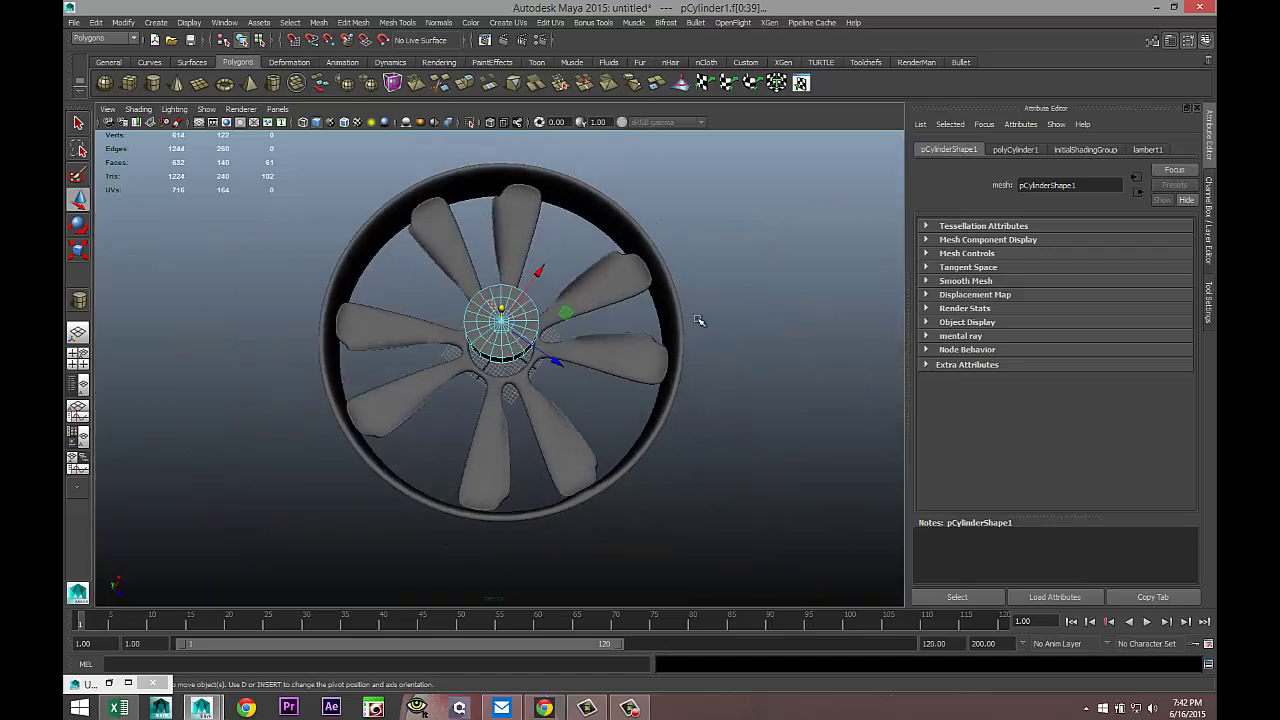
click(699, 320)
scroll(677, 297, up, 6)
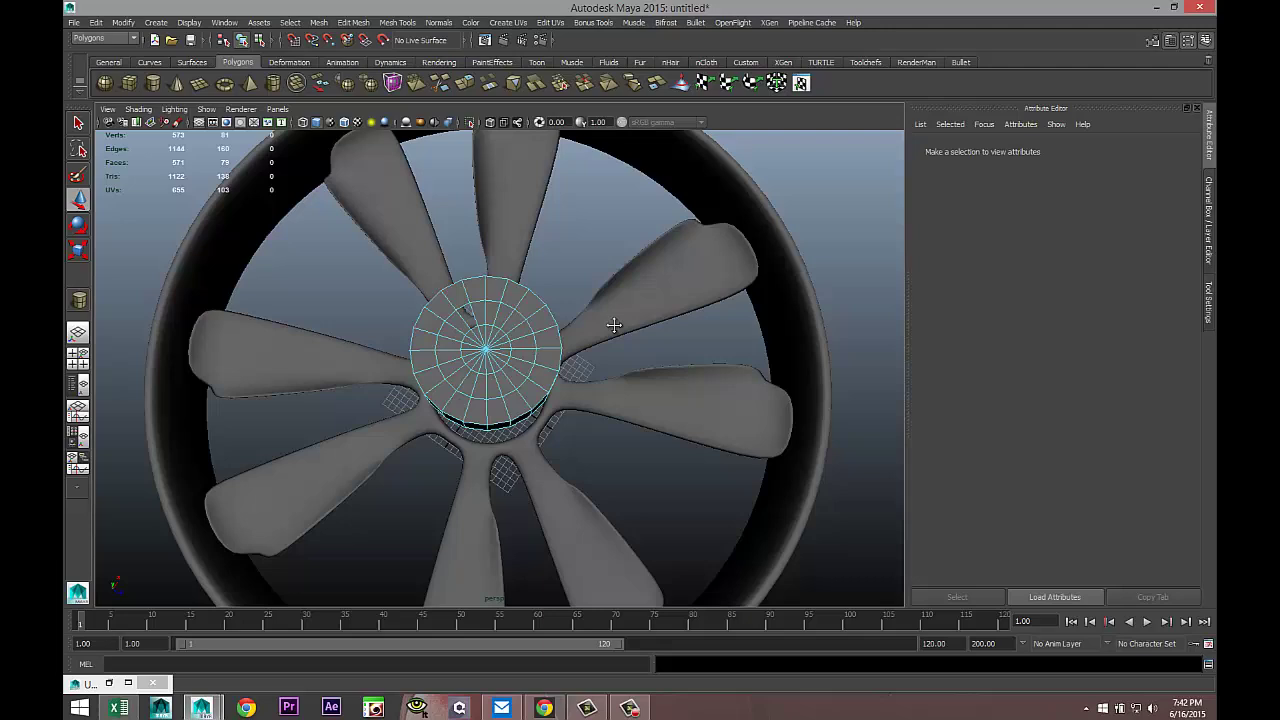
key(ctrl+z)
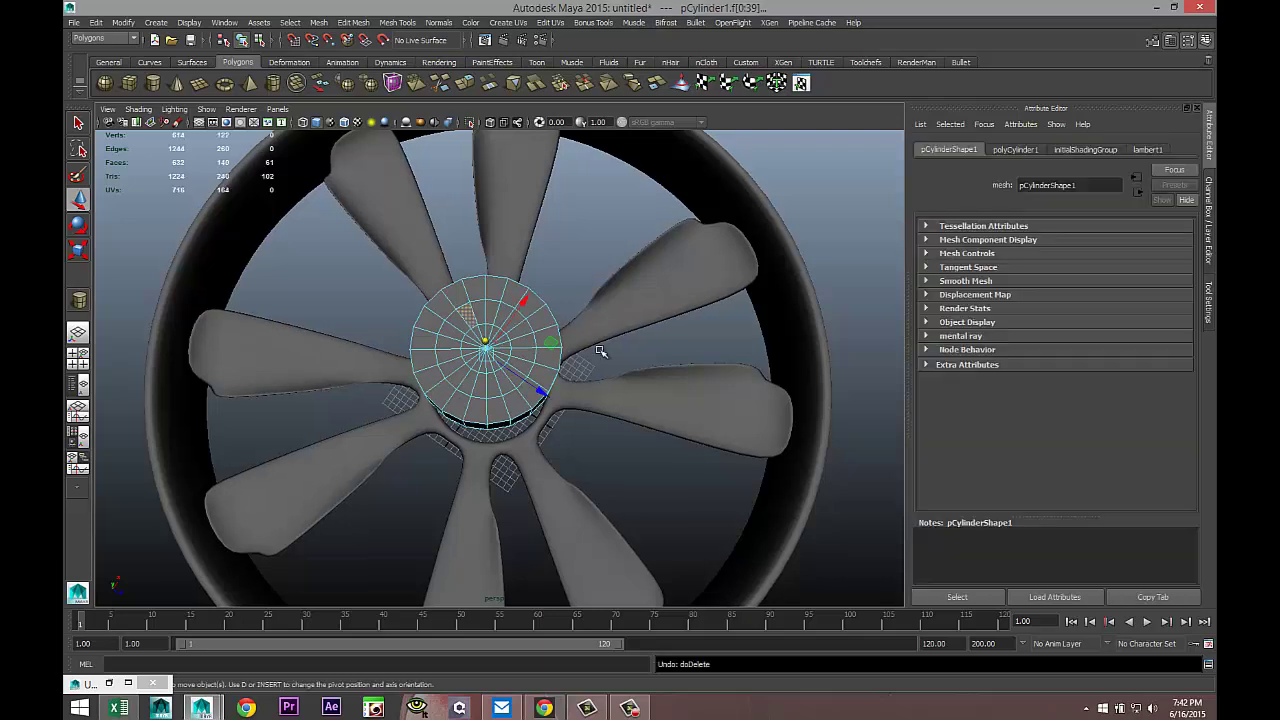
Deselect the stray face on the cylinder's top cap and delete the selected bottom cap faces
ctrl+click(458, 320)
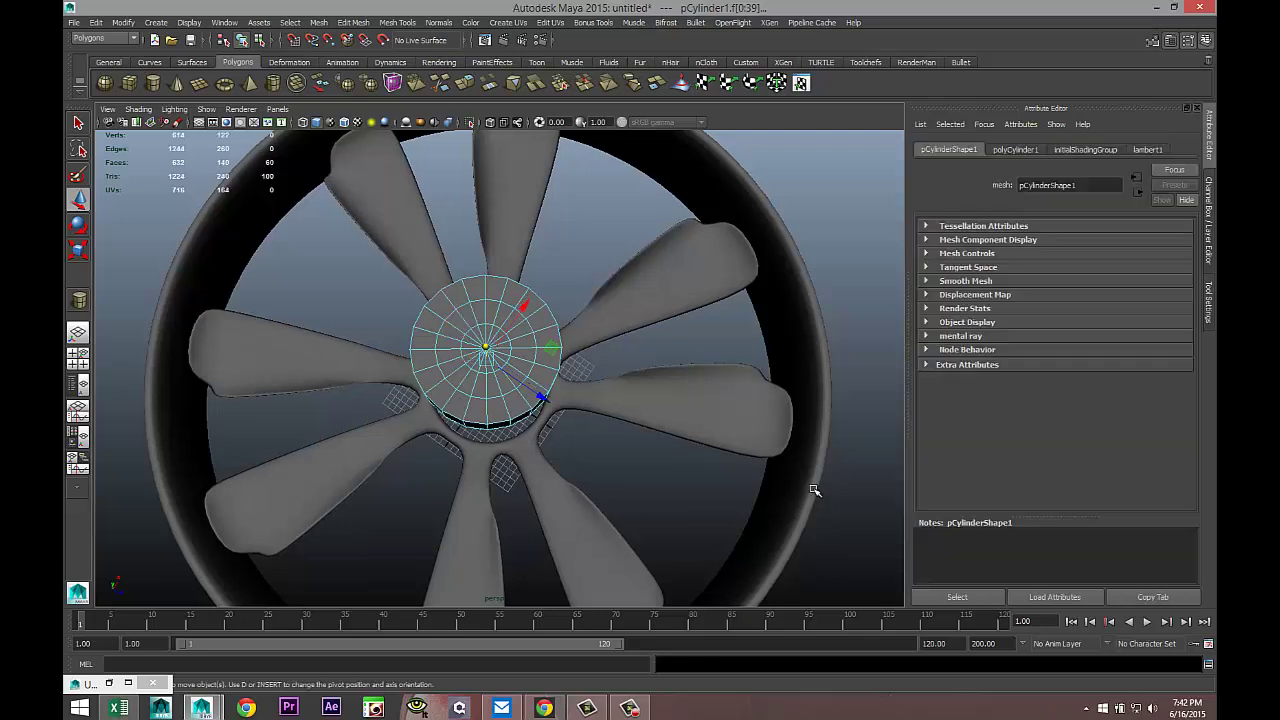
key(Delete)
Select the middle ring of faces on the cylinder's top cap
alt+drag(665, 326, 587, 455)
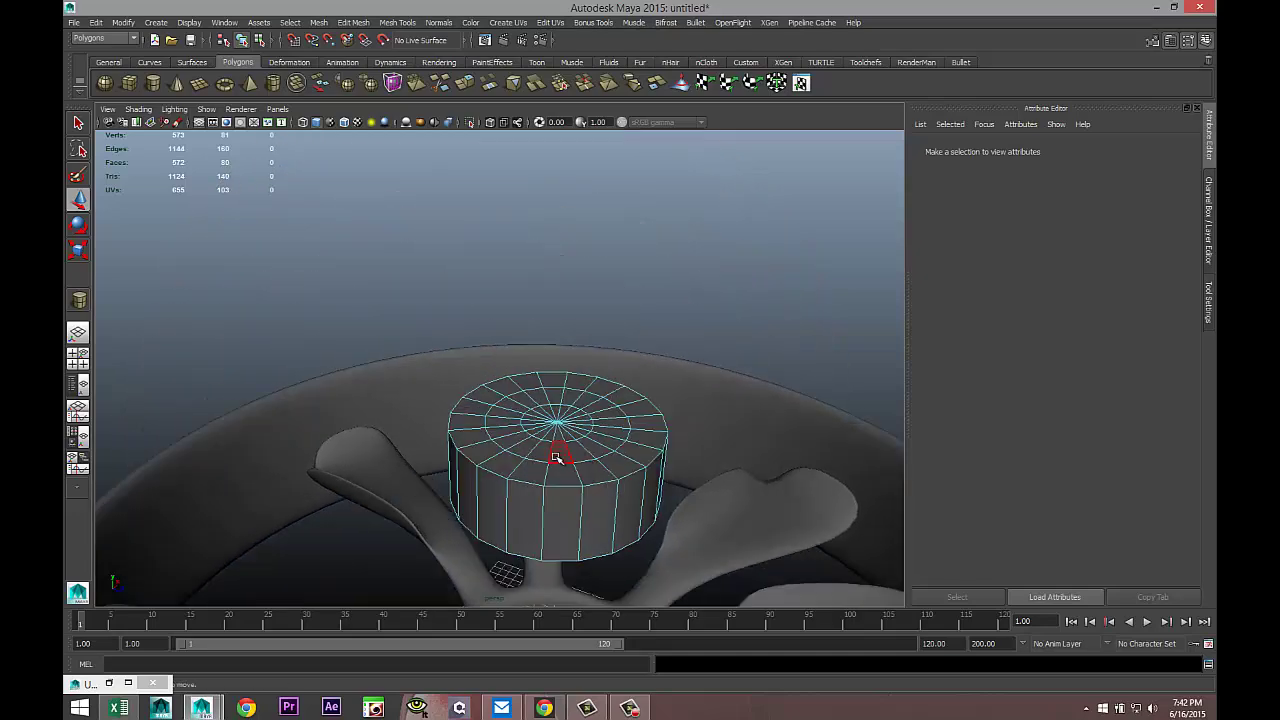
click(556, 457)
shift+double_click(539, 451)
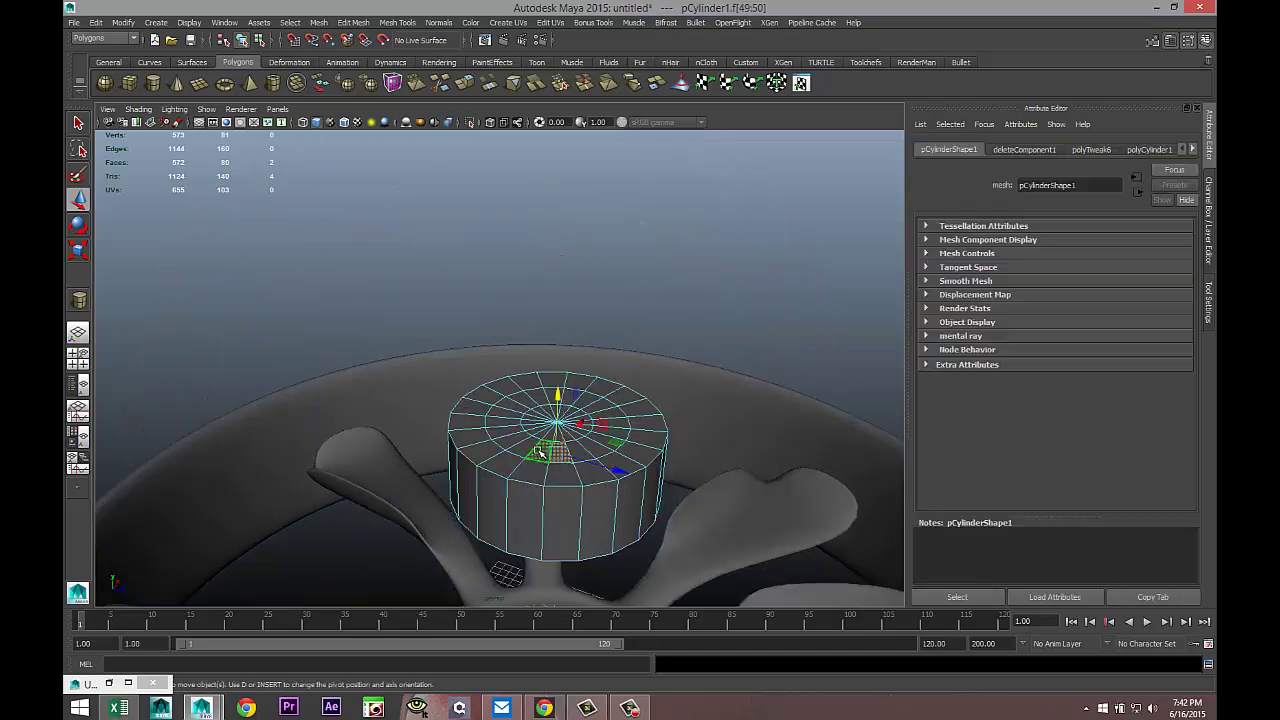
Add all the central triangular faces of the top cap to the selected middle ring
scroll(604, 496, up, 3)
shift+click(595, 485)
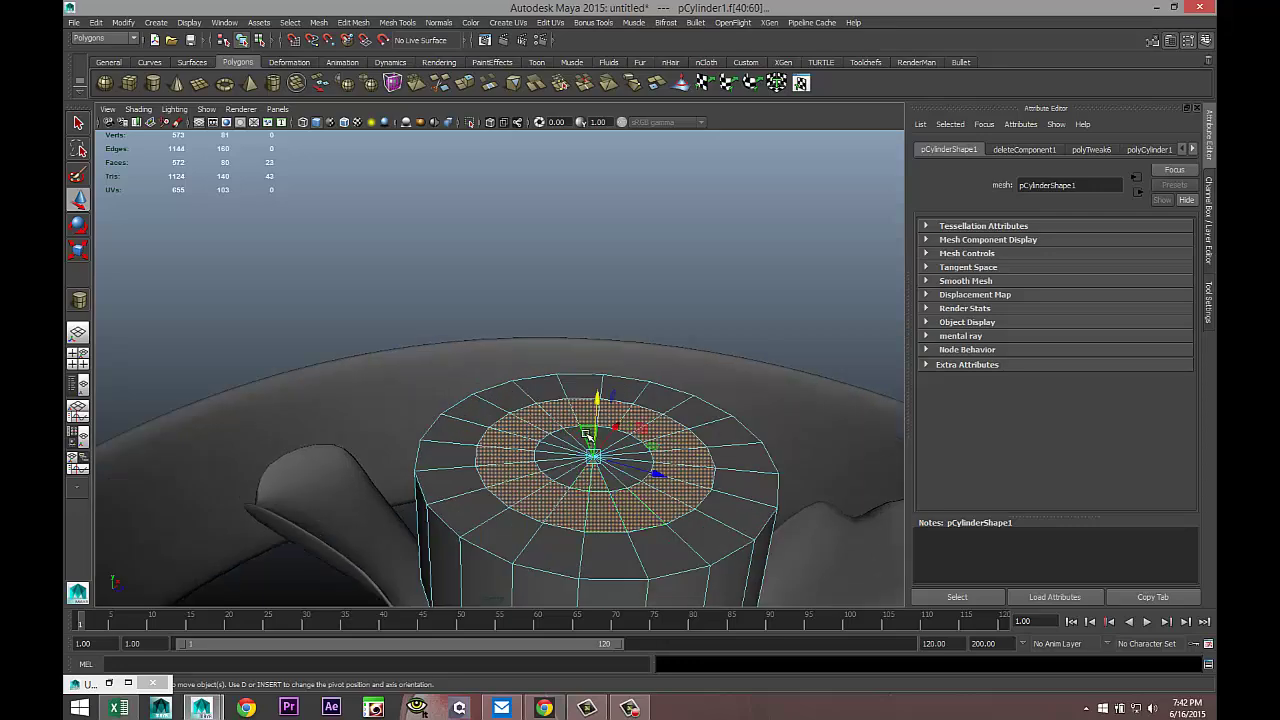
shift+double_click(586, 434)
key(ctrl+z)
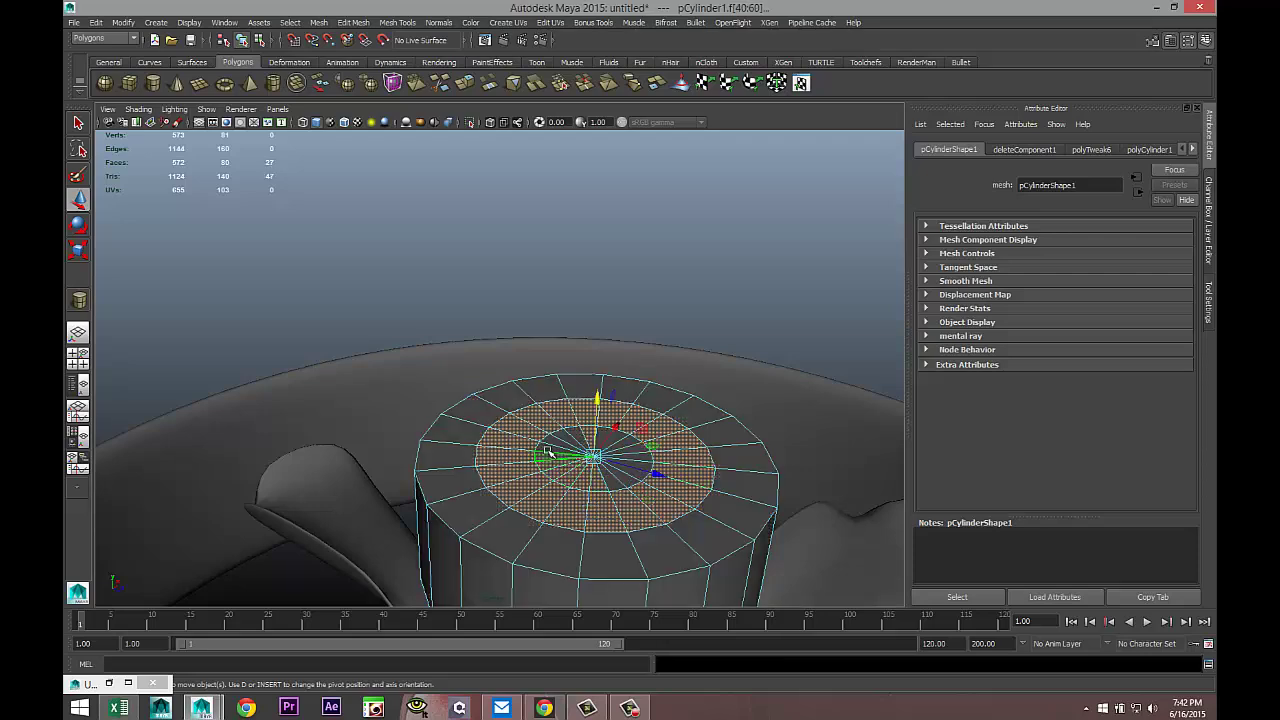
shift+click(575, 433)
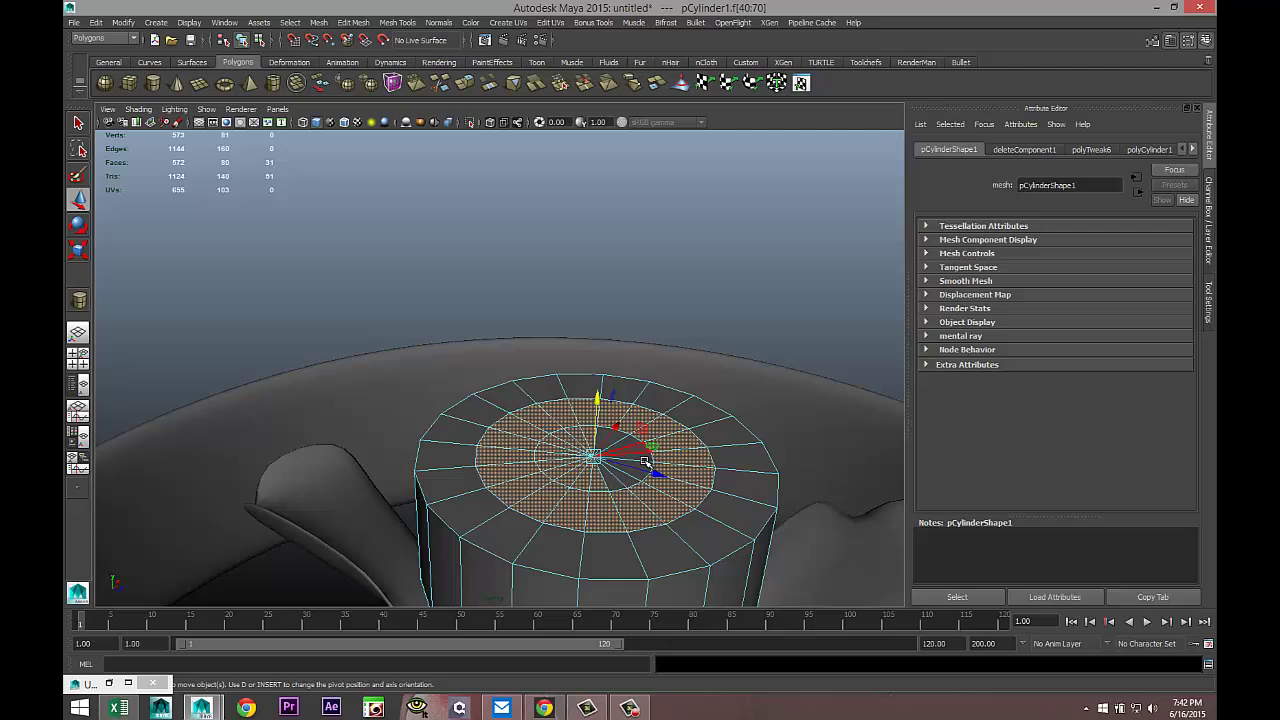
shift+click(646, 457)
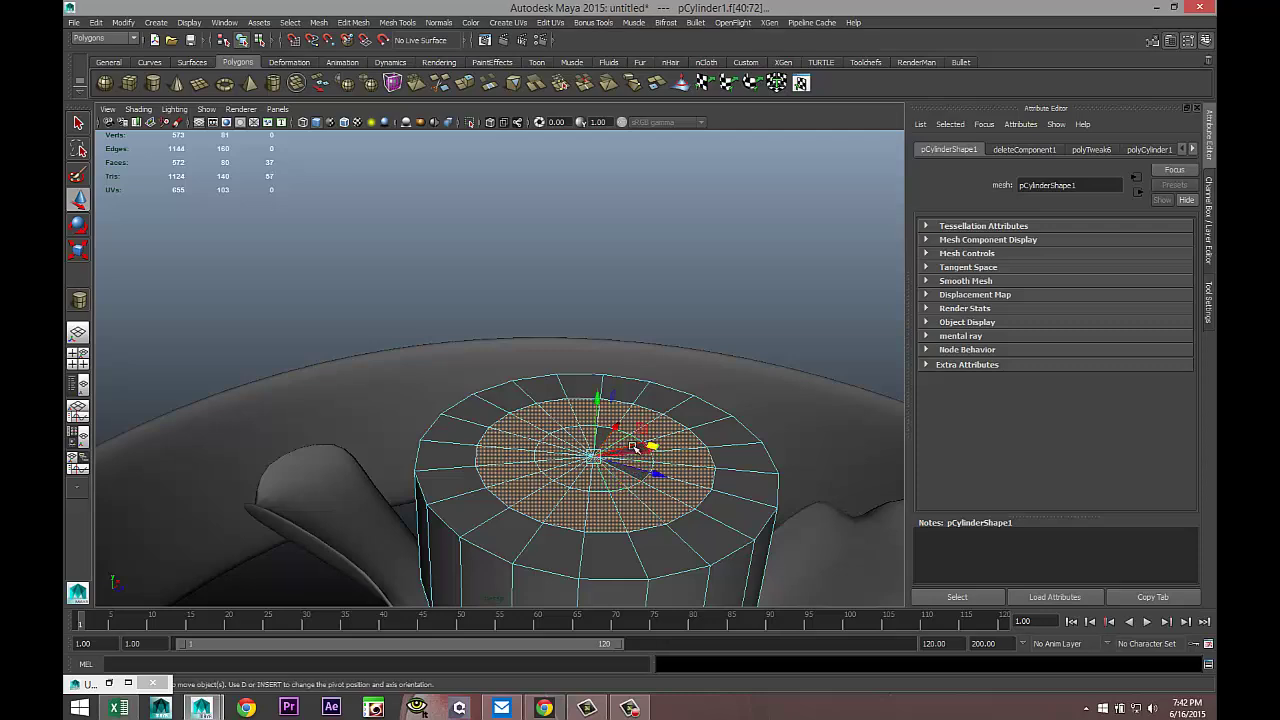
shift+click(634, 477)
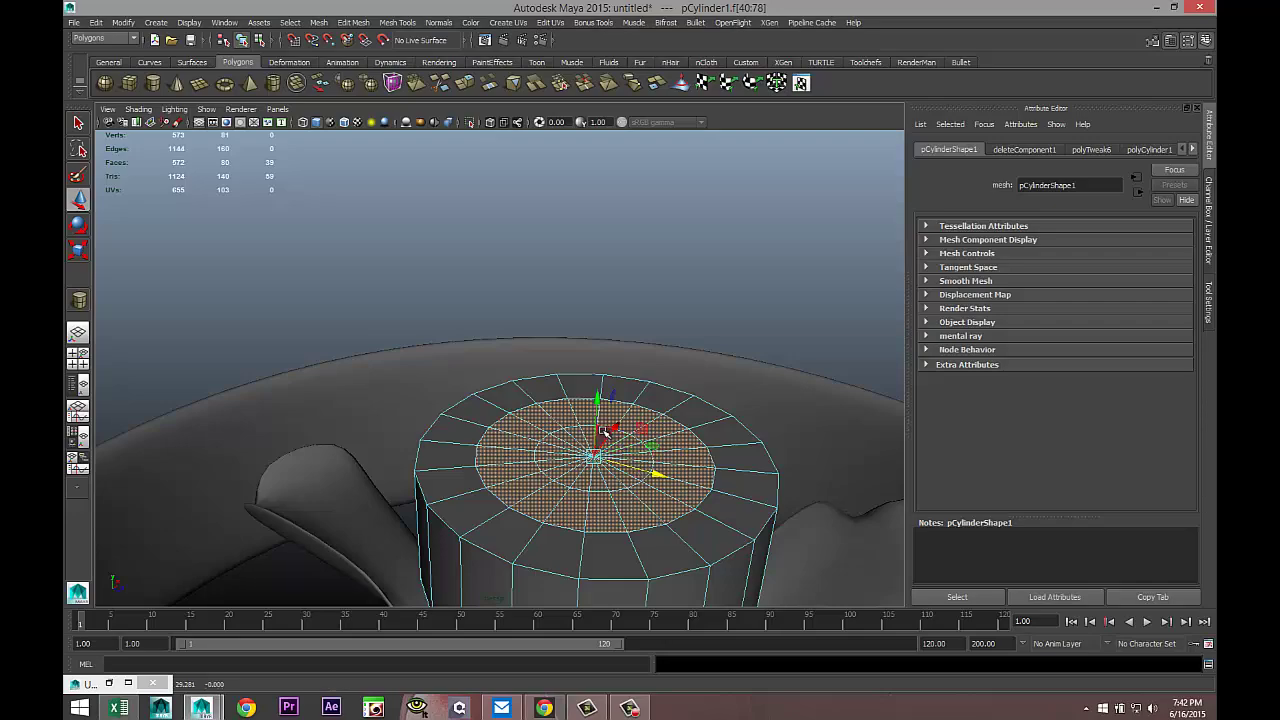
shift+click(604, 432)
Extrude the selected inner cap faces and raise them slightly to form a step
alt+drag(604, 432, 557, 443)
click(353, 22)
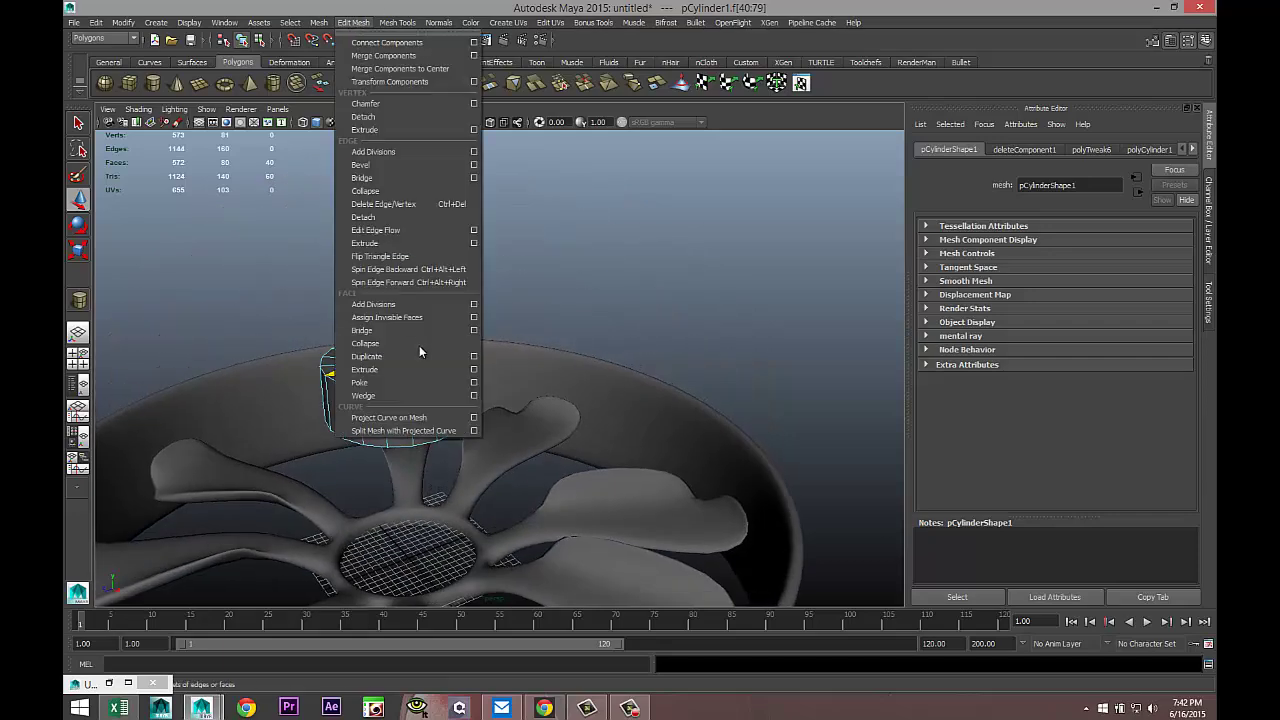
click(400, 369)
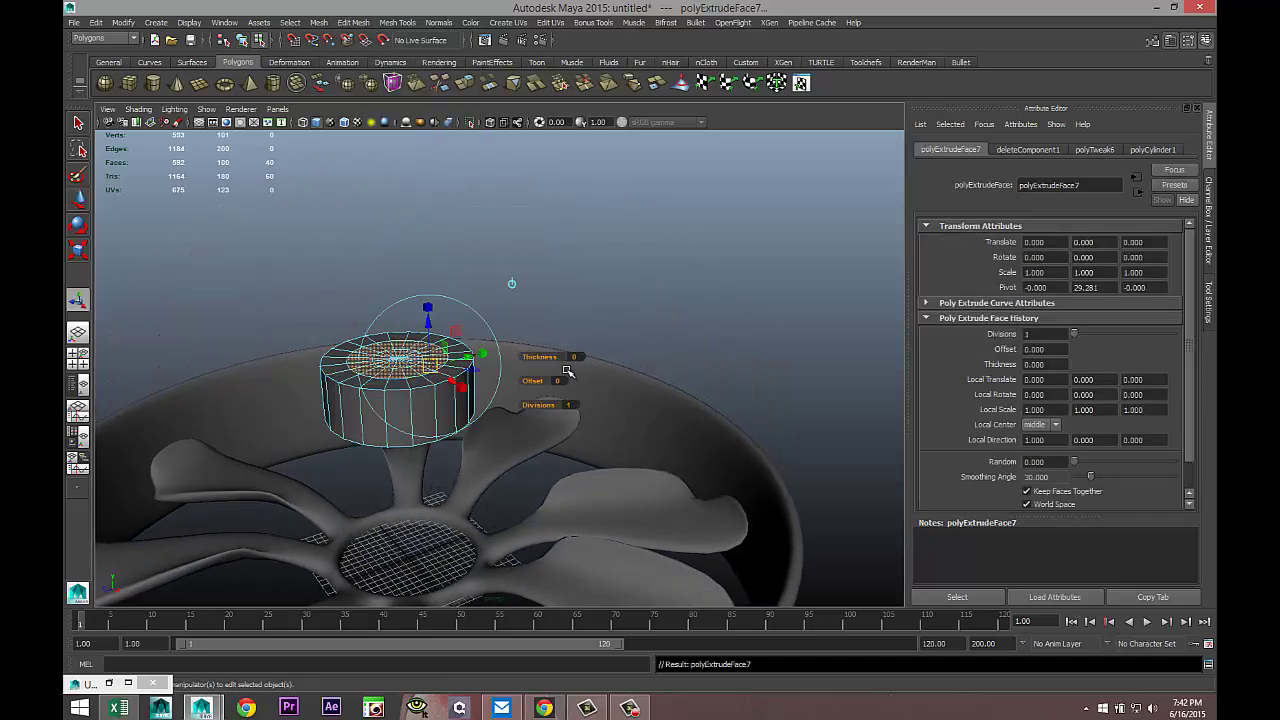
key(w)
drag(393, 295, 398, 282)
Select all 20 central triangular faces on top of the raised step
scroll(492, 425, up, 4)
alt+middle_drag(491, 426, 734, 454)
scroll(733, 453, up, 2)
click(608, 383)
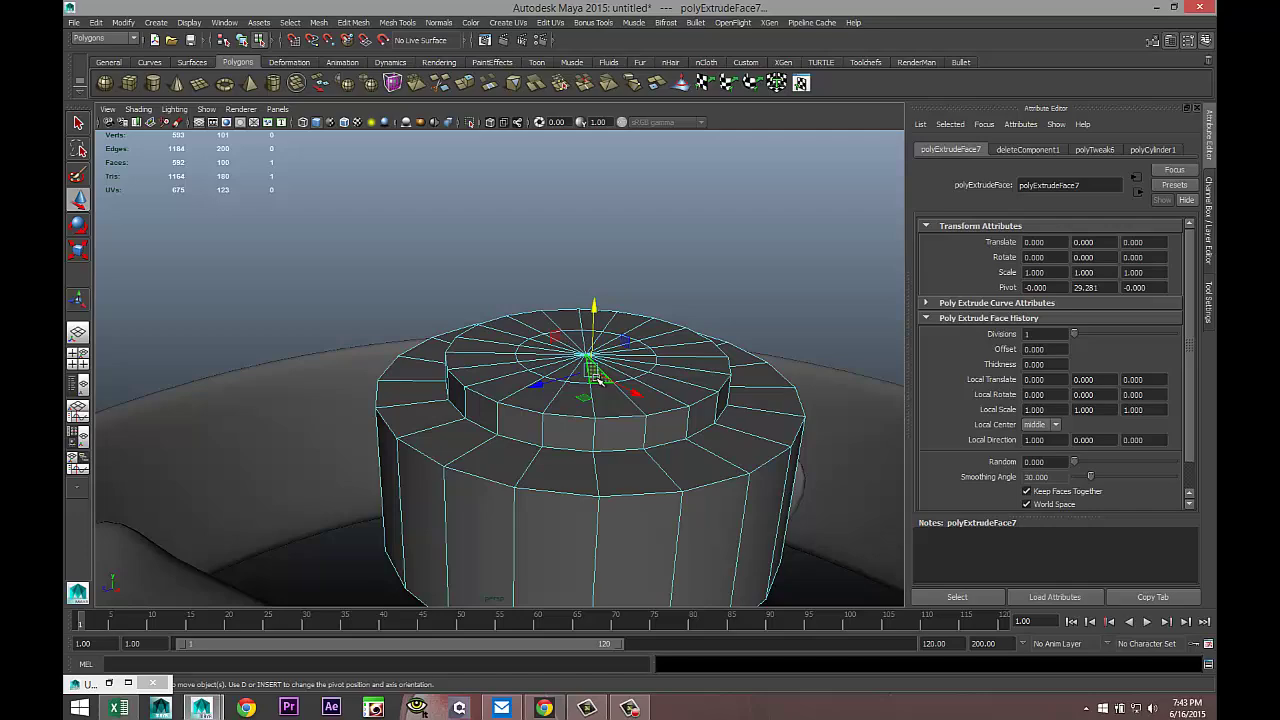
alt+drag(700, 392, 597, 343)
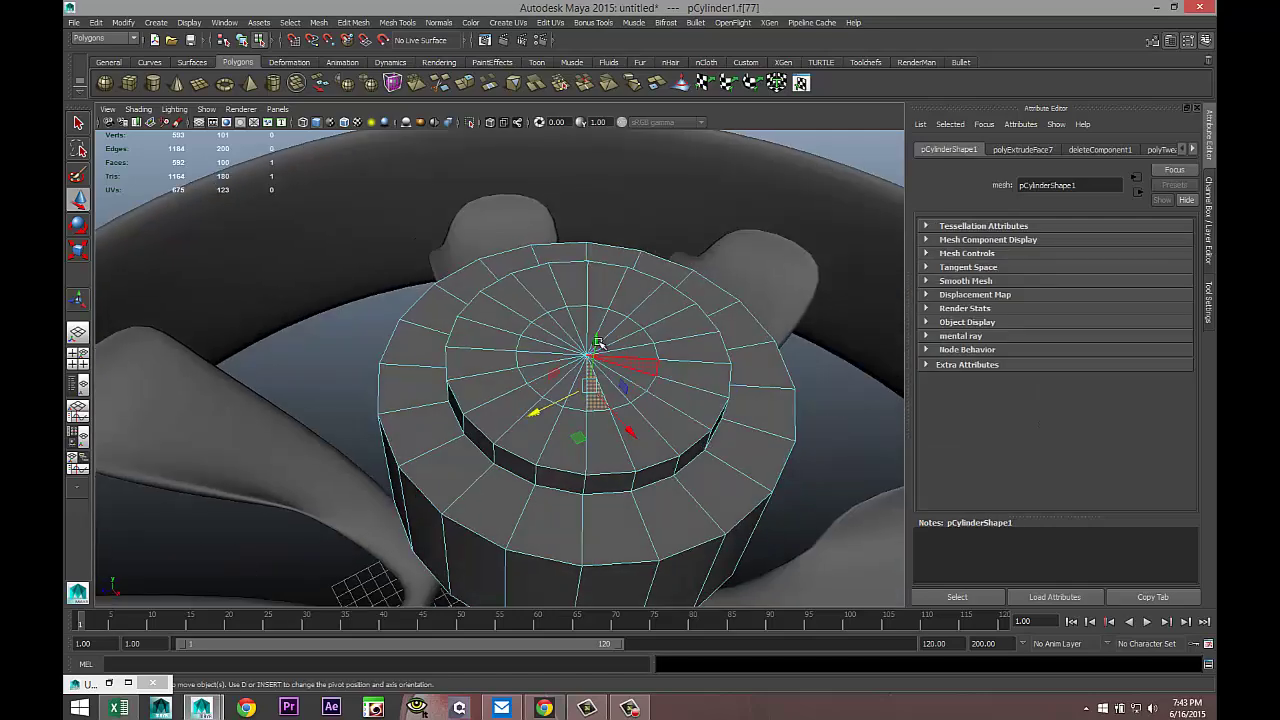
double_click(597, 319)
key(ctrl+z)
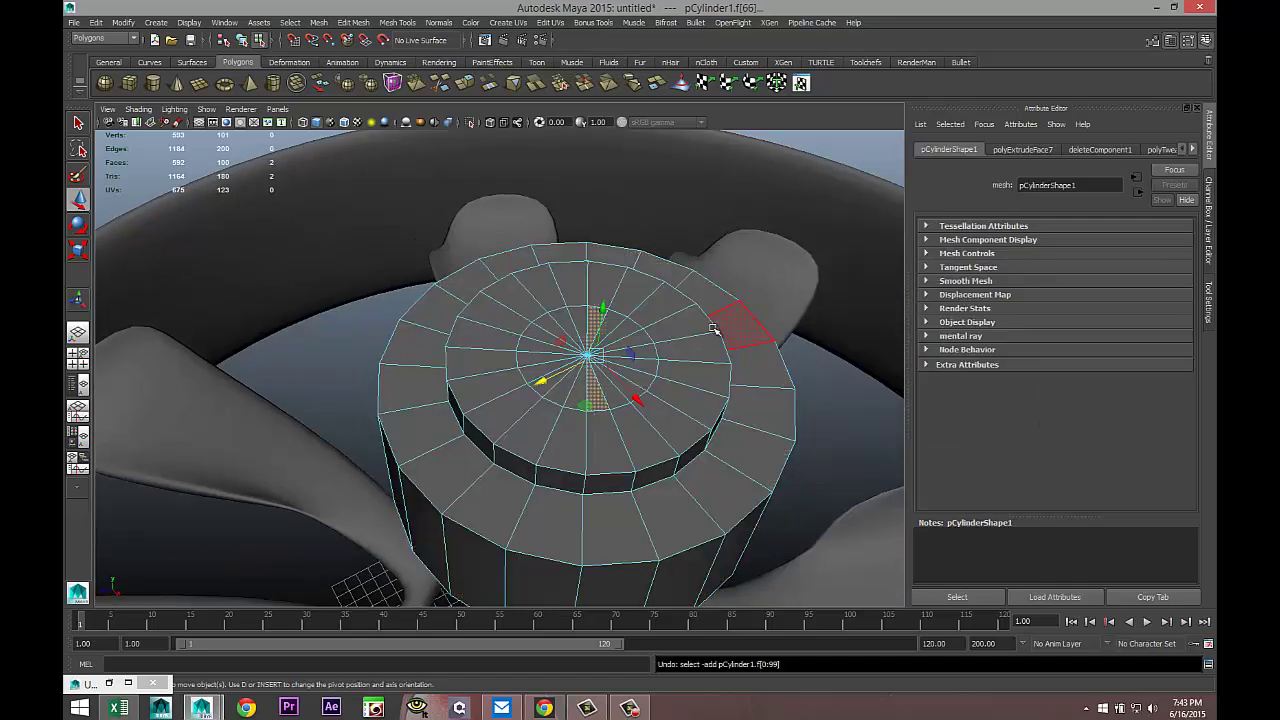
shift+click(575, 317)
shift+click(557, 320)
shift+click(543, 325)
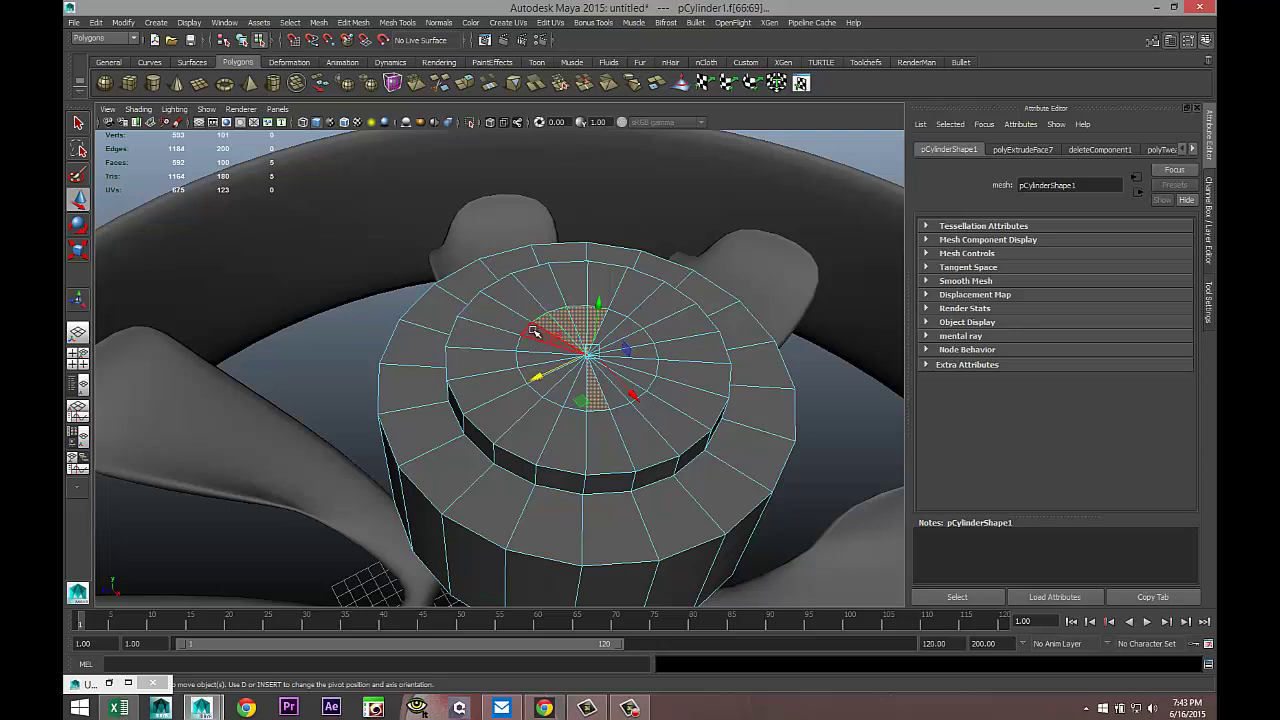
mouse_move(528, 342)
shift+mouse_down()
mouse_move(547, 385)
mouse_move(607, 402)
mouse_move(650, 370)
mouse_move(648, 344)
shift+mouse_up()
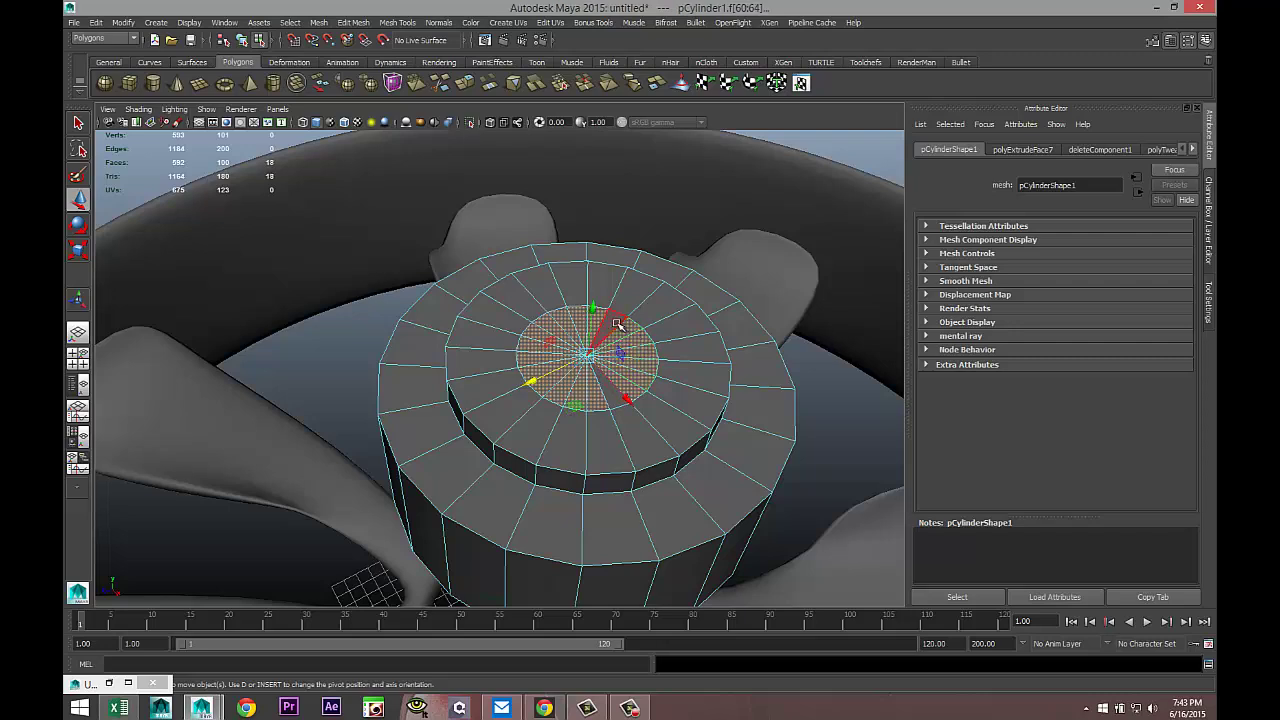
shift+drag(609, 393, 694, 421)
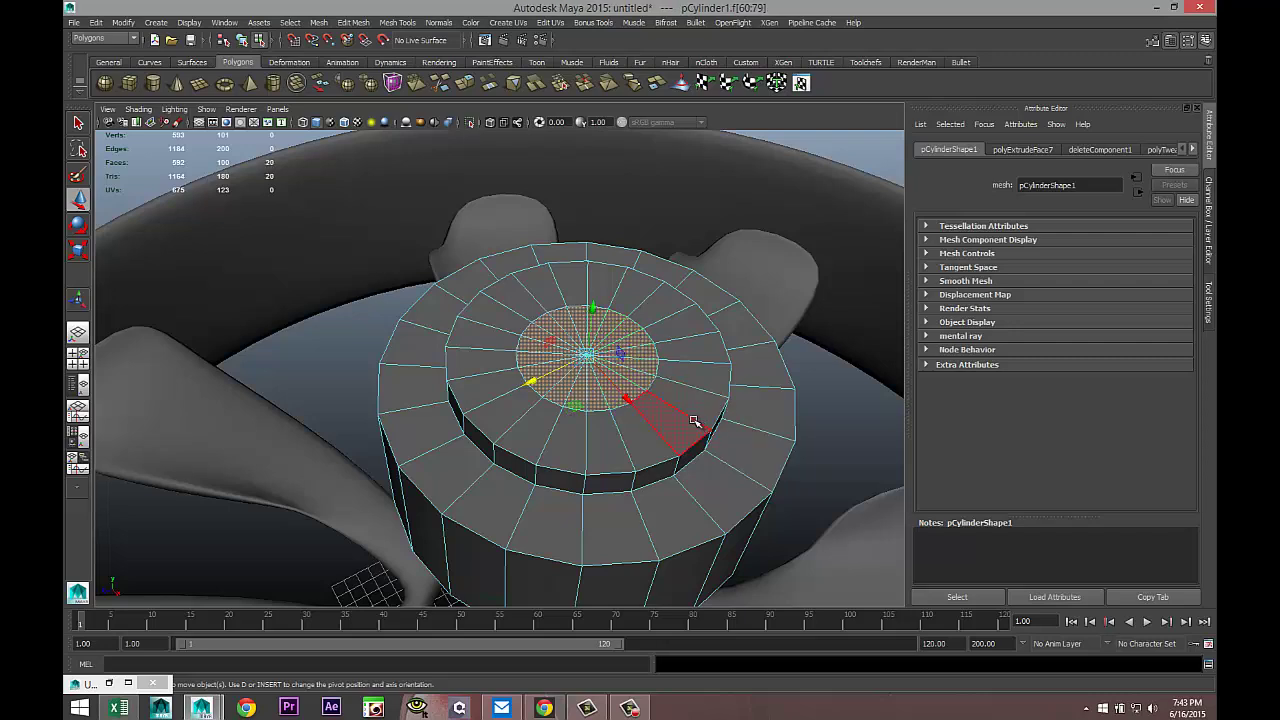
Extrude the central faces slightly upward and scale them inward to taper the topmost tier
key(ctrl+e)
drag(593, 308, 593, 290)
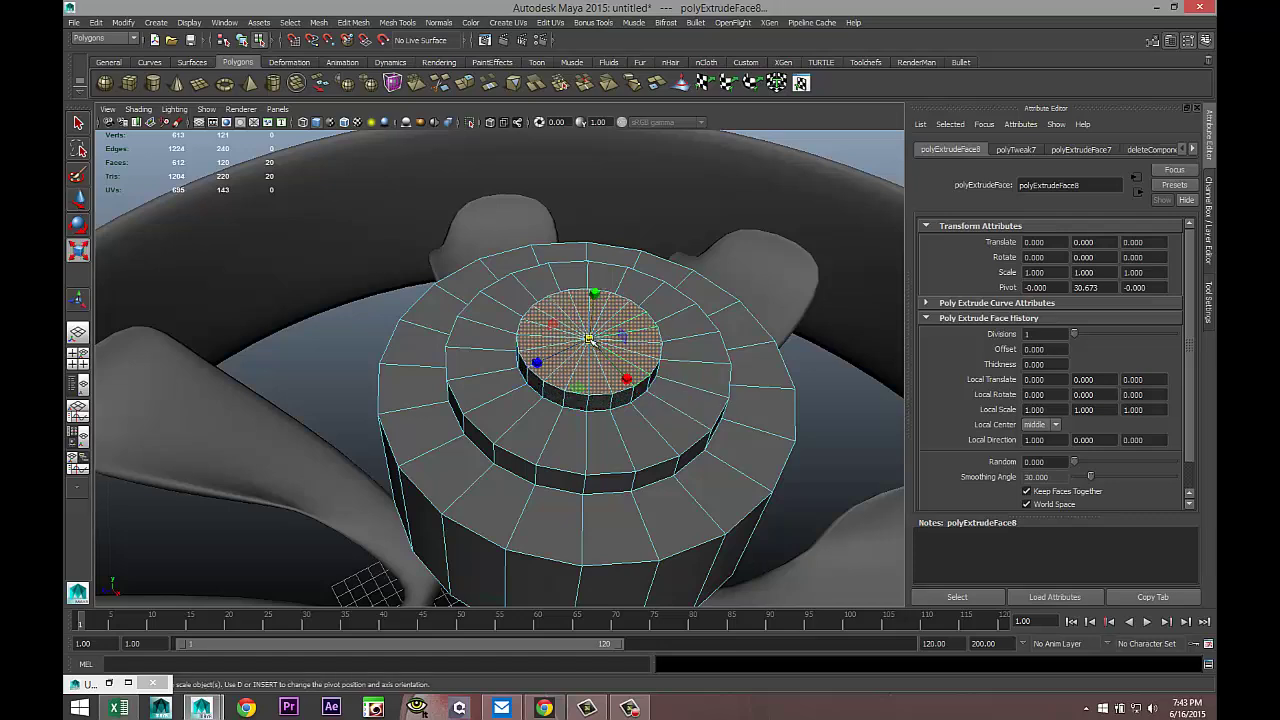
drag(590, 340, 654, 426)
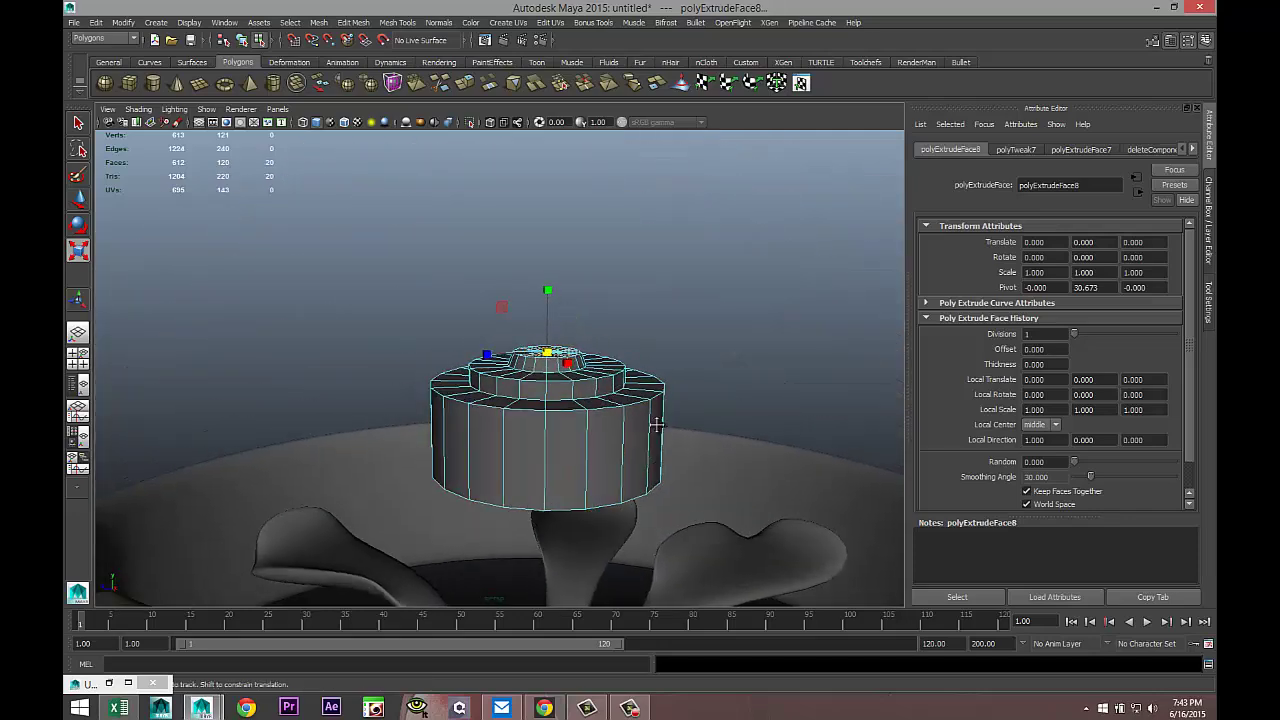
Return the cap to object selection and set its Translate Y to 0 so it sits in the hub
alt+middle_drag(654, 420, 655, 374)
right_drag(591, 380, 640, 365)
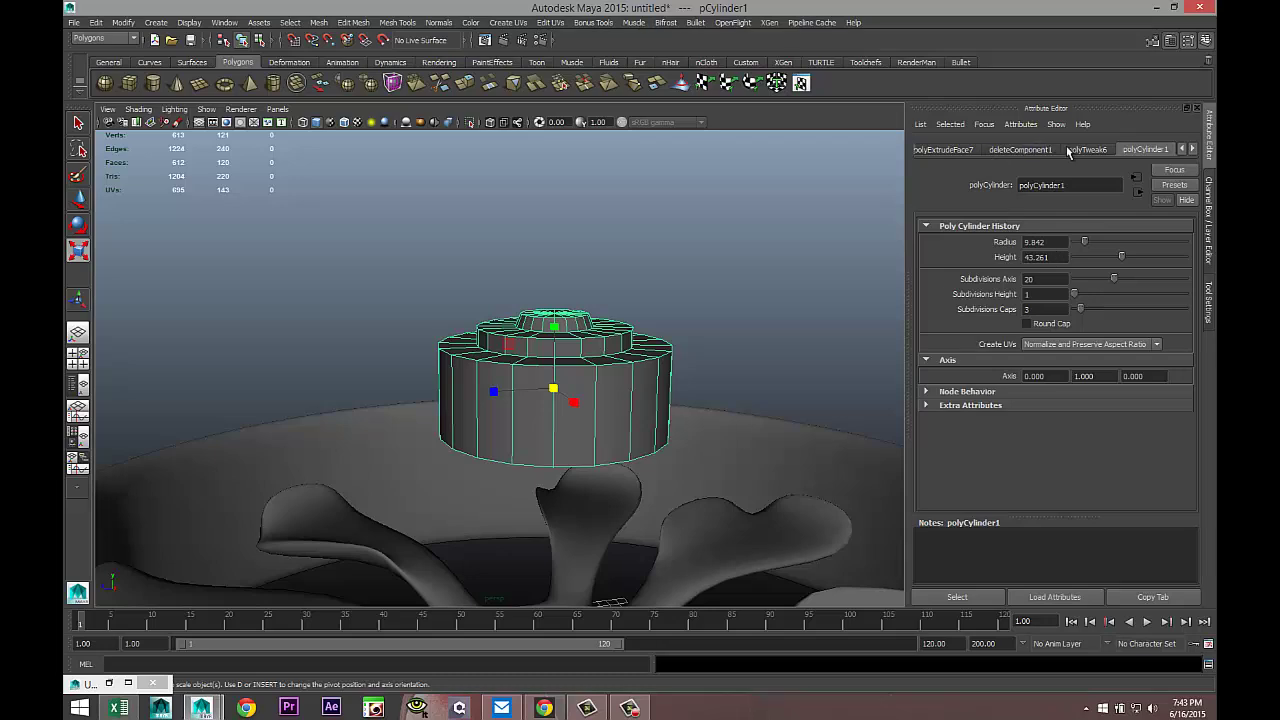
click(1184, 149)
click(1184, 149)
click(1184, 149)
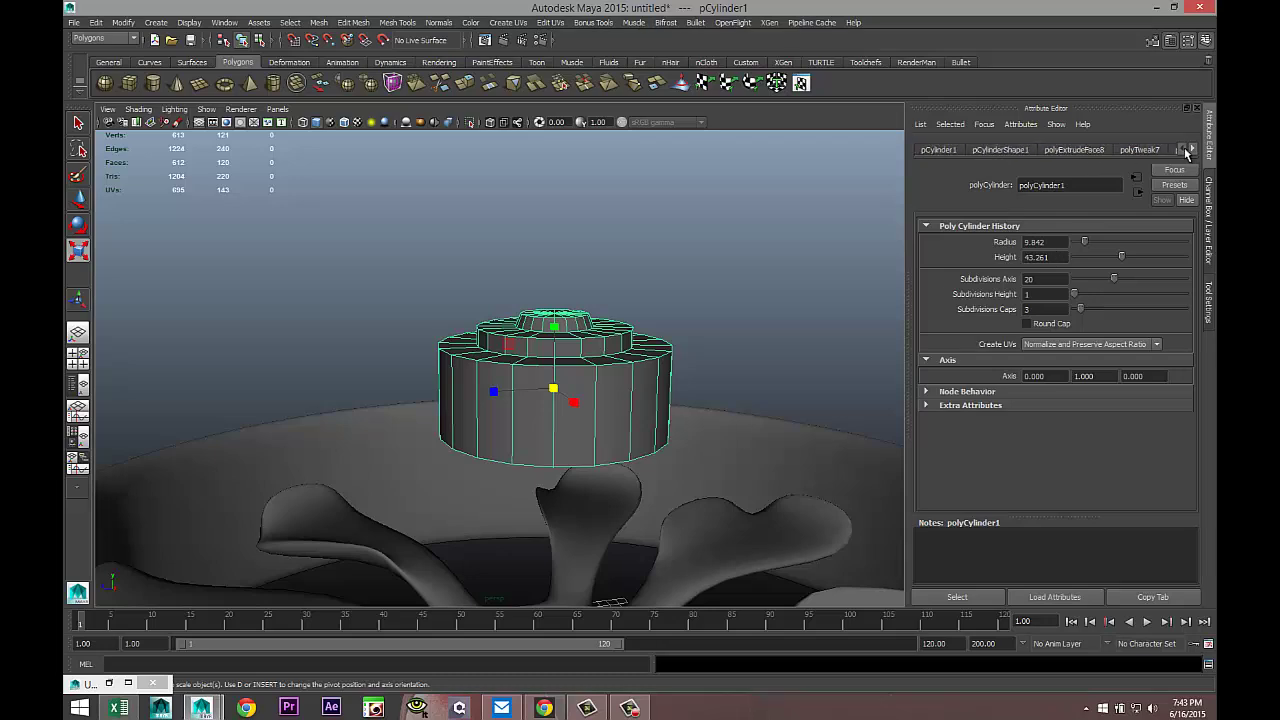
click(945, 148)
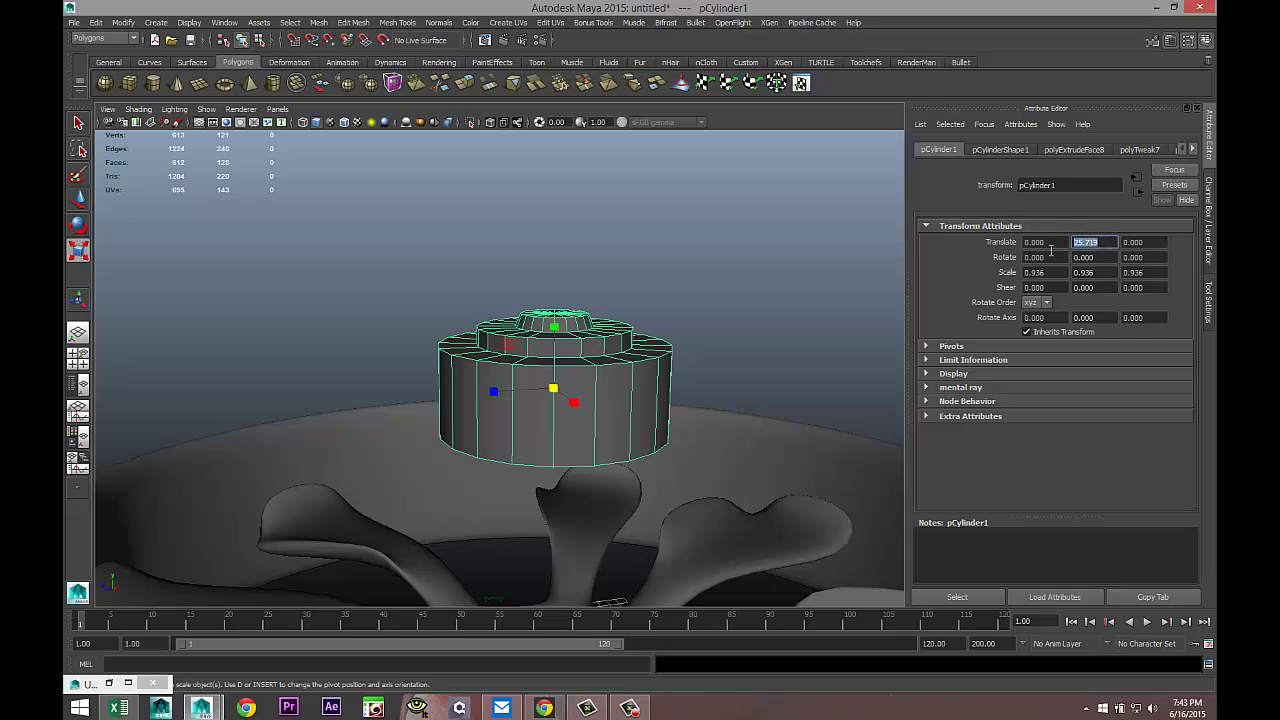
key(Tab)
scroll(386, 400, down, 5)
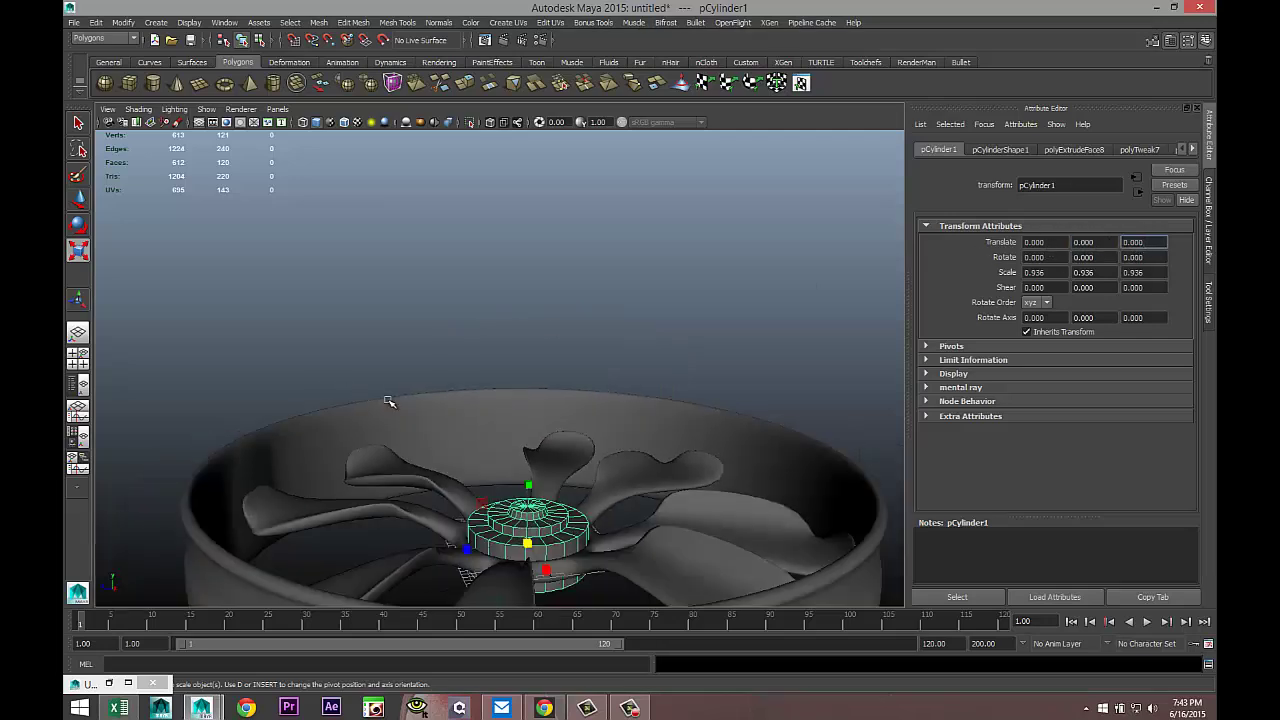
Select the vertices around the cap's open bottom edge and move them vertically
alt+drag(492, 470, 515, 443)
scroll(554, 489, up, 8)
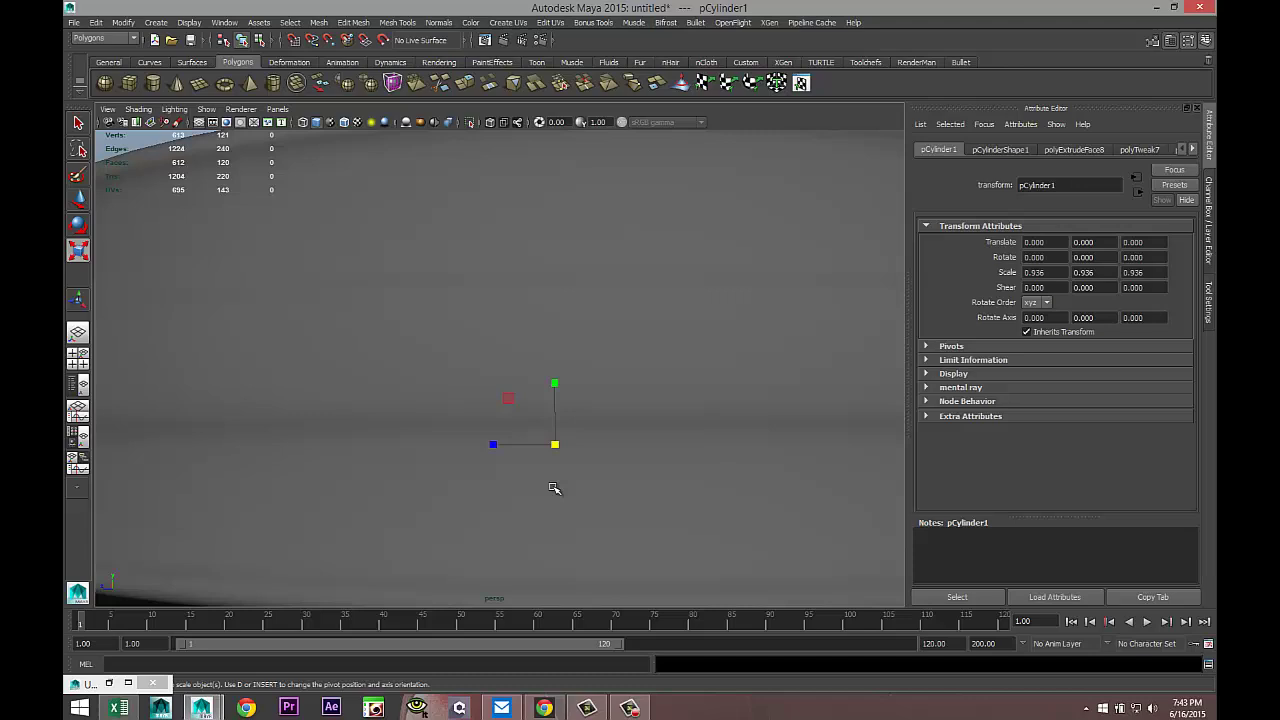
right_drag(554, 469, 497, 383)
drag(424, 466, 694, 562)
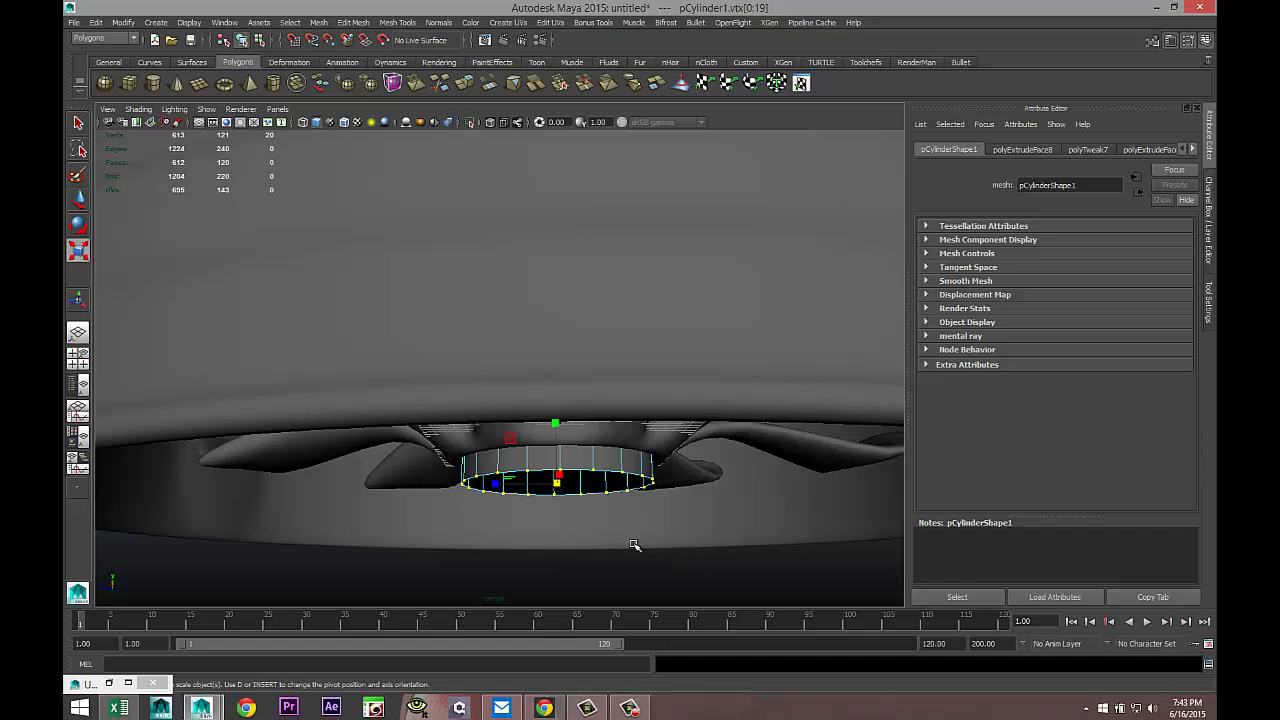
key(w)
drag(556, 417, 604, 495)
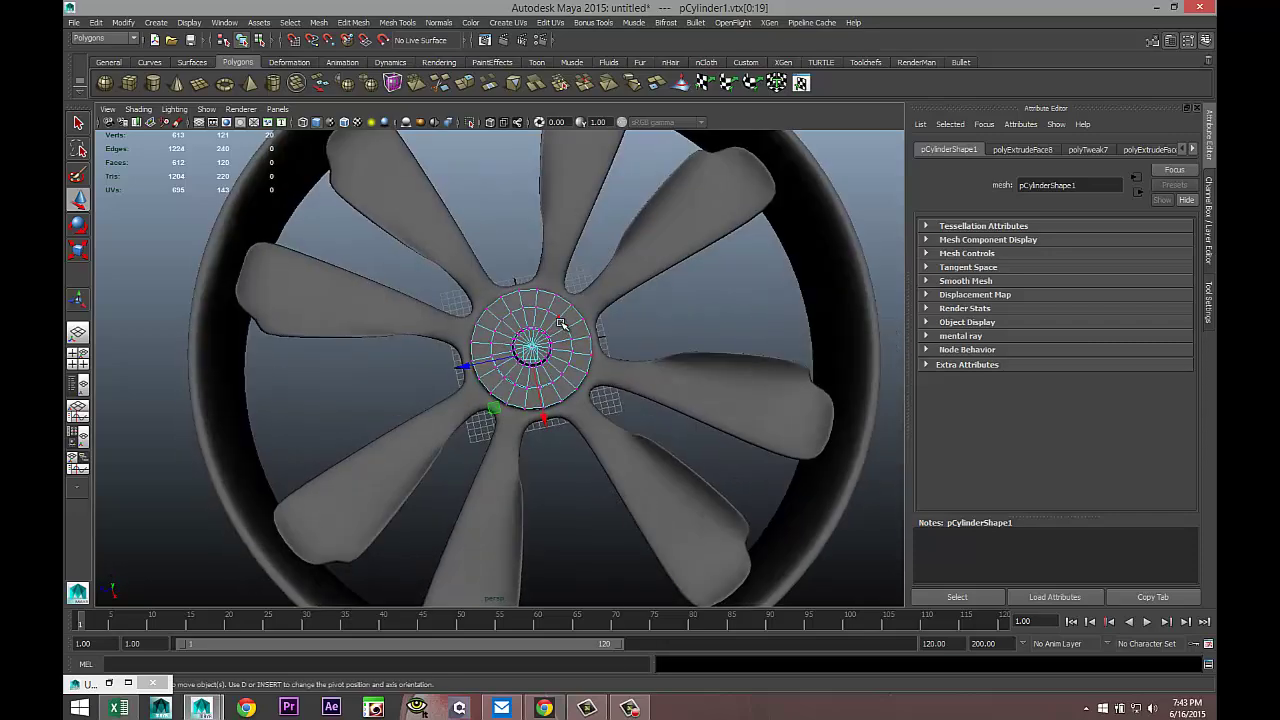
Switch the cap back to object selection, display it with smooth mesh preview and deselect it
right_drag(562, 323, 603, 306)
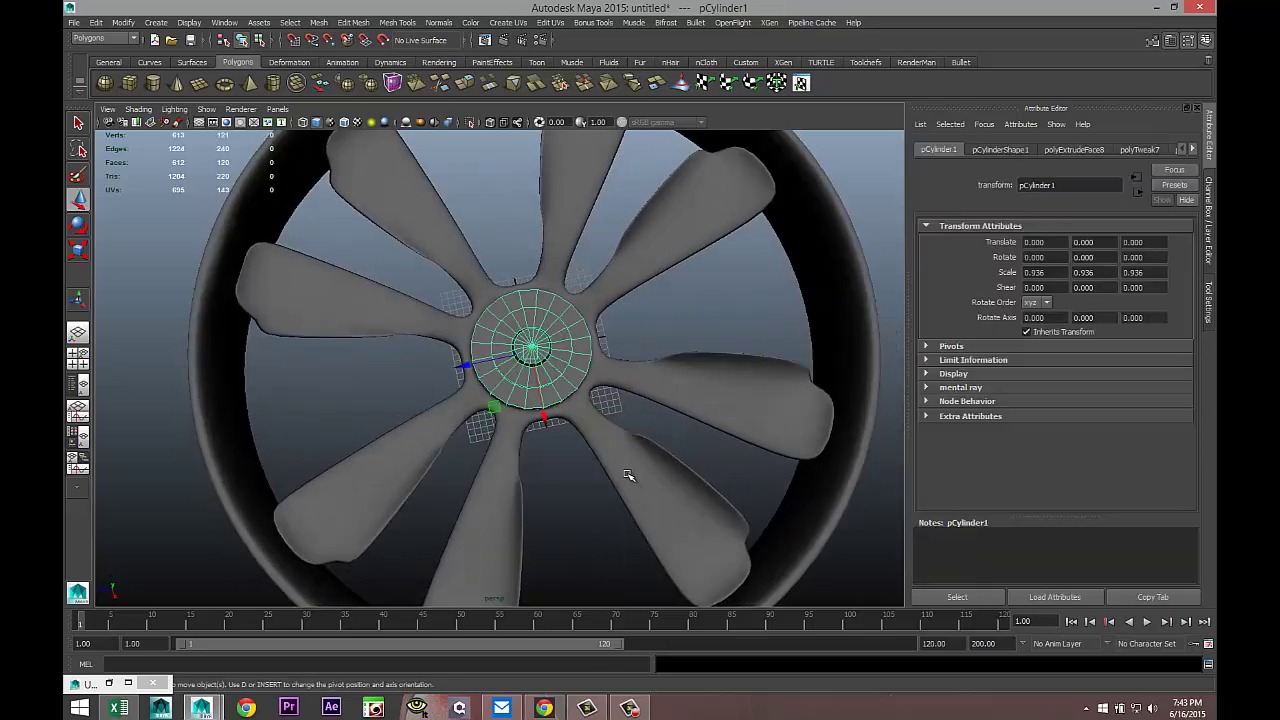
key(3)
scroll(628, 474, down, 4)
scroll(620, 471, up, 3)
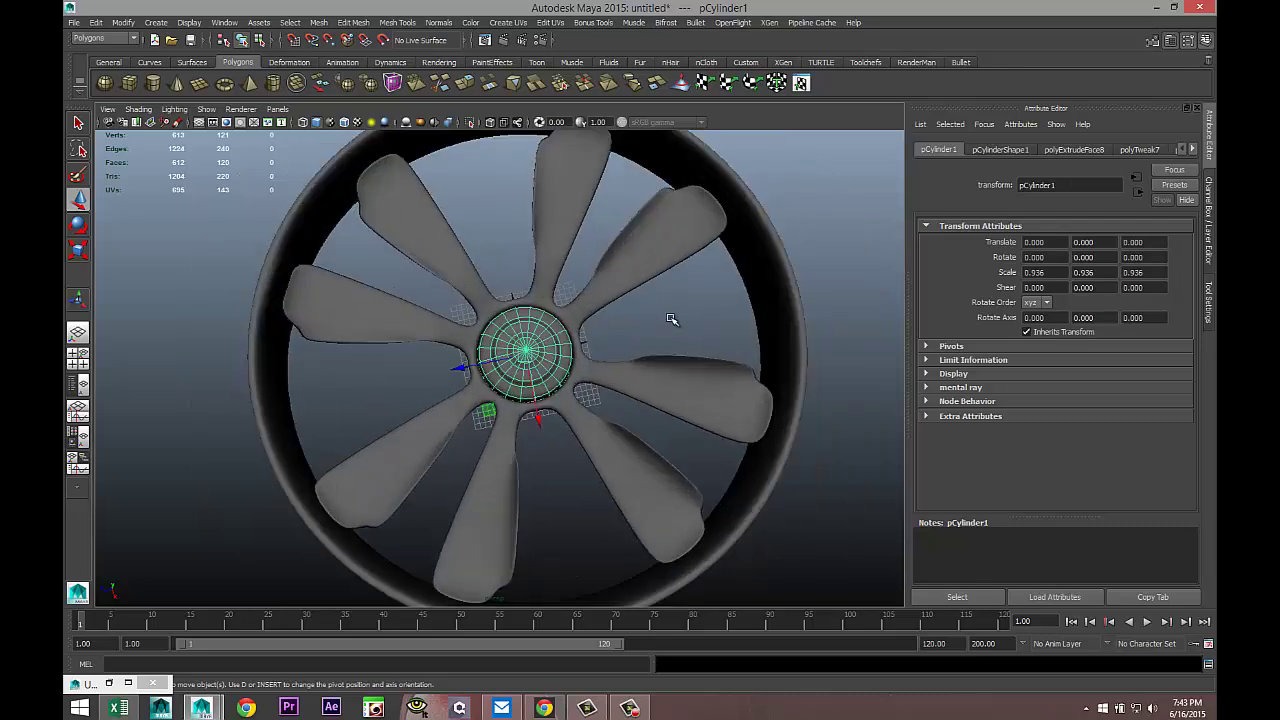
click(671, 318)
Select the wheel together with the centre cap and combine them into one mesh
alt+drag(643, 357, 683, 497)
scroll(690, 465, down, 3)
drag(295, 228, 742, 496)
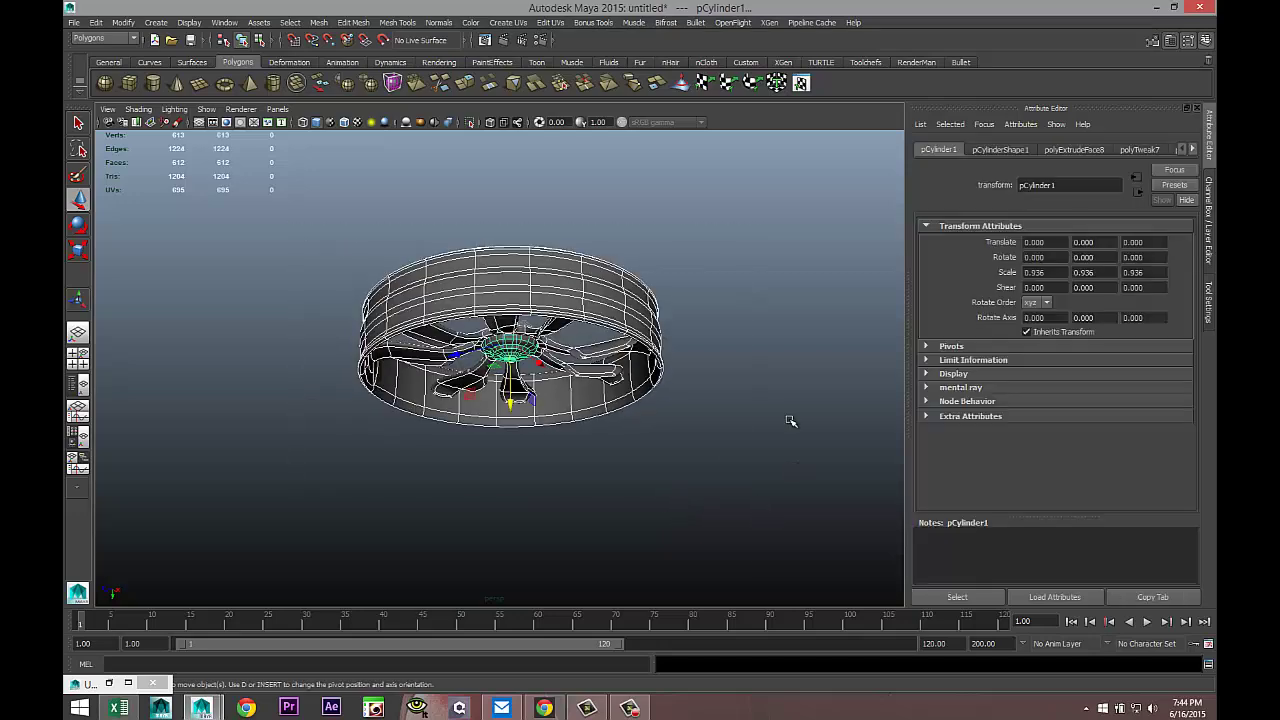
click(318, 24)
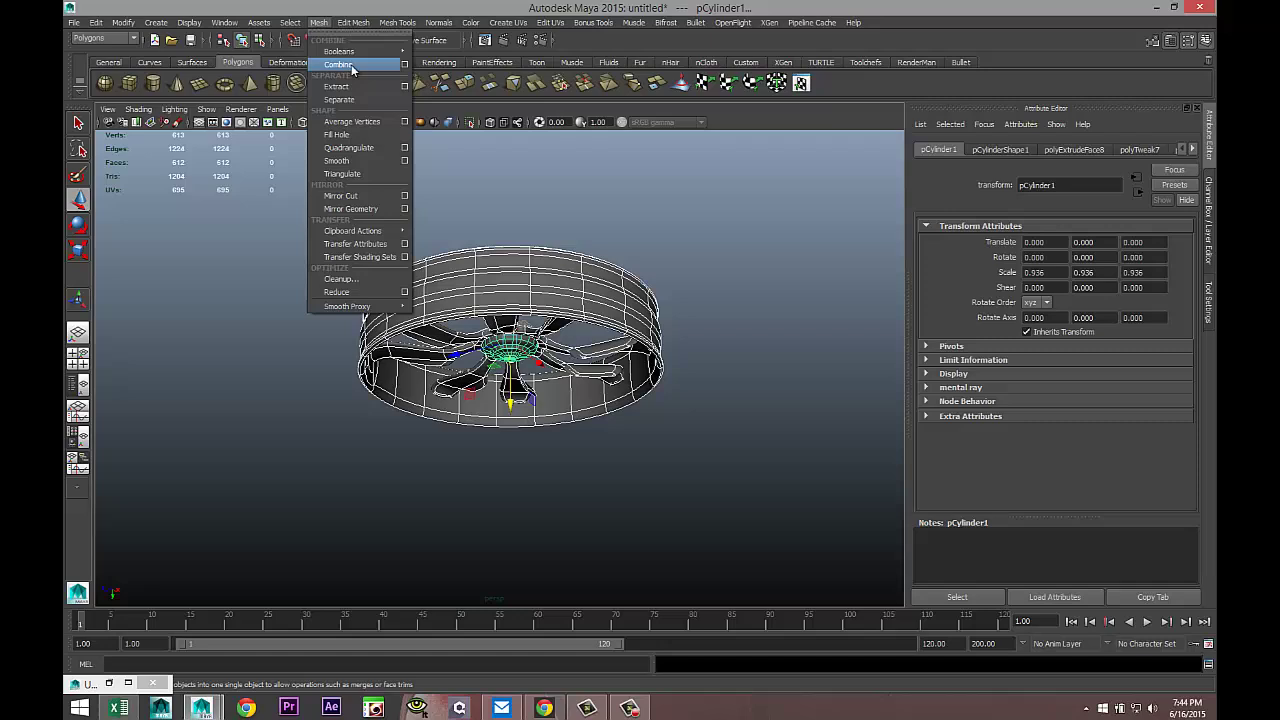
click(334, 58)
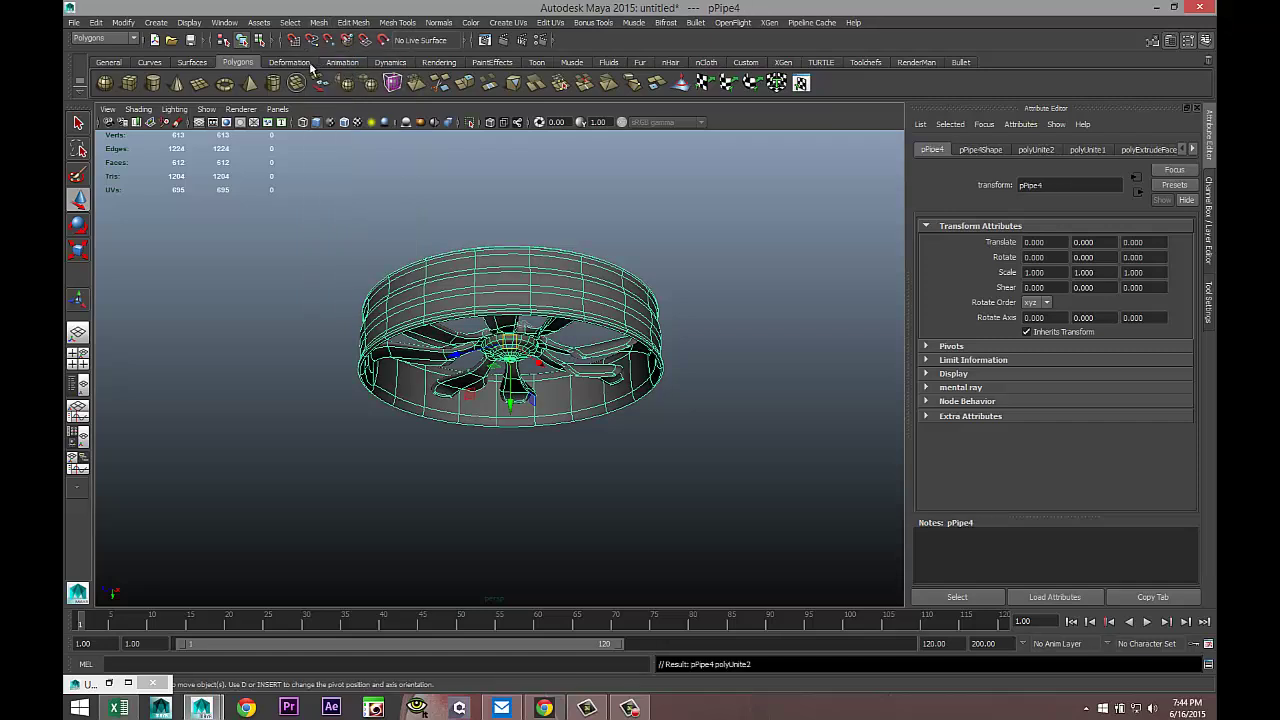
Delete the combined wheel's construction history and freeze its transformations
click(95, 22)
mouse_move(171, 163)
click(290, 170)
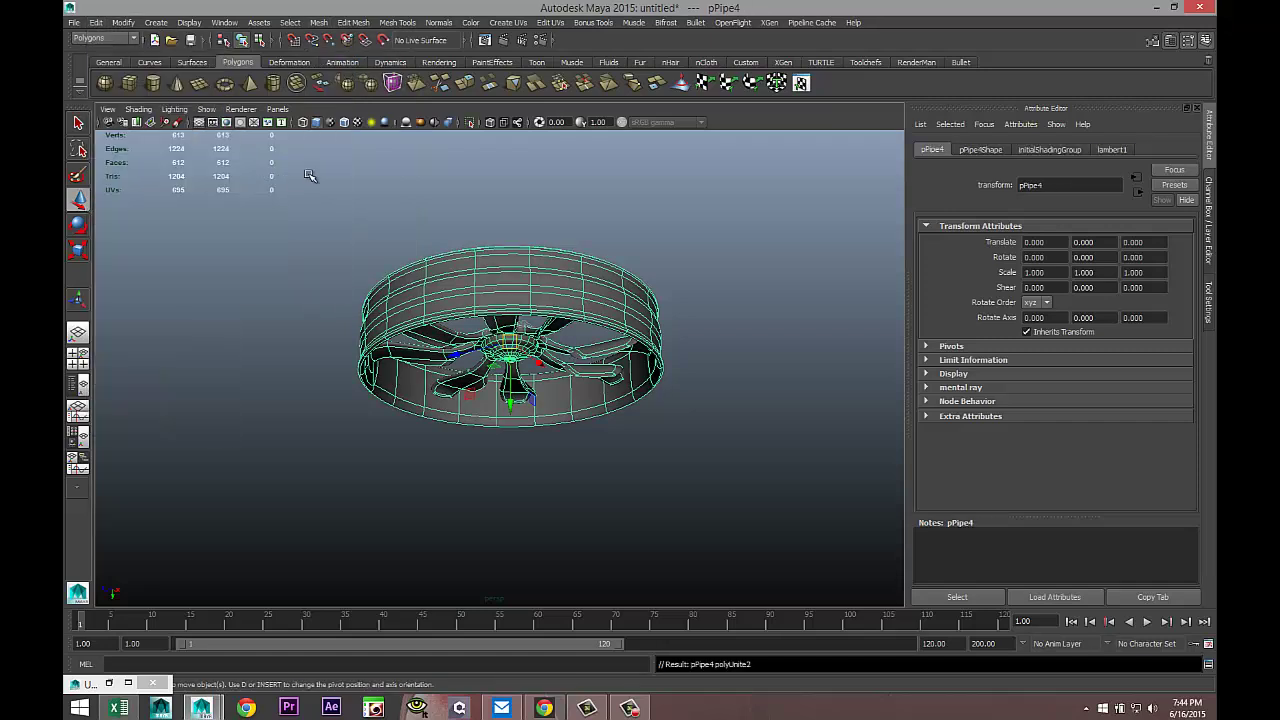
click(122, 22)
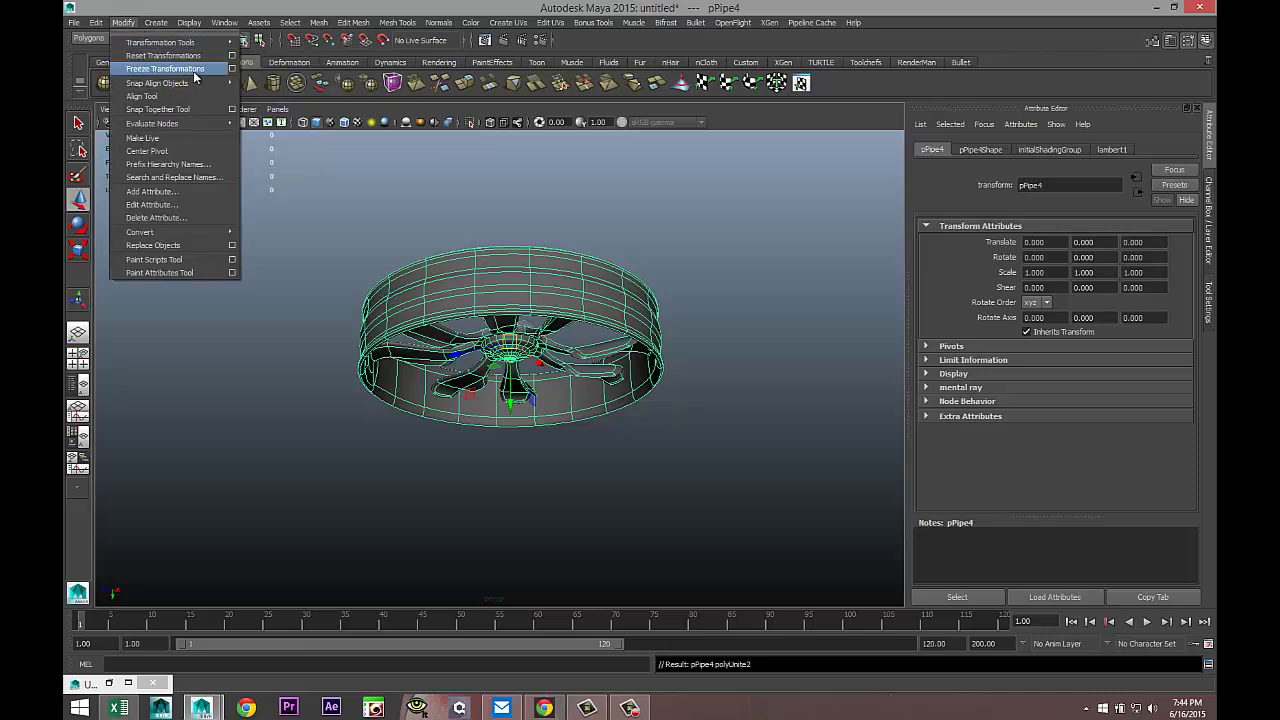
click(196, 69)
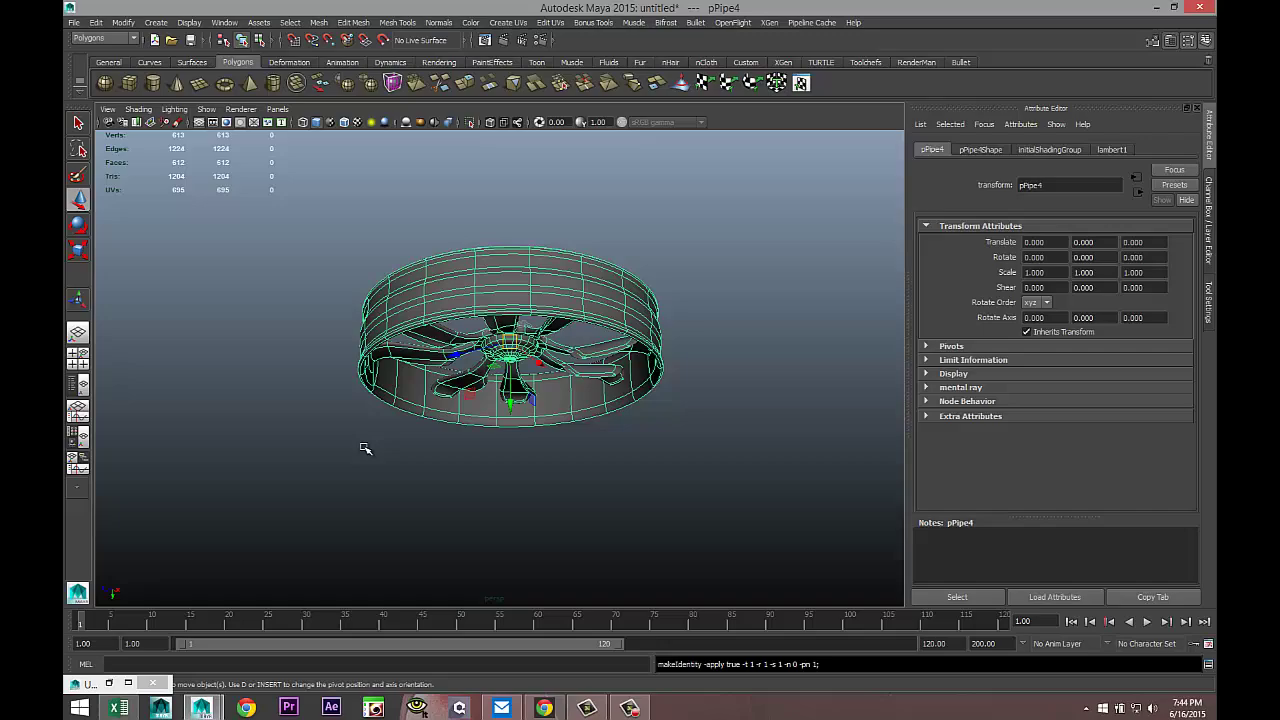
Raise the wheel about 31.2 units along Y and stand it upright with a Rotate X of -90
alt+drag(377, 446, 494, 405)
scroll(494, 405, up, 2)
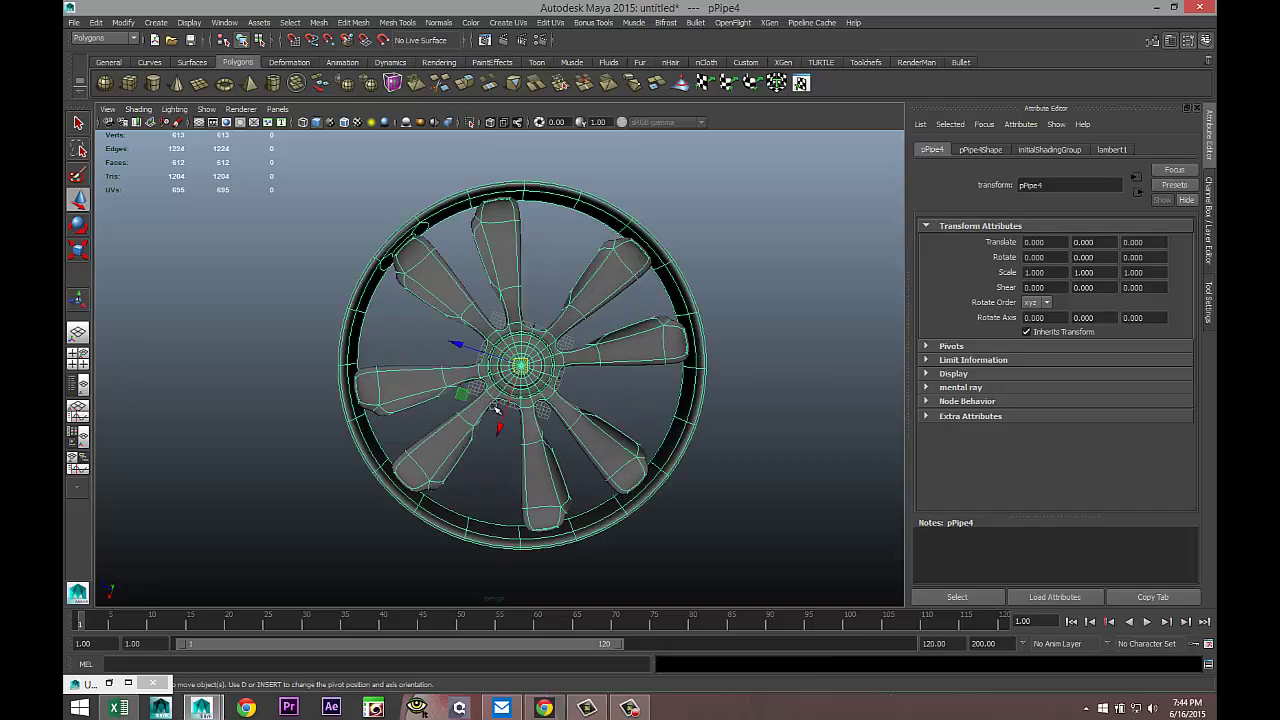
alt+drag(341, 367, 435, 340)
mouse_move(518, 340)
mouse_down()
mouse_move(510, 228)
mouse_move(516, 336)
mouse_move(539, 342)
mouse_up()
key(e)
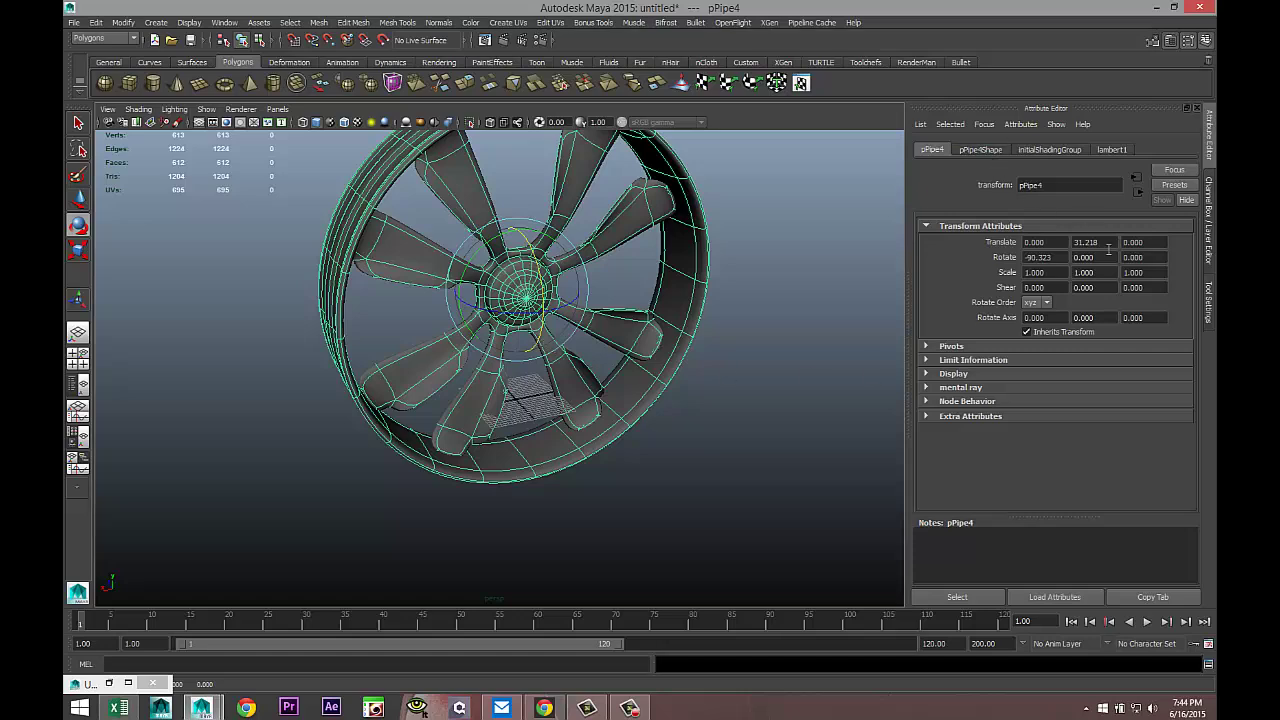
double_click(1040, 257)
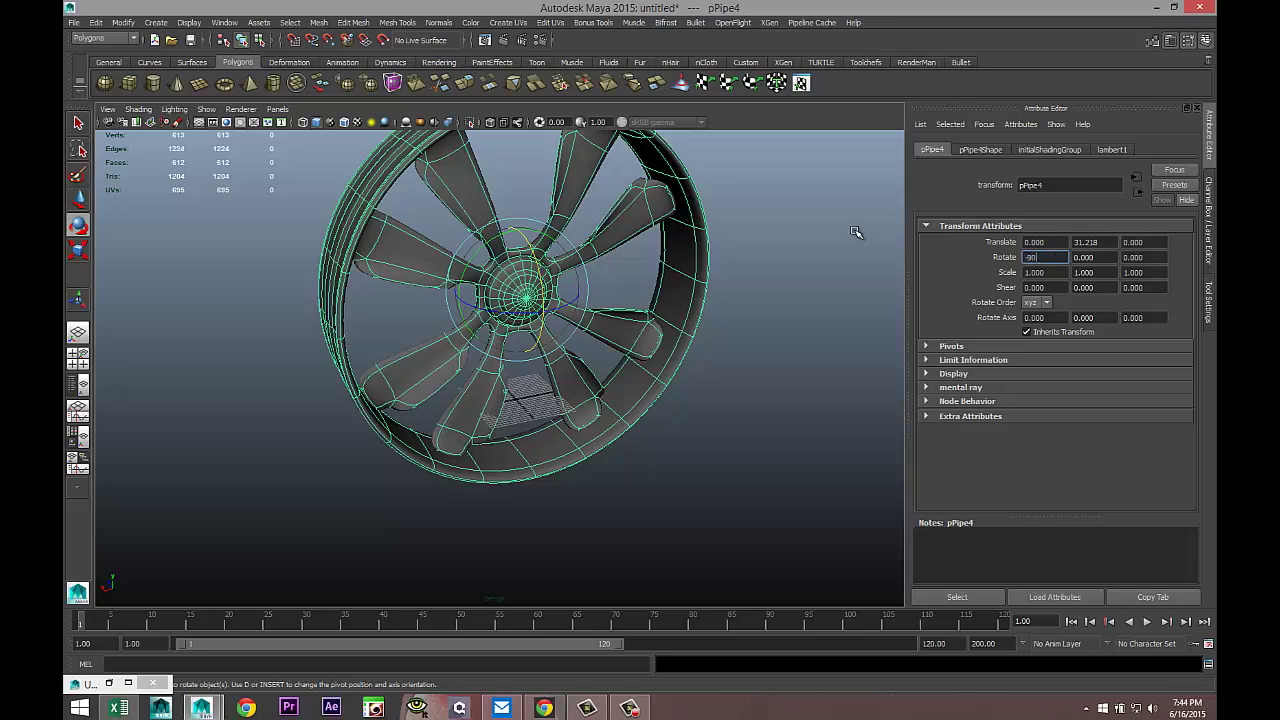
Confirm the wheel's rotation and assign a new mia_material_x material to the whole wheel
key(Return)
click(752, 313)
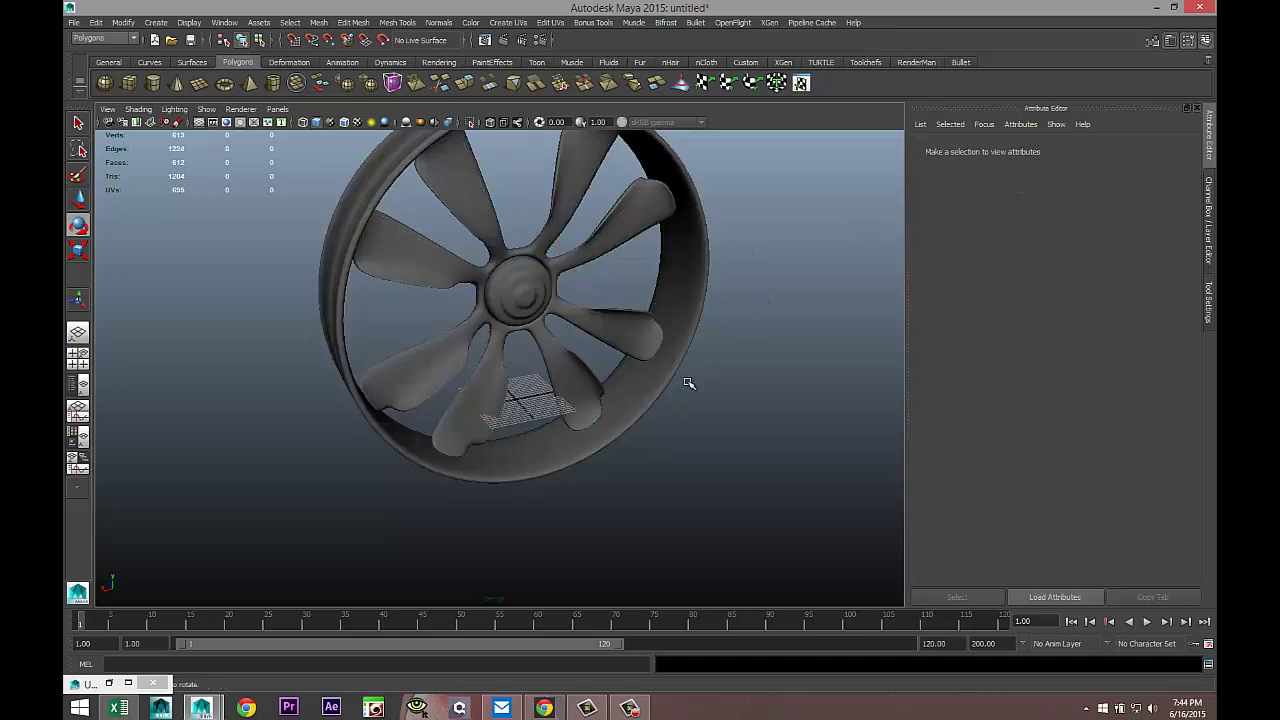
click(684, 302)
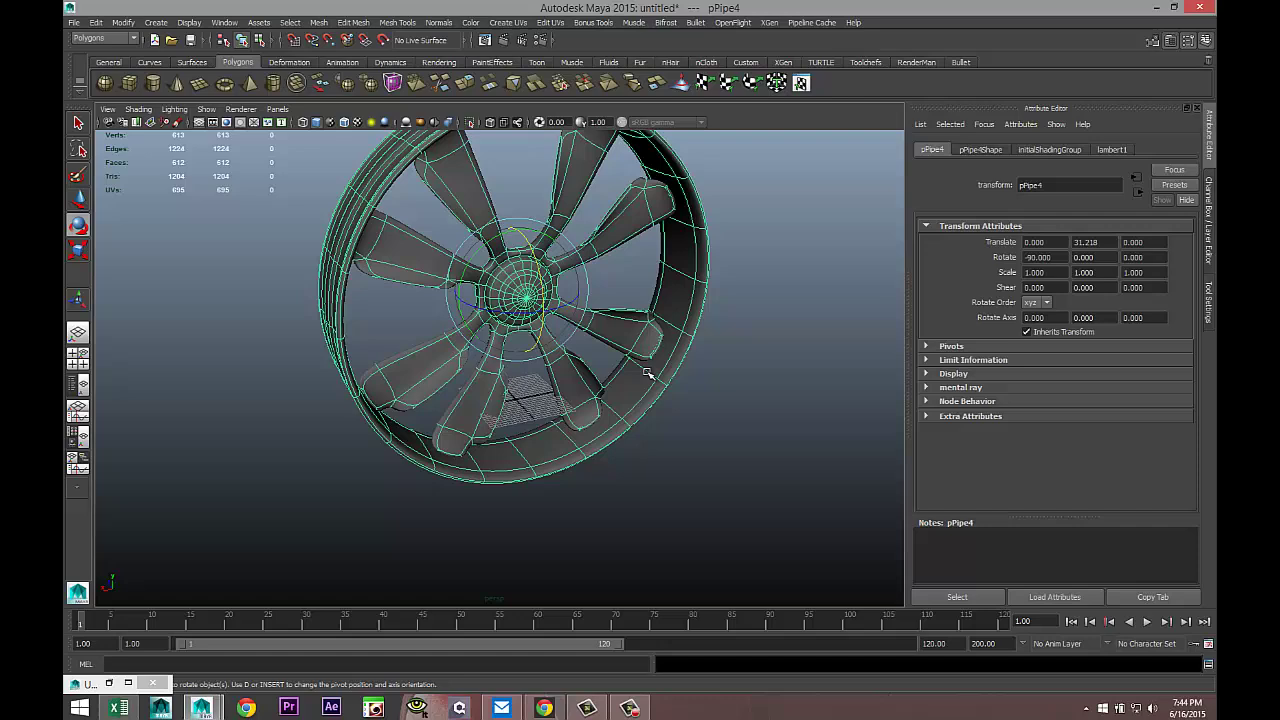
right_drag(646, 372, 645, 650)
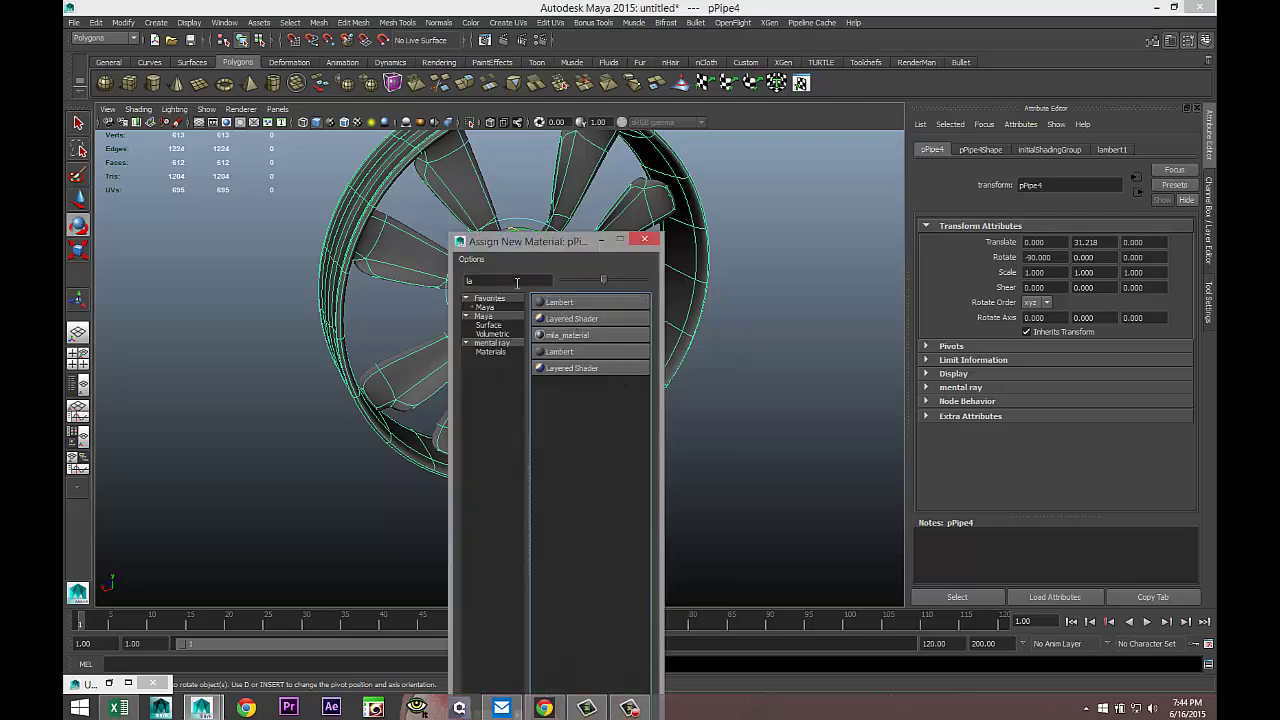
drag(517, 283, 241, 236)
text(mia)
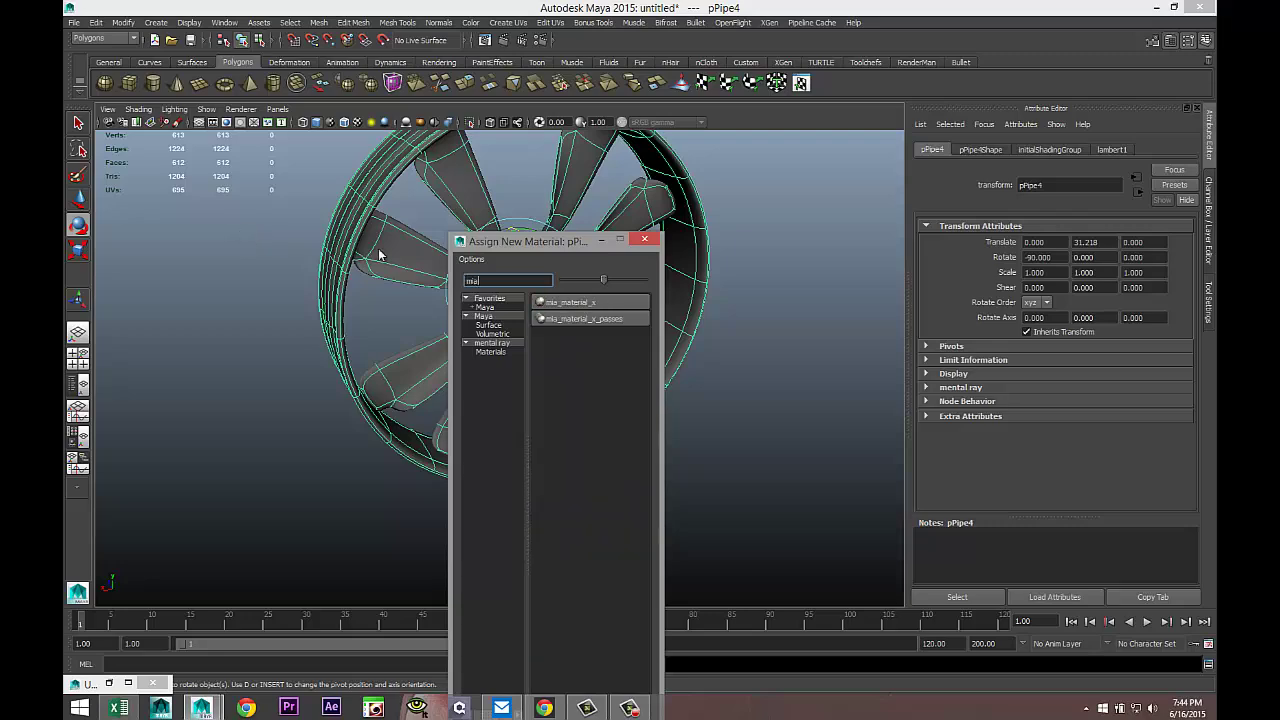
click(595, 303)
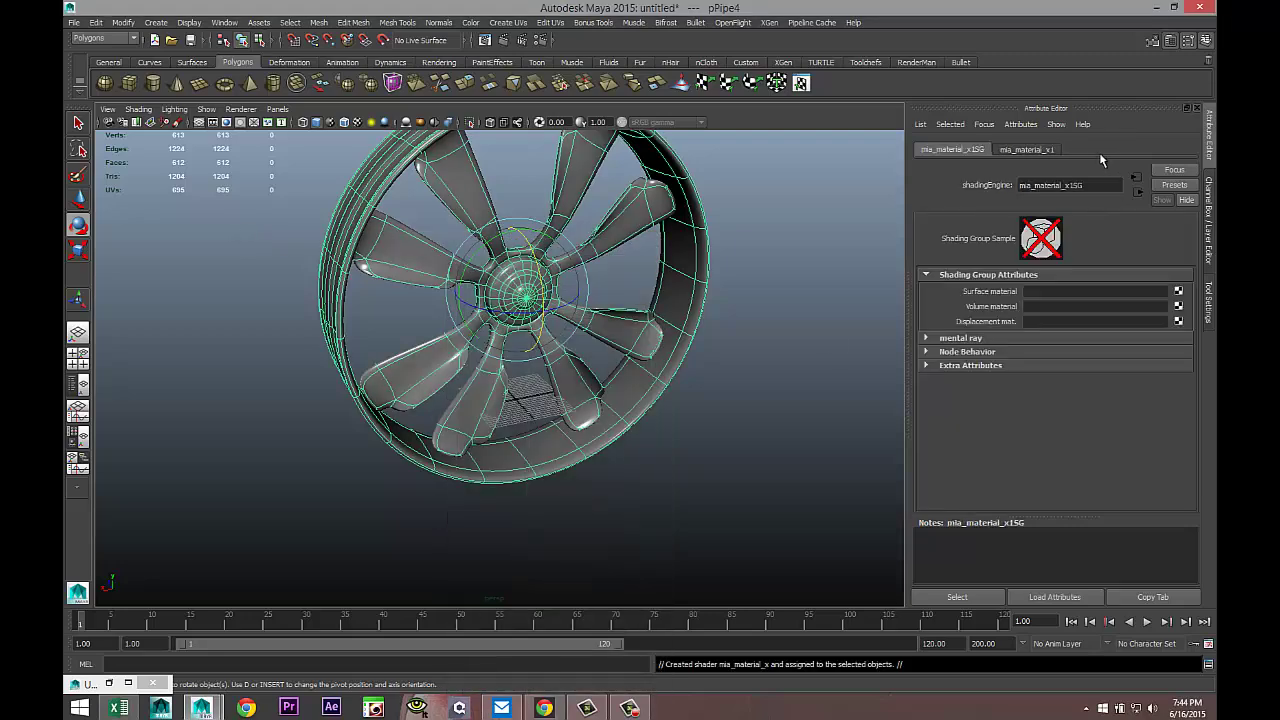
Replace the wheel material's settings with the Chrome preset
click(1174, 187)
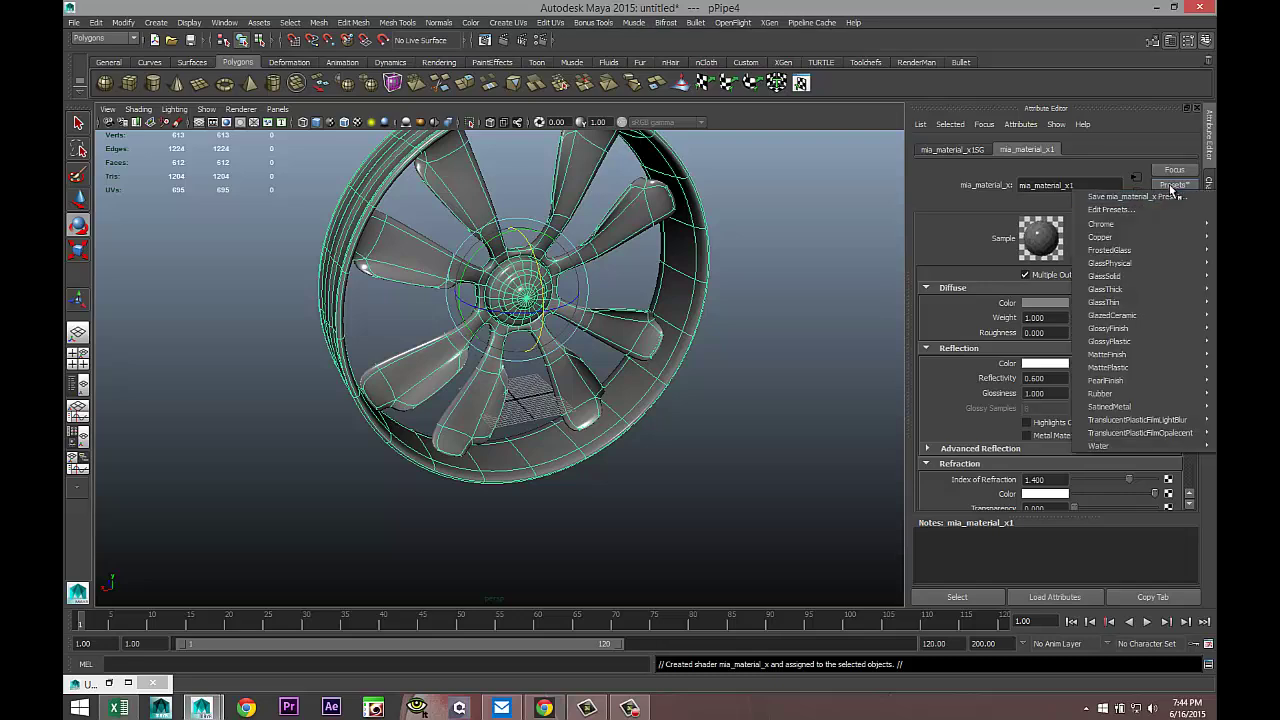
mouse_move(1100, 224)
click(1027, 229)
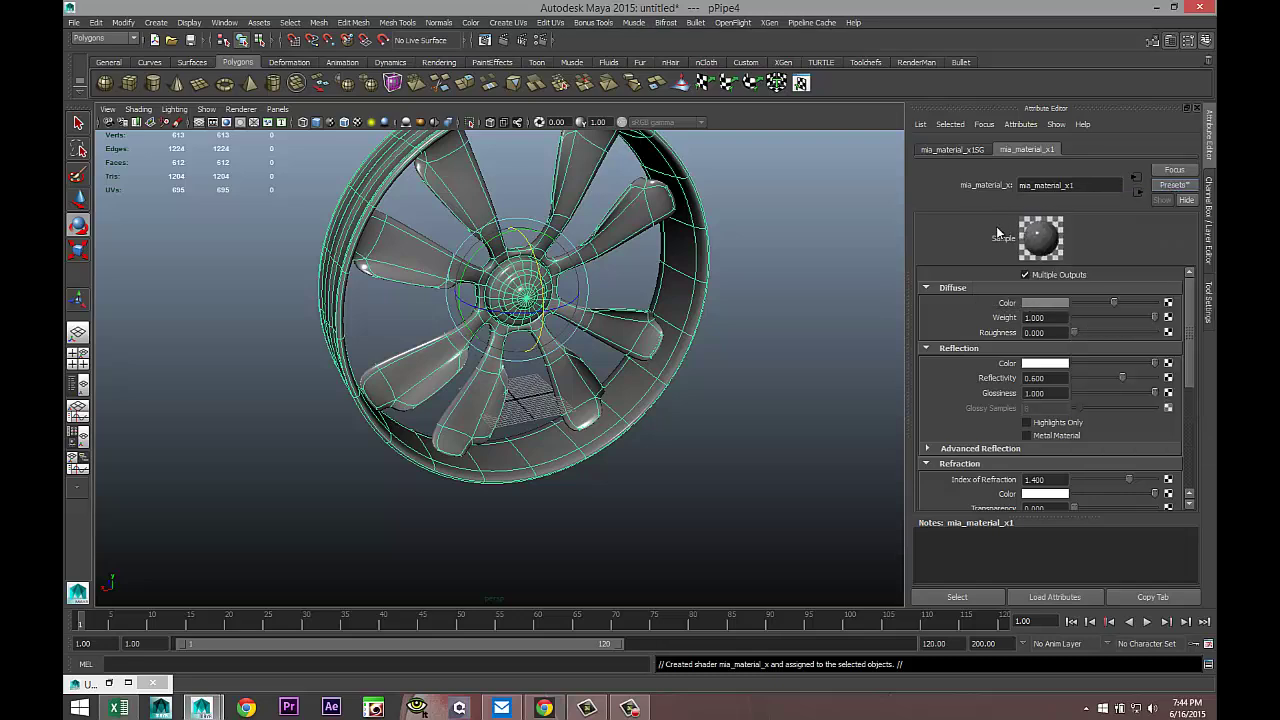
scroll(679, 390, up, 3)
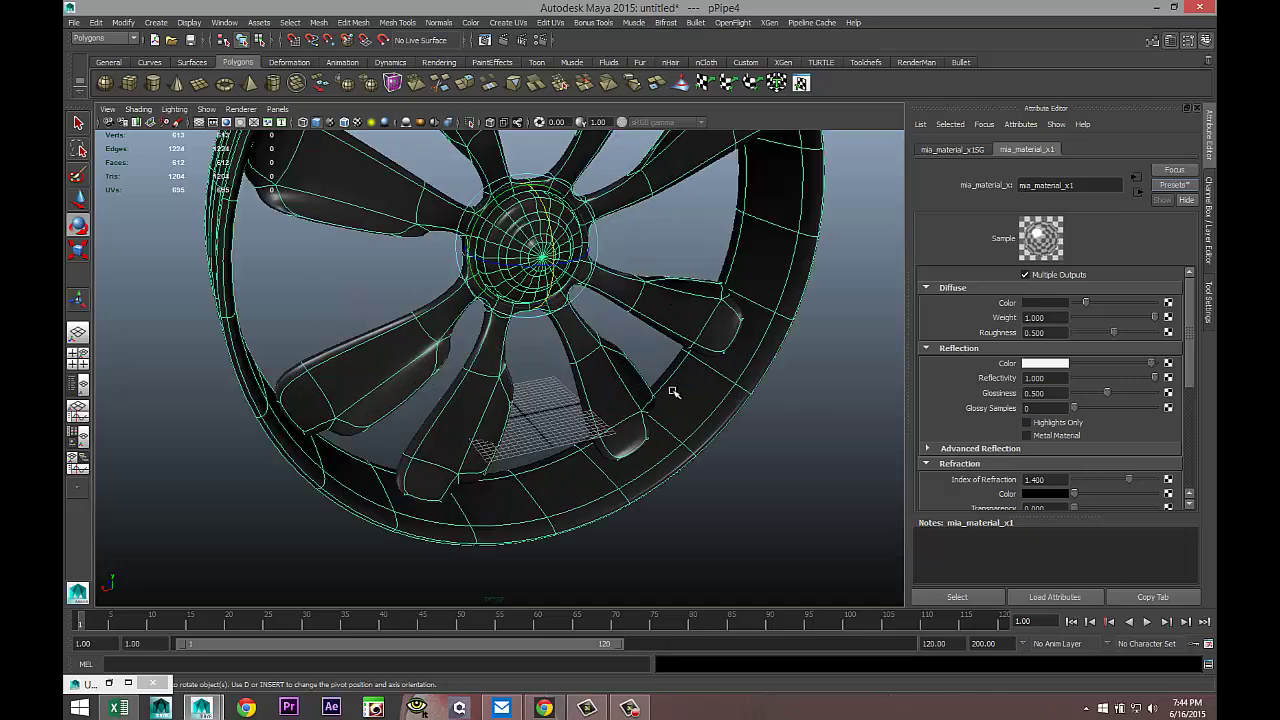
alt+drag(673, 392, 525, 433)
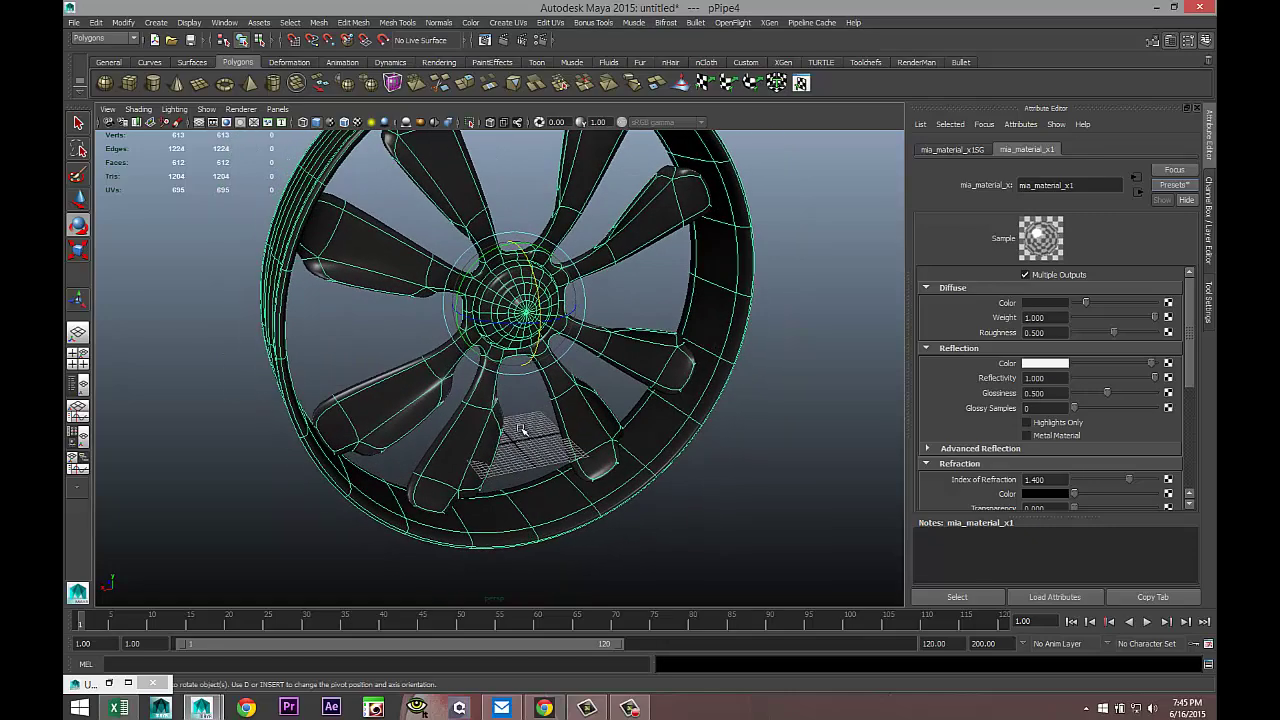
Turn off the wheel's smooth mesh preview and select the long flange face along one side of each of the eight spokes
key(1)
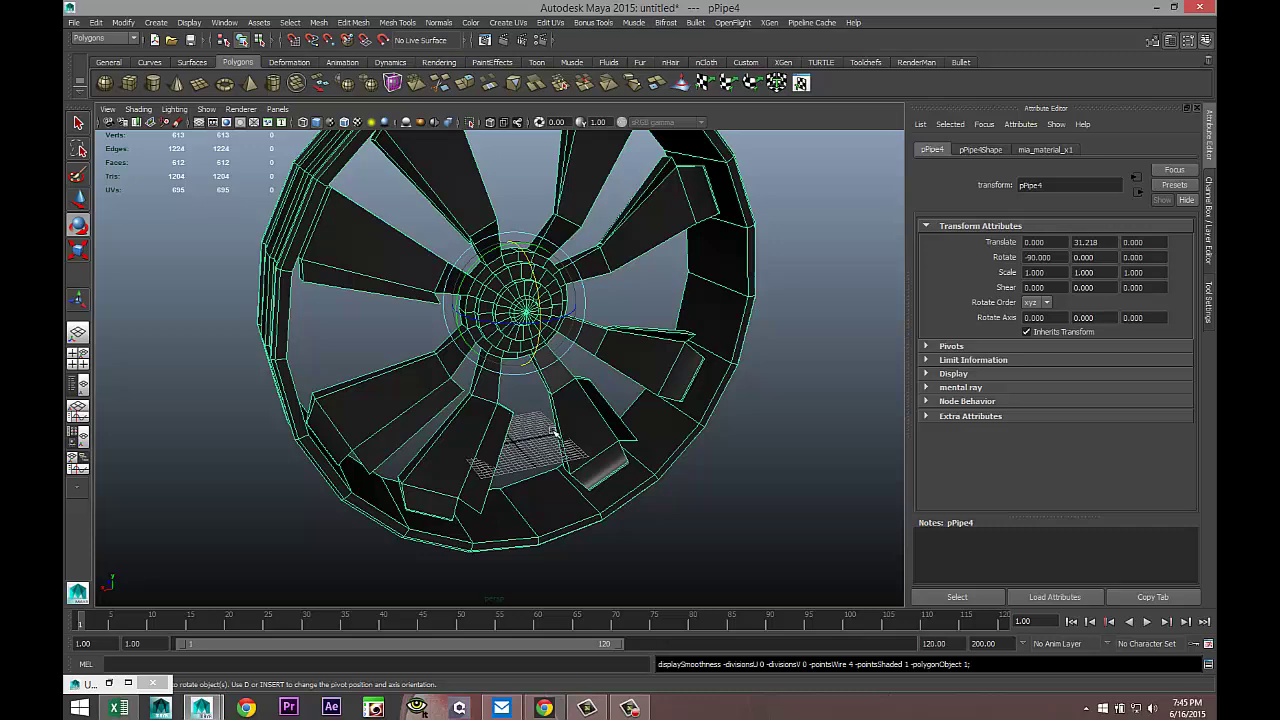
alt+drag(553, 431, 463, 431)
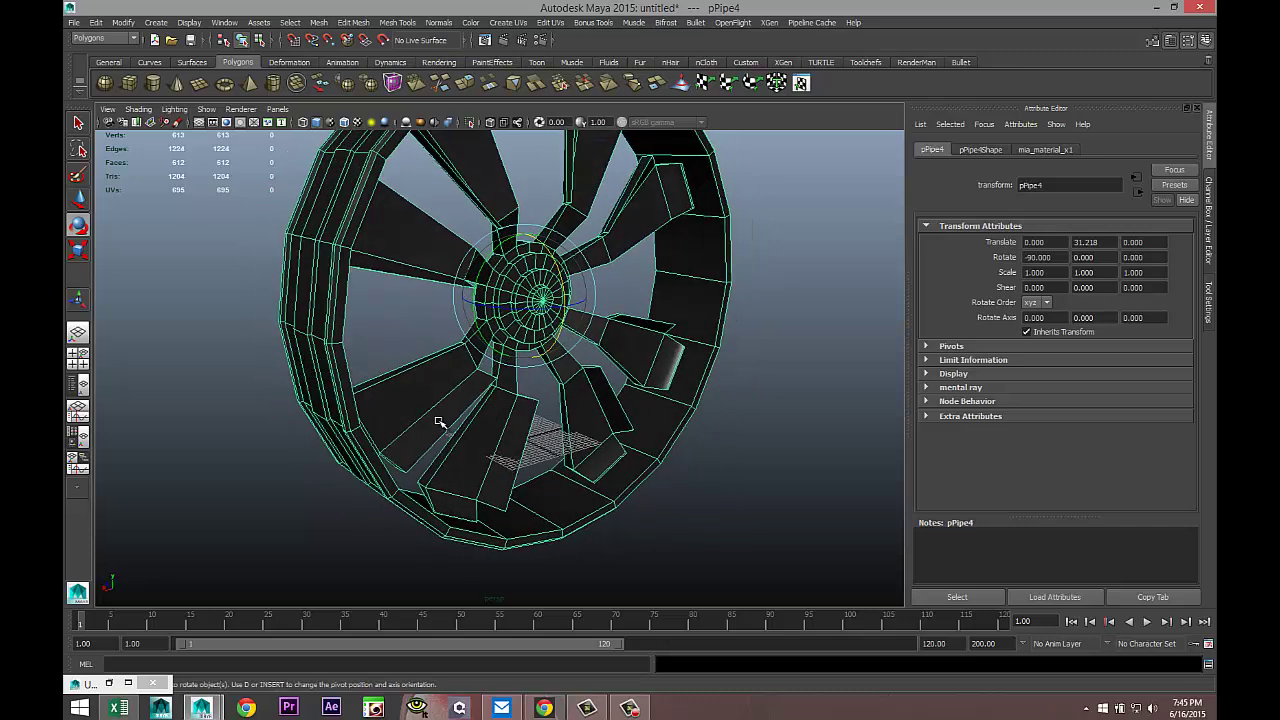
right_click(438, 422)
click(446, 416)
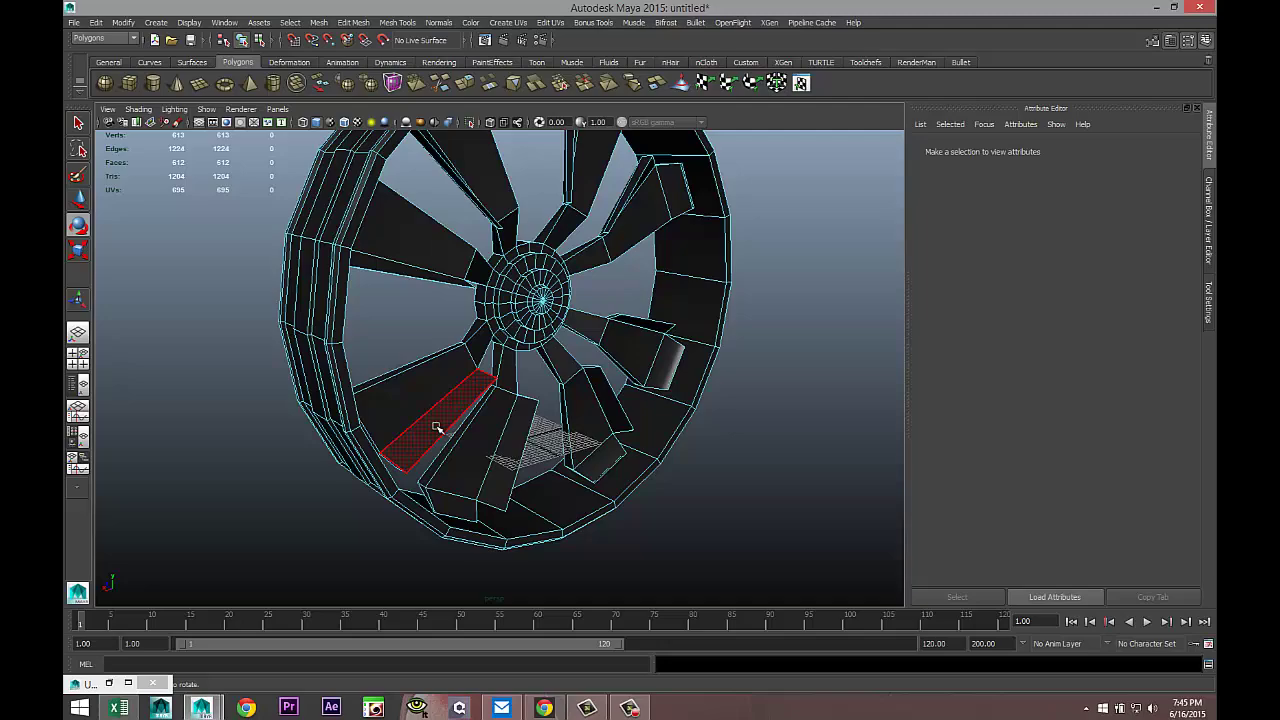
click(434, 428)
shift+click(619, 423)
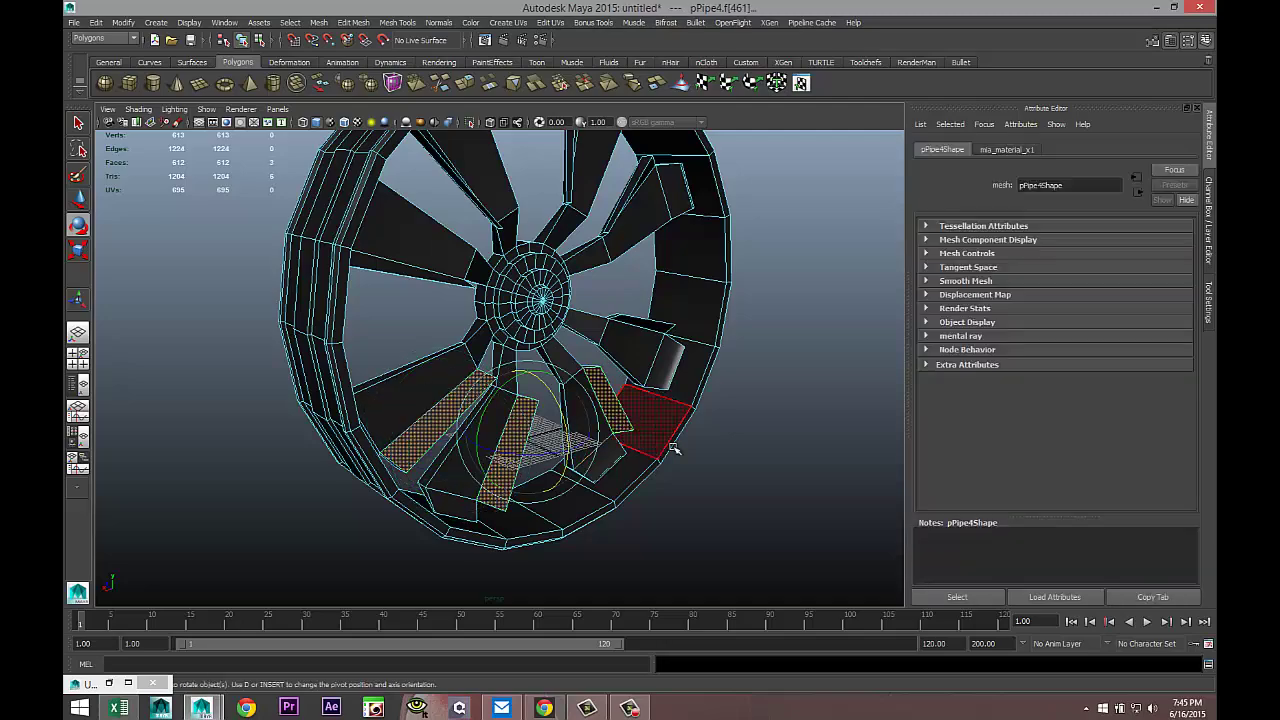
alt+drag(672, 420, 712, 430)
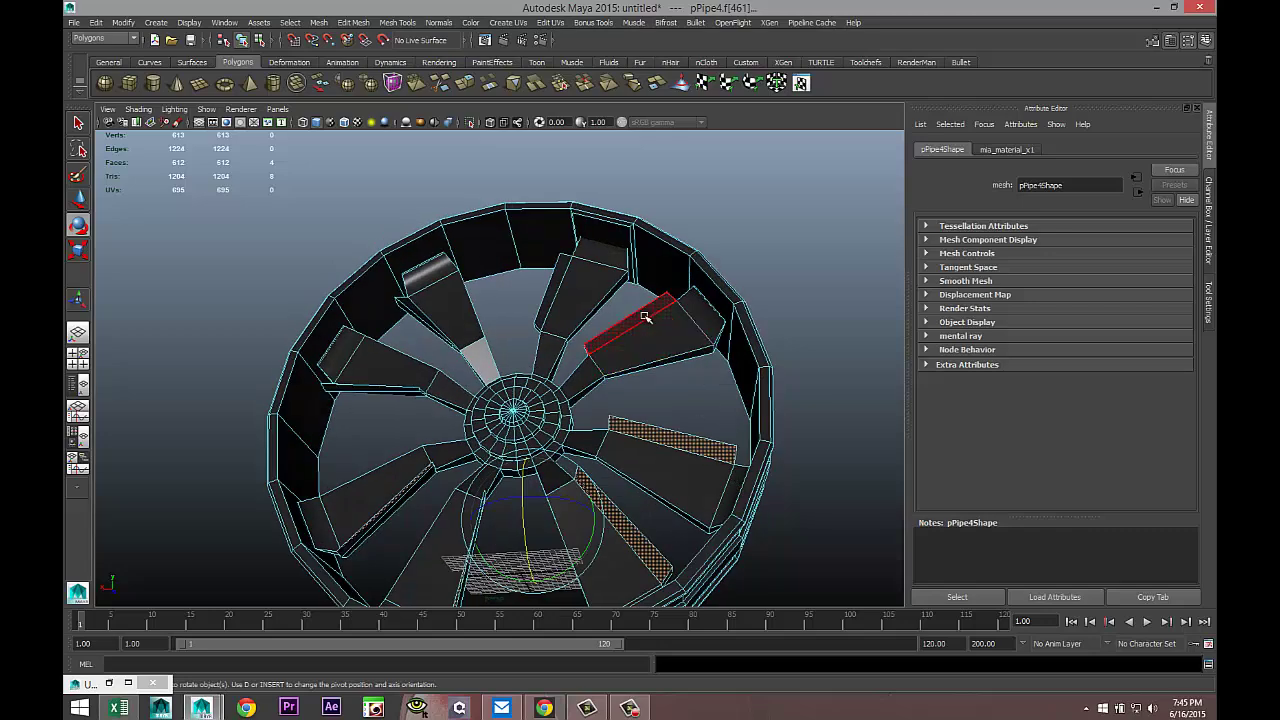
shift+click(645, 317)
shift+click(556, 288)
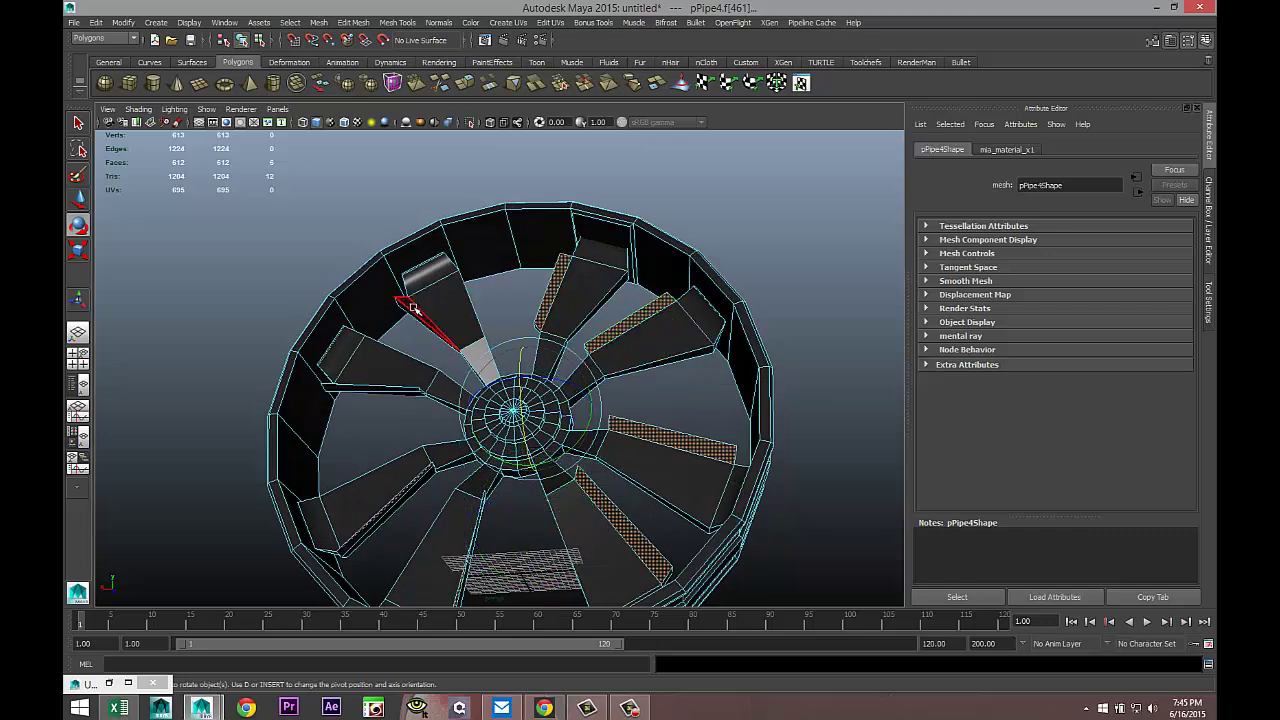
mouse_move(383, 409)
alt+mouse_down()
mouse_move(406, 443)
mouse_move(377, 406)
alt+mouse_up()
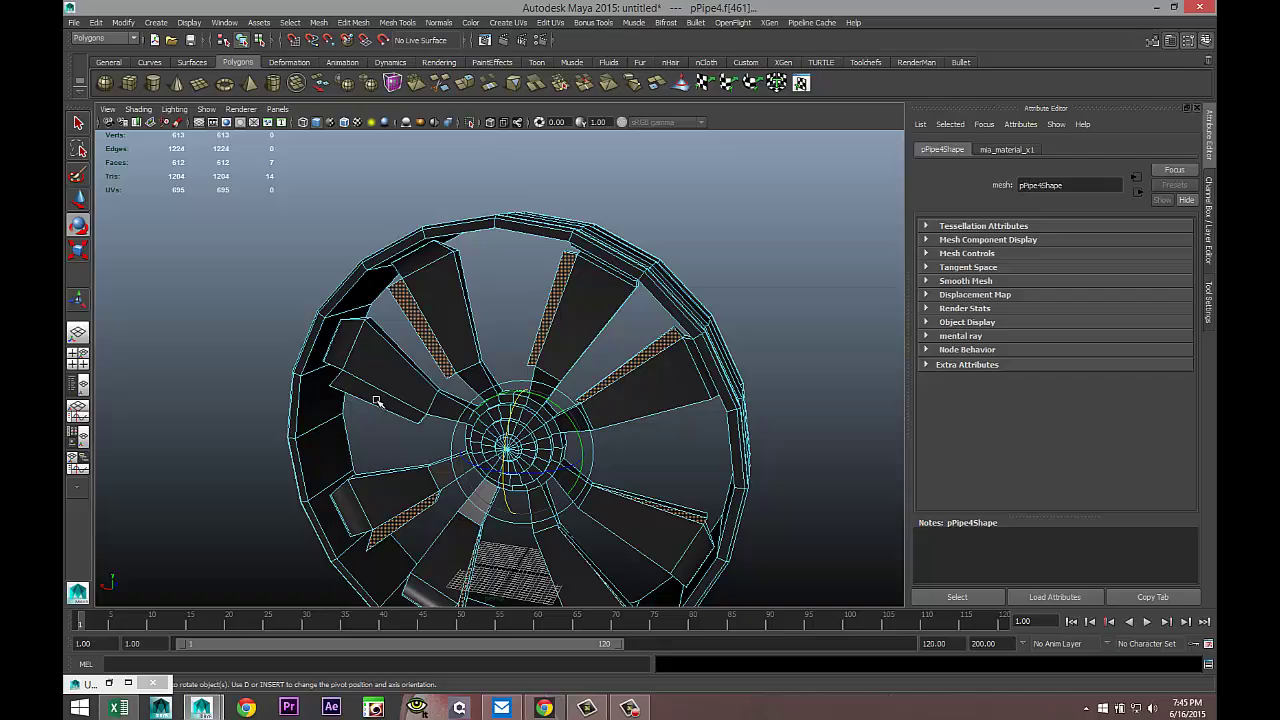
shift+click(383, 421)
Assign a second new mia_material_x to the selected spoke flange faces and replace its settings with the Chrome preset
alt+drag(283, 486, 466, 476)
right_drag(466, 475, 464, 656)
click(578, 303)
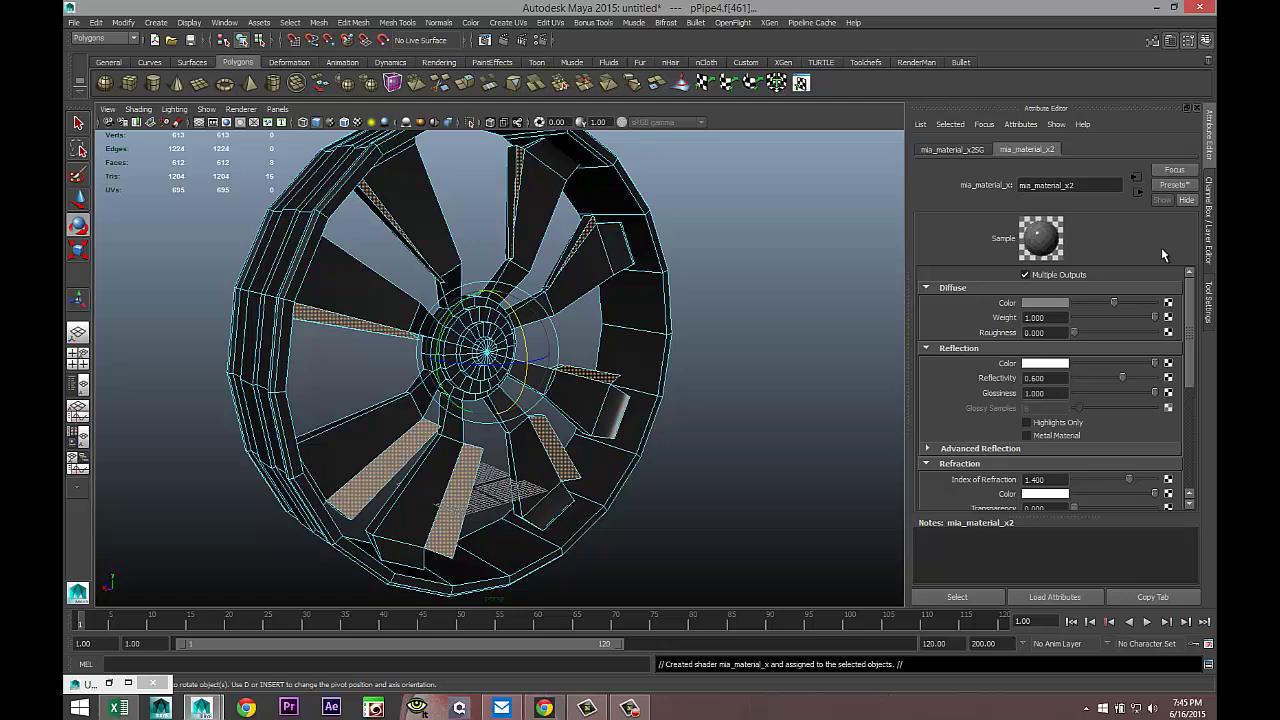
click(1173, 187)
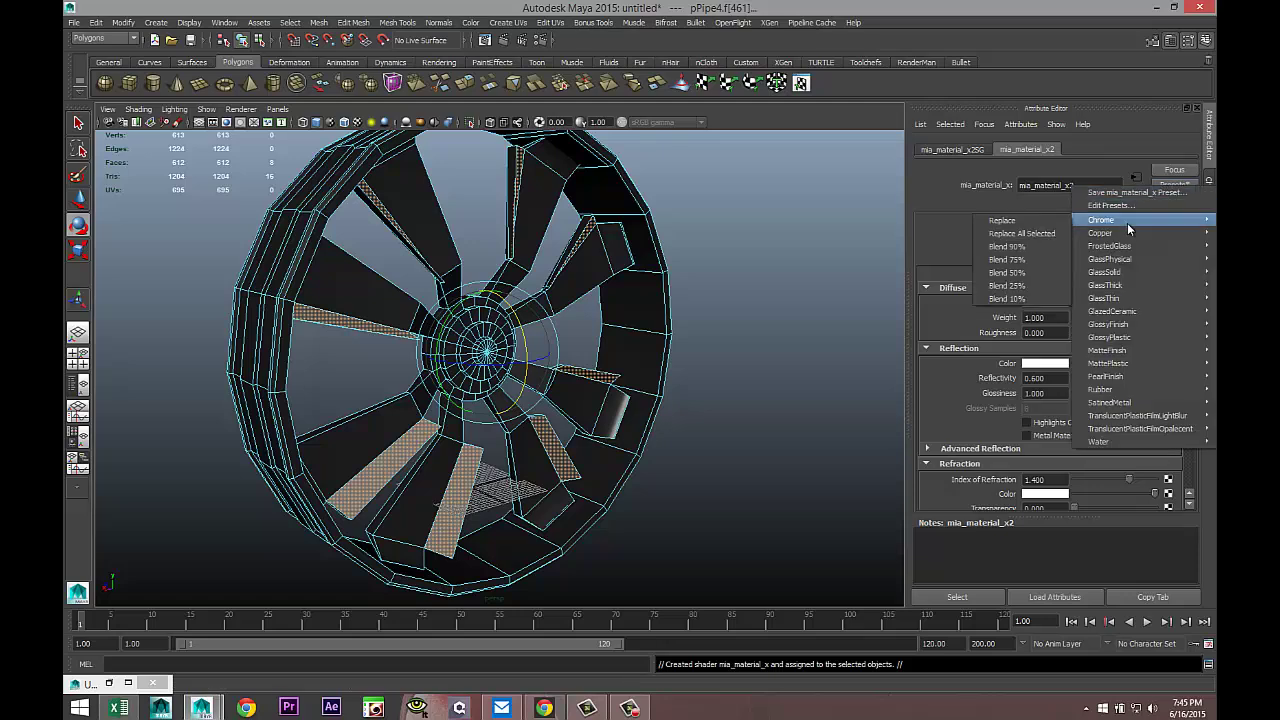
mouse_move(1085, 224)
click(1023, 222)
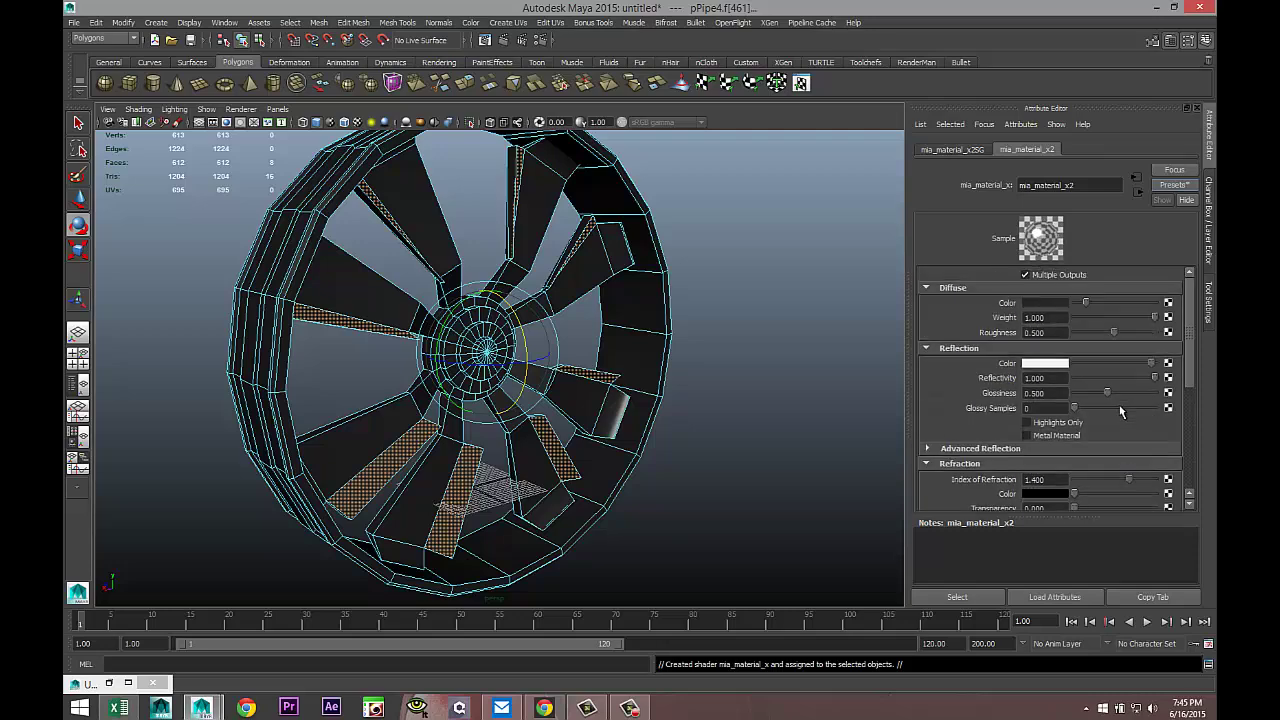
Set the second material's reflection color to a dark red and deselect the spoke faces
click(1048, 364)
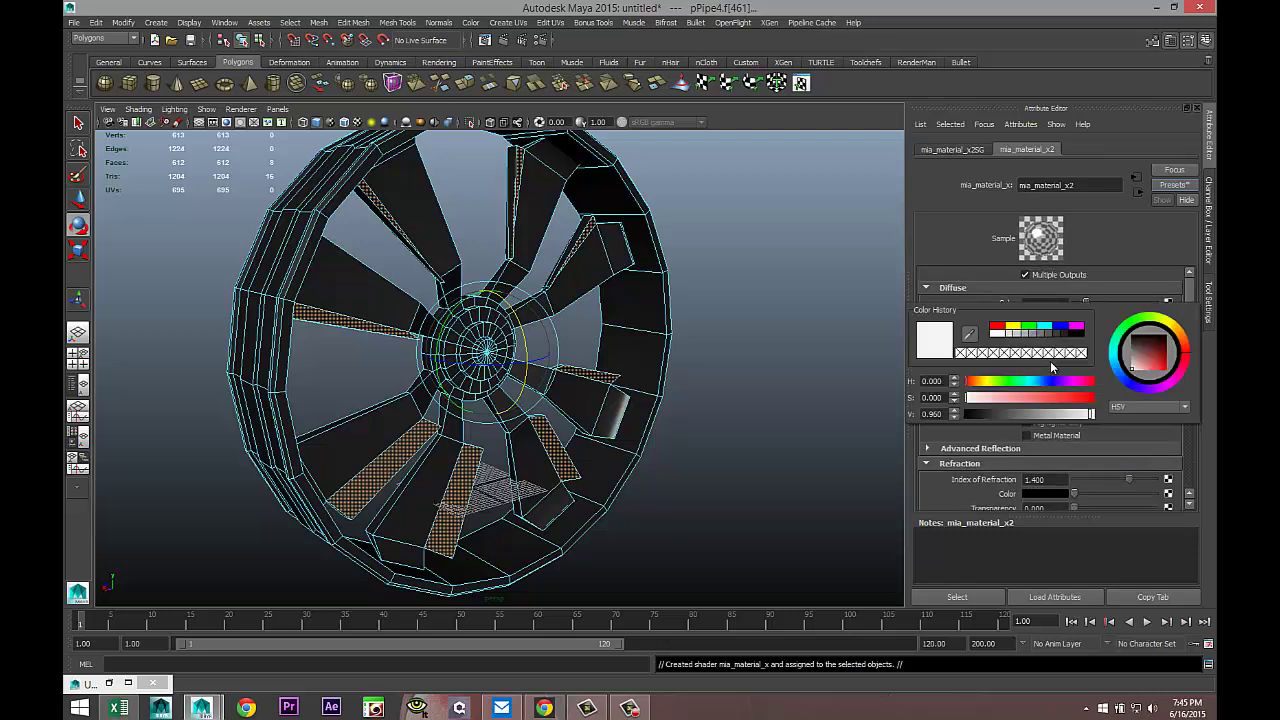
click(998, 333)
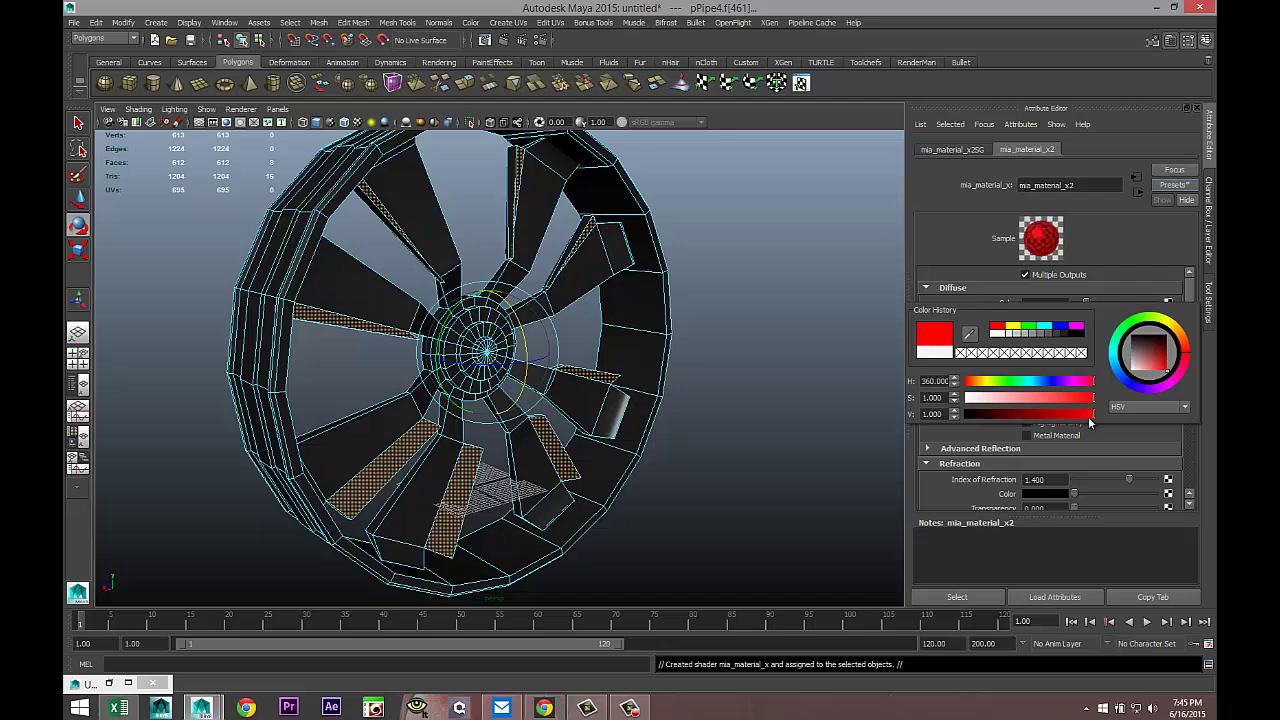
click(1058, 414)
drag(1049, 416, 1004, 419)
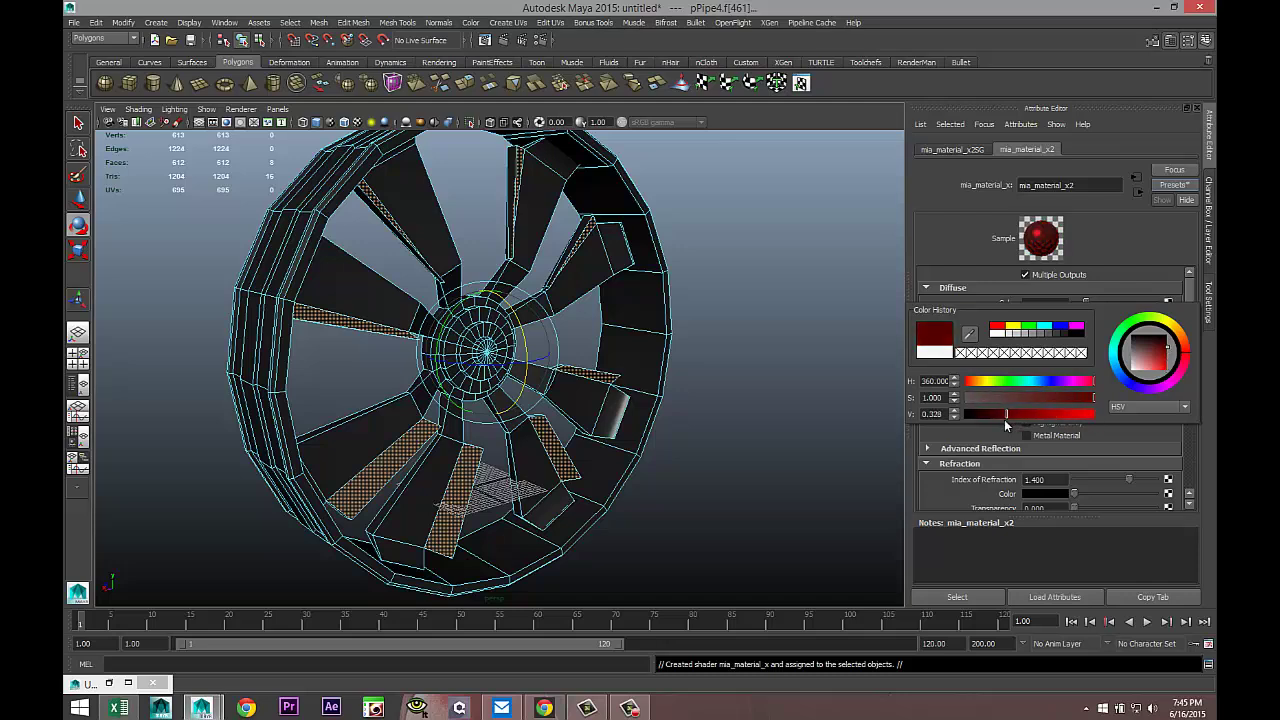
click(722, 489)
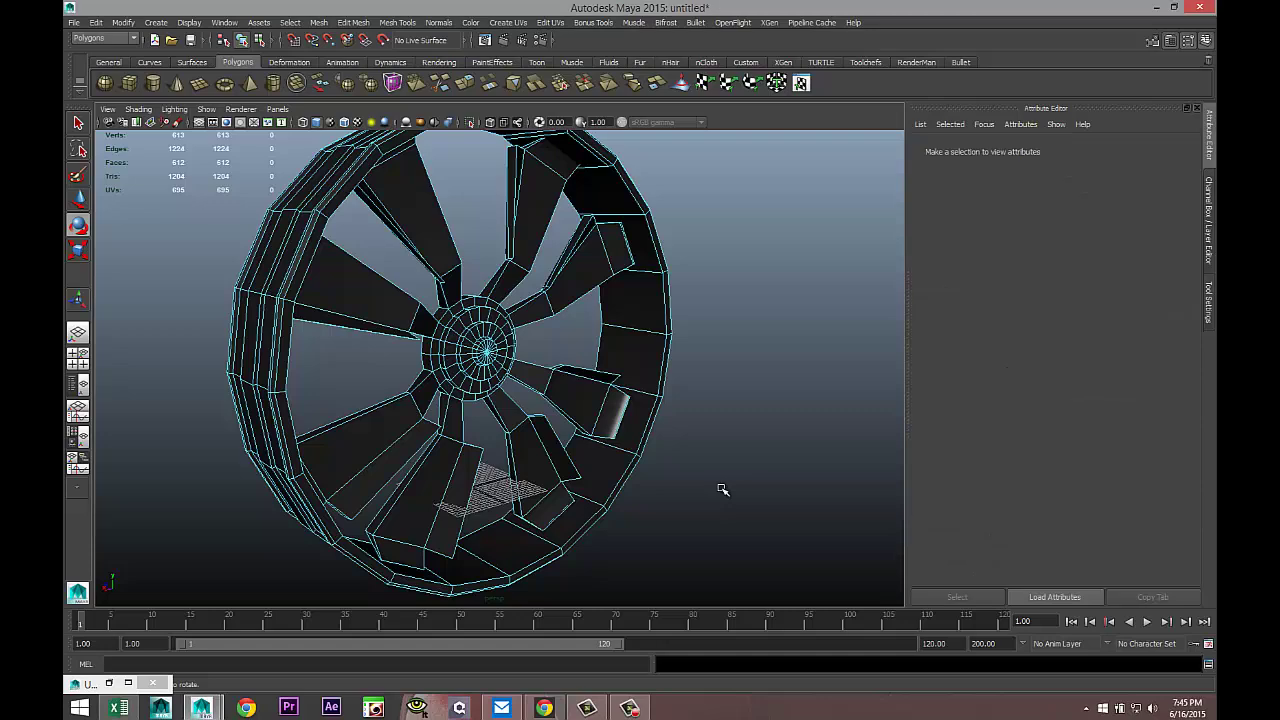
Try to select the outer front ring of faces on the centre cap in one go
scroll(721, 482, down, 2)
scroll(720, 478, up, 2)
mouse_move(694, 460)
alt+middle_down()
mouse_move(737, 451)
mouse_move(714, 466)
alt+middle_up()
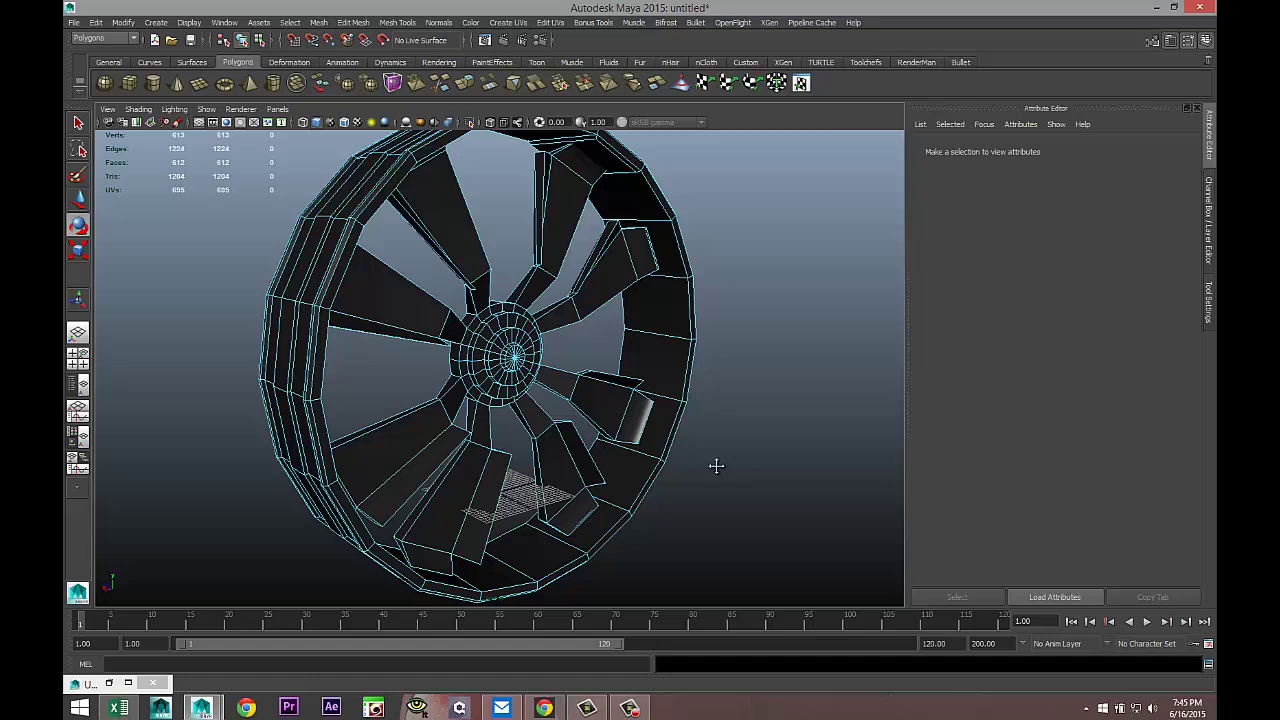
scroll(717, 467, up, 2)
scroll(716, 467, up, 2)
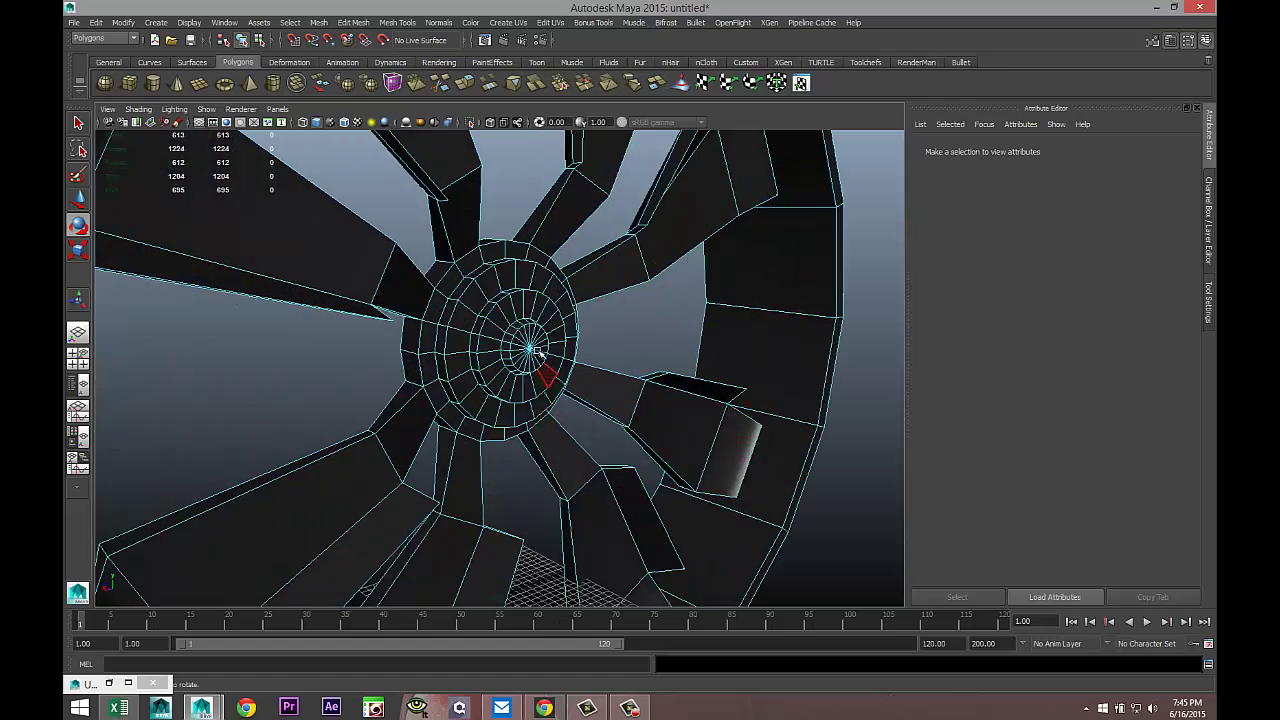
right_drag(516, 325, 548, 310)
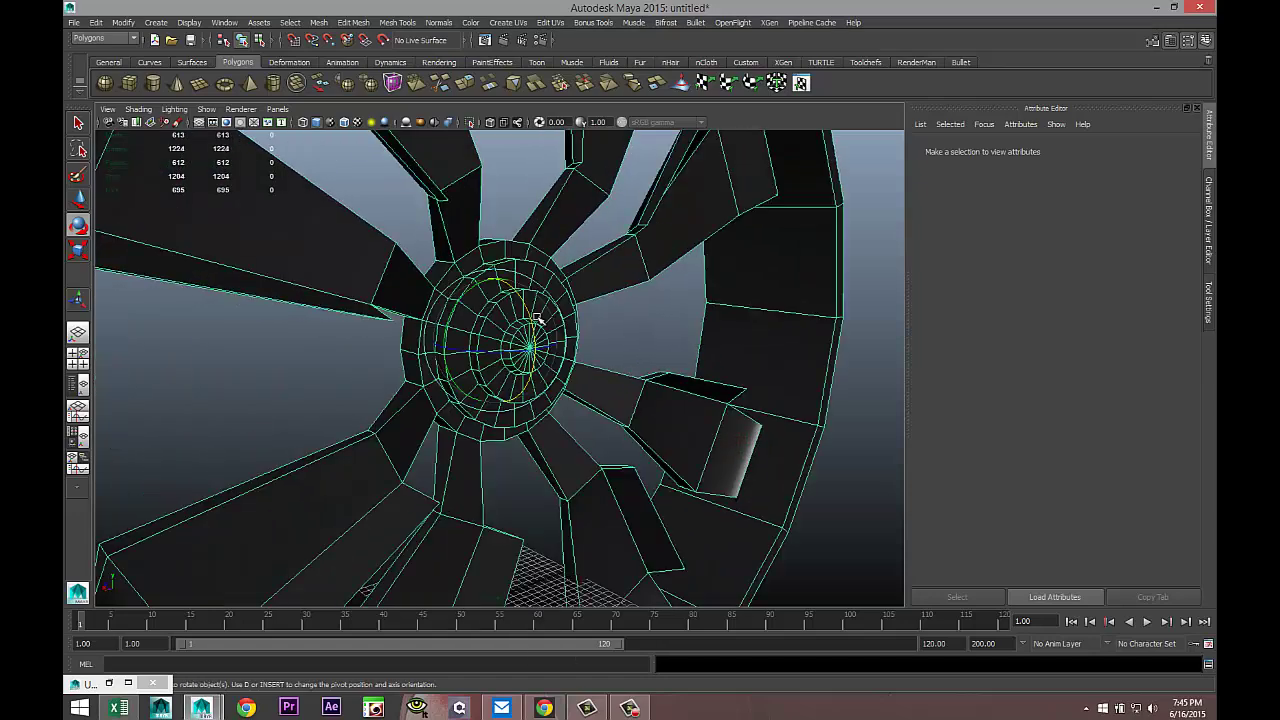
scroll(557, 401, up, 3)
alt+drag(637, 418, 553, 318)
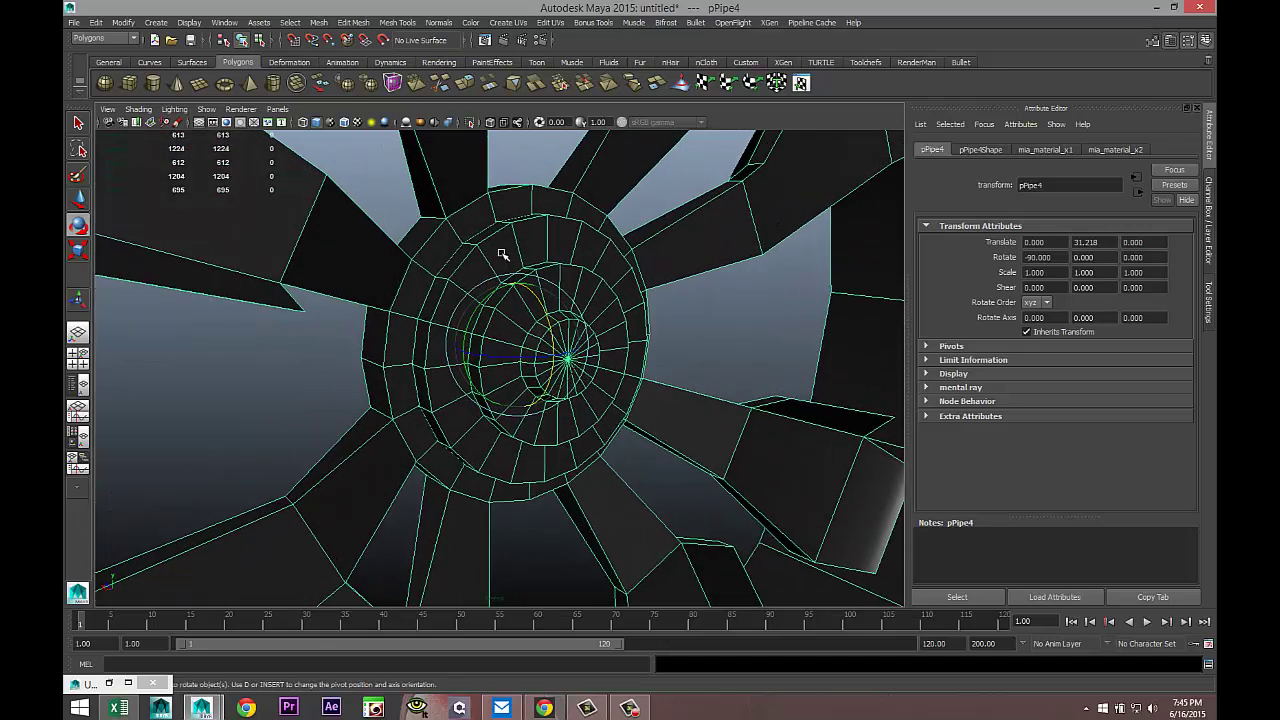
right_drag(502, 255, 510, 292)
click(483, 279)
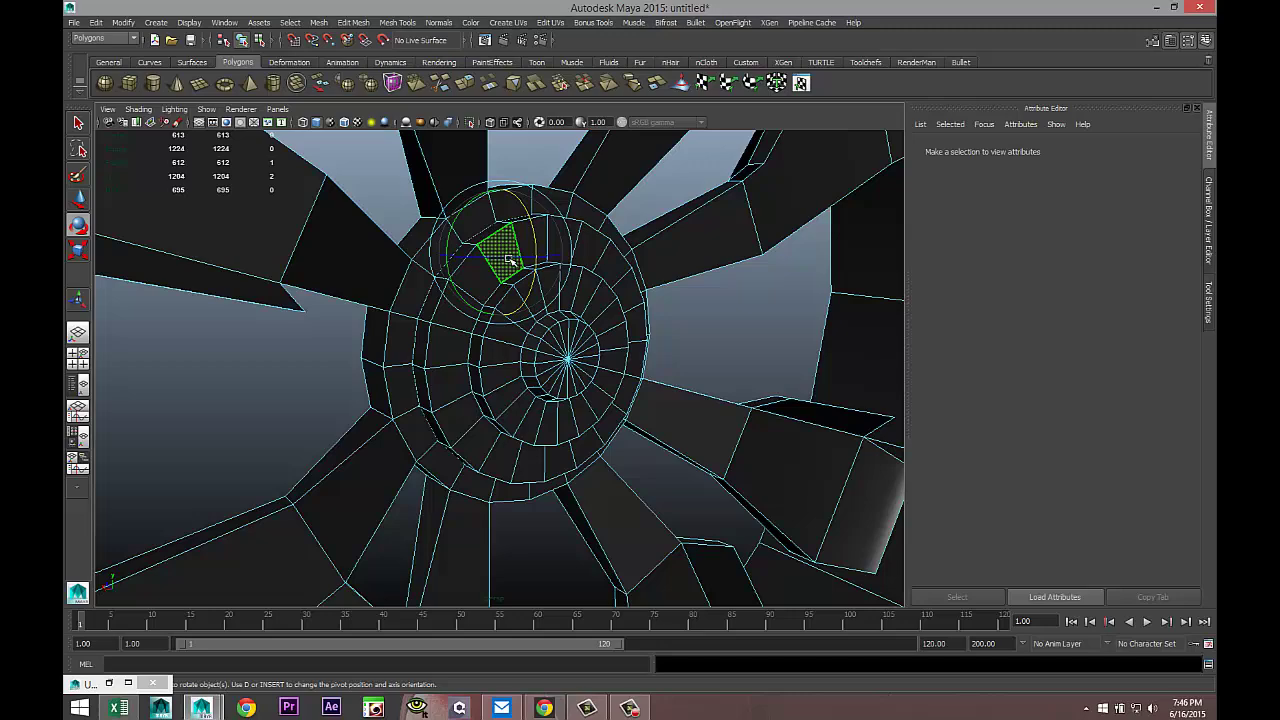
double_click(483, 278)
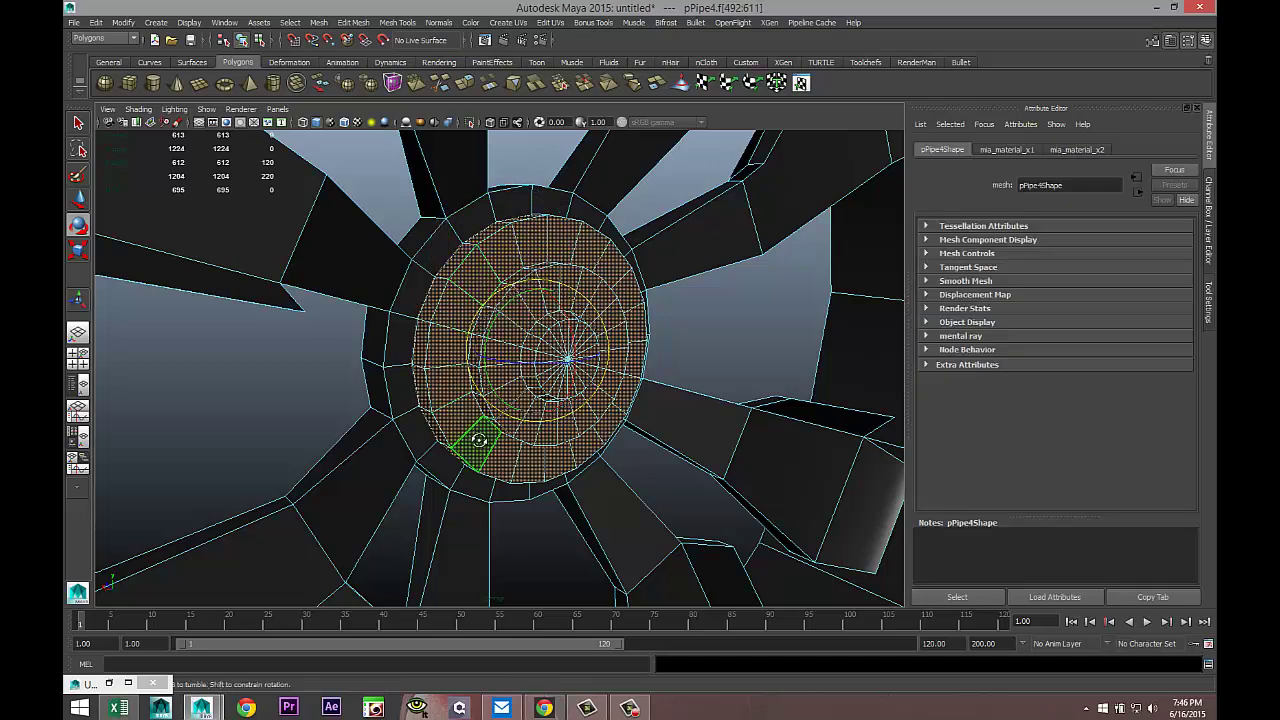
alt+drag(474, 433, 481, 440)
Select every face of the outer front ring on the centre cap, all the way around
click(503, 266)
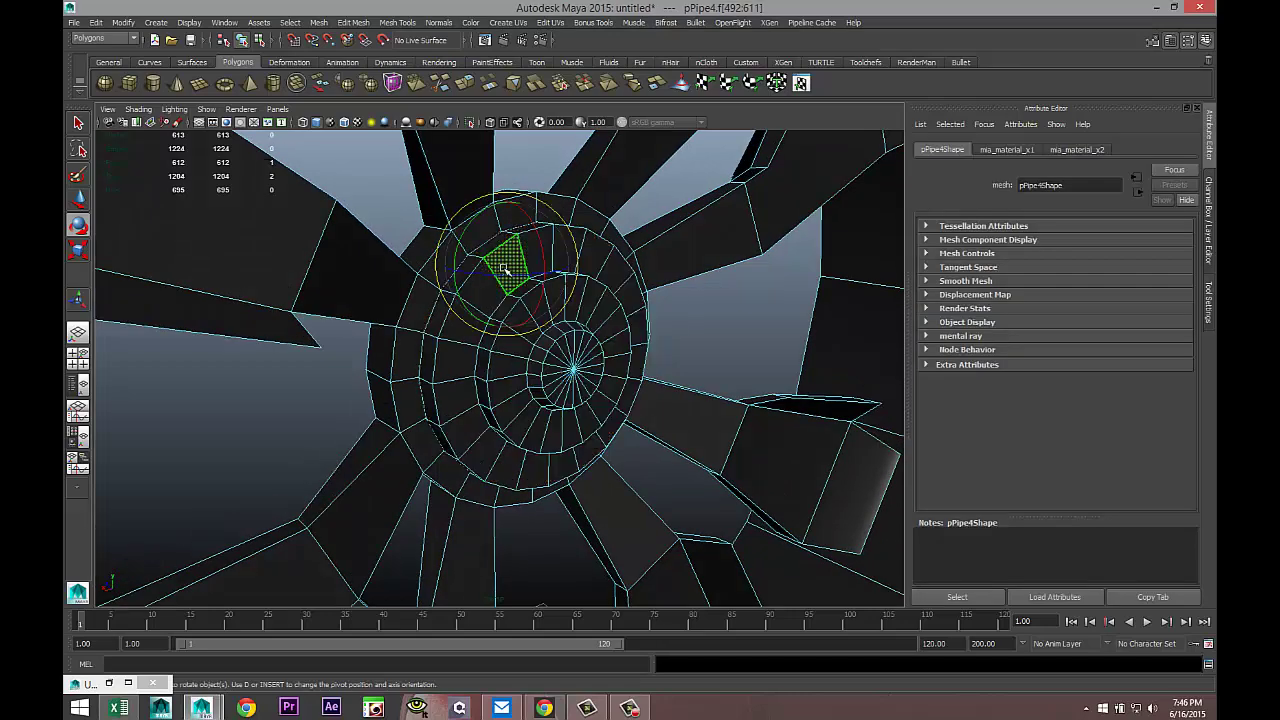
shift+click(460, 318)
shift+click(452, 398)
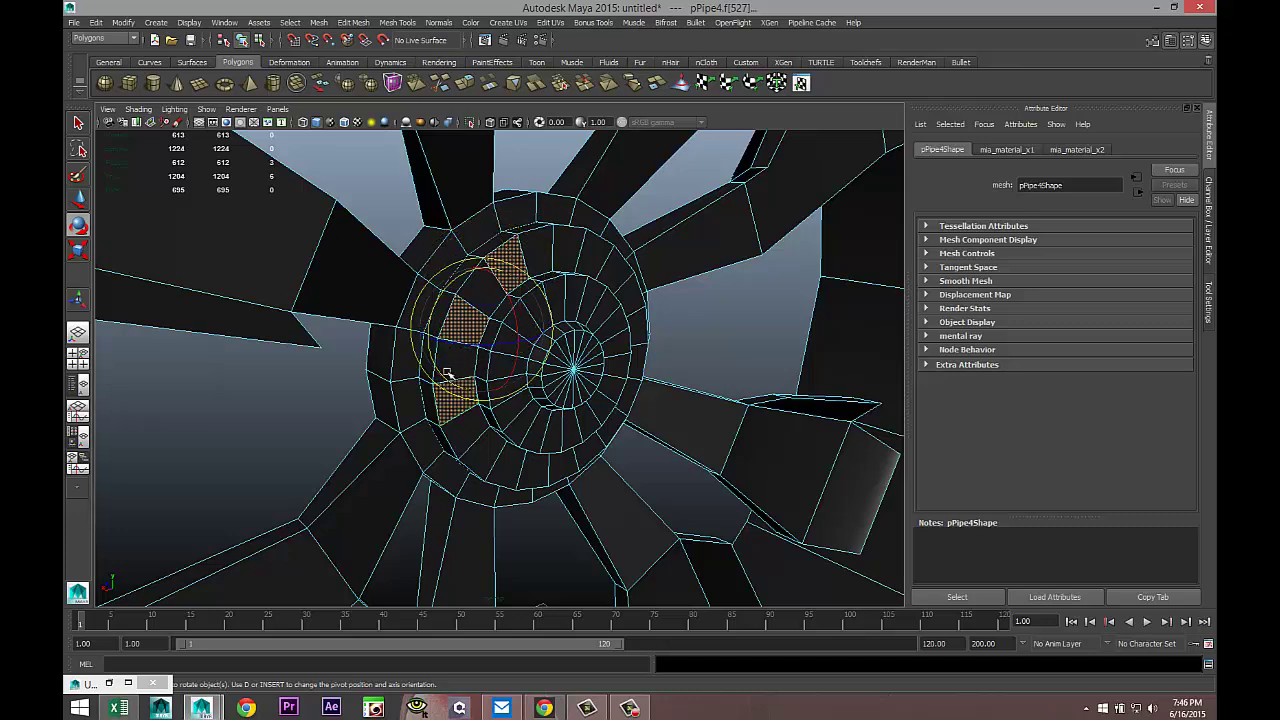
scroll(540, 295, up, 3)
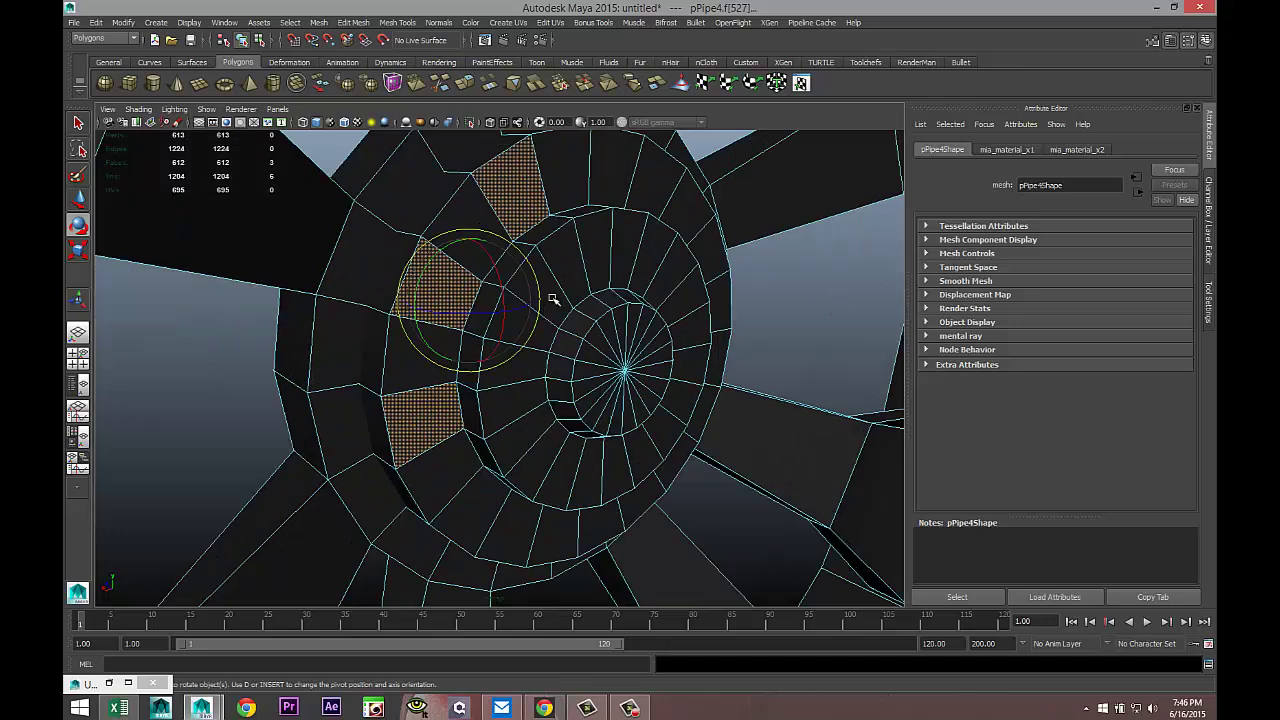
shift+click(560, 185)
shift+click(603, 182)
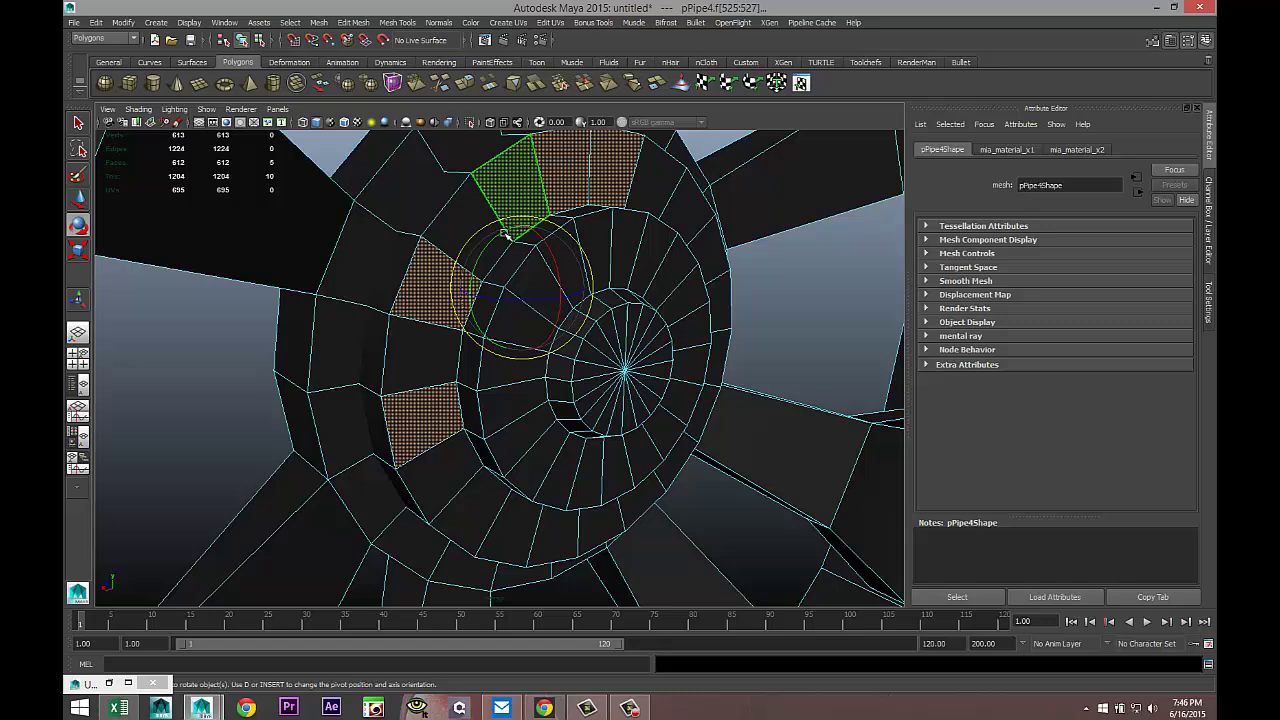
shift+click(470, 212)
shift+click(425, 350)
shift+click(448, 478)
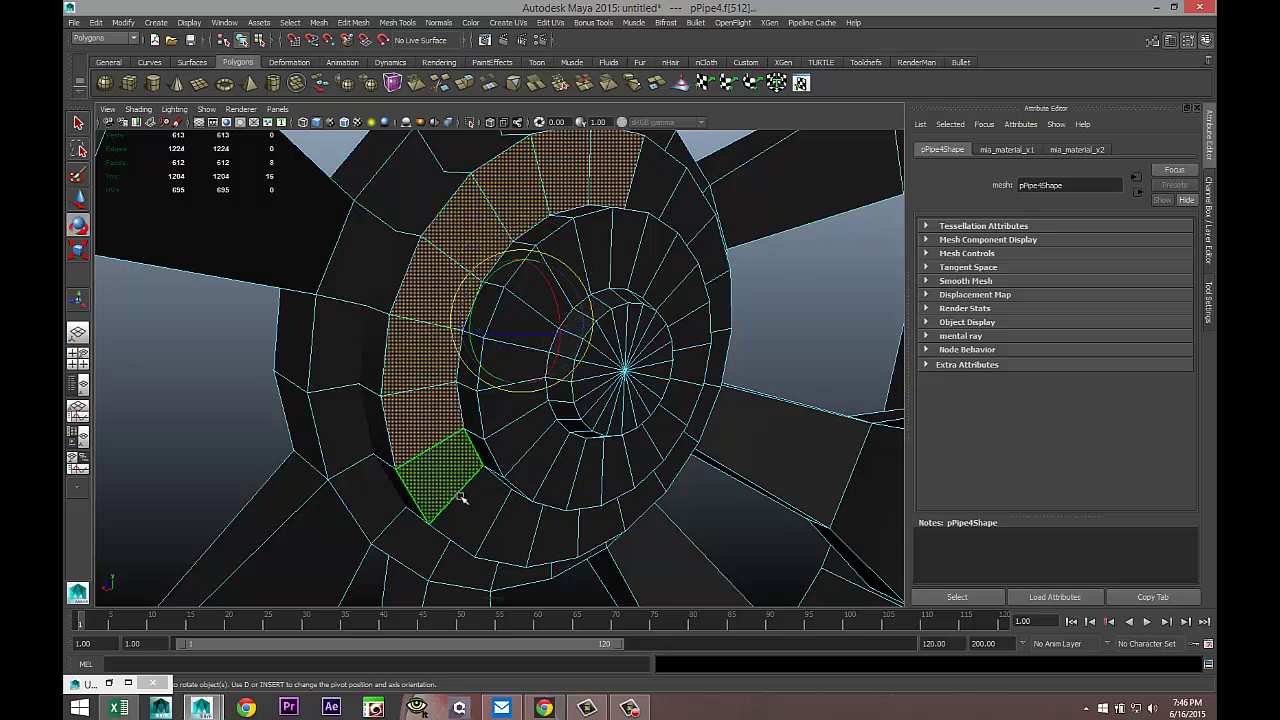
shift+click(472, 501)
shift+click(530, 533)
shift+click(555, 536)
shift+click(614, 516)
shift+click(643, 508)
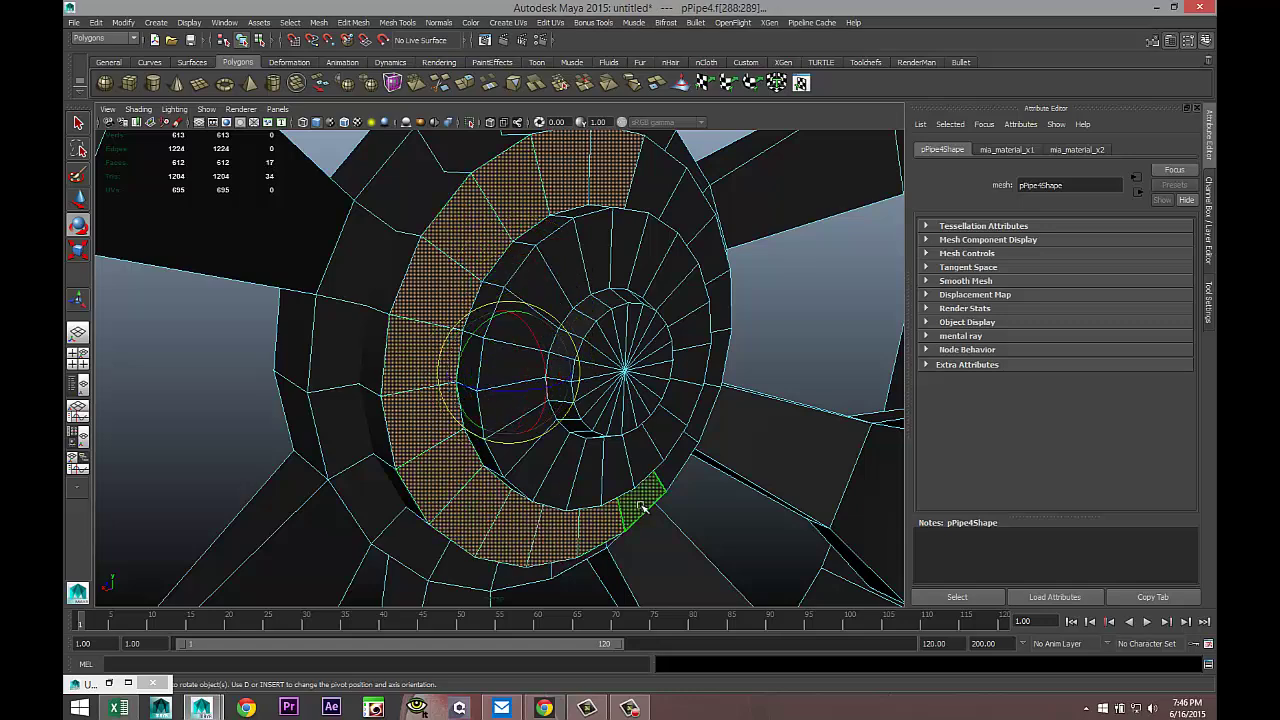
alt+drag(757, 437, 671, 437)
mouse_move(487, 218)
shift+mouse_down()
mouse_move(517, 223)
mouse_move(569, 286)
mouse_move(586, 377)
mouse_move(573, 453)
shift+mouse_up()
shift+click(558, 474)
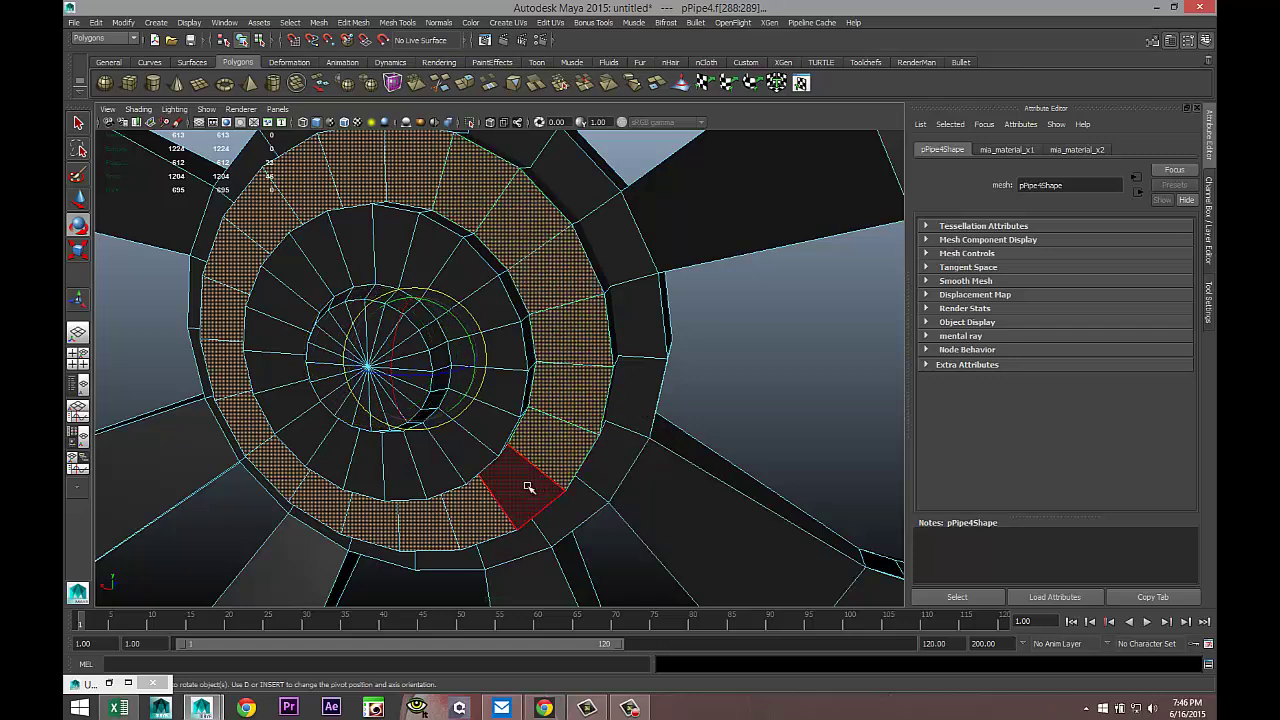
shift+click(528, 488)
alt+drag(350, 436, 450, 480)
Assign a third new mia_material_x to the selected ring faces and replace its settings with the Chrome preset
right_drag(462, 281, 462, 551)
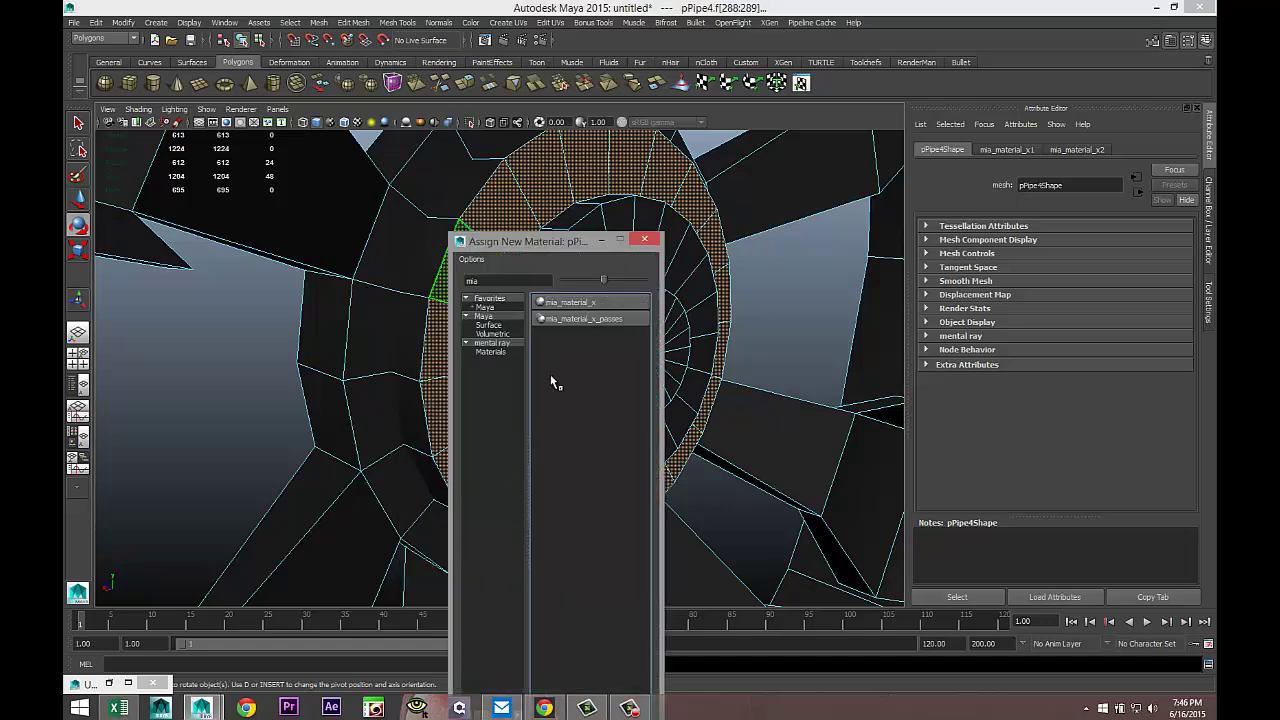
click(590, 303)
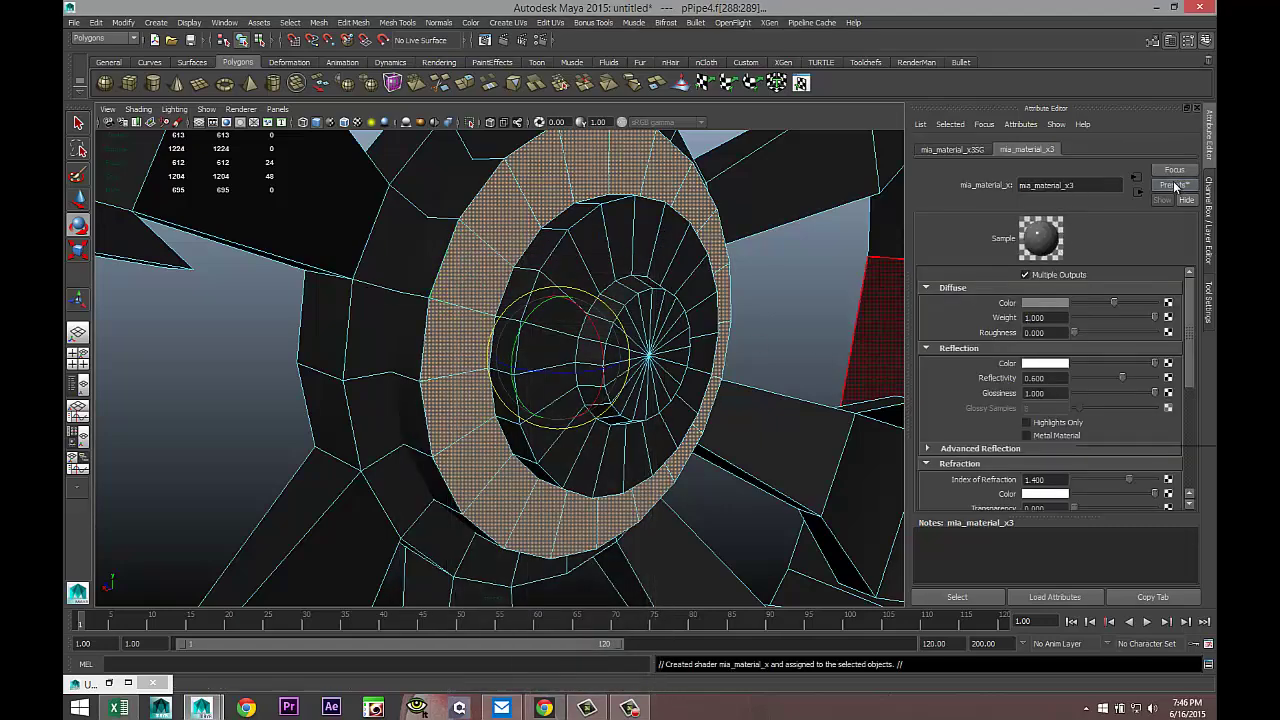
click(1176, 186)
mouse_move(1118, 217)
click(1030, 221)
Set the third material's refraction color to a dark blue with hue 240 and saturation 1
scroll(1073, 408, down, 3)
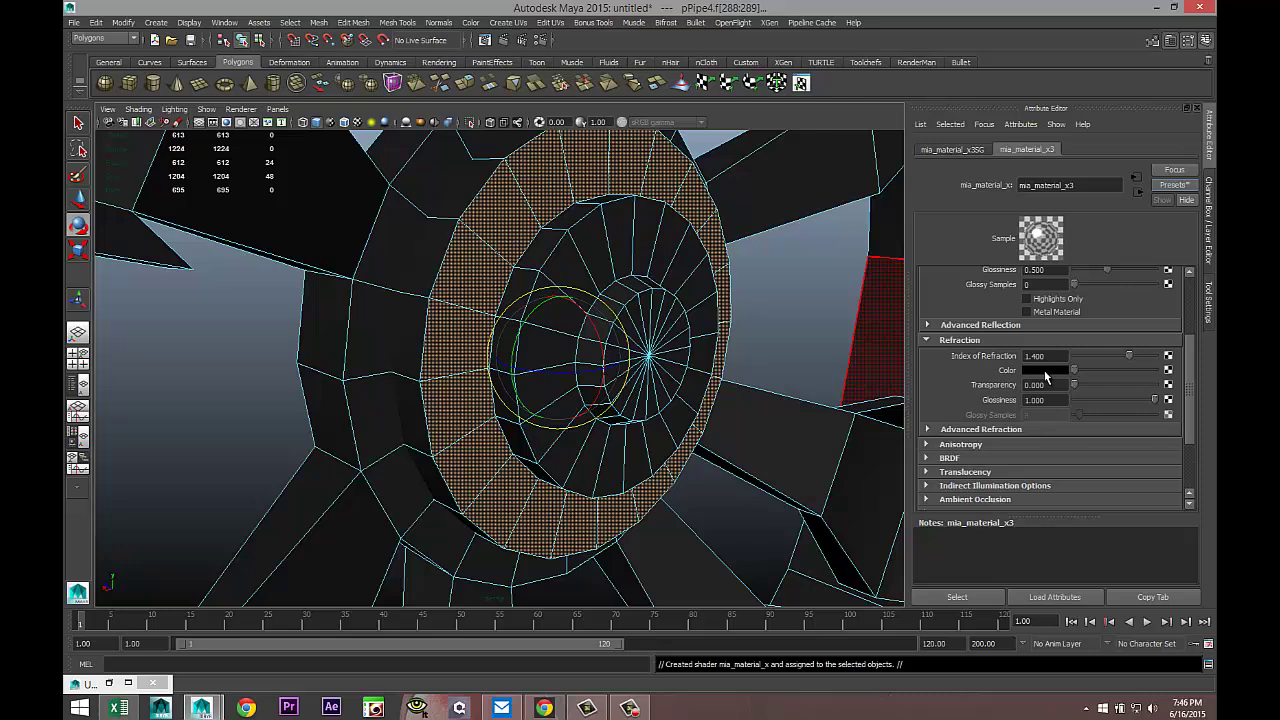
click(1042, 370)
click(1059, 339)
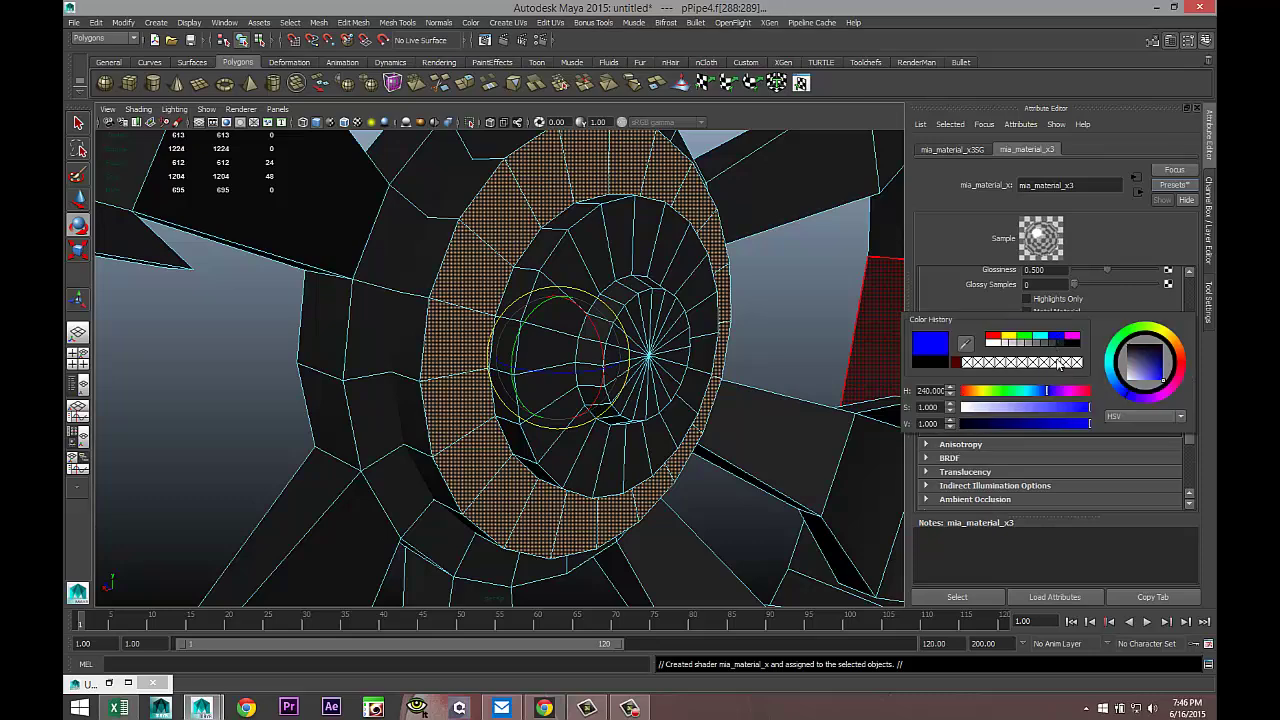
drag(1088, 426, 990, 427)
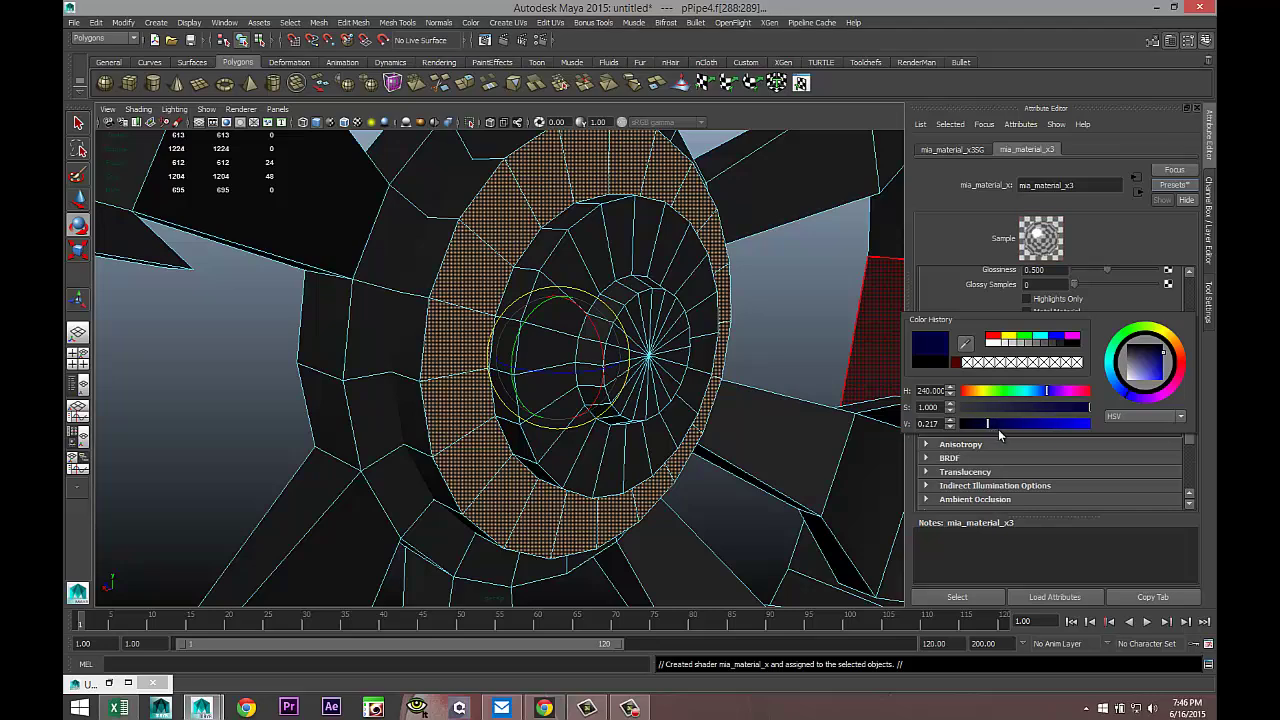
Set the third material's reflection color to the same recently used dark blue and deselect the ring faces
scroll(962, 305, up, 2)
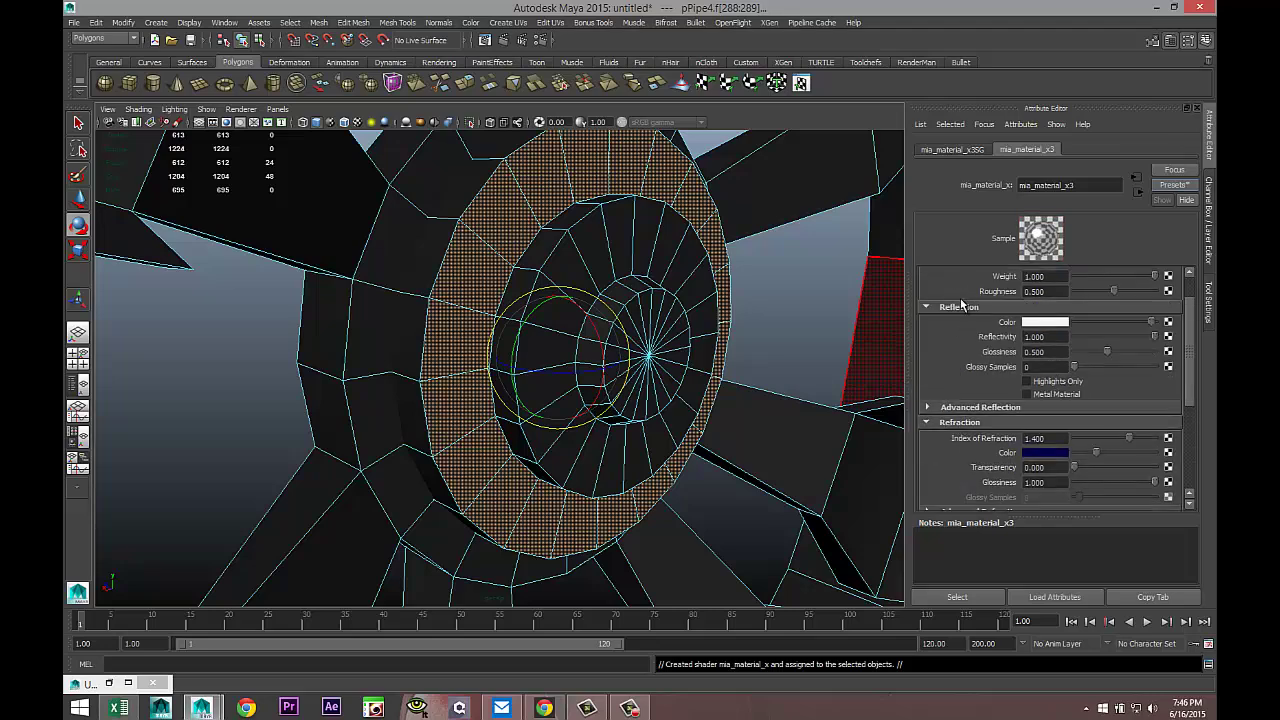
click(1047, 324)
click(959, 315)
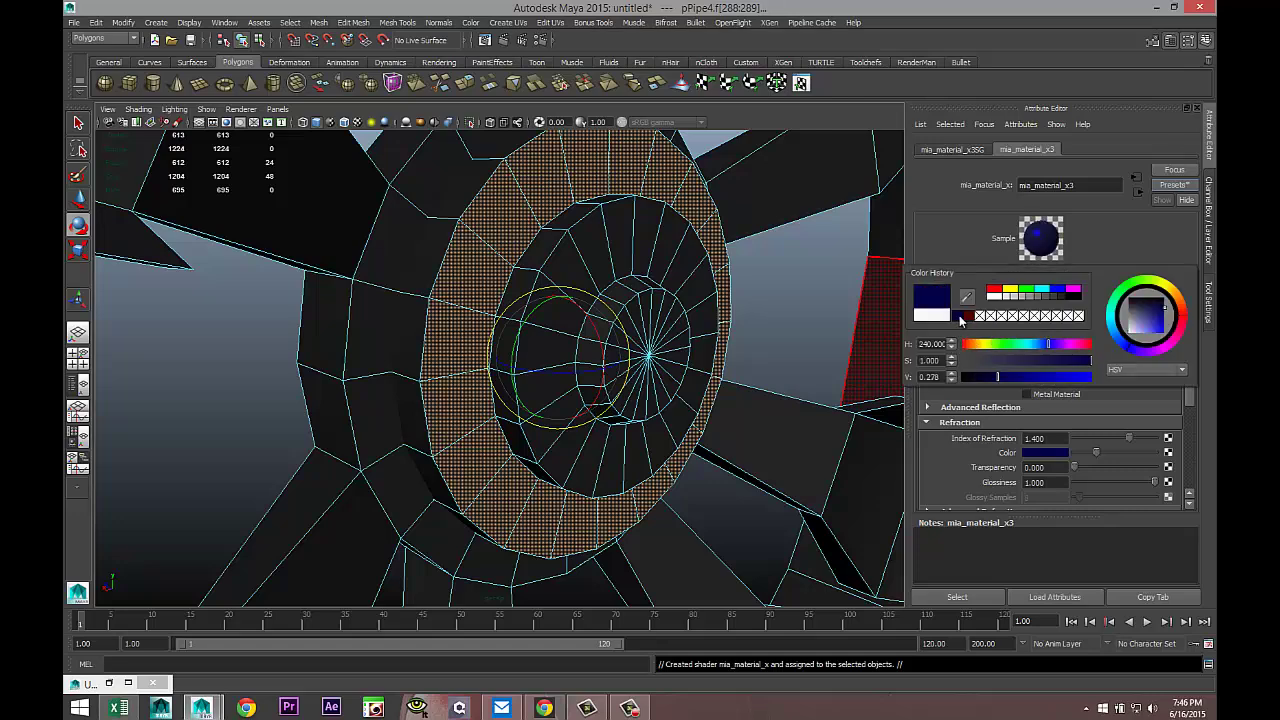
click(226, 368)
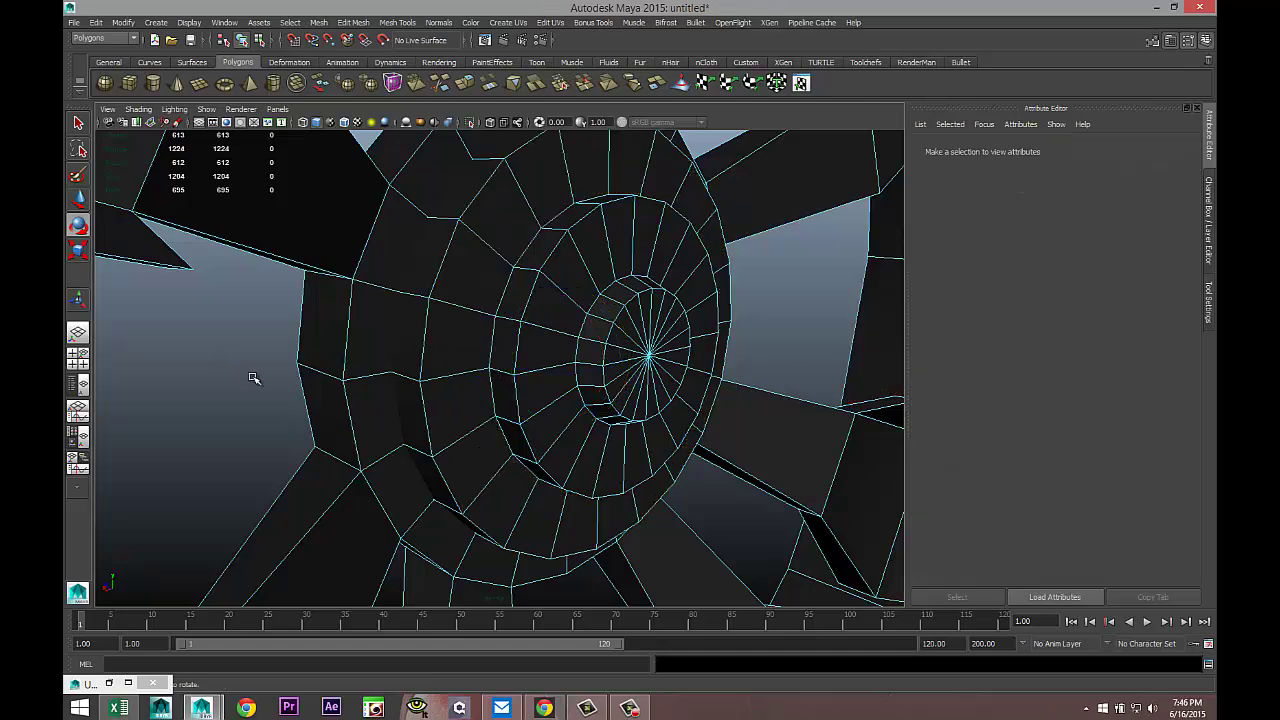
Select the whole wheel as an object and turn on its smooth mesh preview
scroll(446, 402, down, 5)
right_drag(503, 340, 533, 322)
click(530, 321)
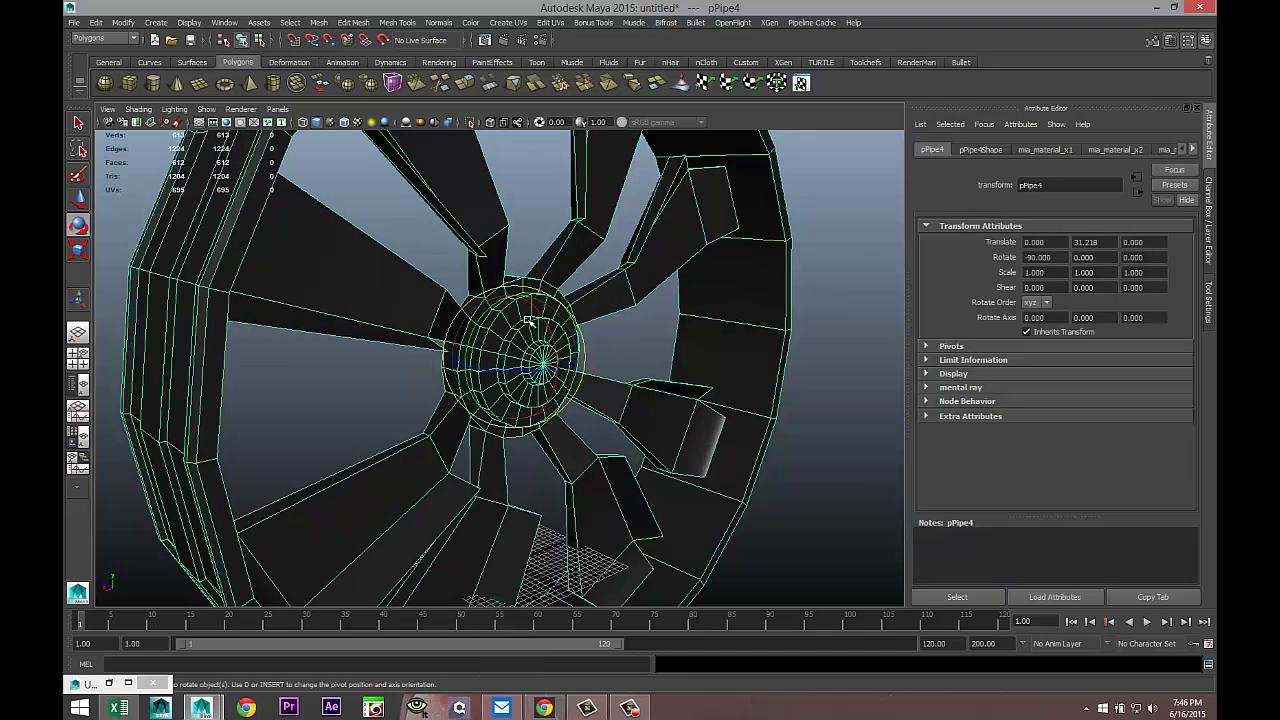
key(3)
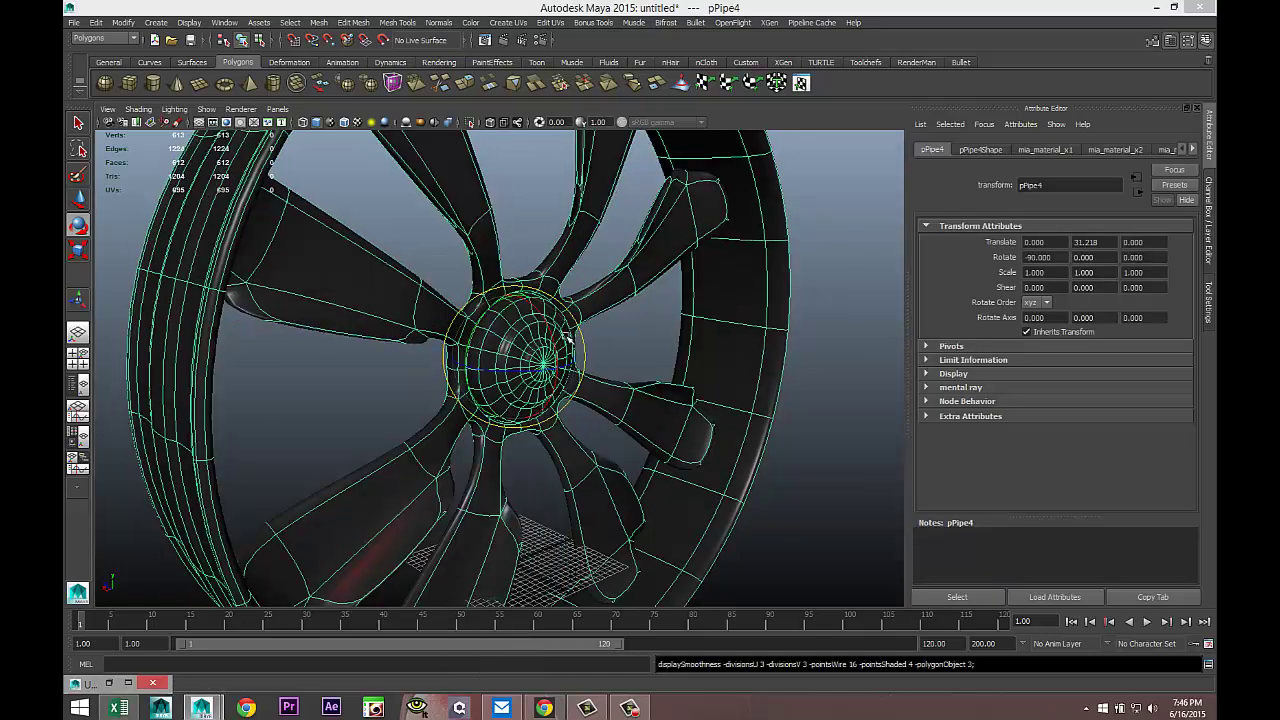
Duplicate the wheel and move the copy beside the original along X, to about -97
alt+drag(625, 372, 586, 377)
scroll(597, 369, down, 10)
key(ctrl+d)
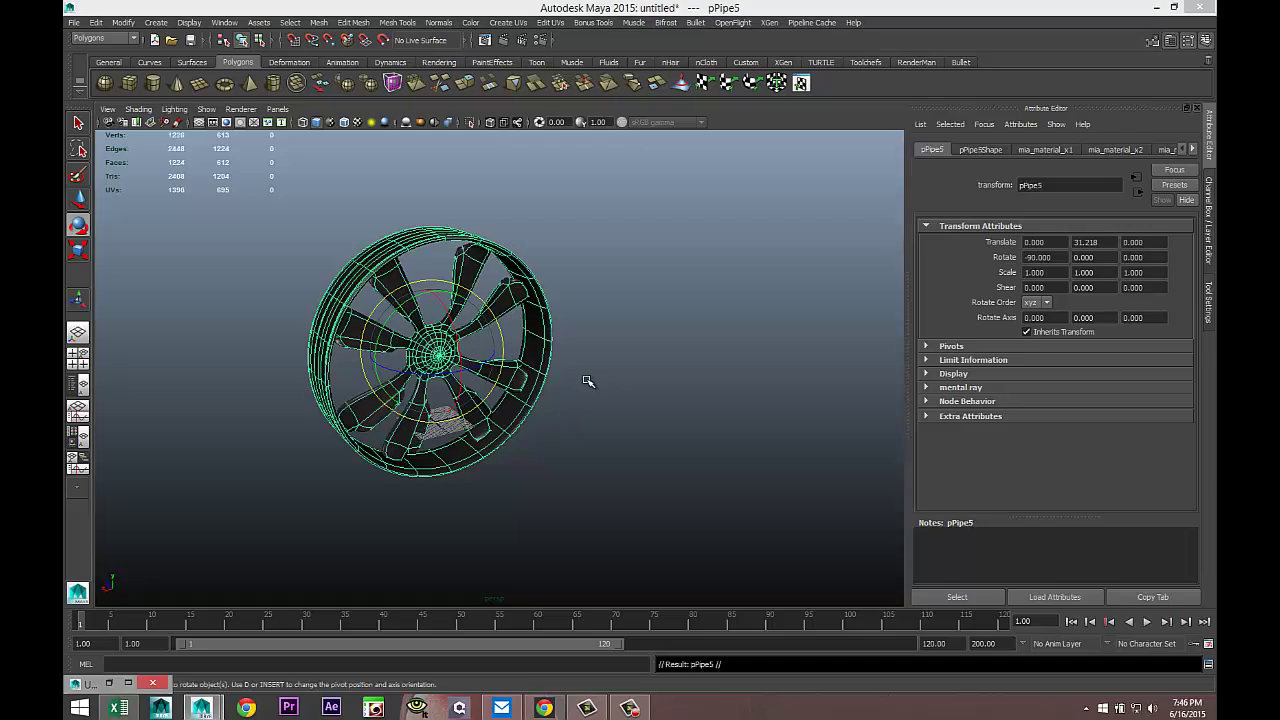
key(w)
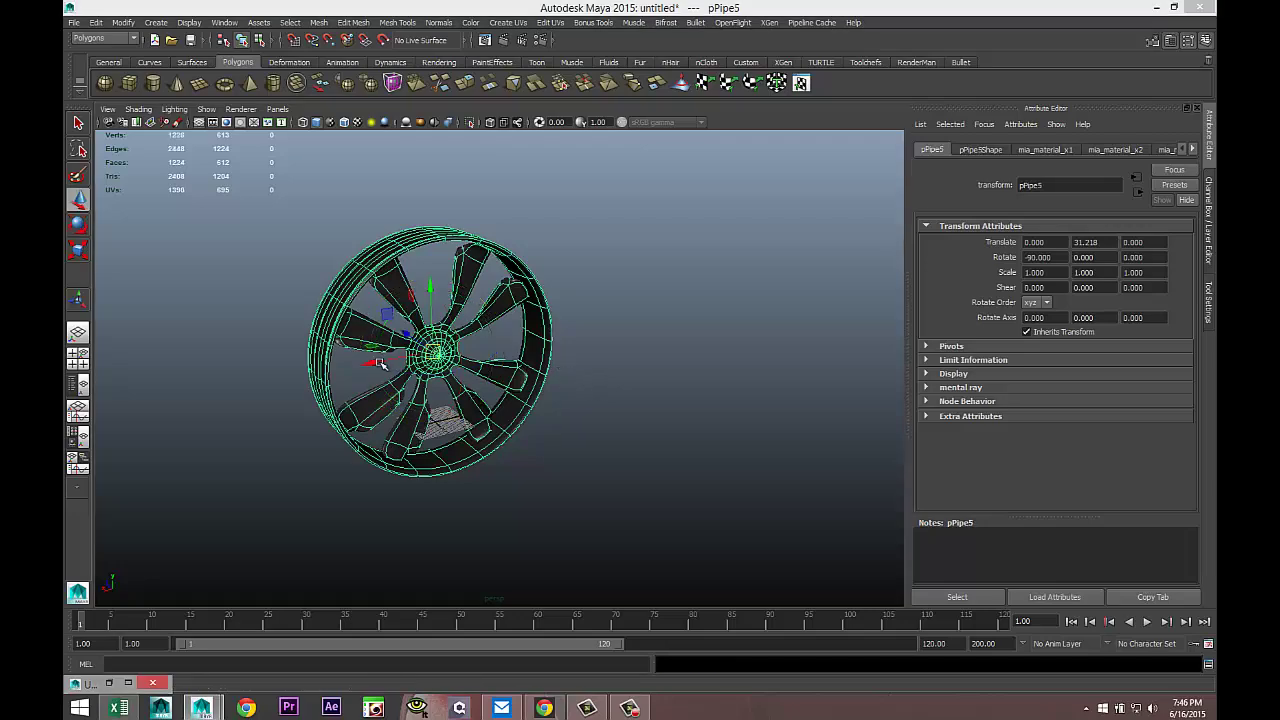
drag(380, 364, 622, 383)
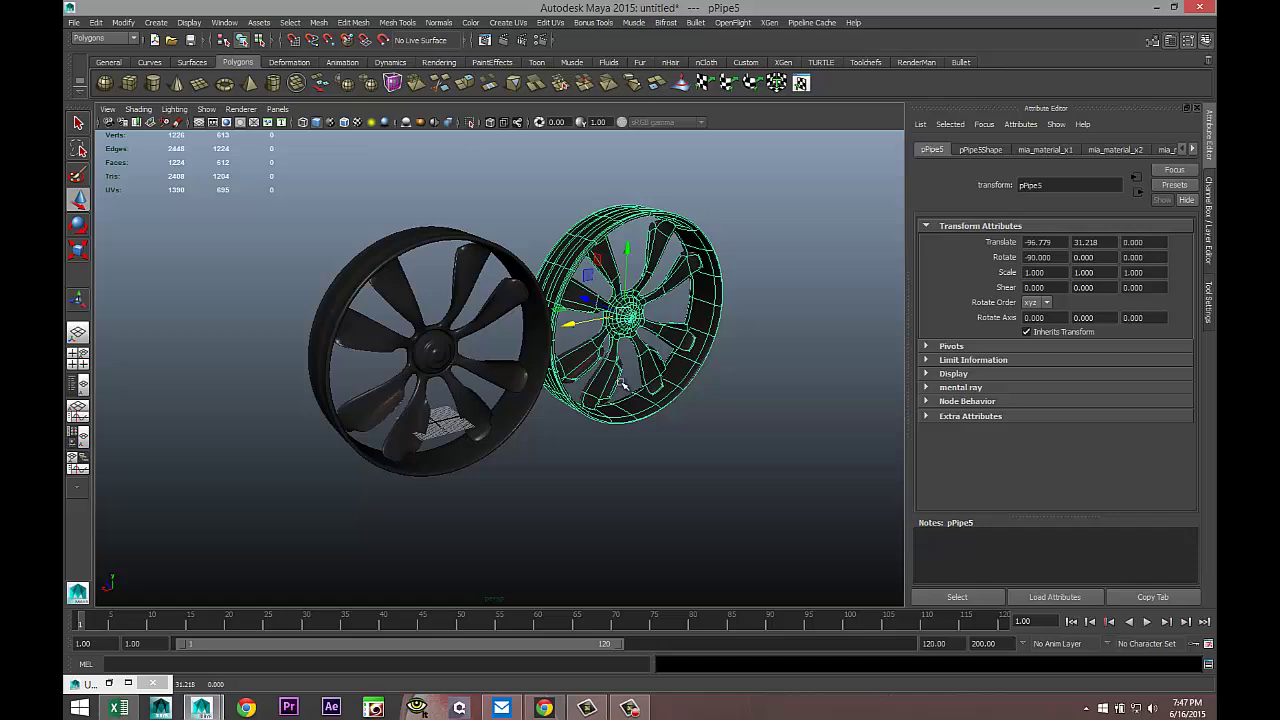
Rotate the copied wheel about X until it lies nearly flat and set its X translation to -90
key(e)
drag(662, 346, 654, 280)
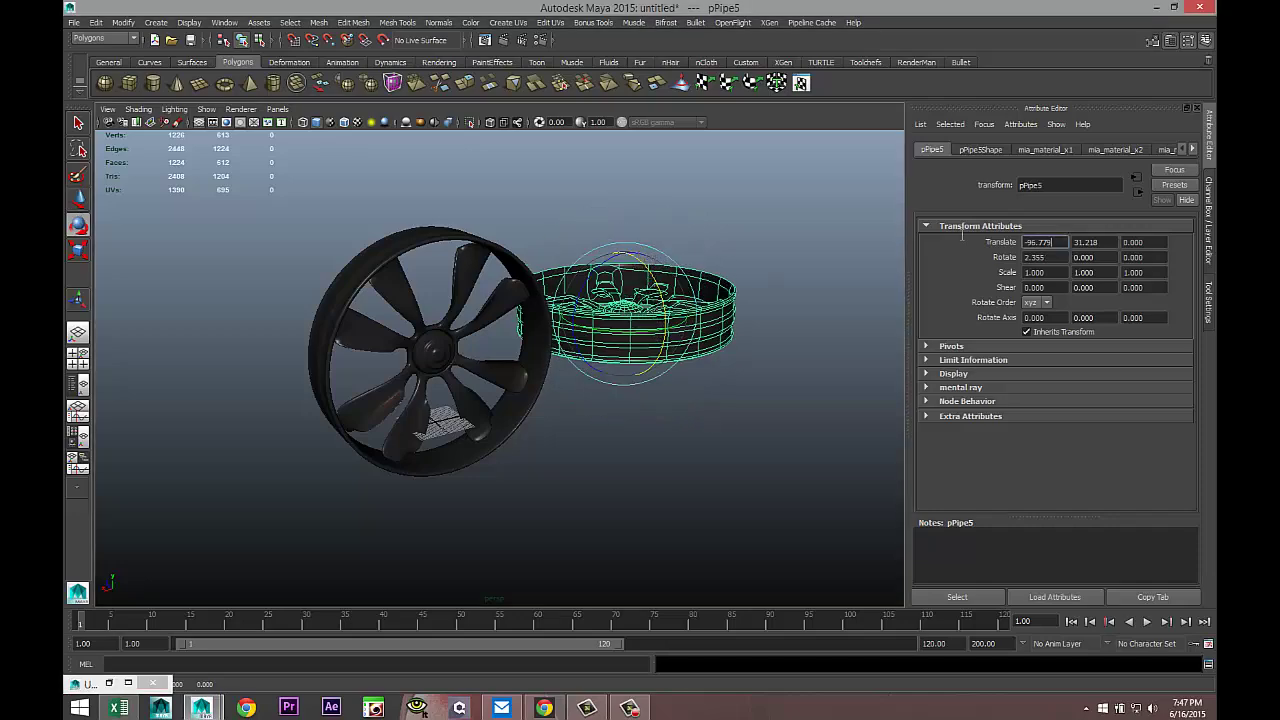
drag(962, 234, 862, 234)
text(-90)
key(Return)
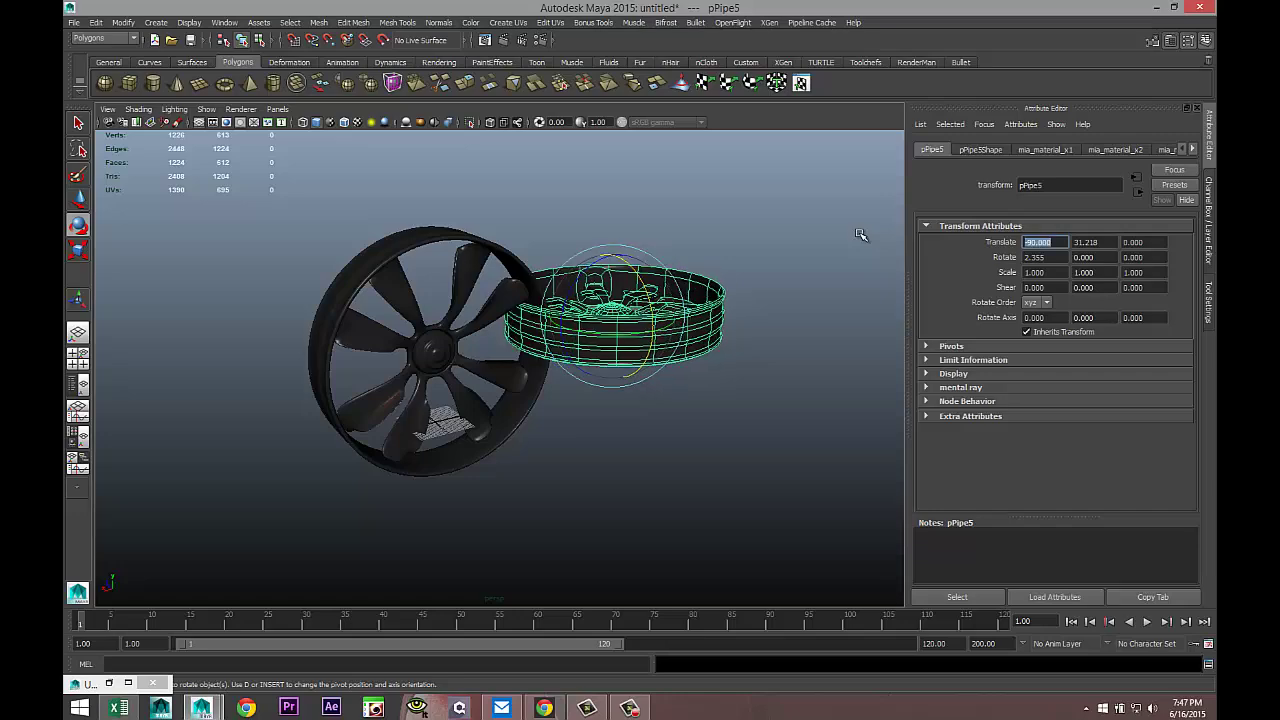
Set the copied wheel's X rotation to 0, checking it in the side view
click(78, 358)
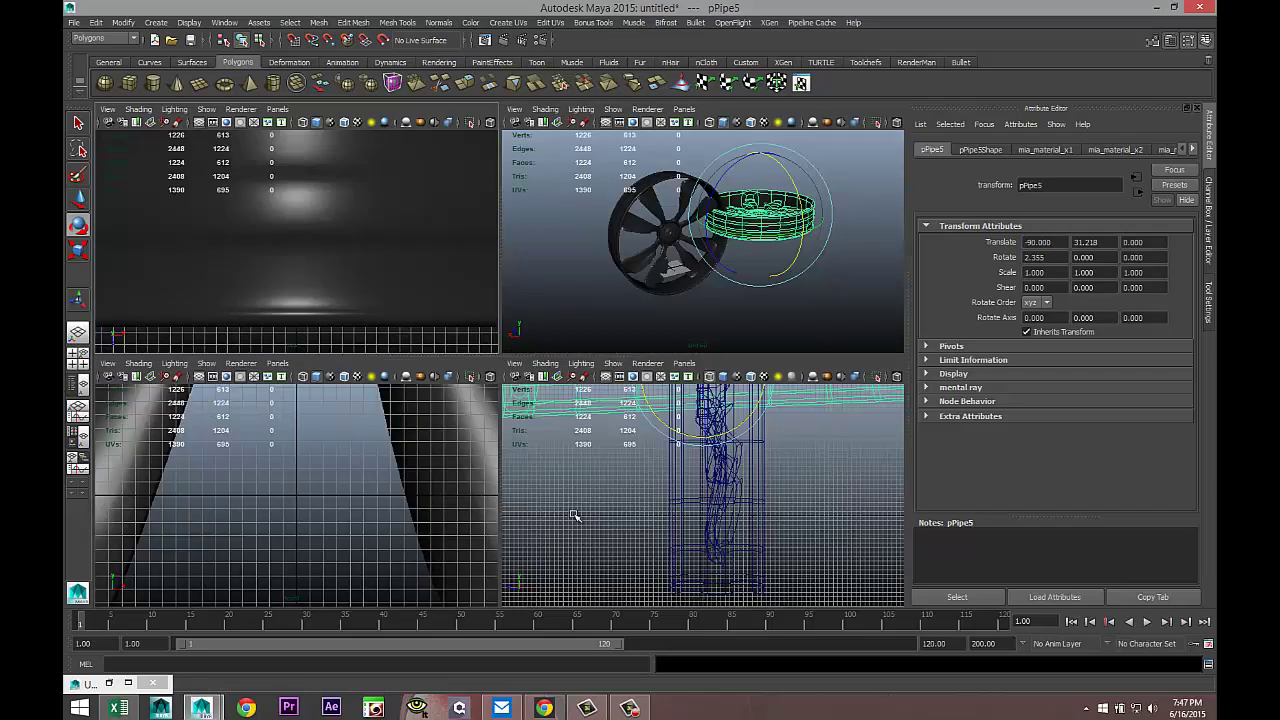
key(space)
scroll(640, 485, down, 3)
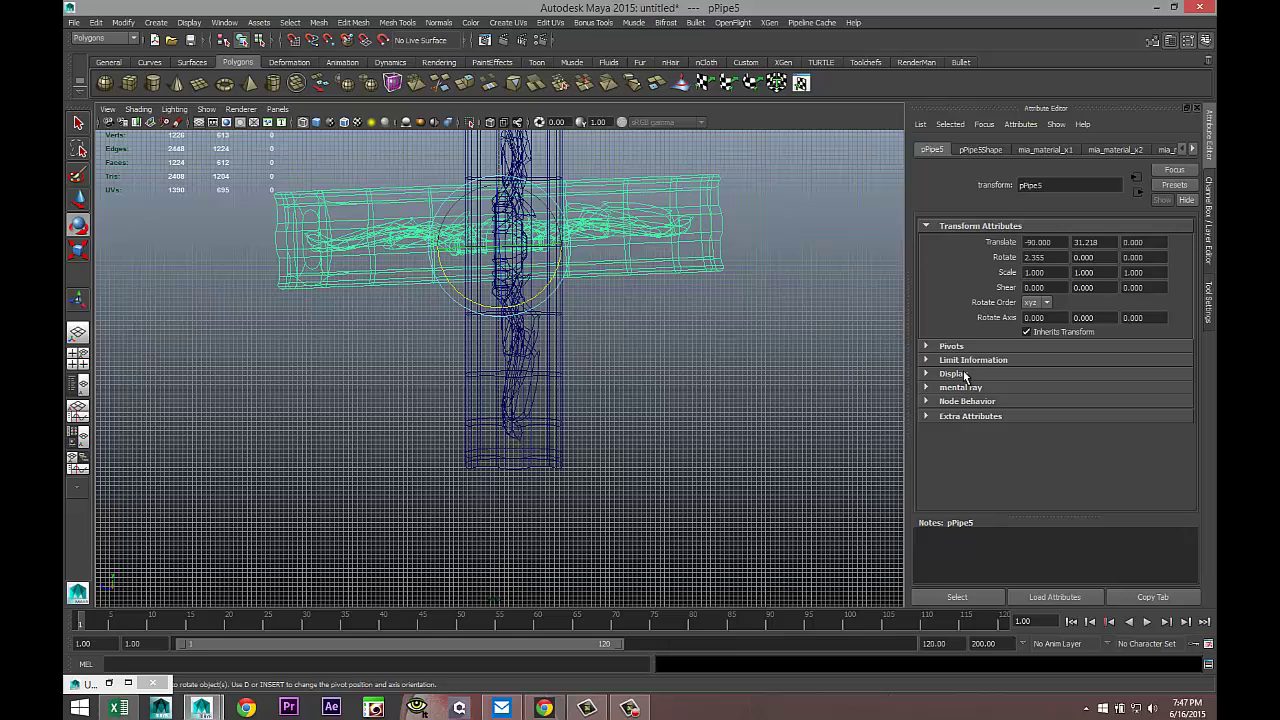
scroll(712, 465, down, 2)
drag(1012, 256, 913, 258)
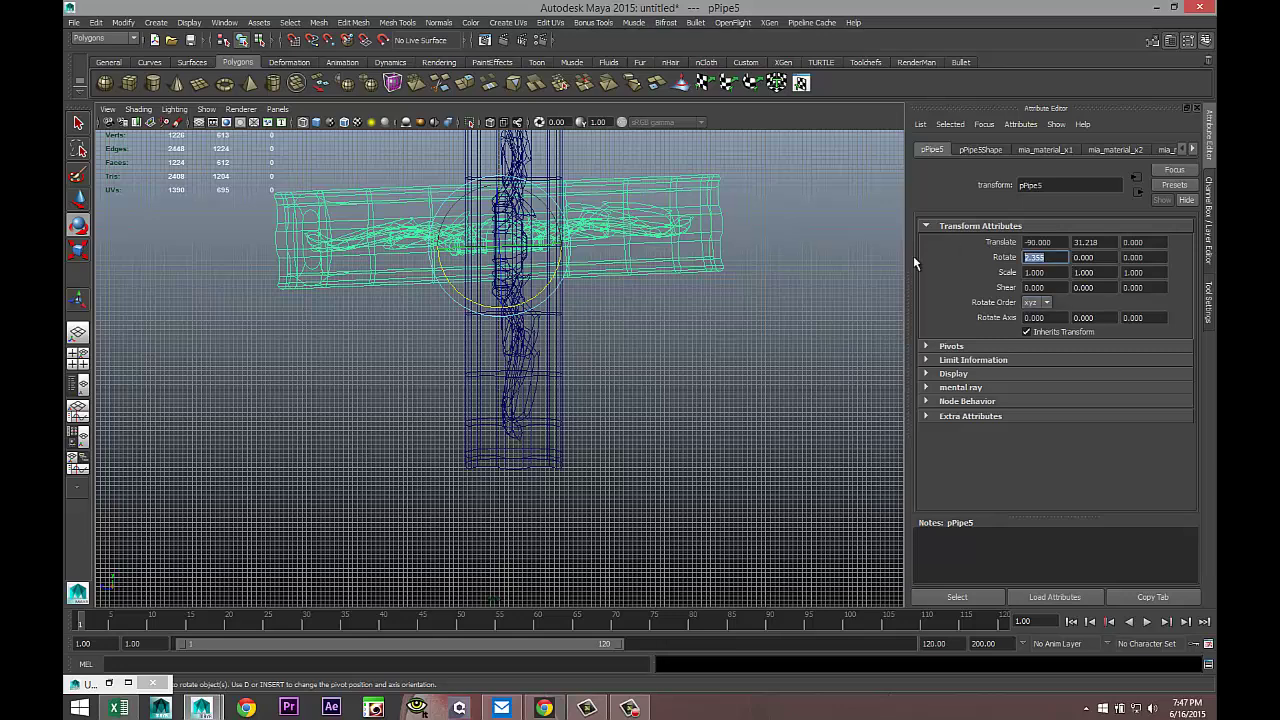
text(0)
key(Return)
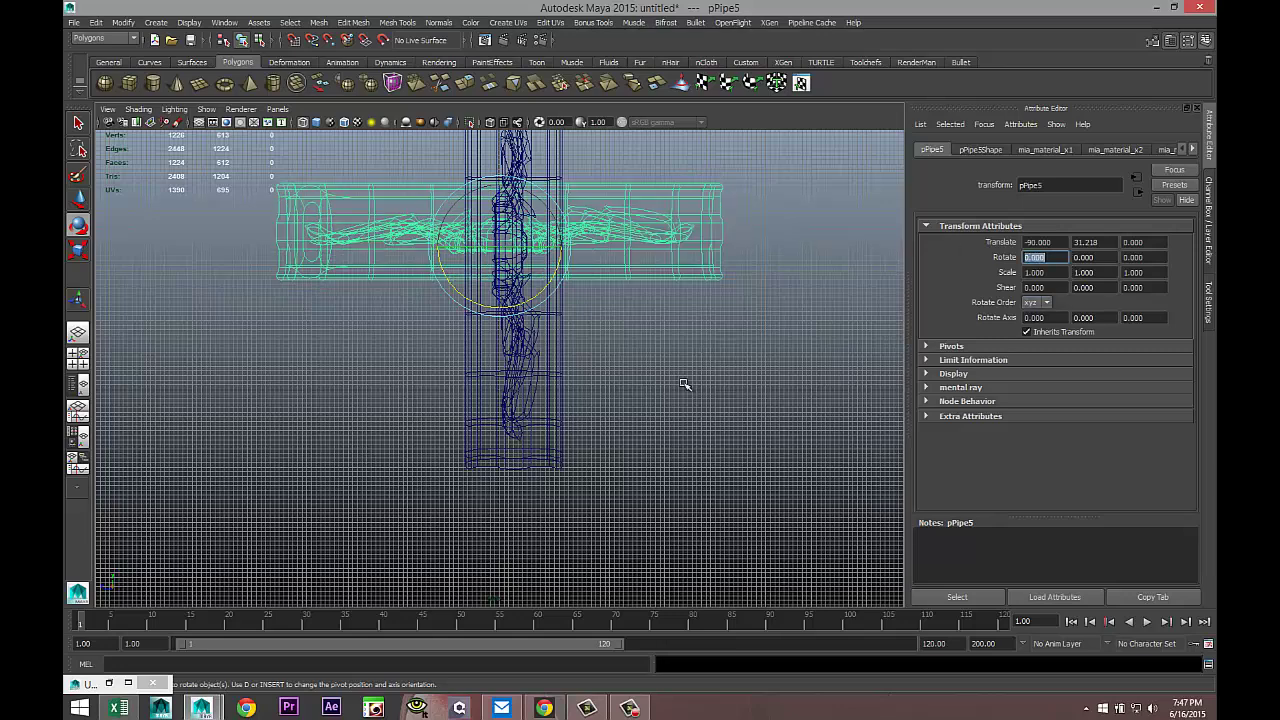
Lower the flat wheel to about Y 7.4 and raise the upright wheel to about Y 48.7 so their undersides align
click(700, 300)
key(w)
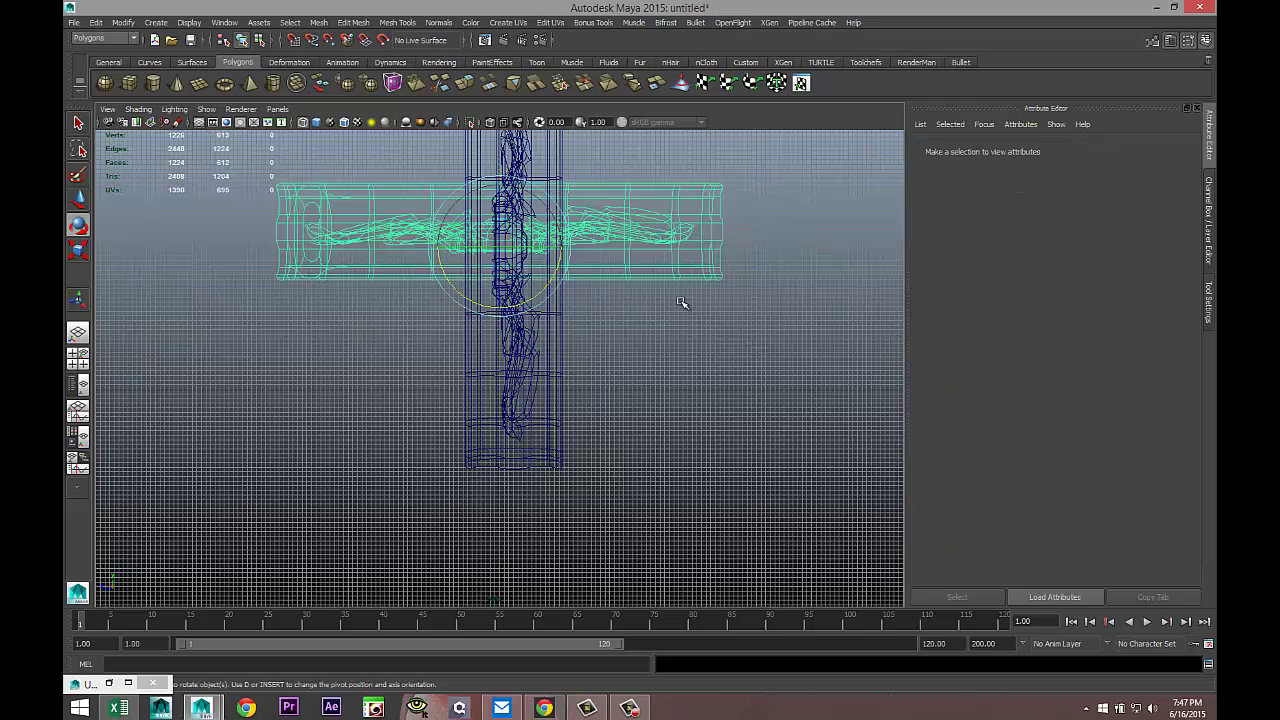
click(496, 213)
drag(500, 181, 516, 290)
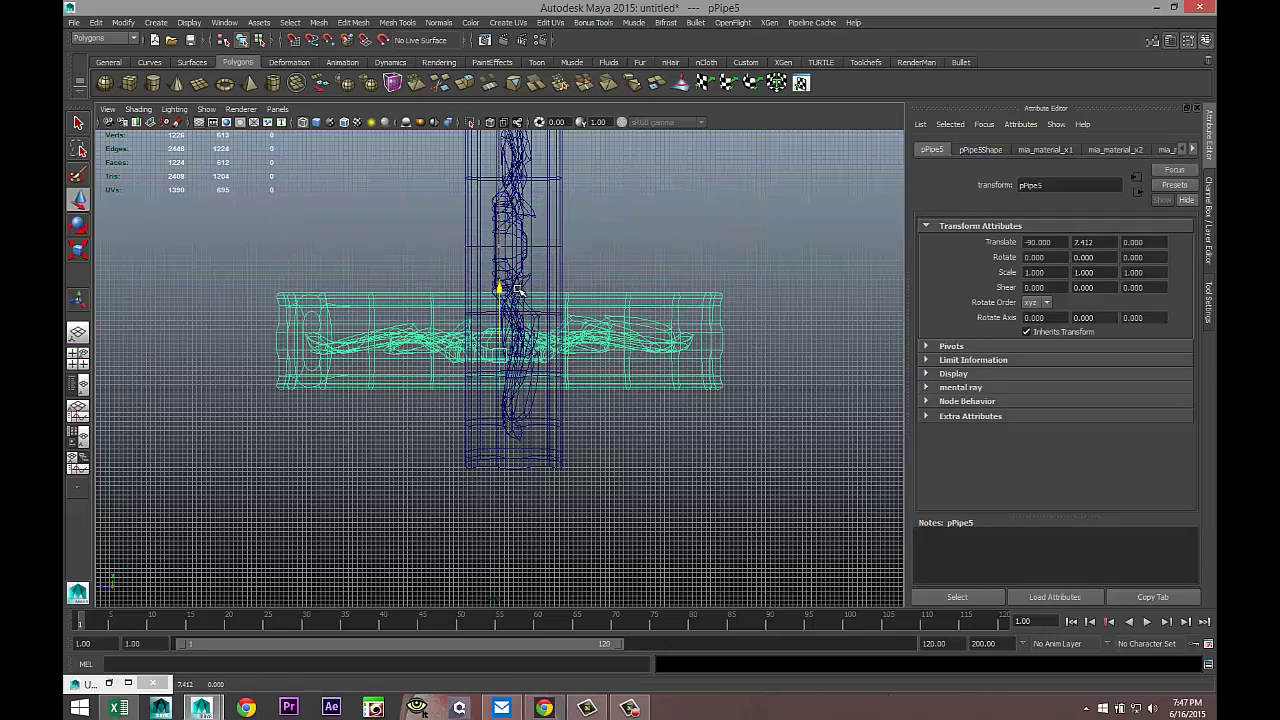
click(477, 234)
drag(503, 193, 489, 107)
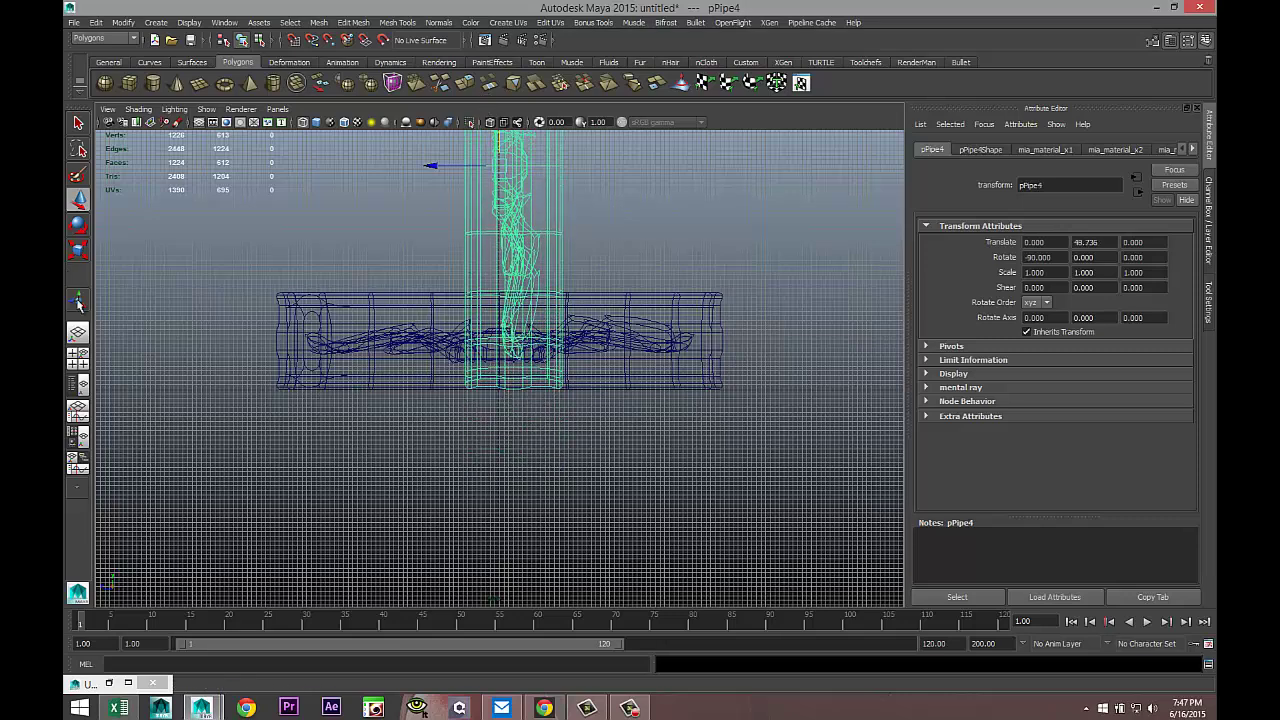
In the perspective view, move the flat wheel clear of the upright one, to about X -65 and Z -59
click(77, 357)
key(space)
key(space)
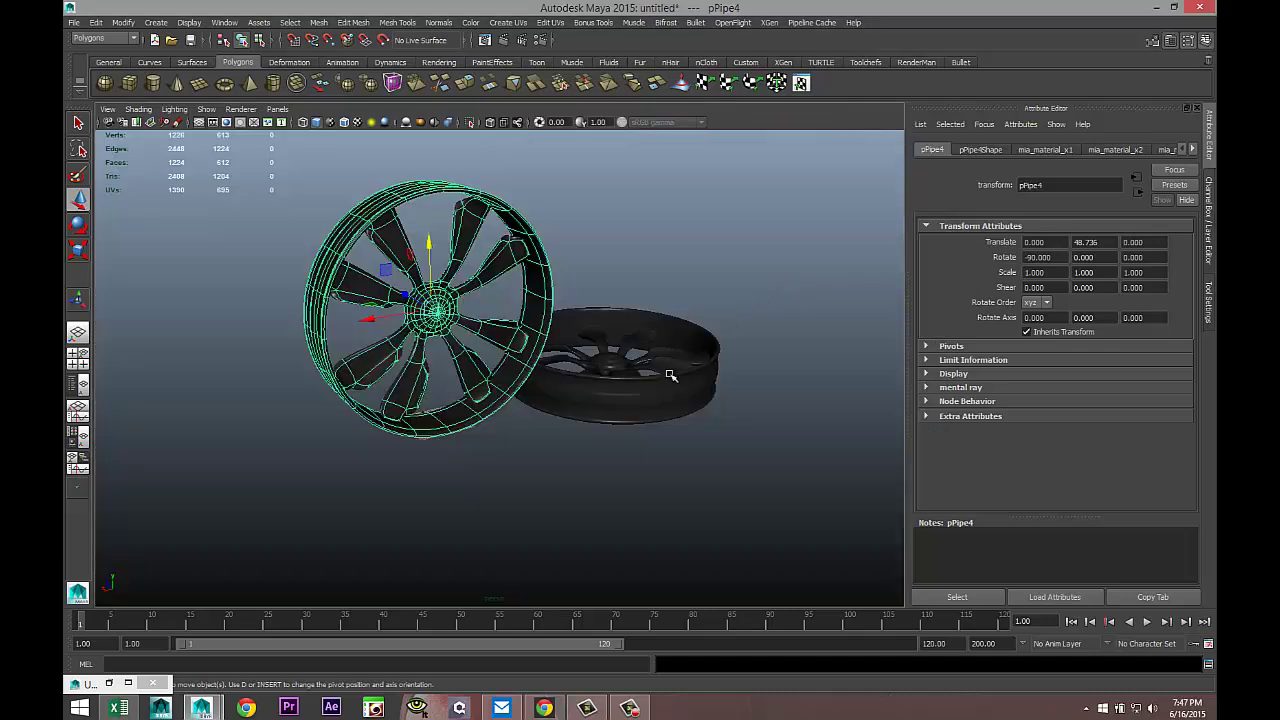
click(699, 428)
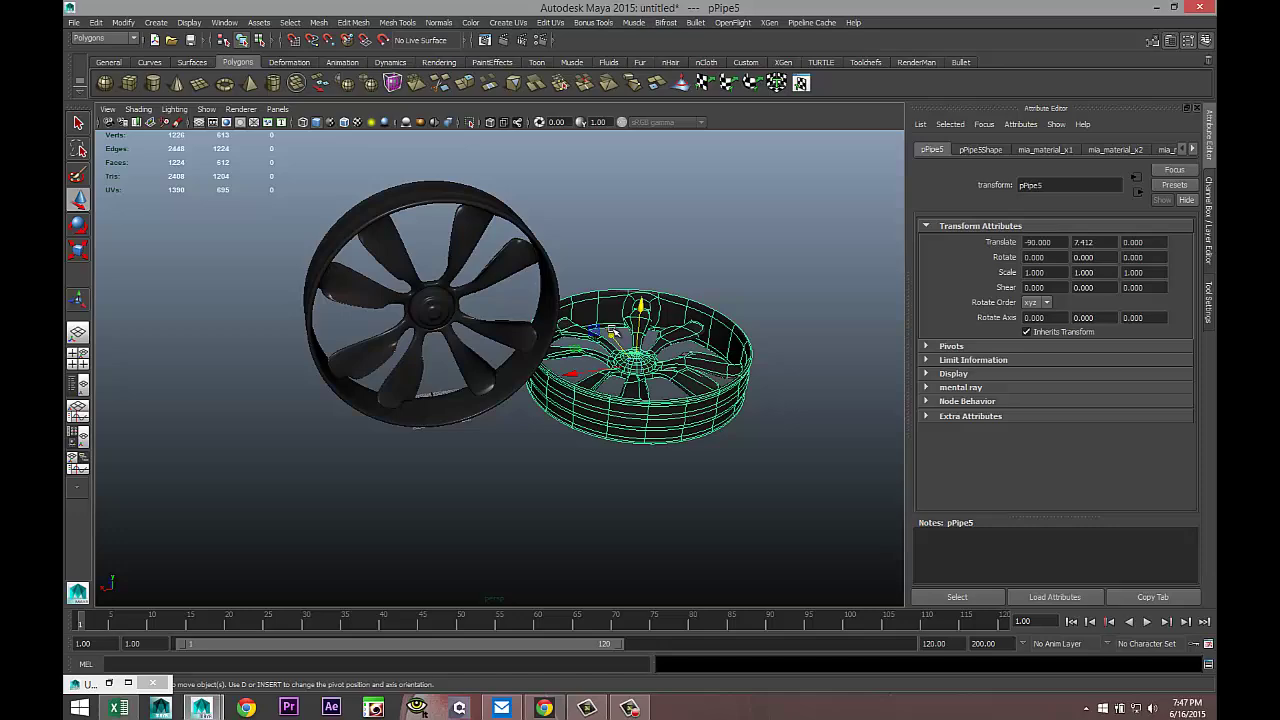
drag(594, 330, 645, 385)
drag(629, 430, 545, 453)
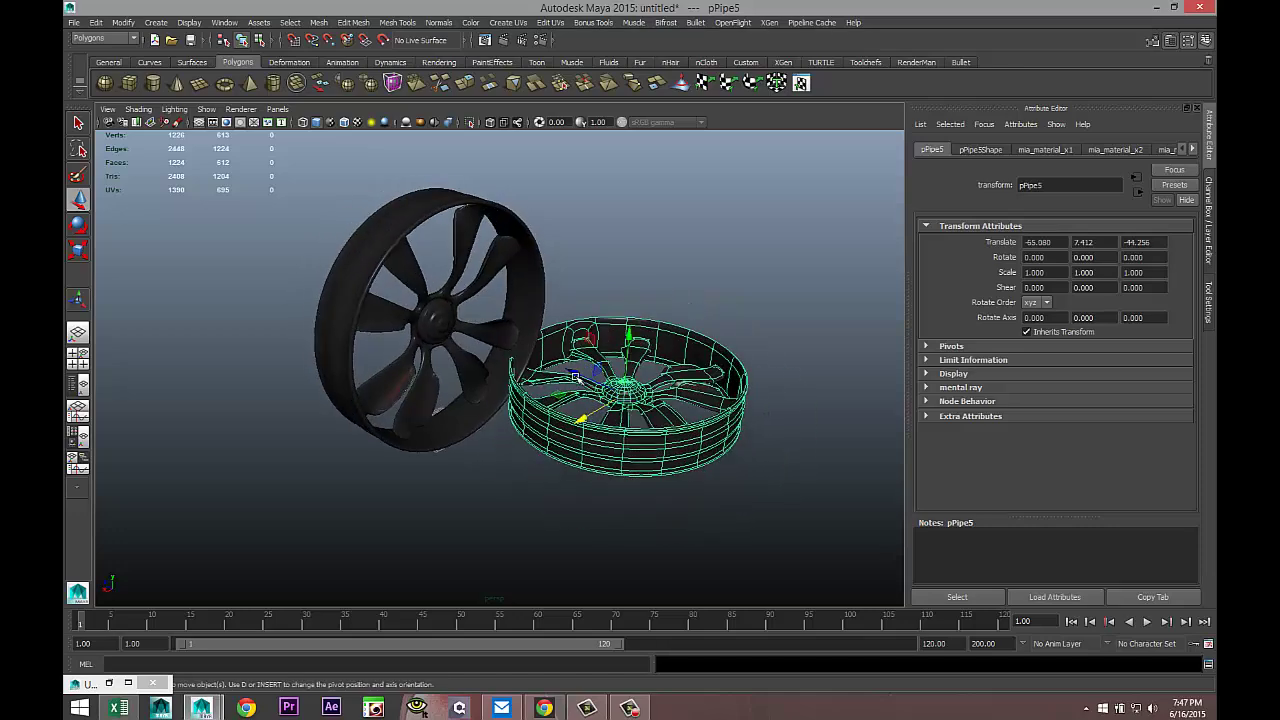
drag(576, 378, 595, 402)
Create a large polygon plane as a floor beneath both wheels and stretch it along X
scroll(595, 402, down, 5)
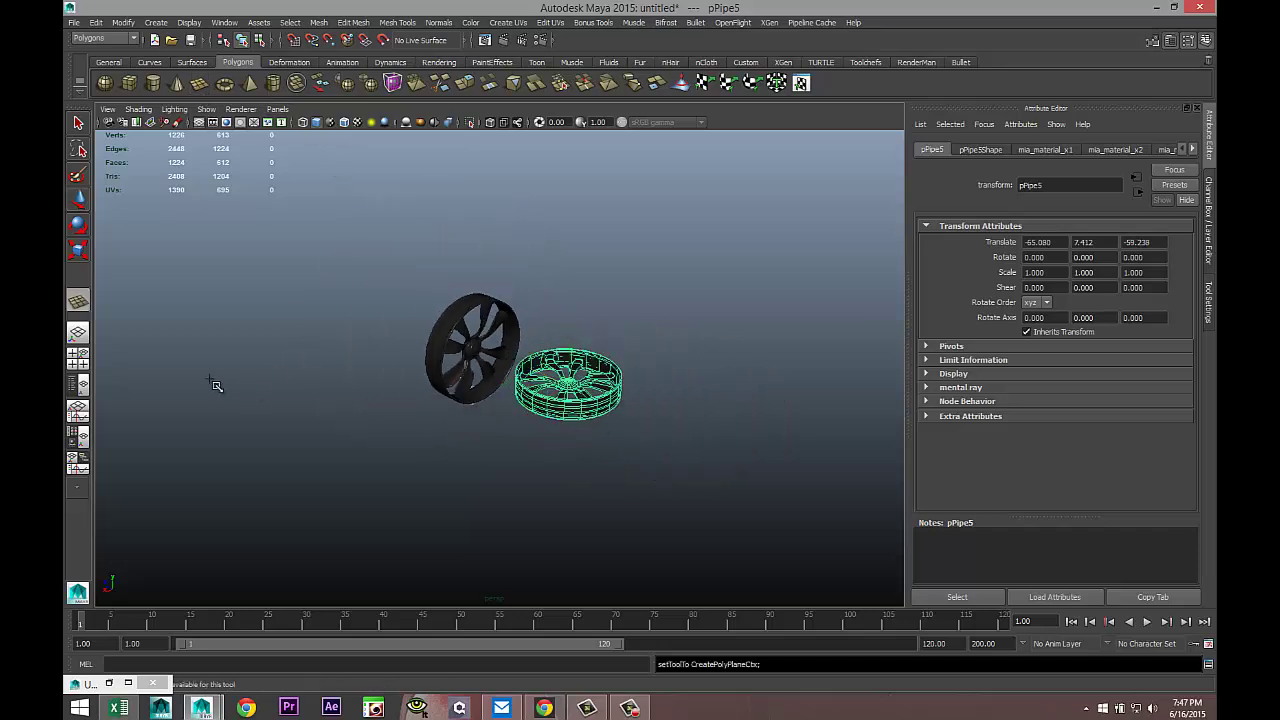
mouse_move(214, 380)
mouse_down()
mouse_move(851, 406)
mouse_move(822, 432)
mouse_up()
key(r)
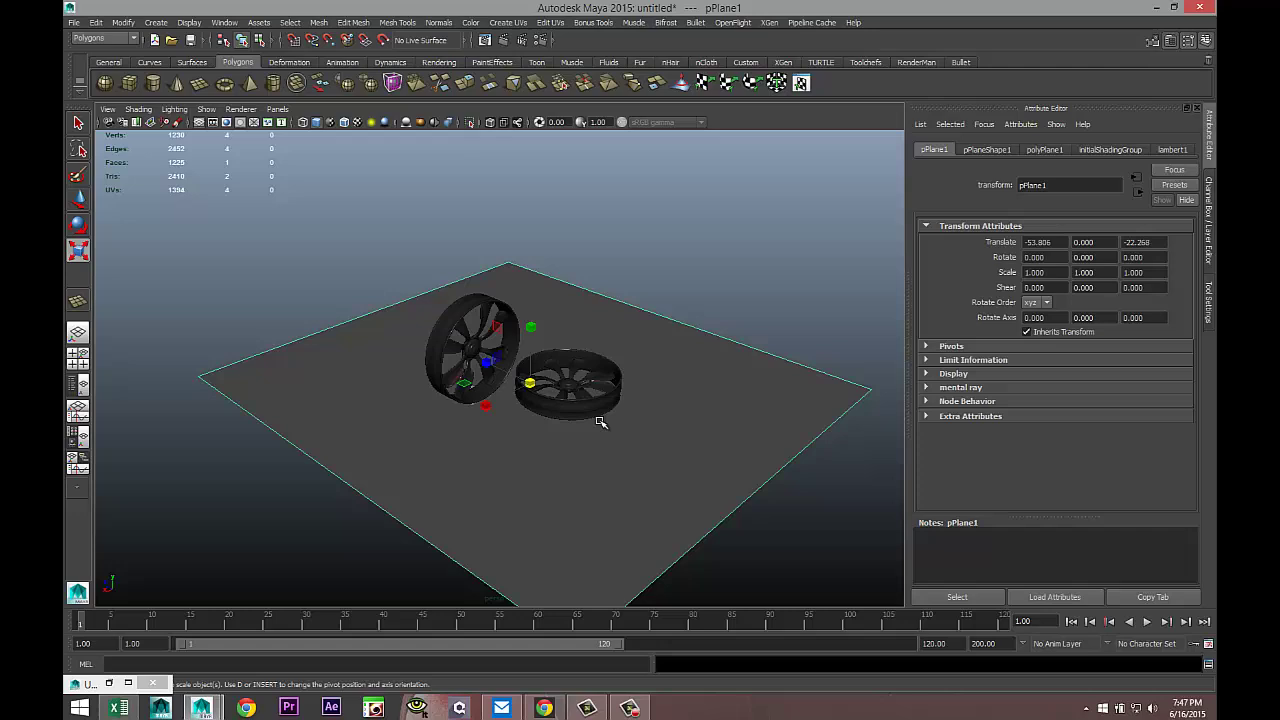
drag(486, 401, 276, 544)
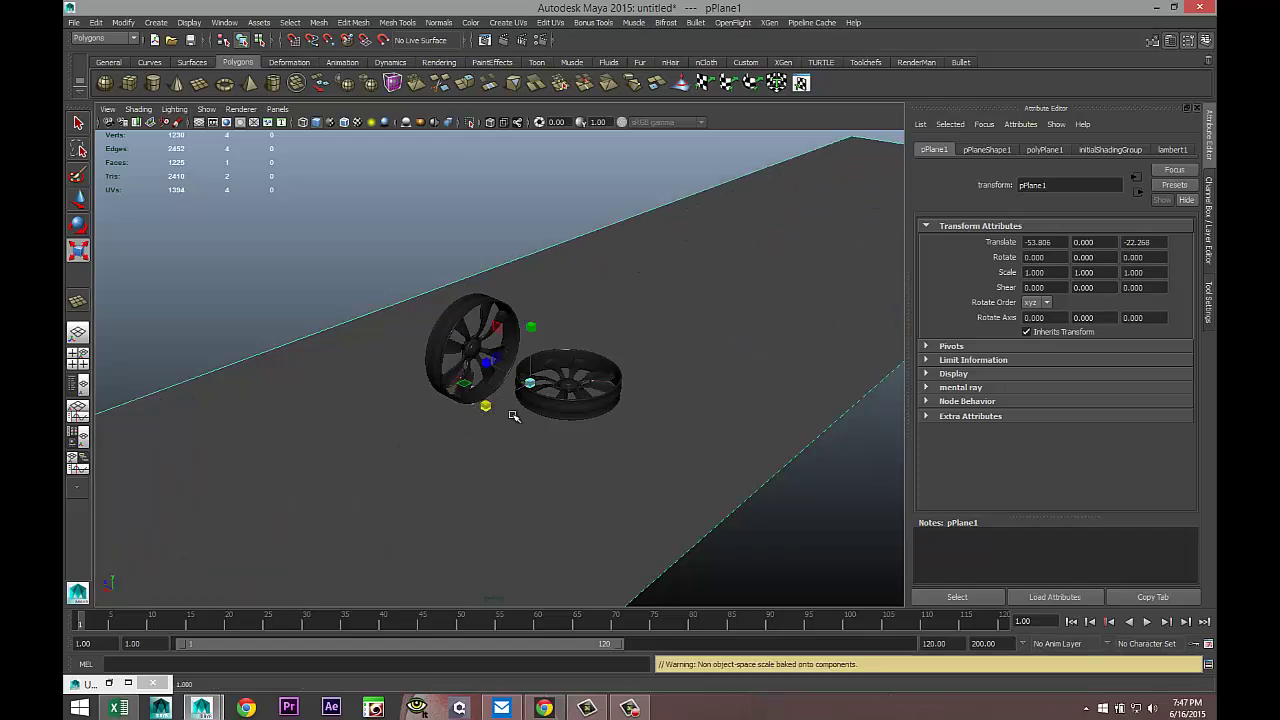
Widen the floor plane along Z and assign it a new Phong E material with a white color
drag(484, 362, 304, 302)
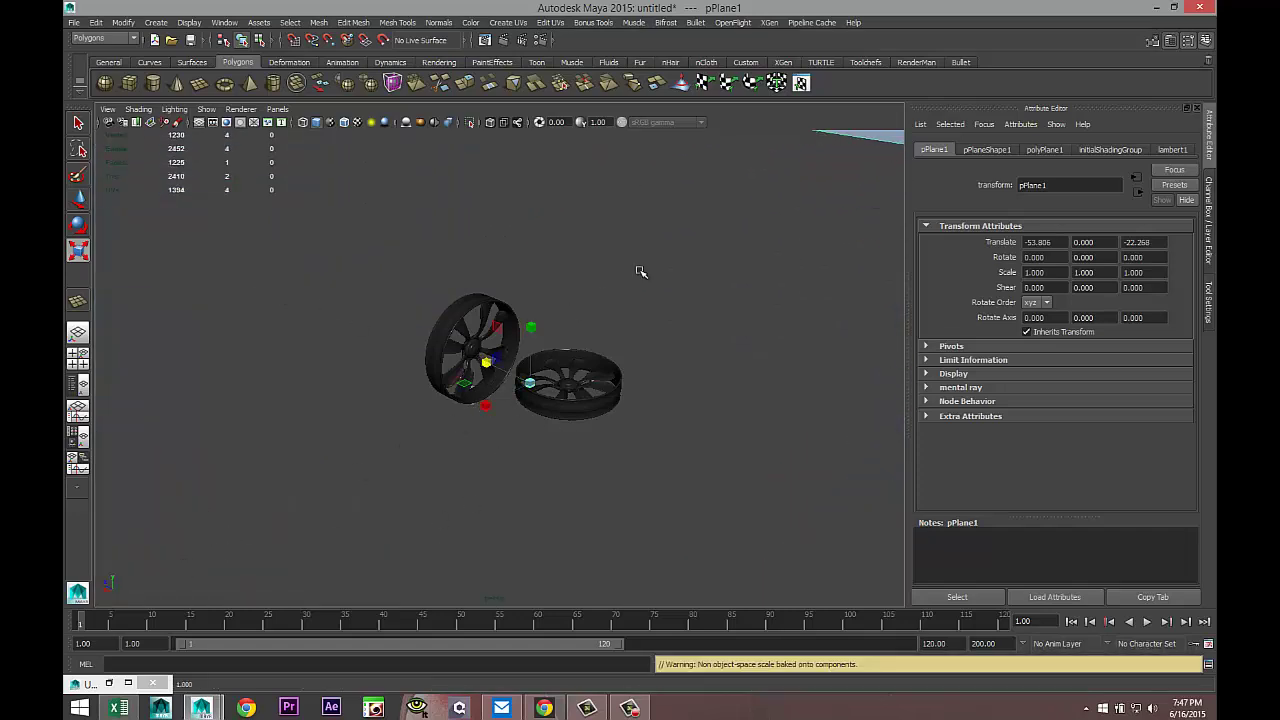
right_drag(740, 241, 756, 521)
text(p)
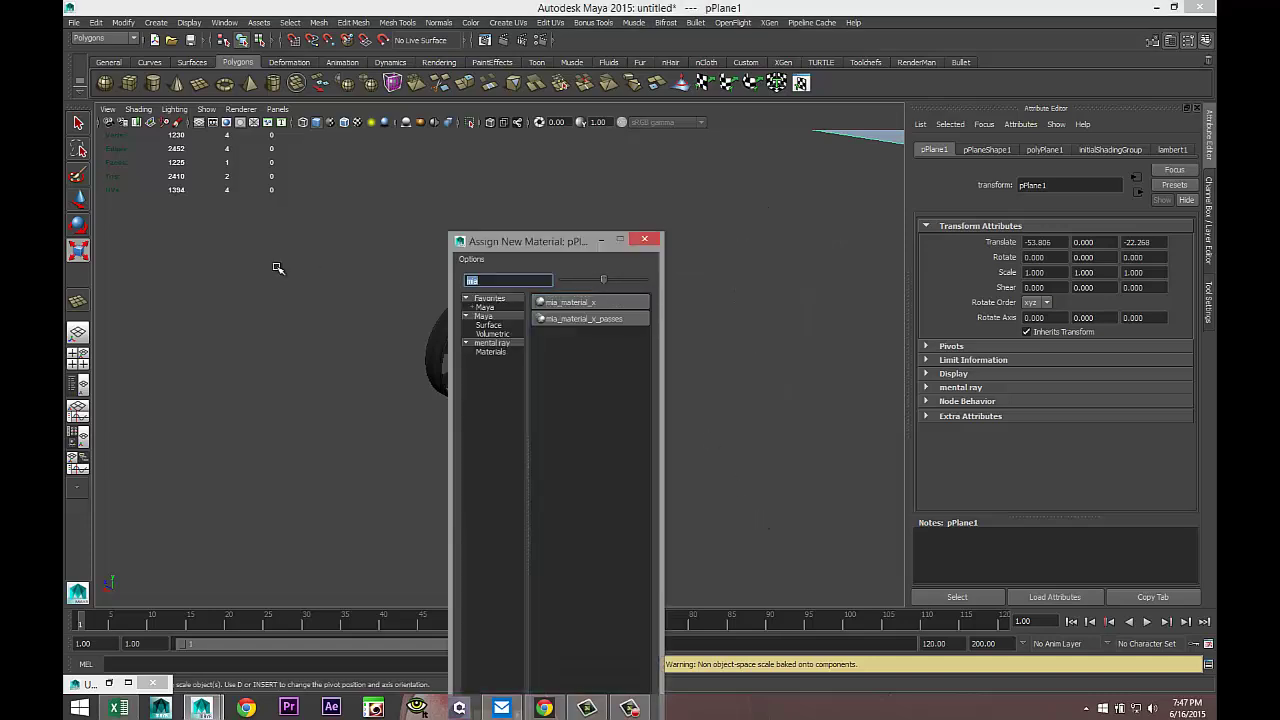
text(h)
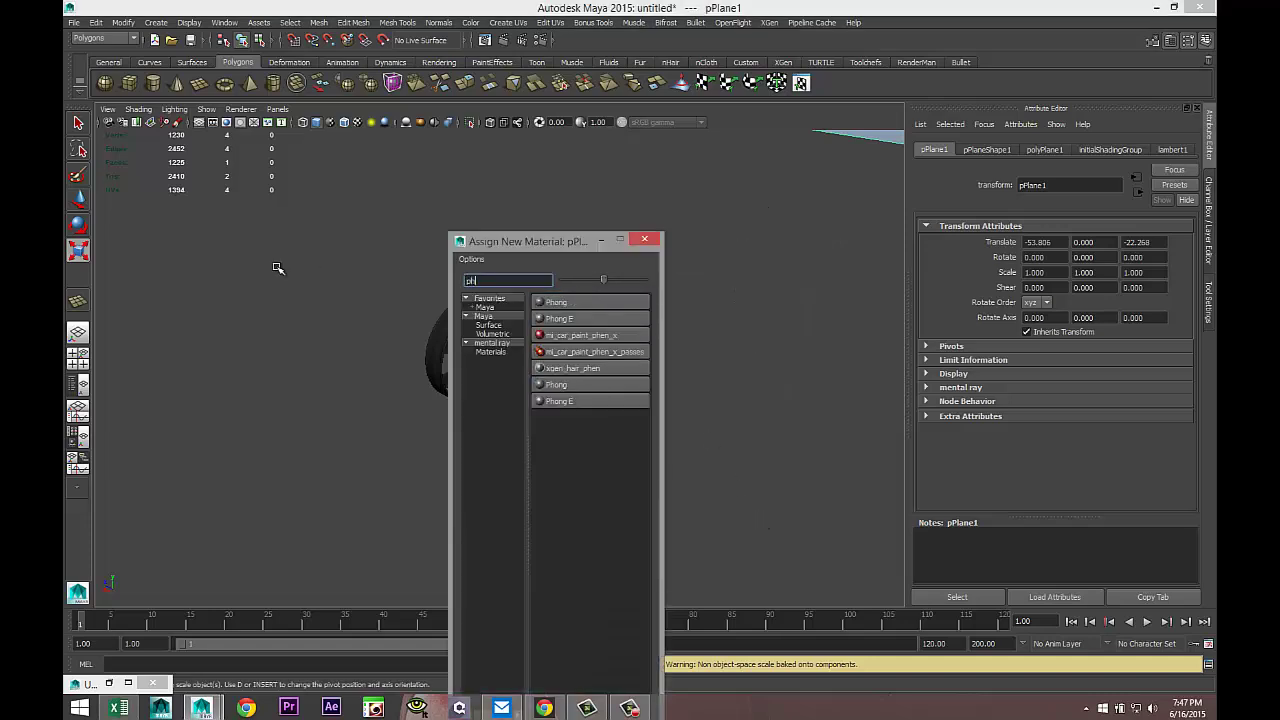
click(589, 318)
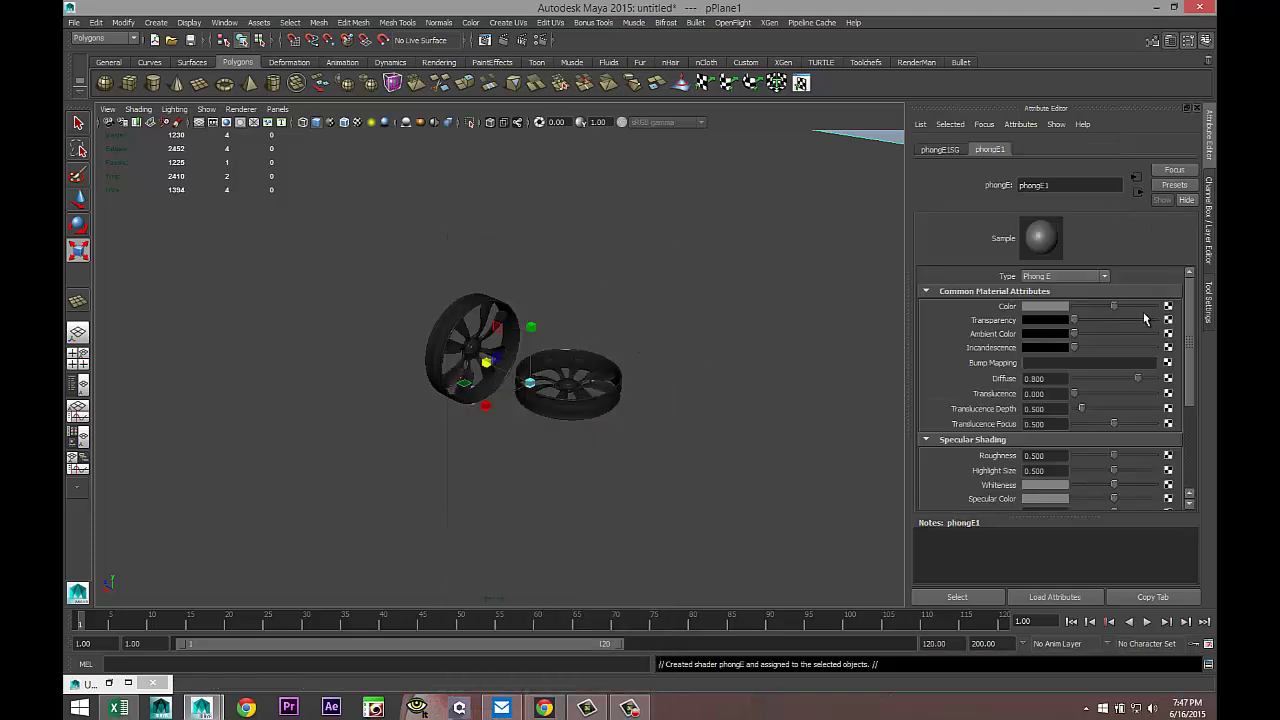
drag(1117, 309, 1170, 309)
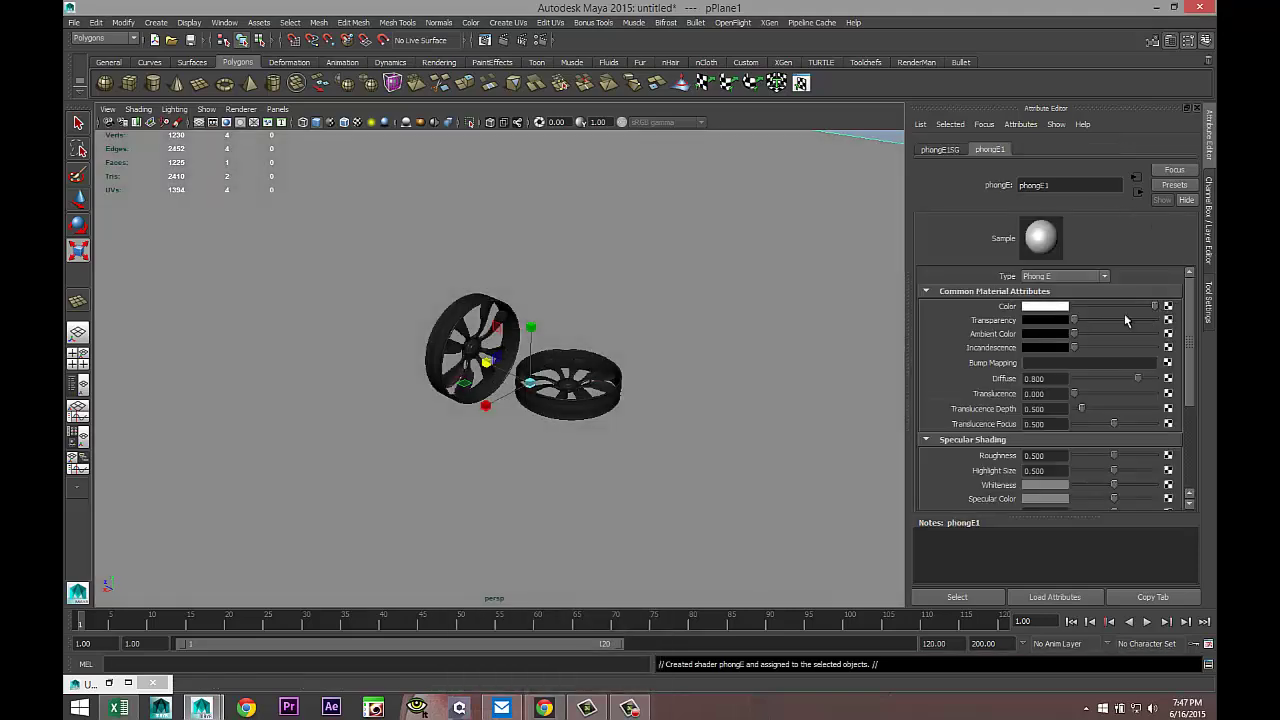
Display the resolution gate in the perspective view and frame both wheels inside it
scroll(823, 357, up, 5)
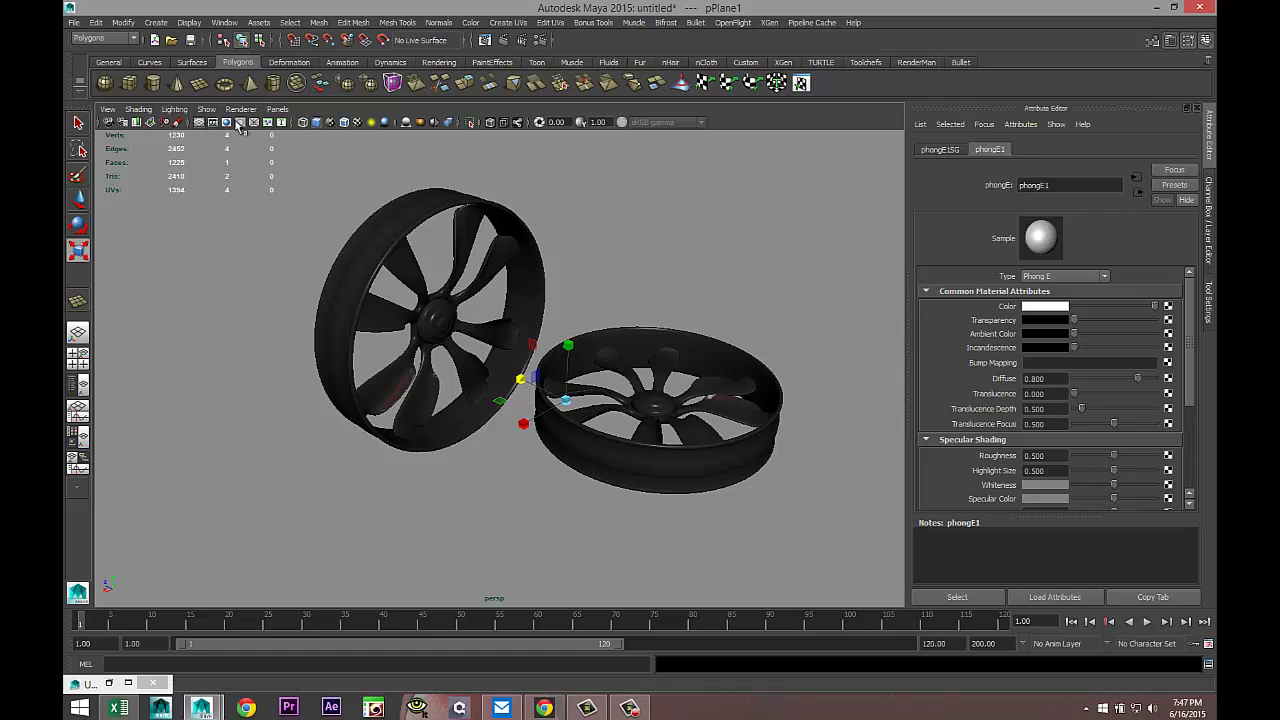
click(227, 123)
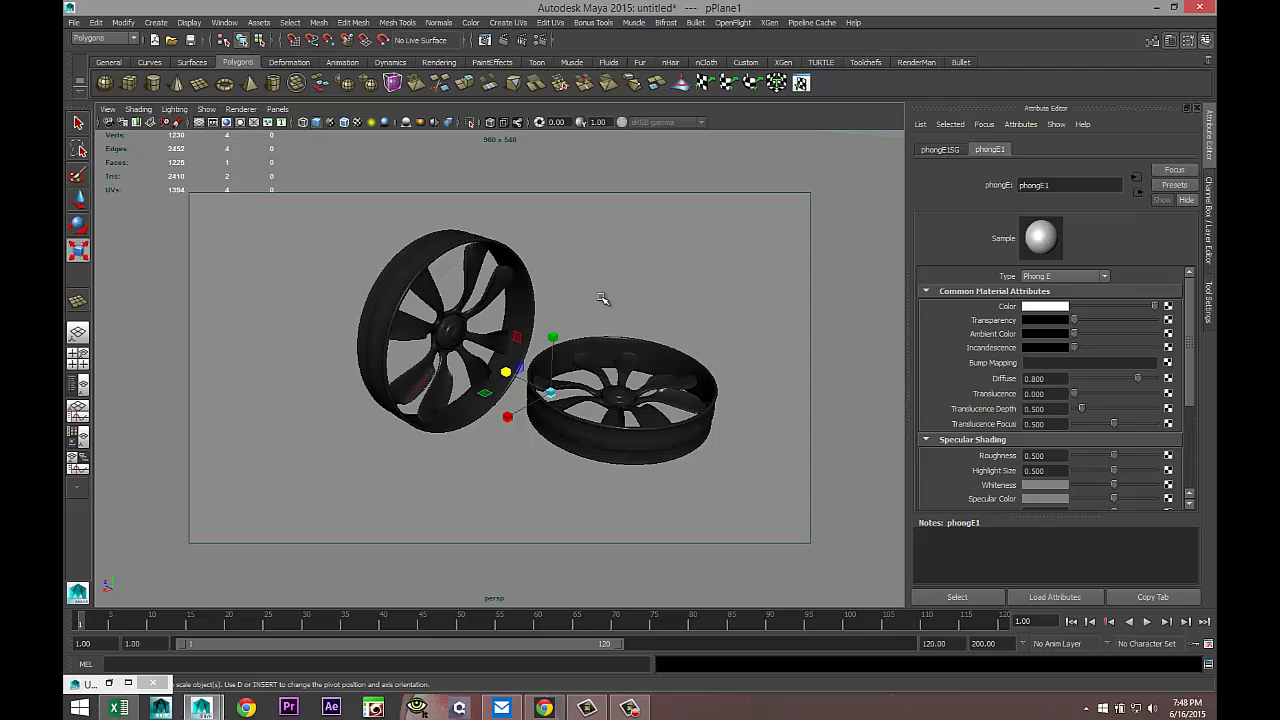
alt+middle_drag(587, 304, 571, 319)
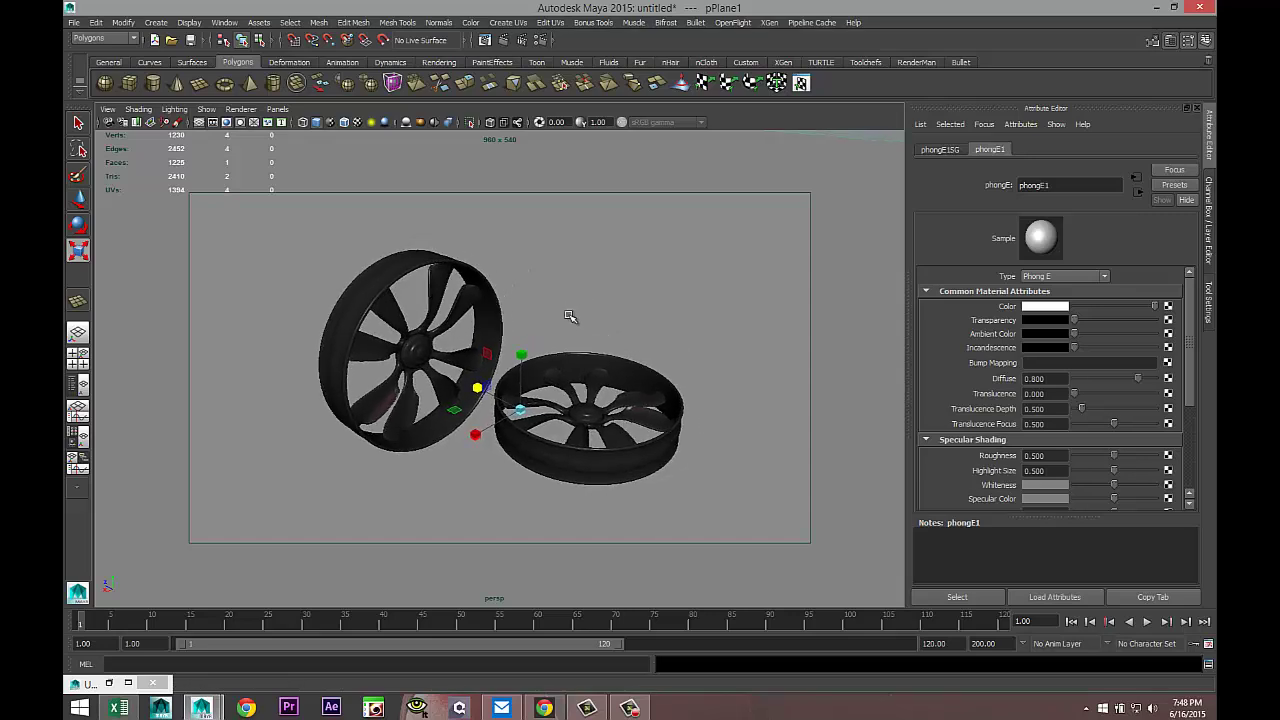
Create a point light, turn on viewport lighting, and place the light at about X 28, Y 84.3, Z -56.9
click(155, 22)
mouse_move(205, 81)
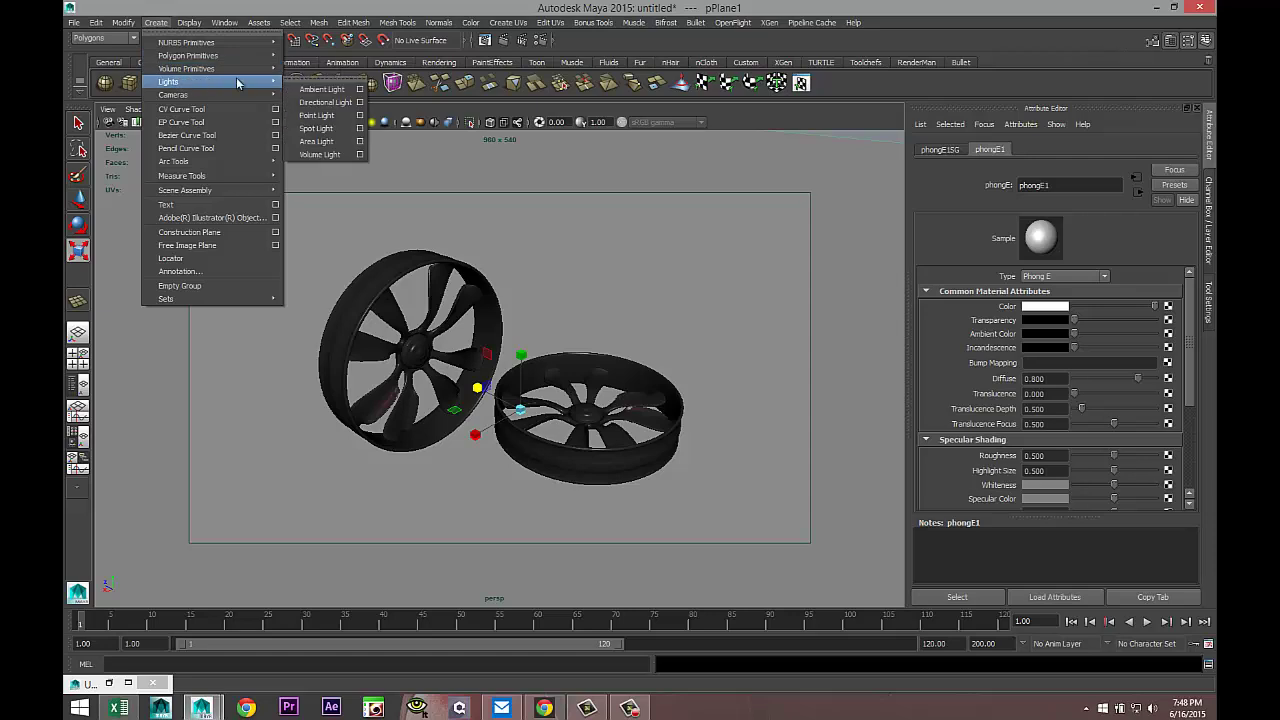
click(326, 115)
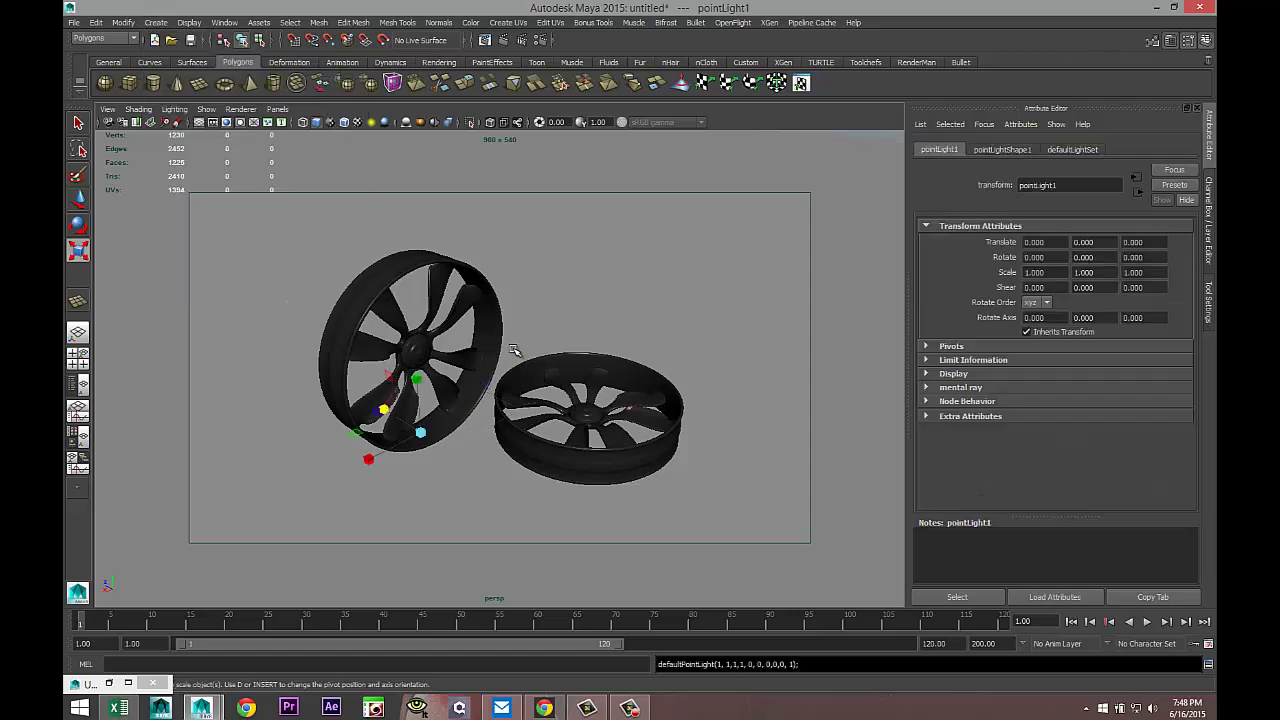
key(w)
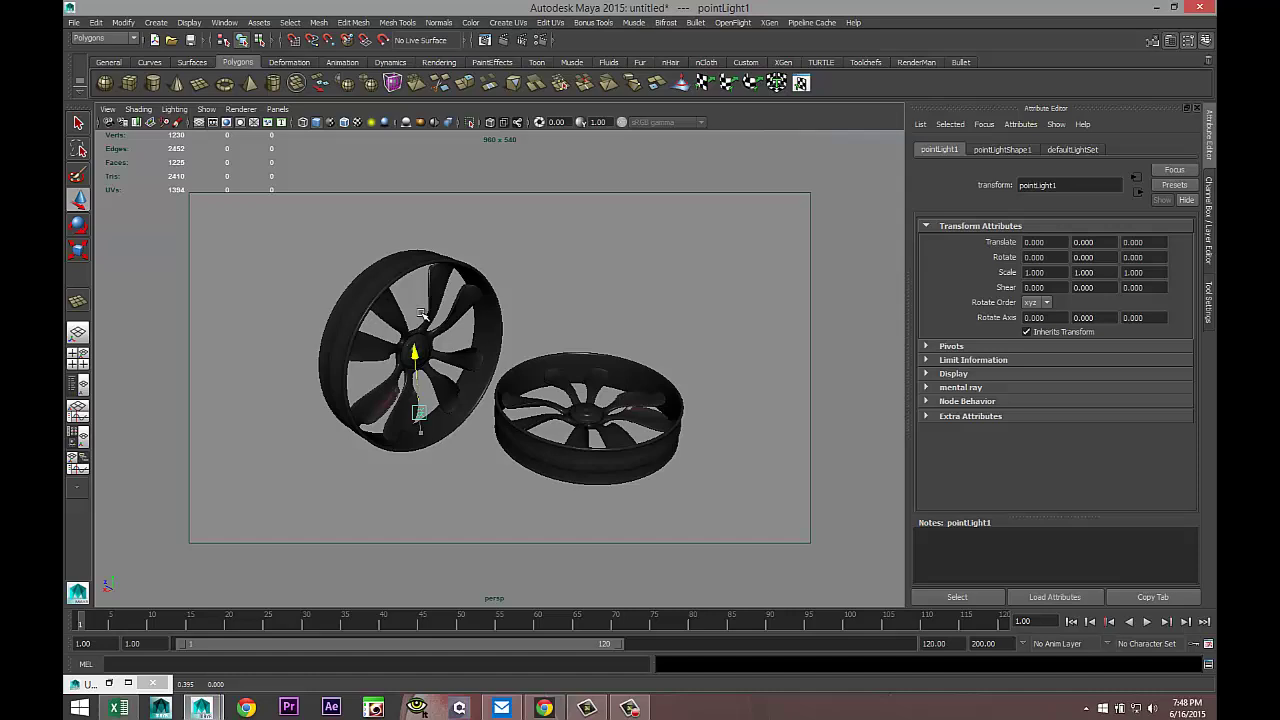
drag(412, 345, 427, 209)
key(7)
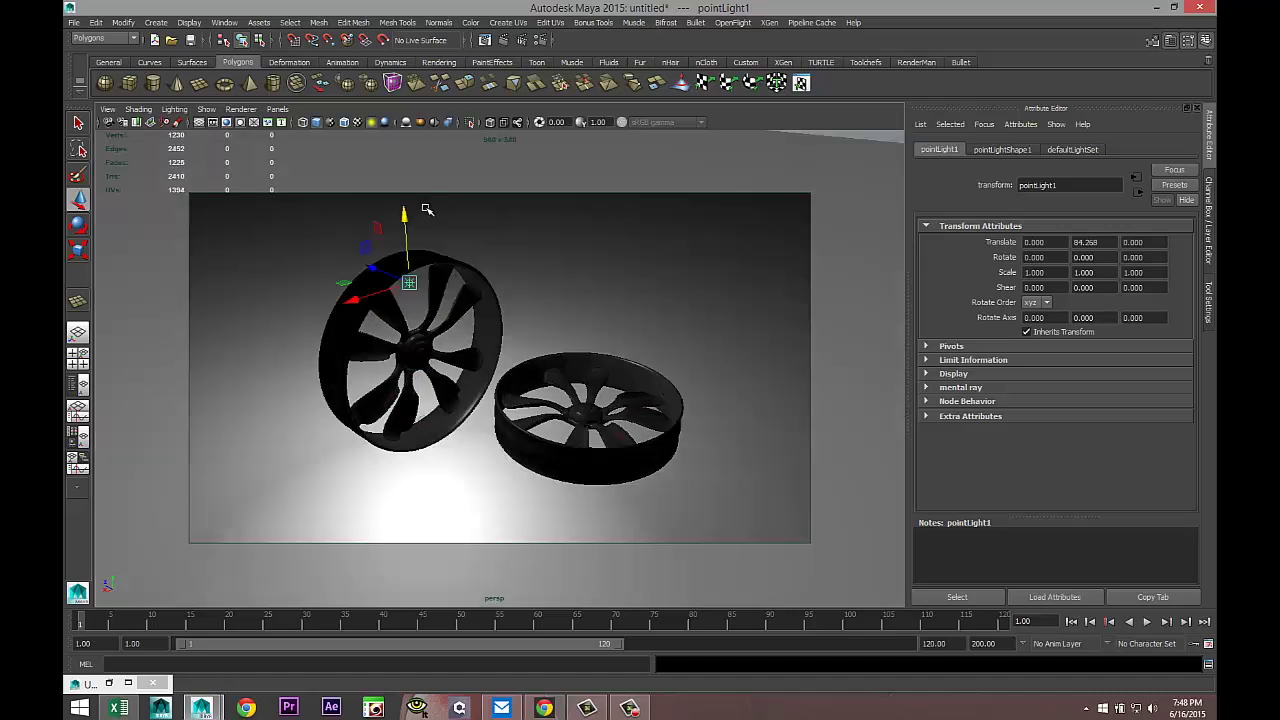
drag(371, 270, 390, 362)
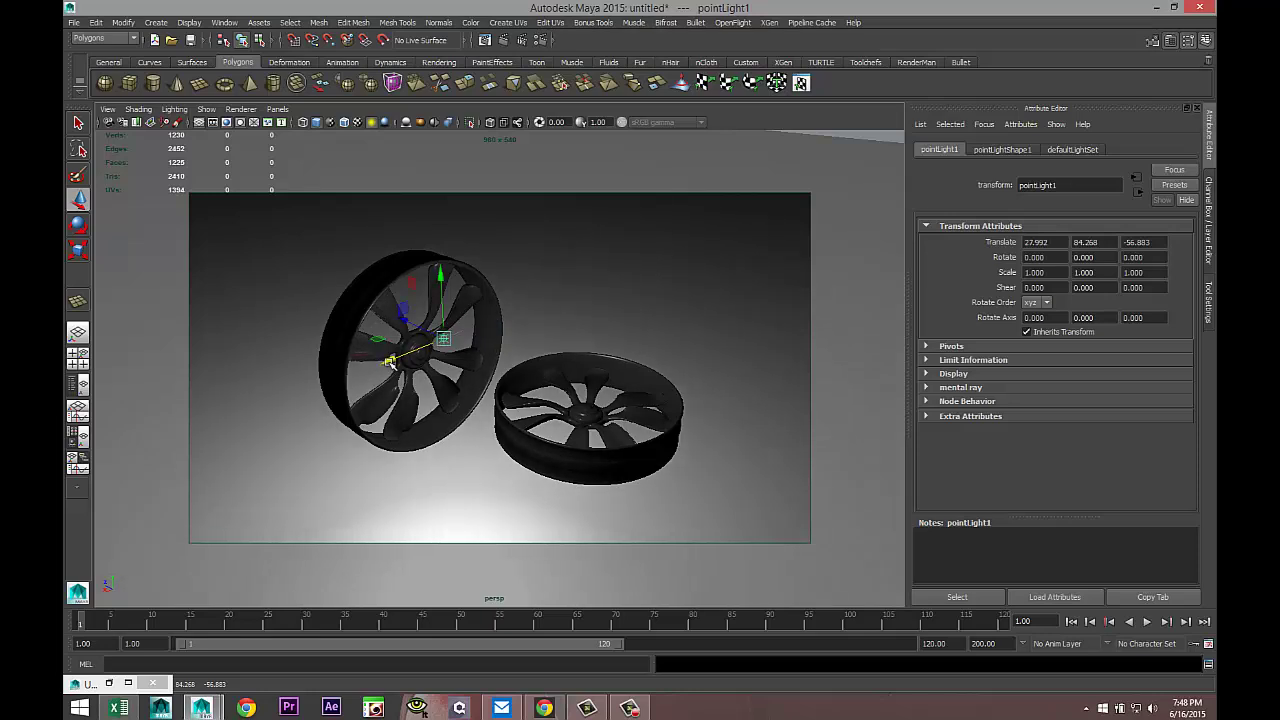
Duplicate the point light and move the copy to about X -62.2, Y 174.3, Z -152.5
key(ctrl+d)
drag(386, 370, 619, 295)
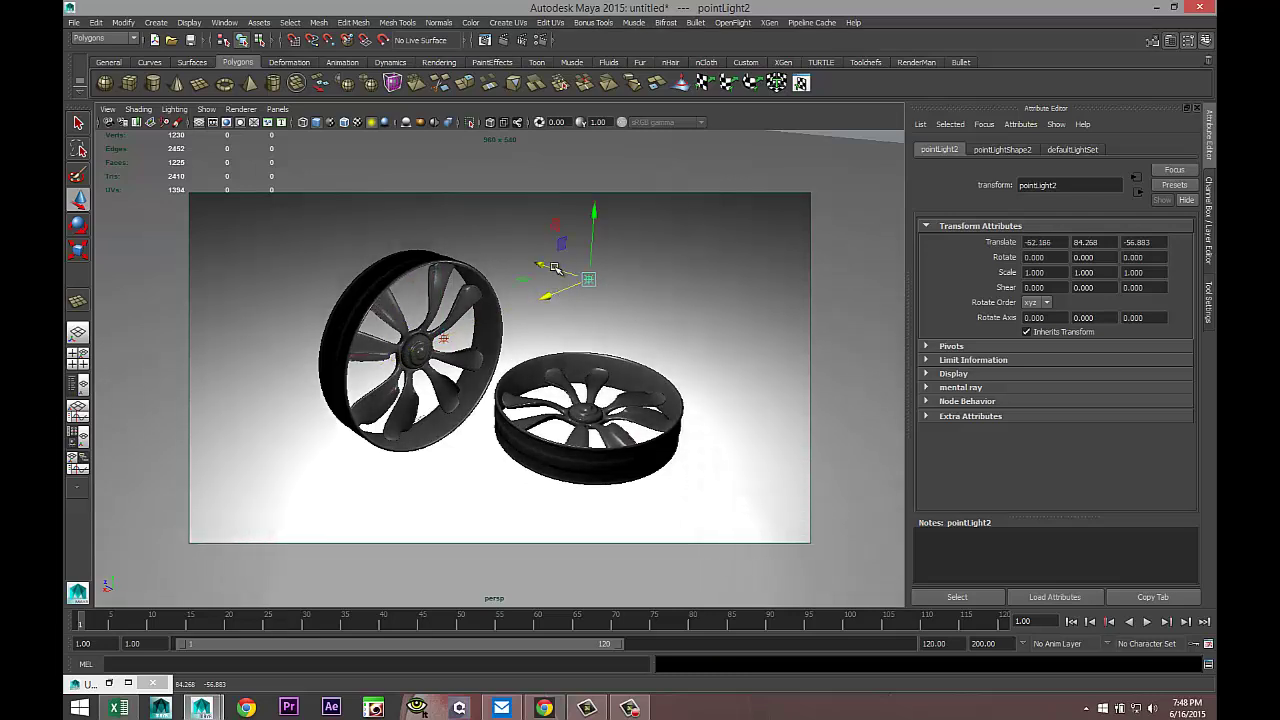
drag(555, 268, 746, 360)
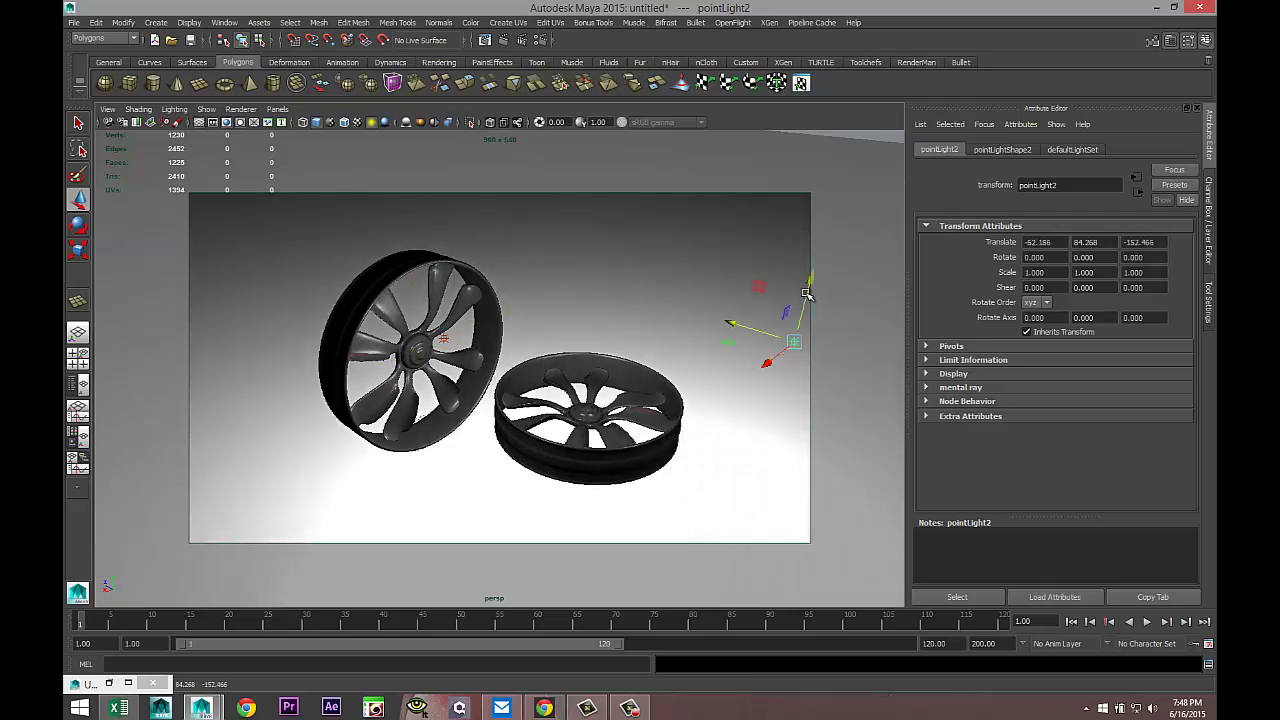
drag(806, 294, 865, 40)
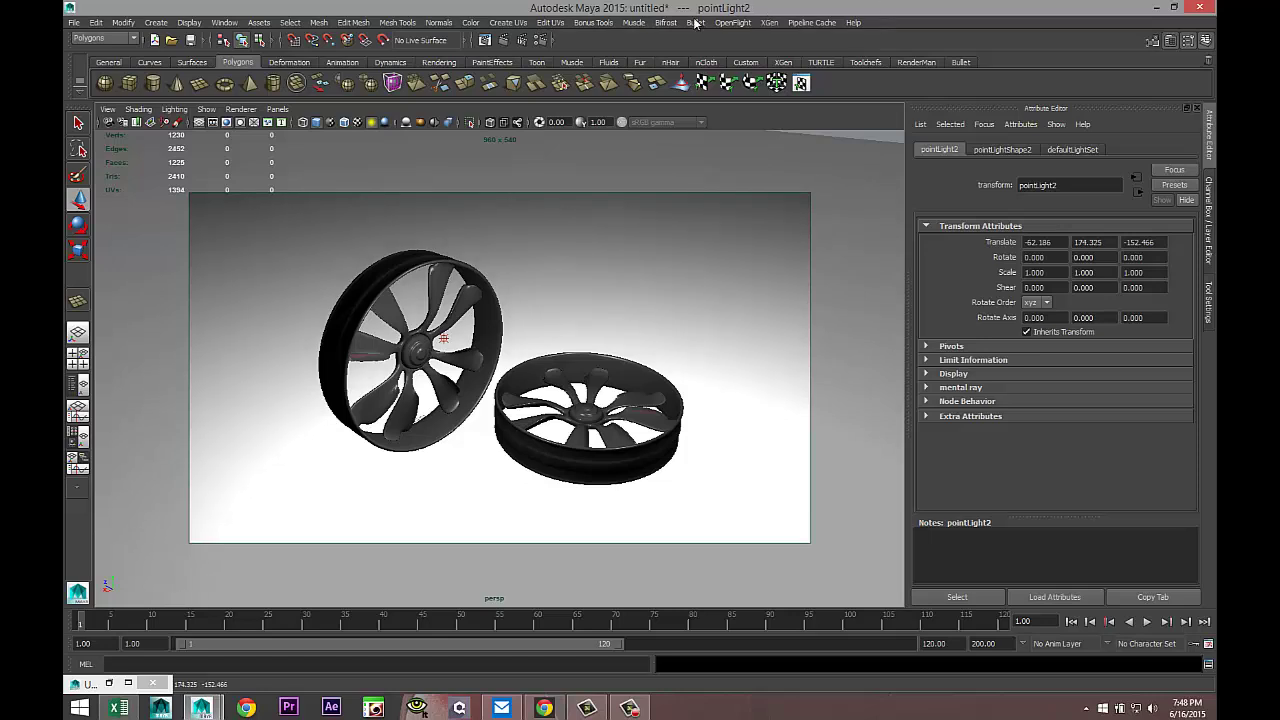
Create an ambient light and move it to about Y 37.3 and Z 219.4
click(155, 22)
mouse_move(255, 81)
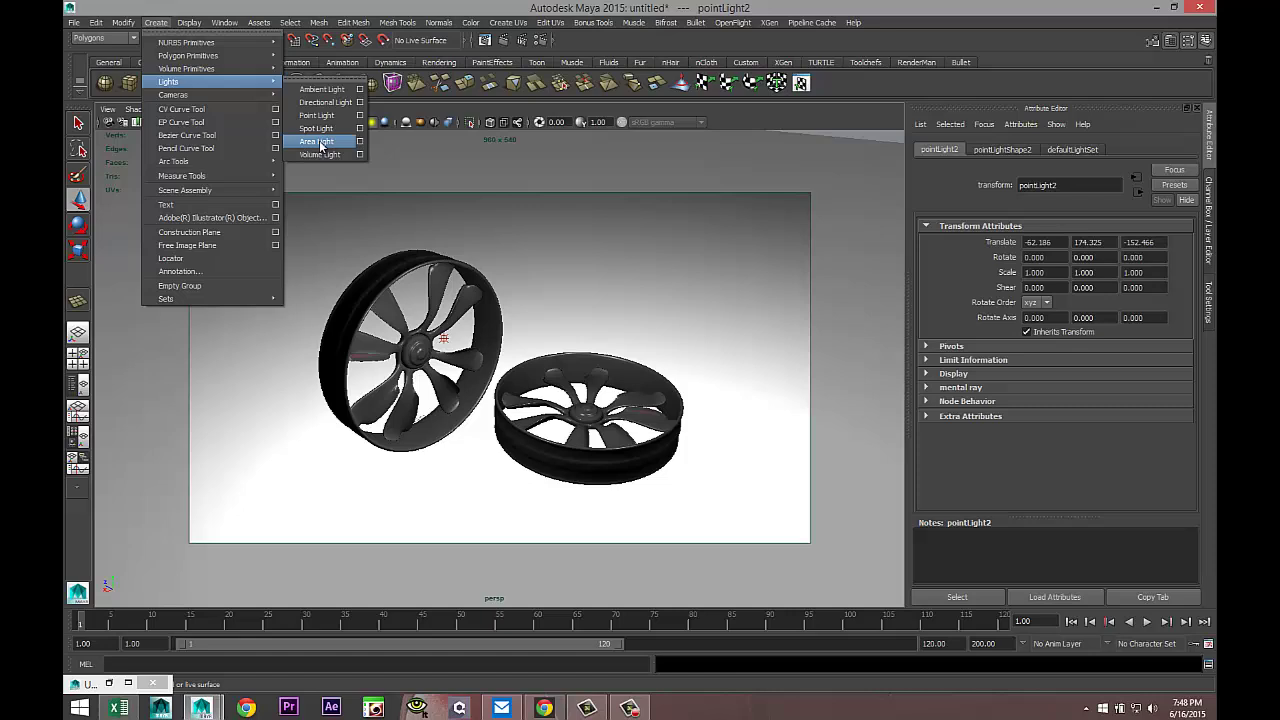
click(322, 89)
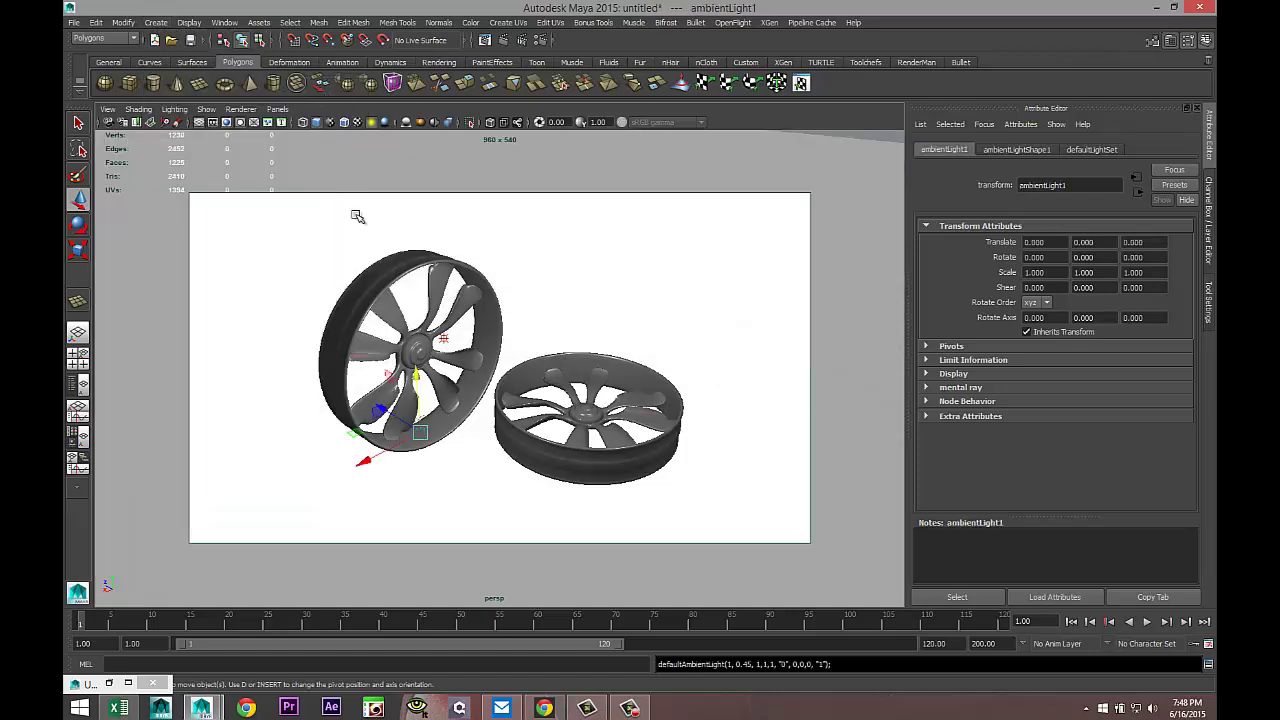
drag(382, 411, 226, 204)
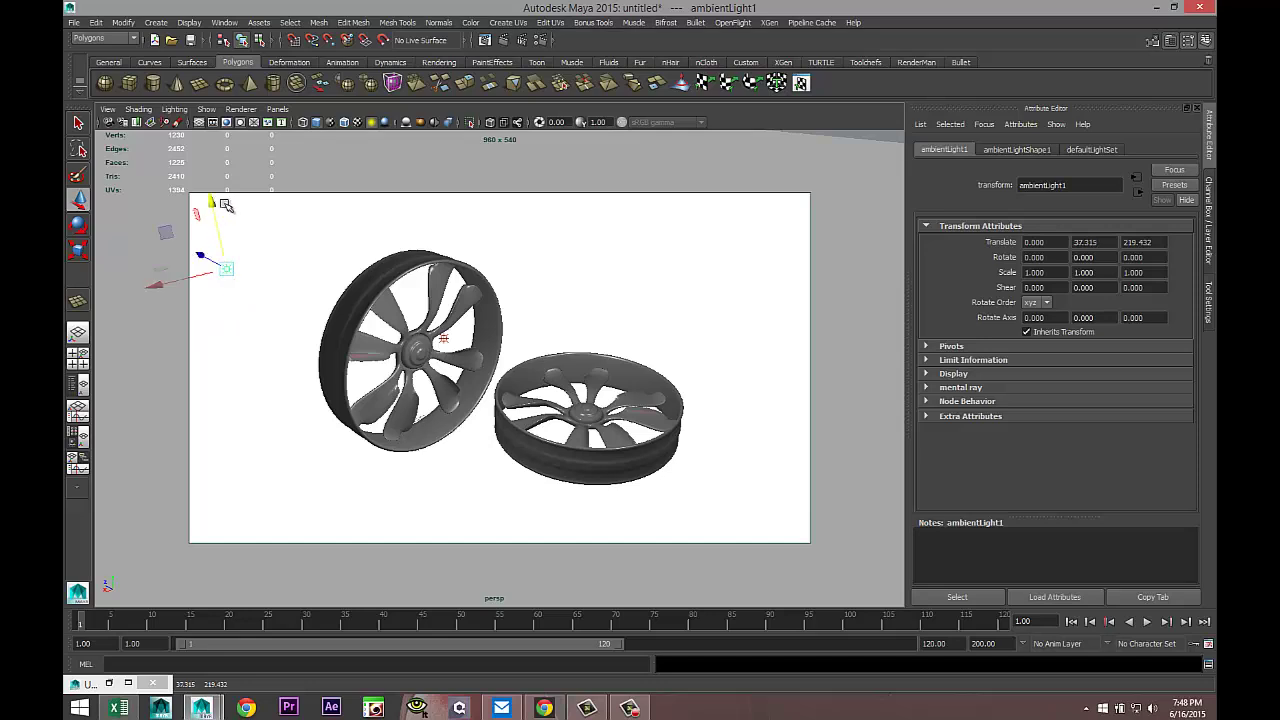
Set the ambient light's intensity to 0.1
click(1040, 149)
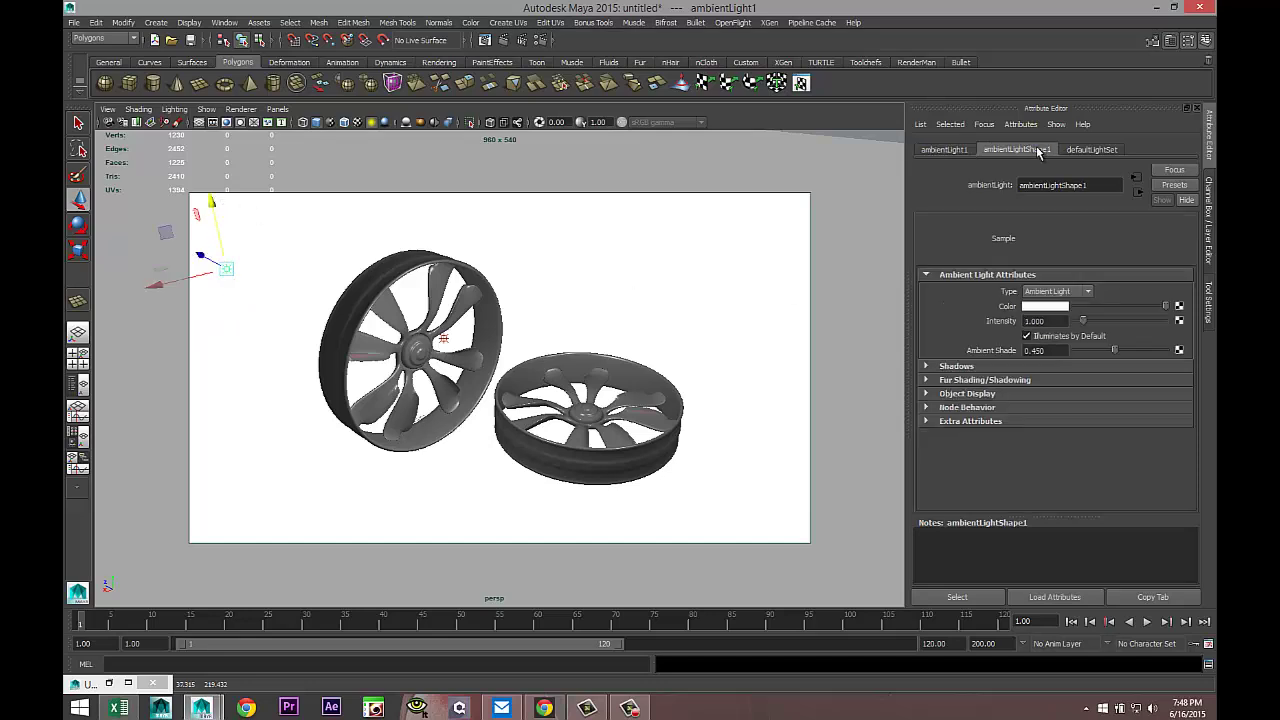
double_click(1060, 322)
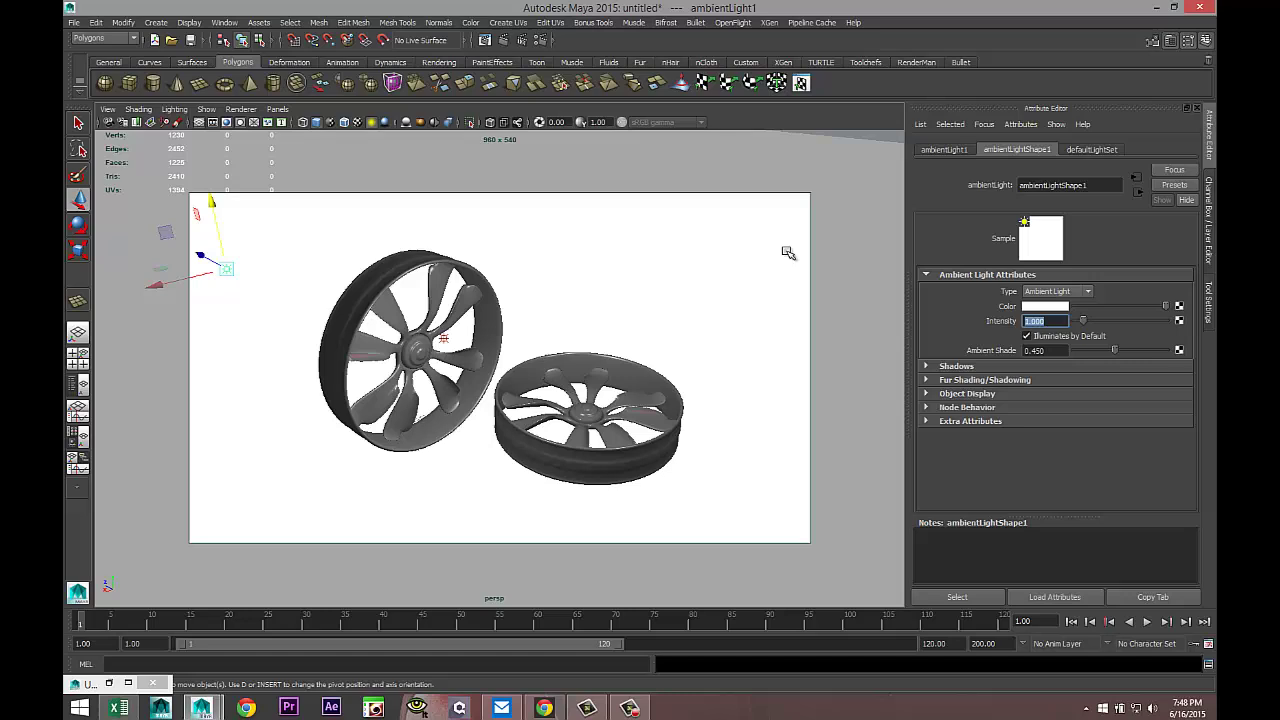
text(0.1)
key(Return)
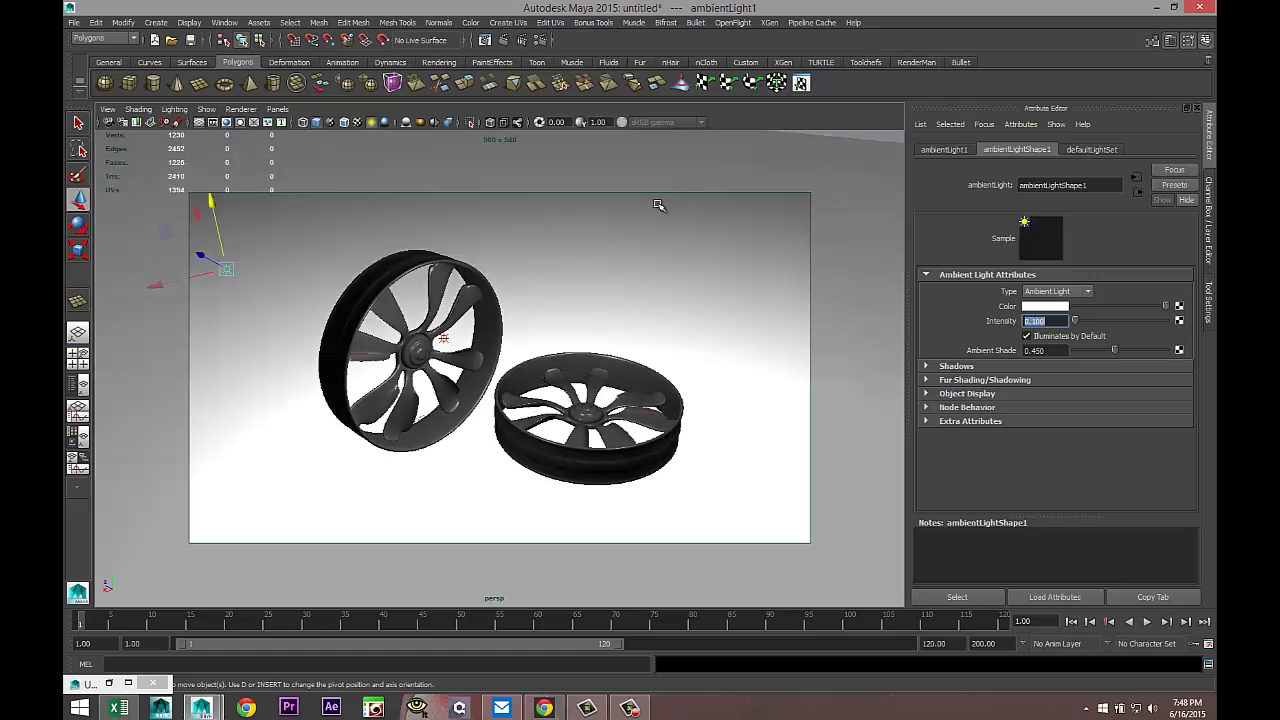
Set the renderer to mental ray and the image size preset to HD 1080
click(541, 40)
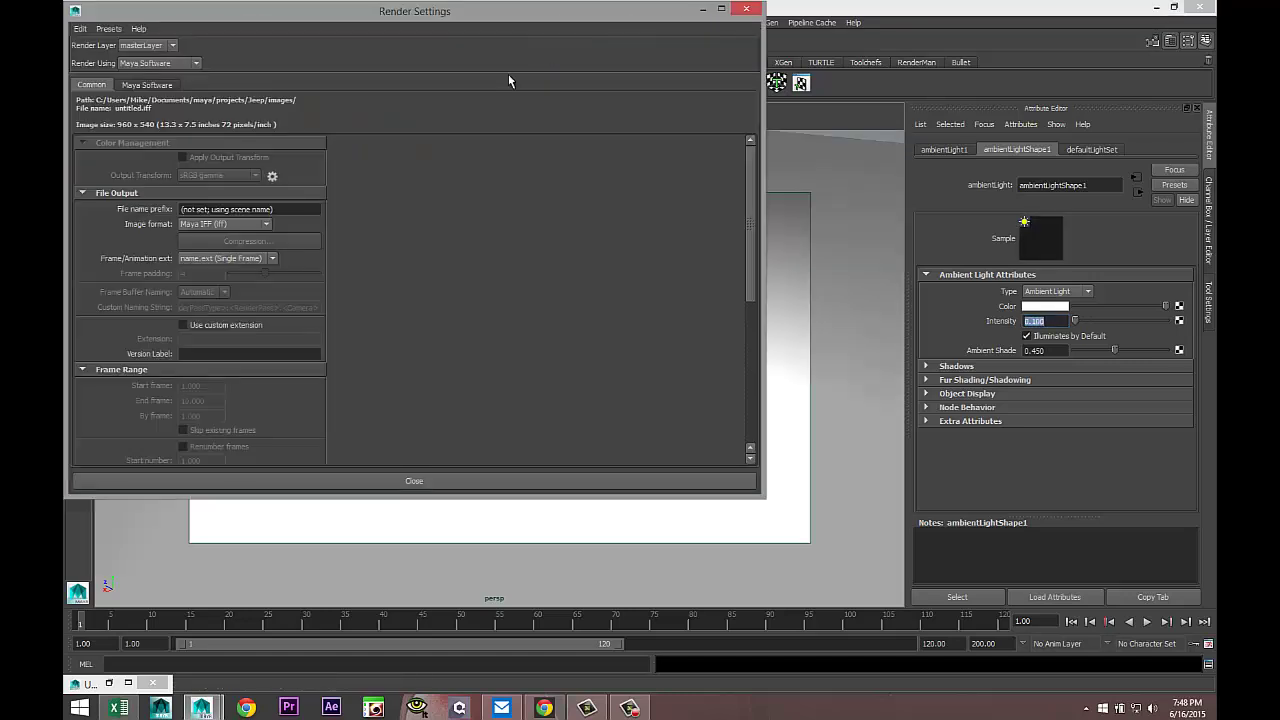
click(175, 64)
click(137, 108)
scroll(258, 279, down, 10)
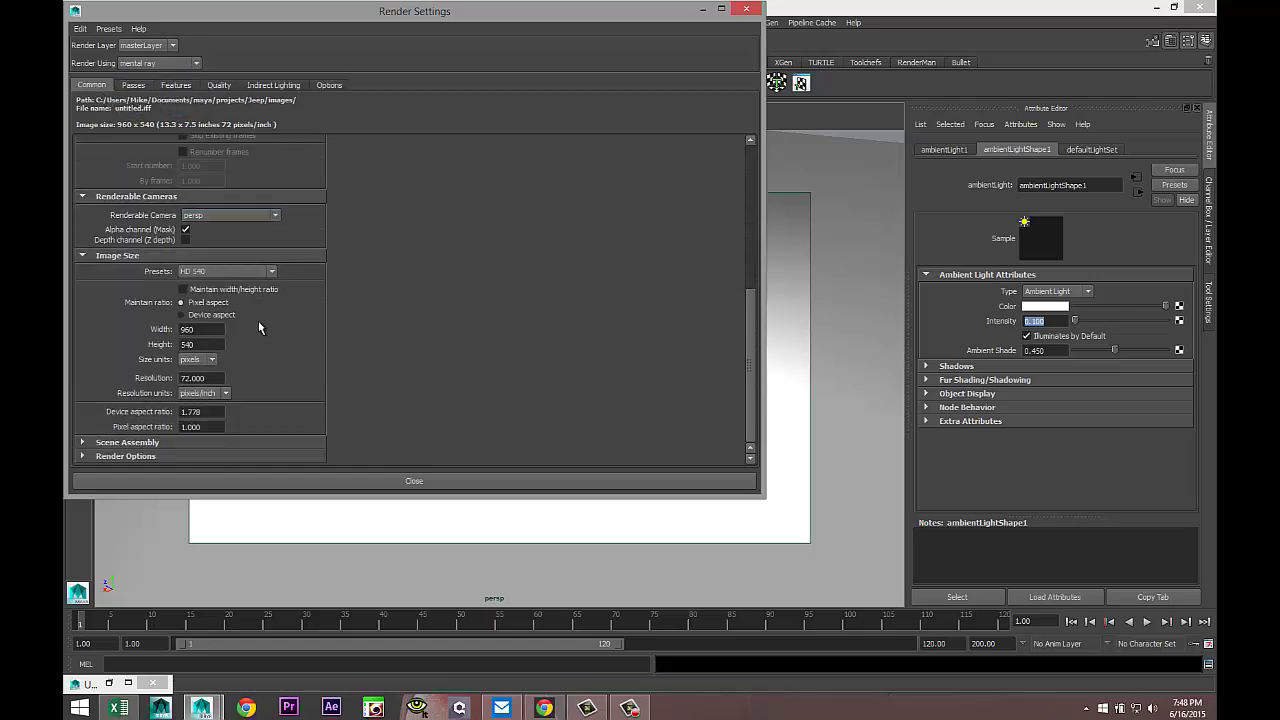
click(268, 272)
scroll(274, 363, down, 2)
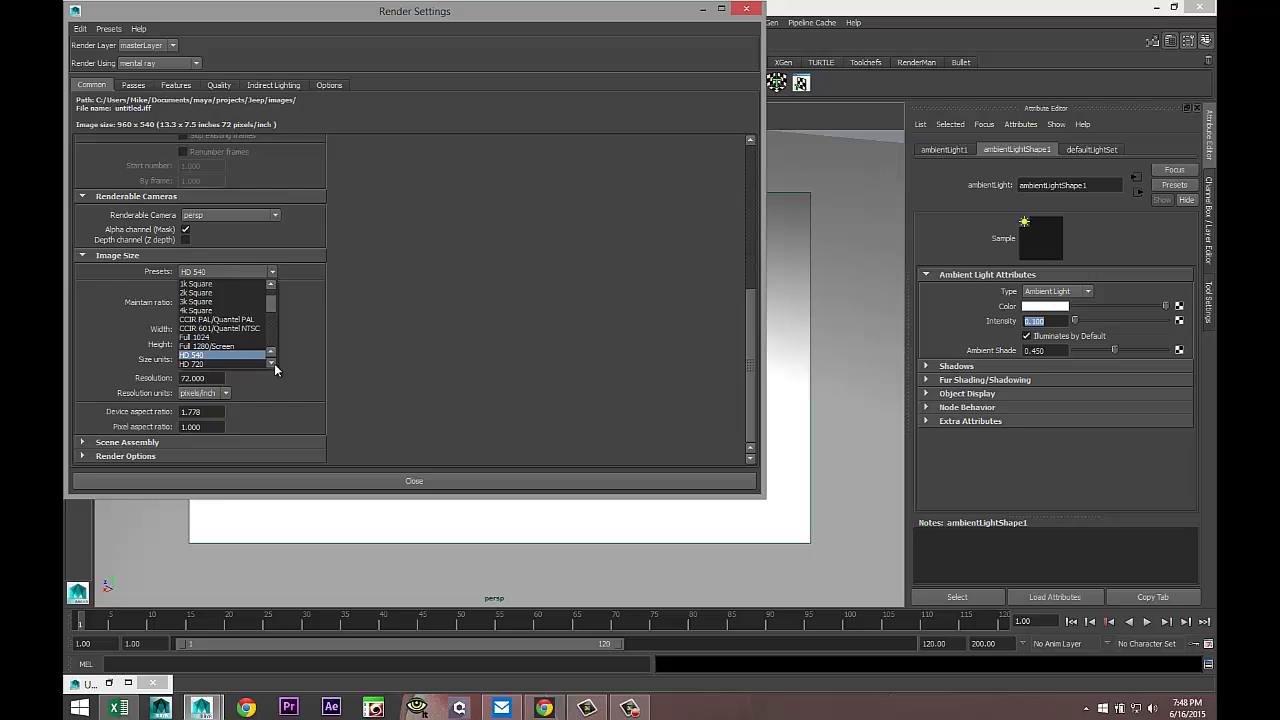
click(250, 364)
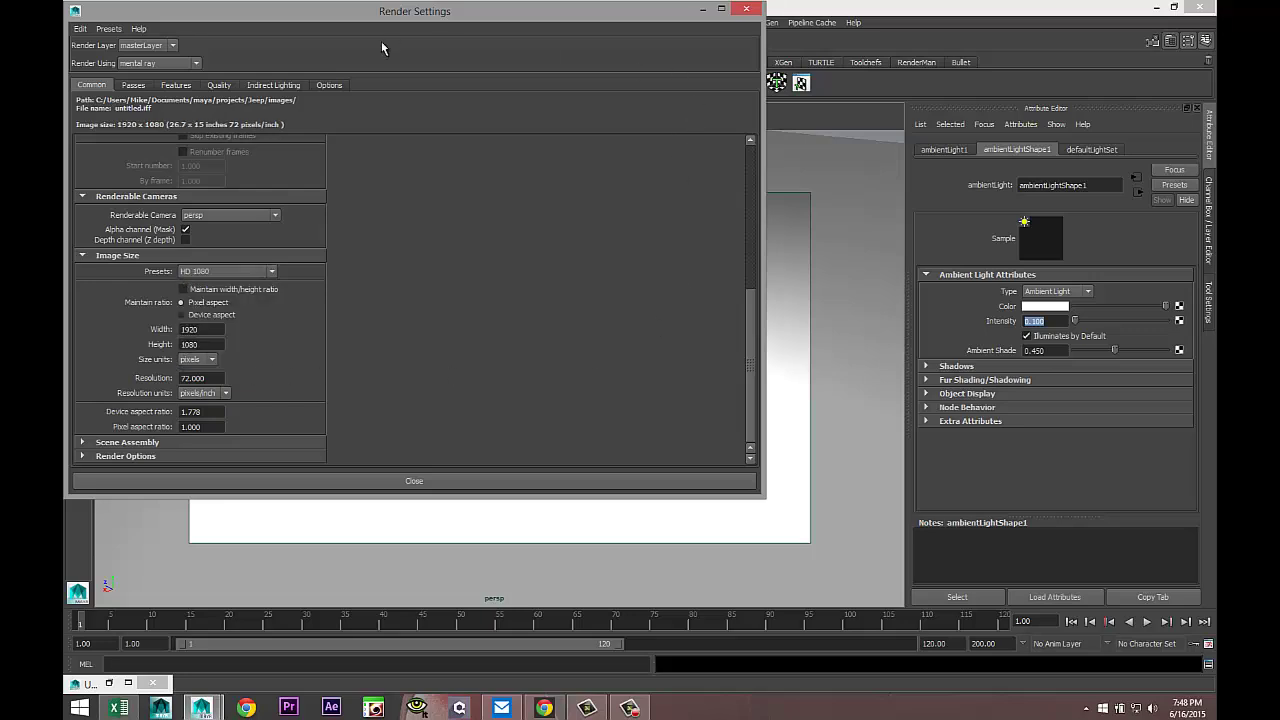
Raise the mental ray sampling quality substantially and enable Global Illumination
click(218, 85)
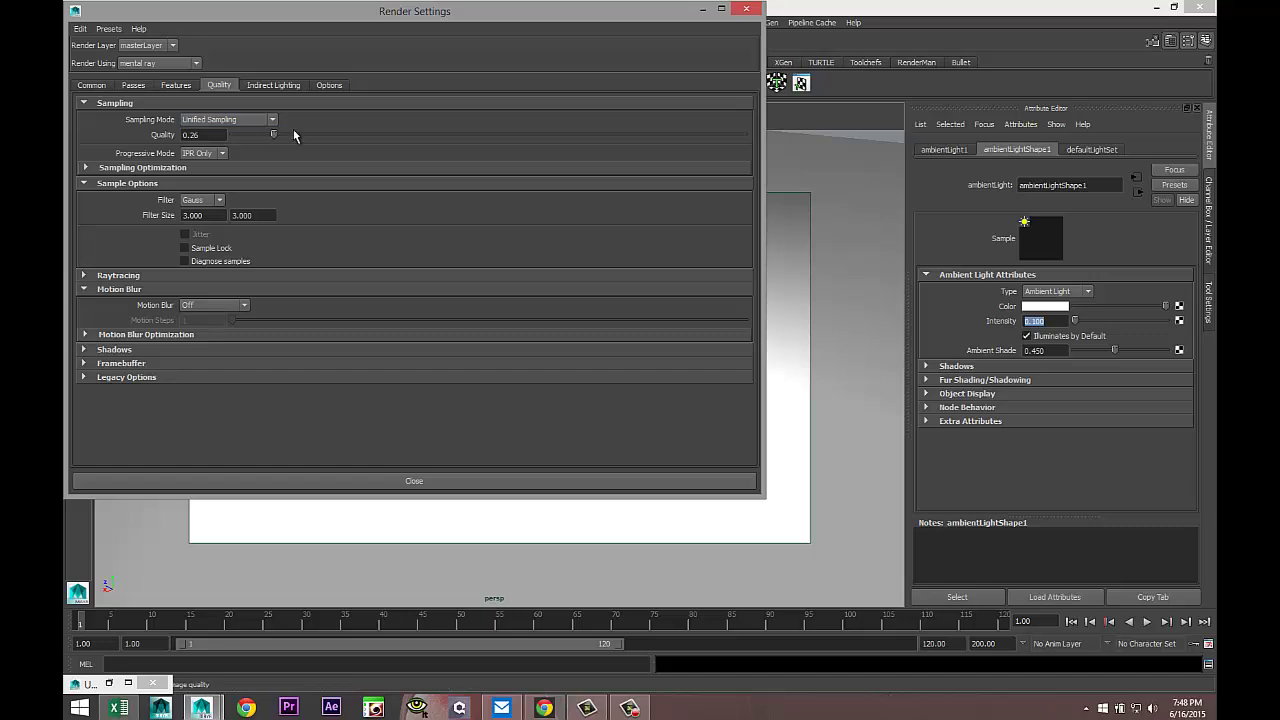
click(609, 135)
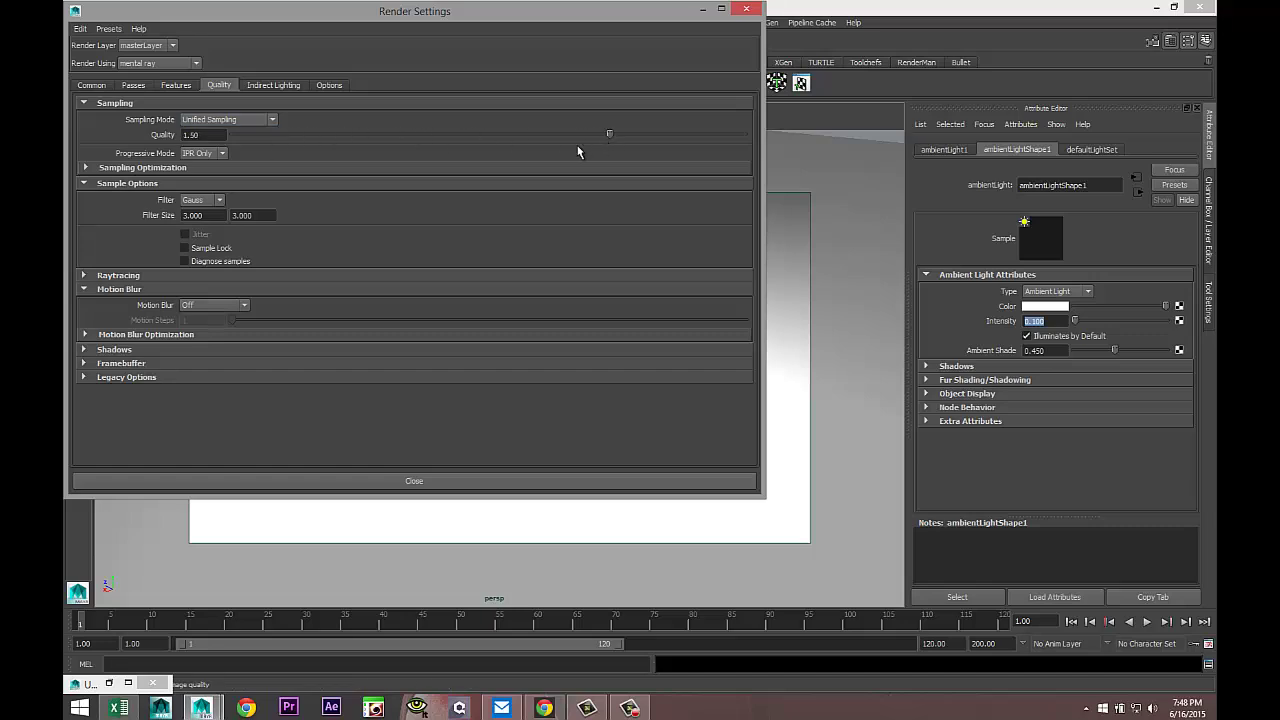
click(274, 86)
click(185, 174)
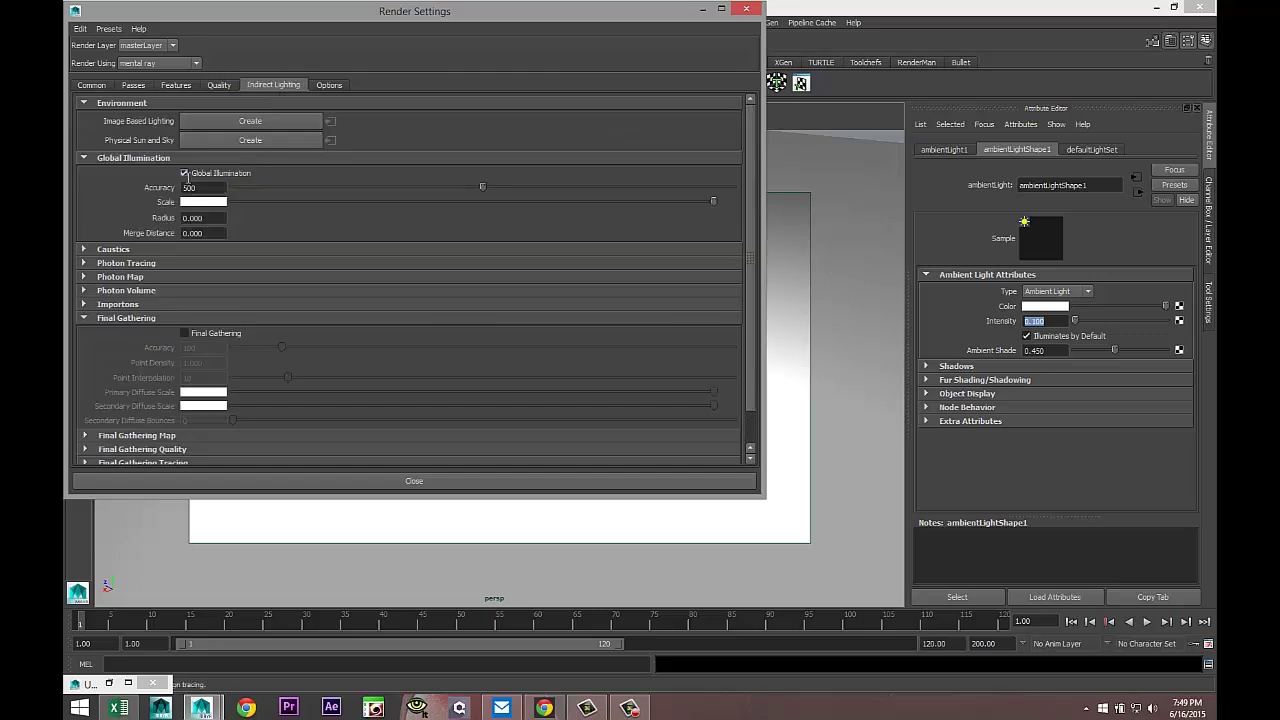
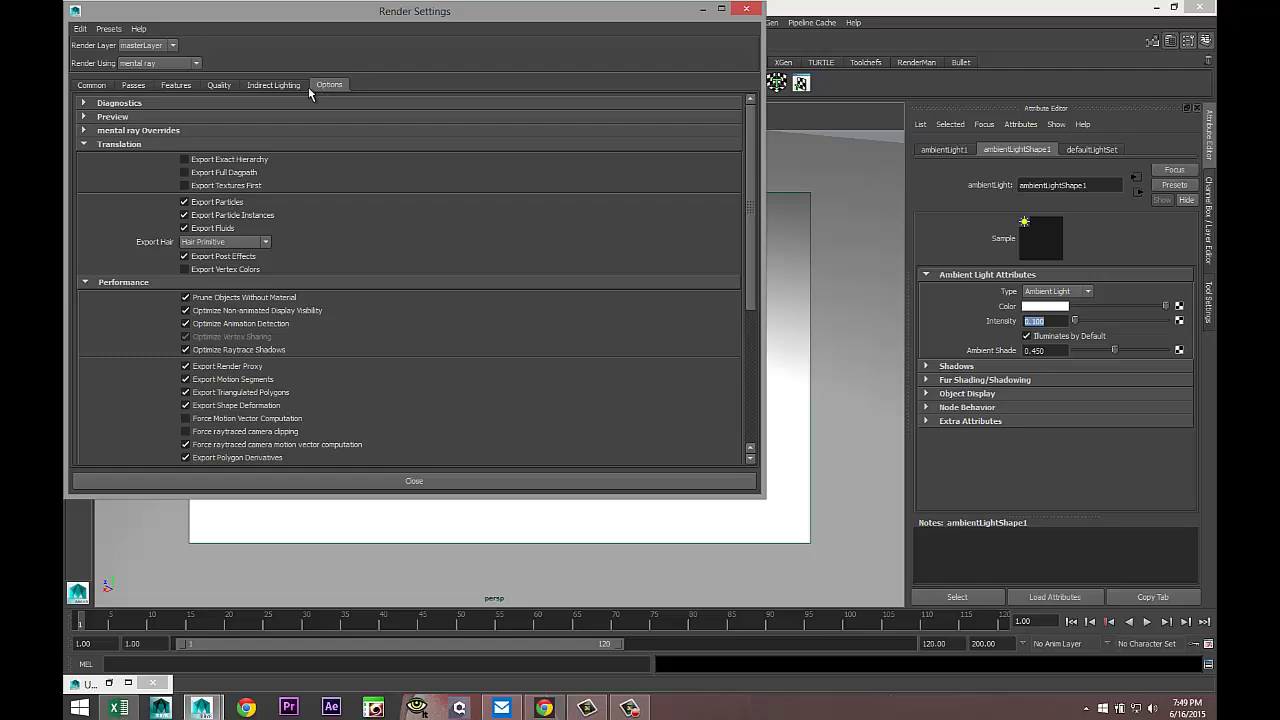
Create an image-based lighting node for the mental ray environment and minimize the render settings
click(290, 88)
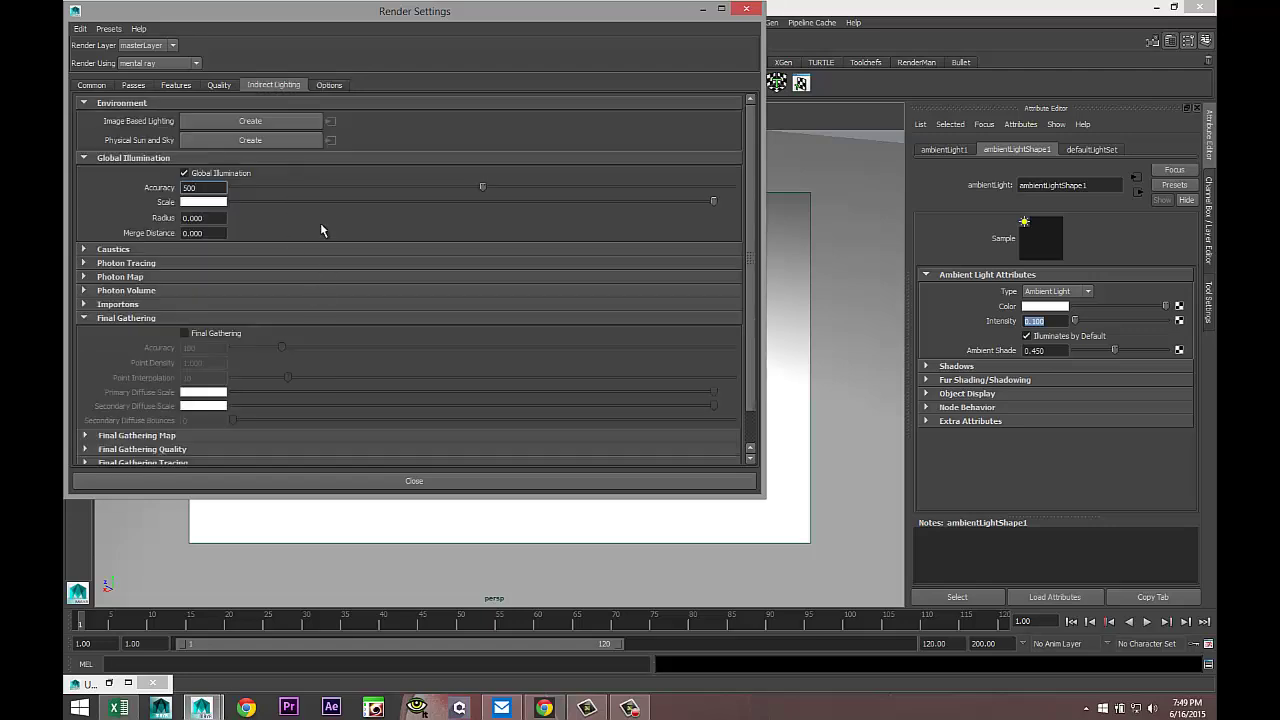
click(268, 123)
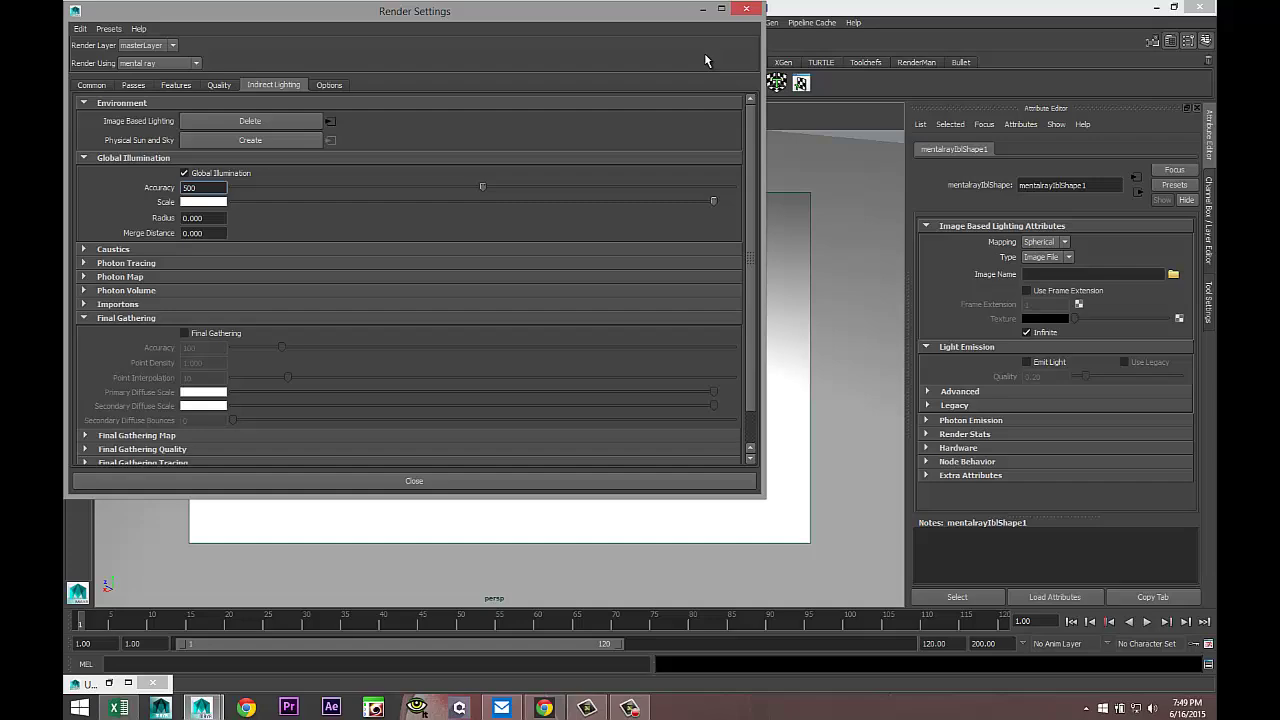
click(704, 10)
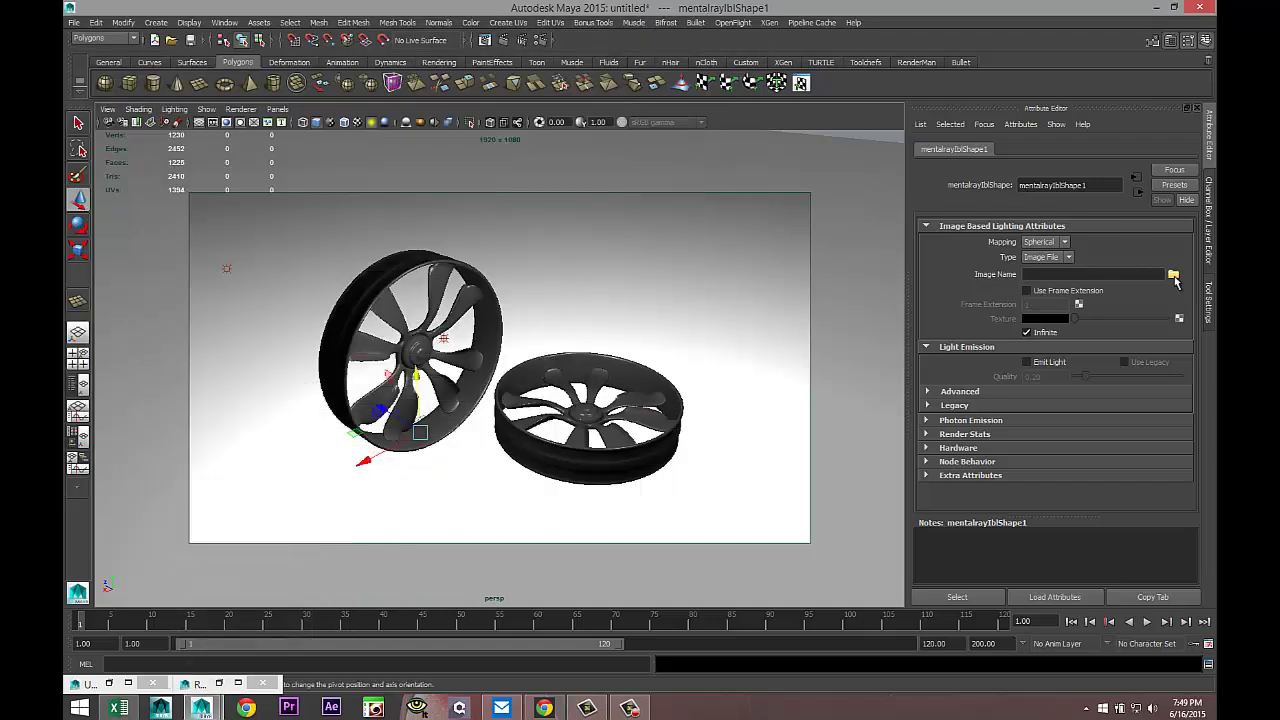
Load Fh_HDRI-Pack1-09.hdr from the maya HDRI folder in Documents as the image-based lighting image, and render the current frame
click(1173, 275)
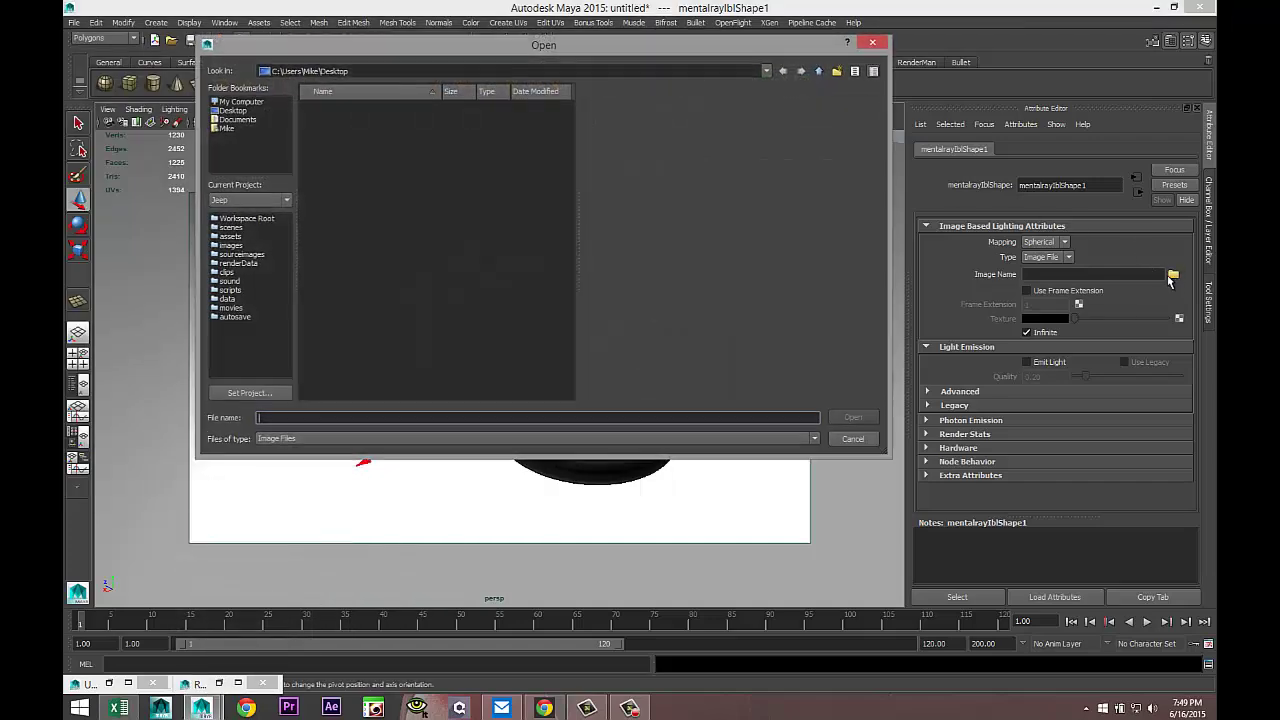
click(235, 120)
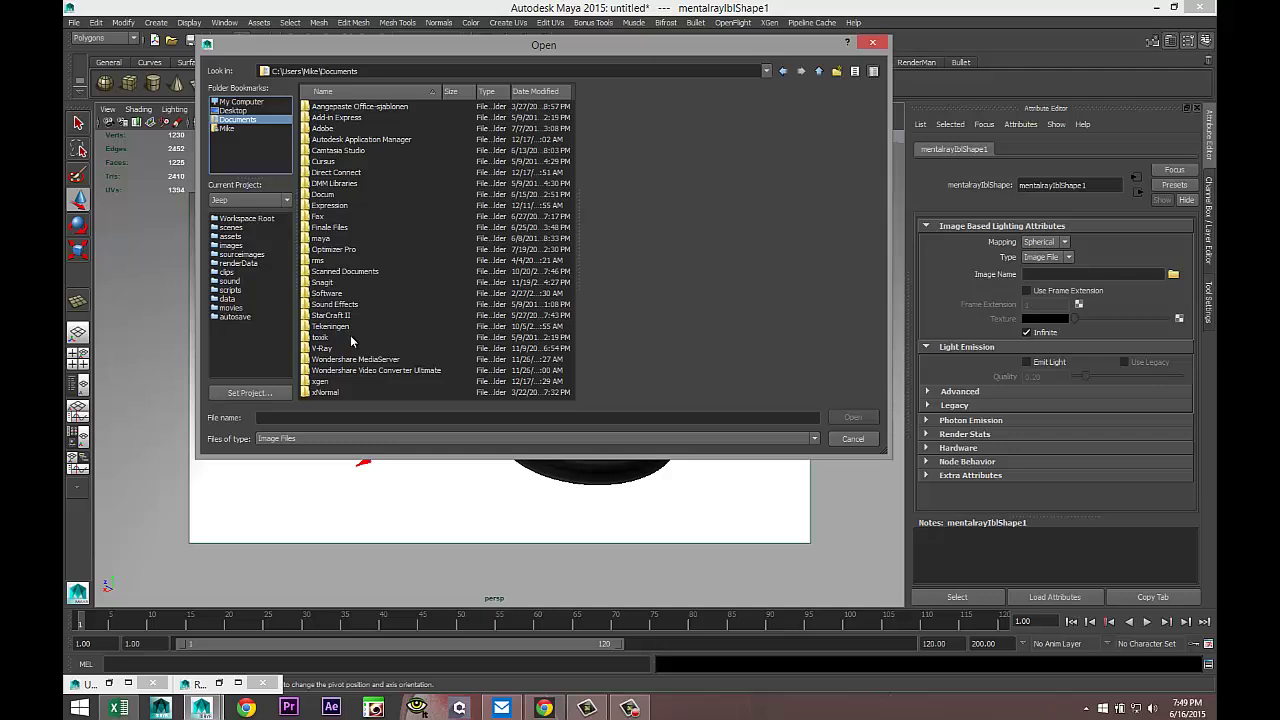
click(322, 195)
double_click(322, 195)
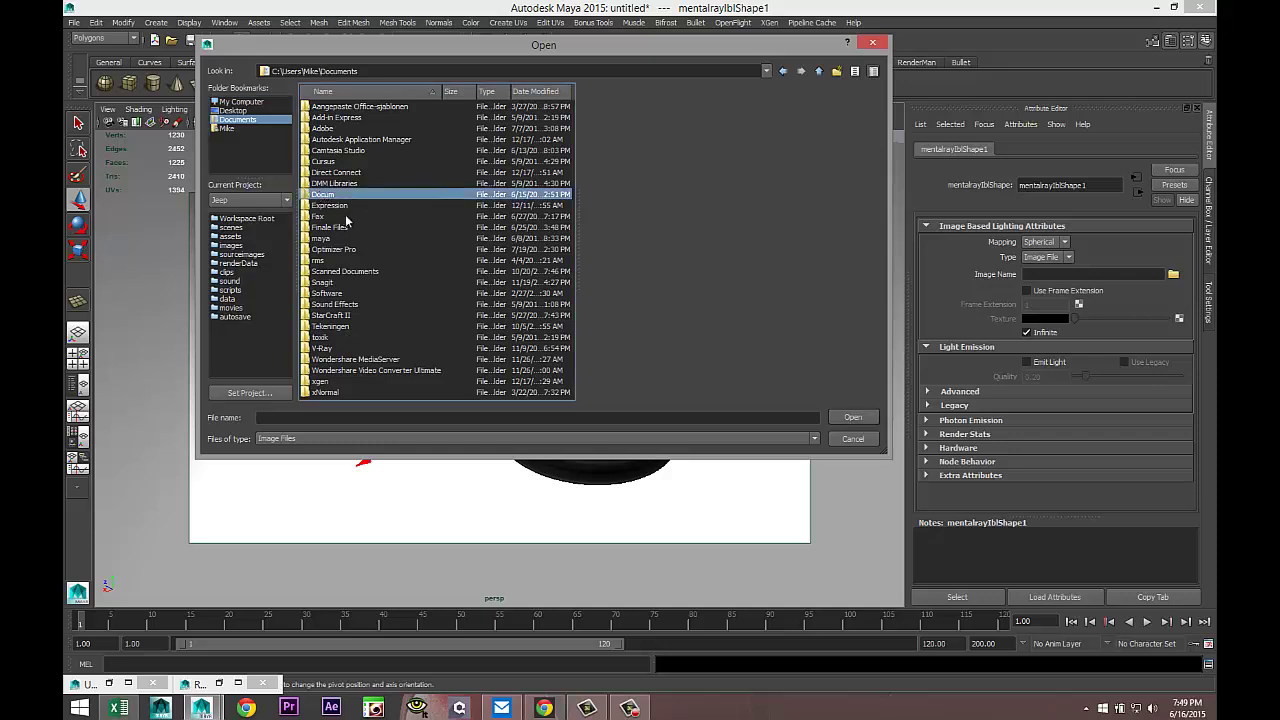
click(784, 72)
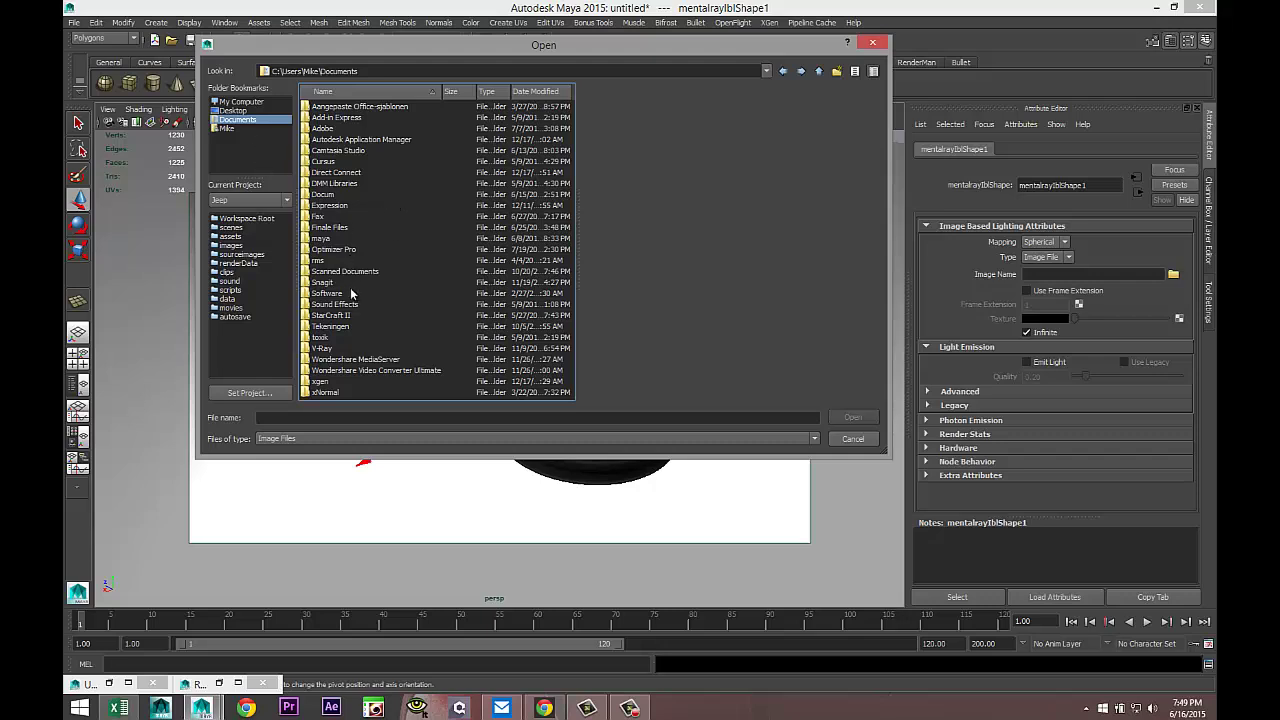
double_click(320, 239)
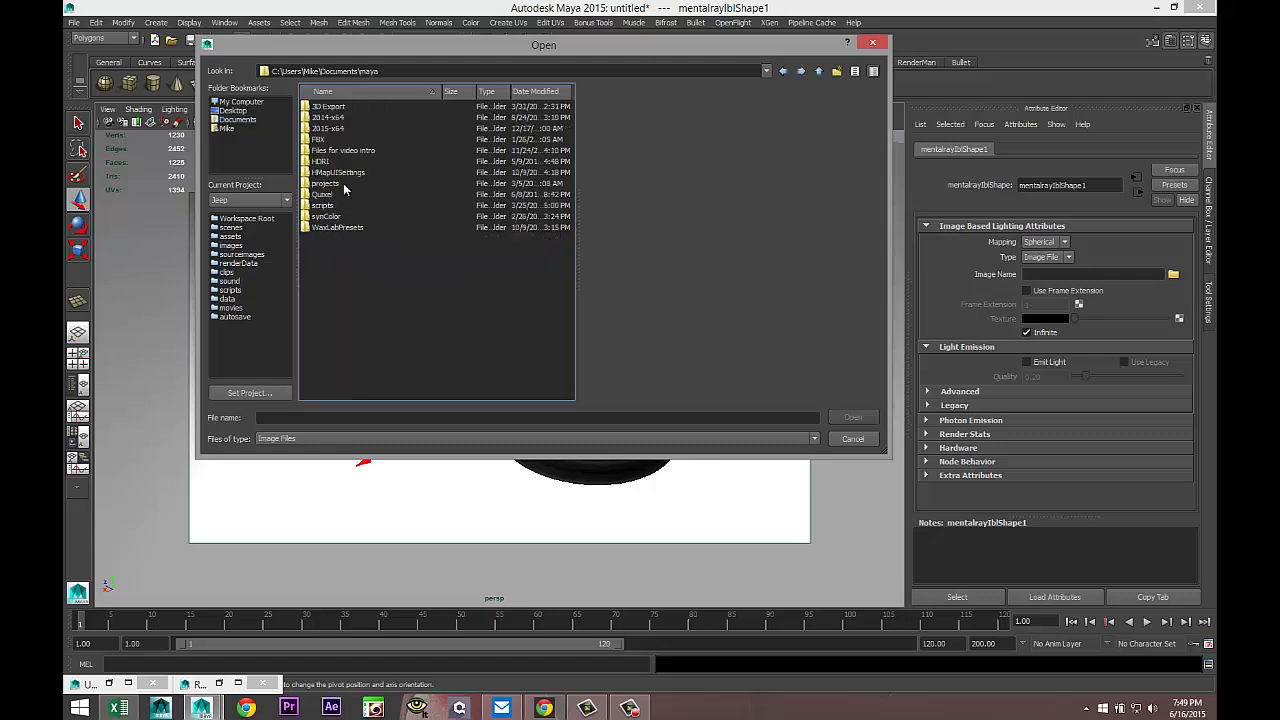
double_click(333, 162)
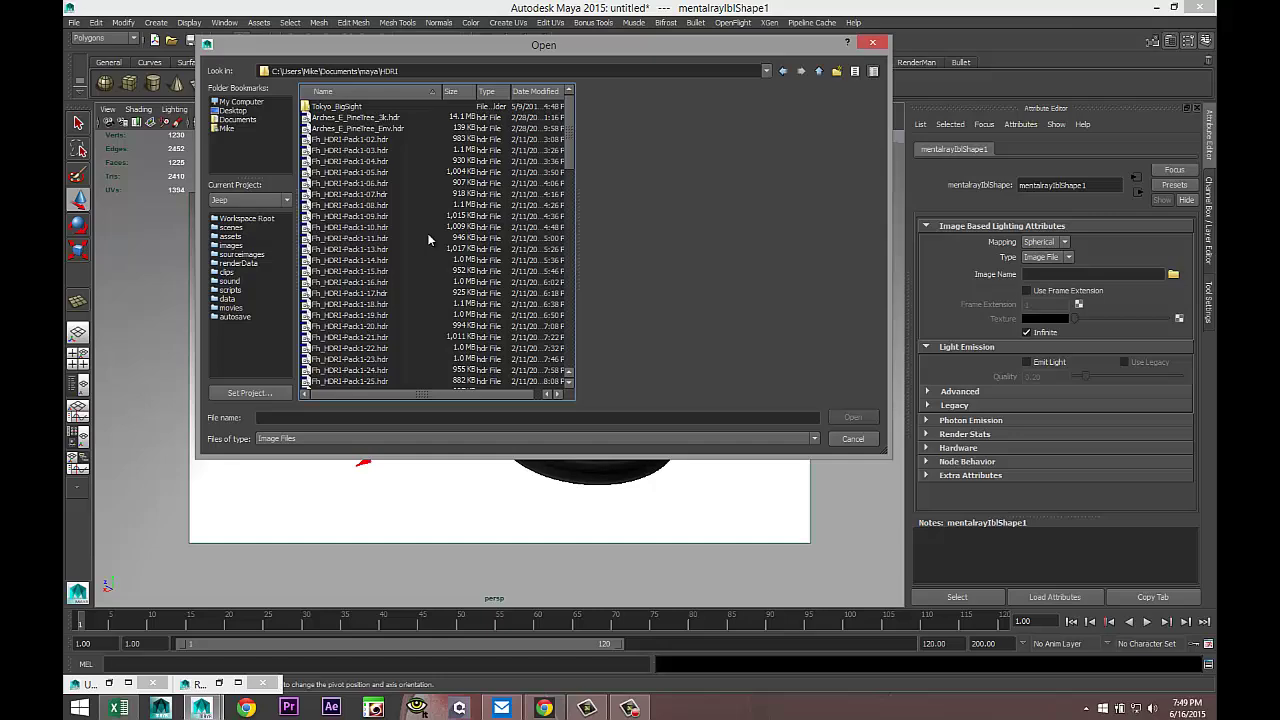
click(368, 218)
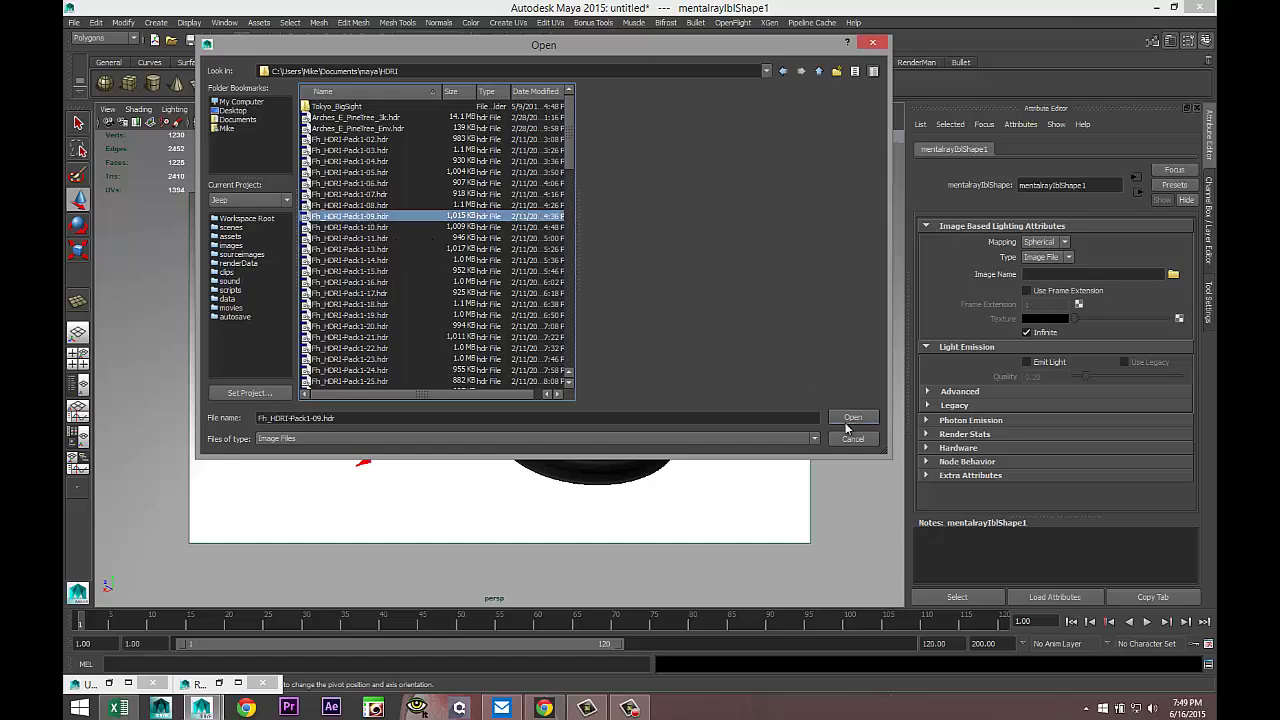
click(852, 417)
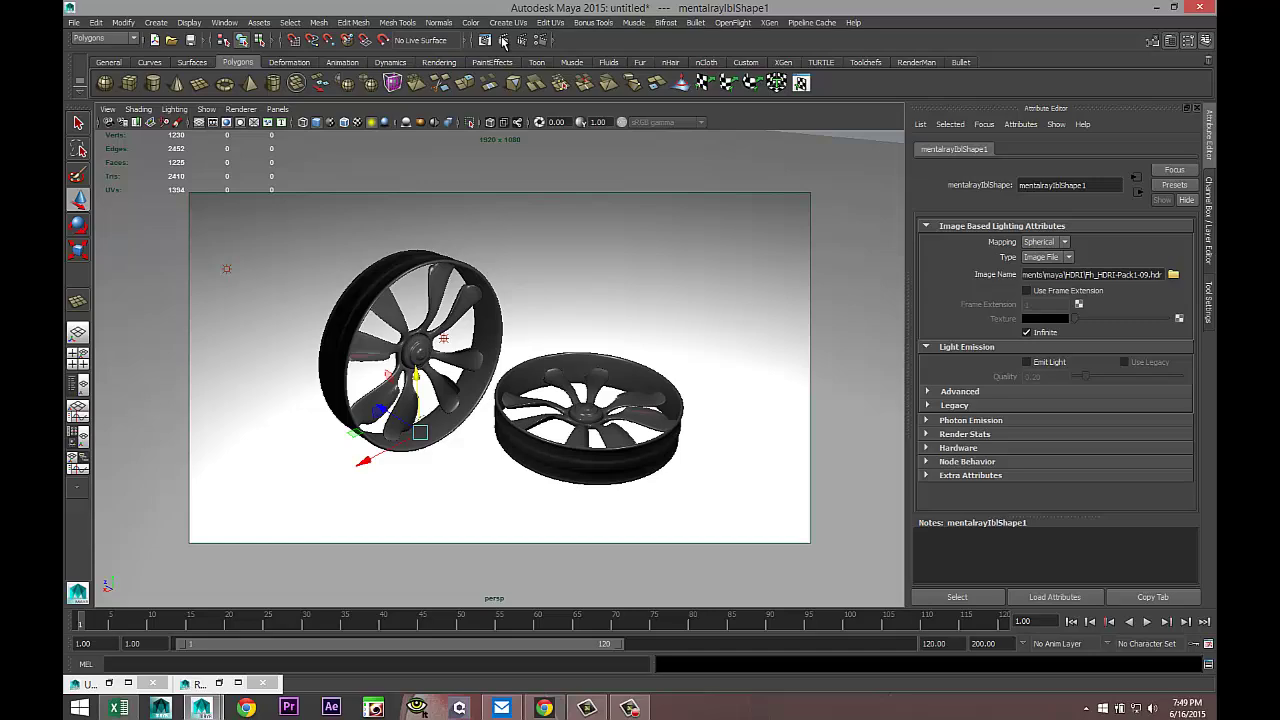
click(504, 42)
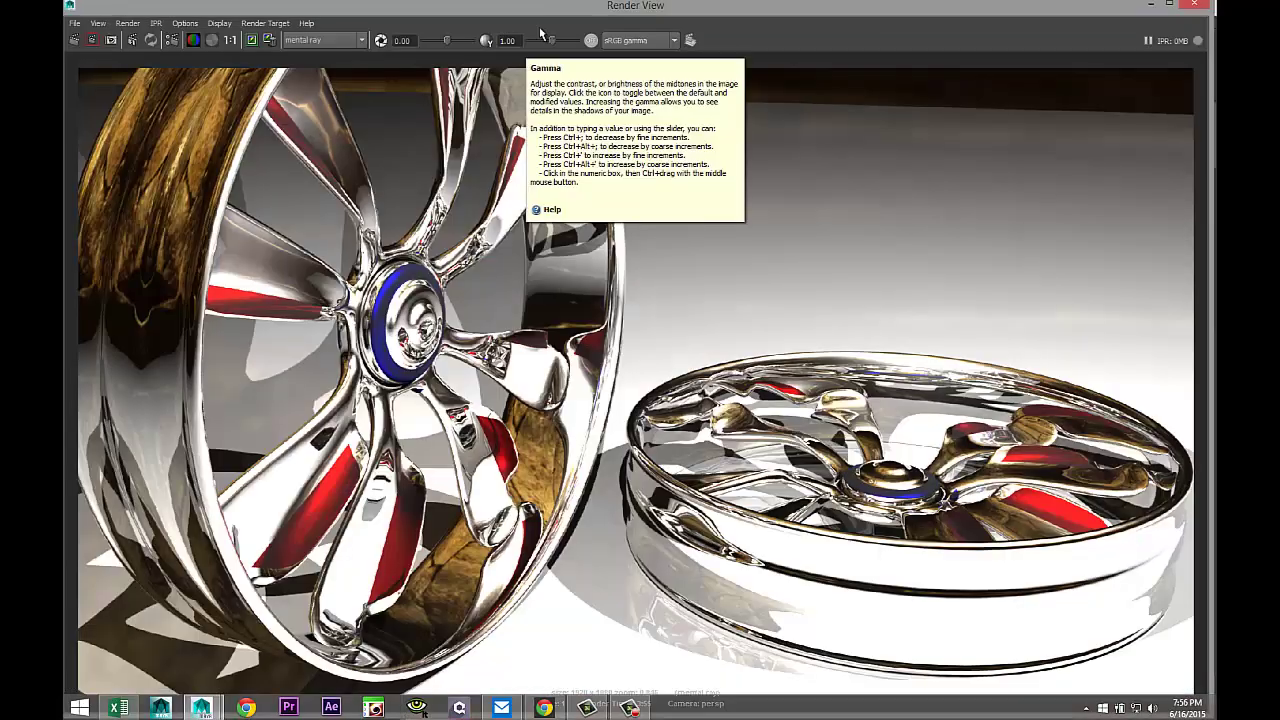